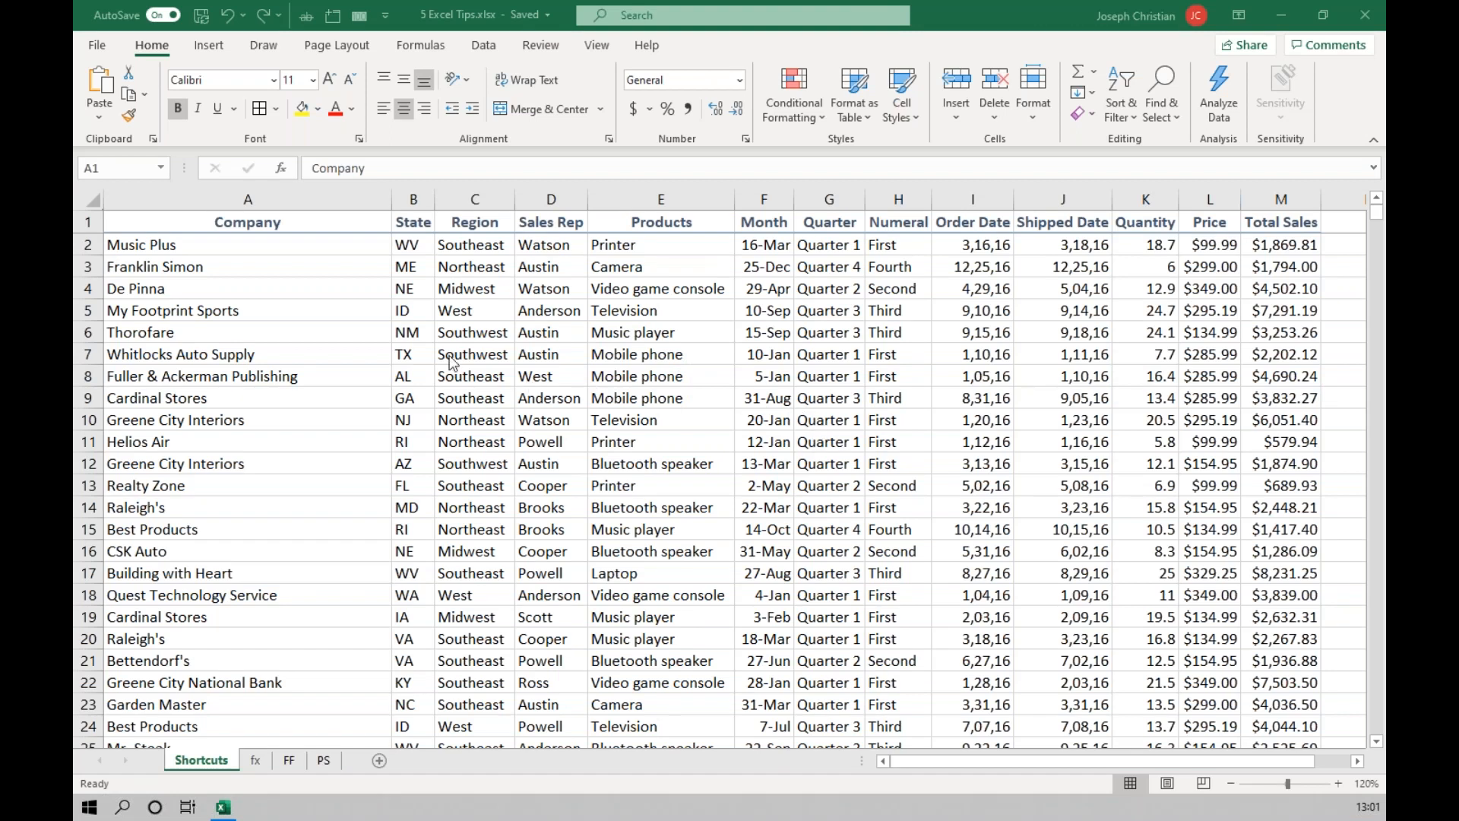
# From the Company header in A1, jump to the column's last filled cell and return to the header.
pyautogui.click(311, 230)
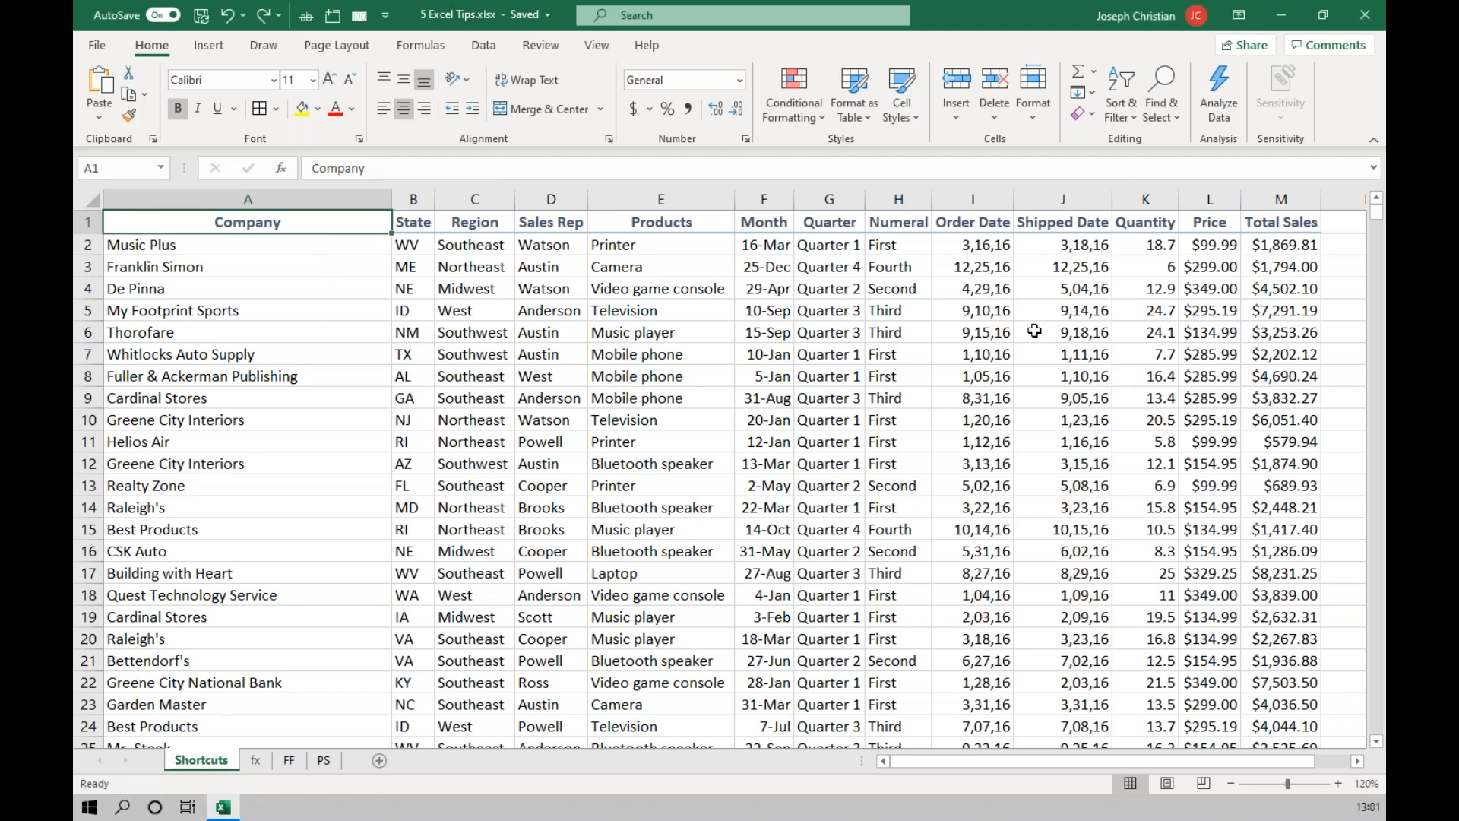
pyautogui.moveTo(1382, 218); pyautogui.dragTo(1383, 215)
pyautogui.click(276, 228)
pyautogui.hotkey('ctrl', 'Down')
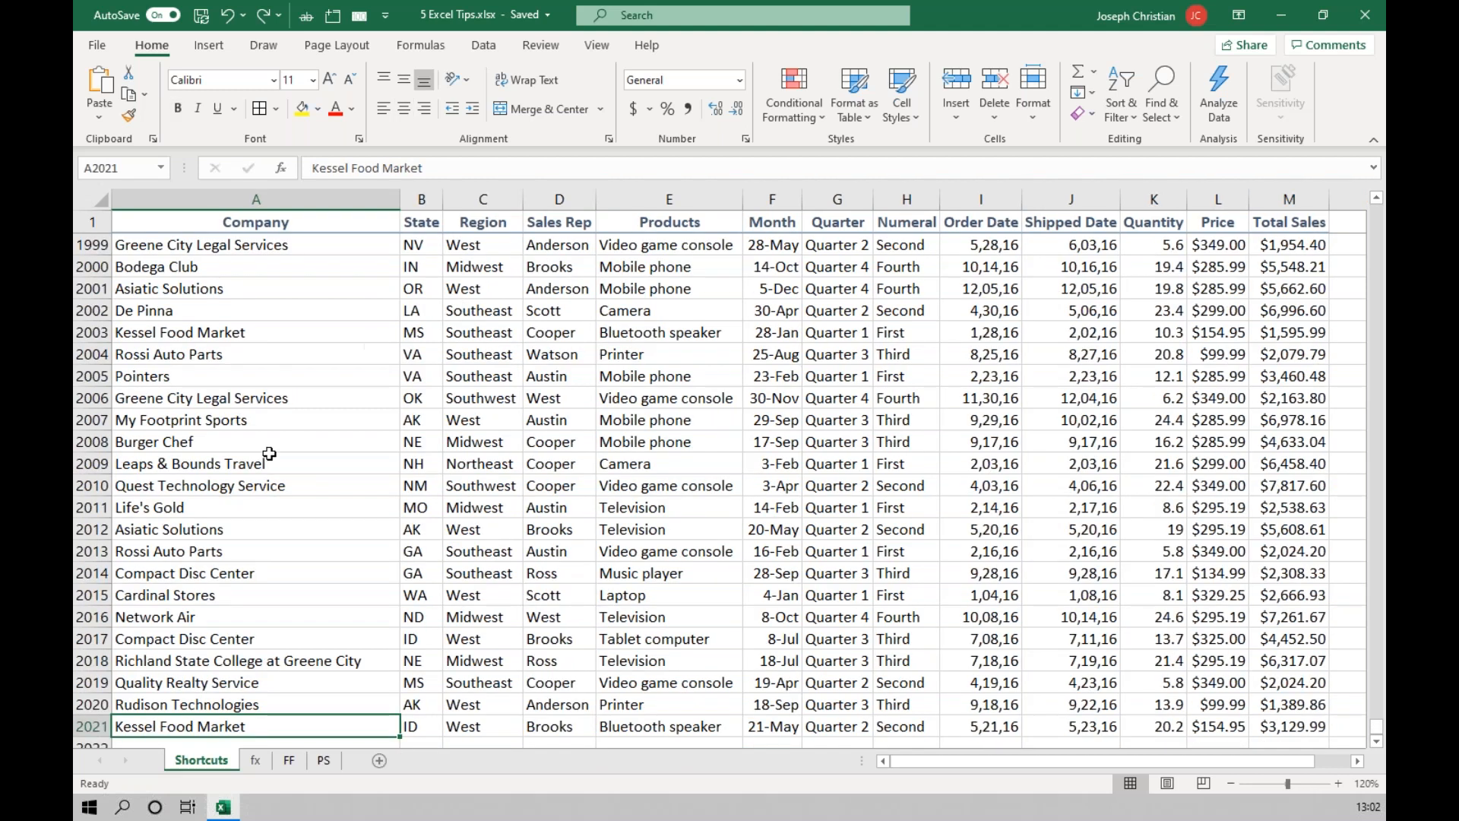
pyautogui.scroll(-2, 268, 459)
pyautogui.scroll(-2, 268, 459)
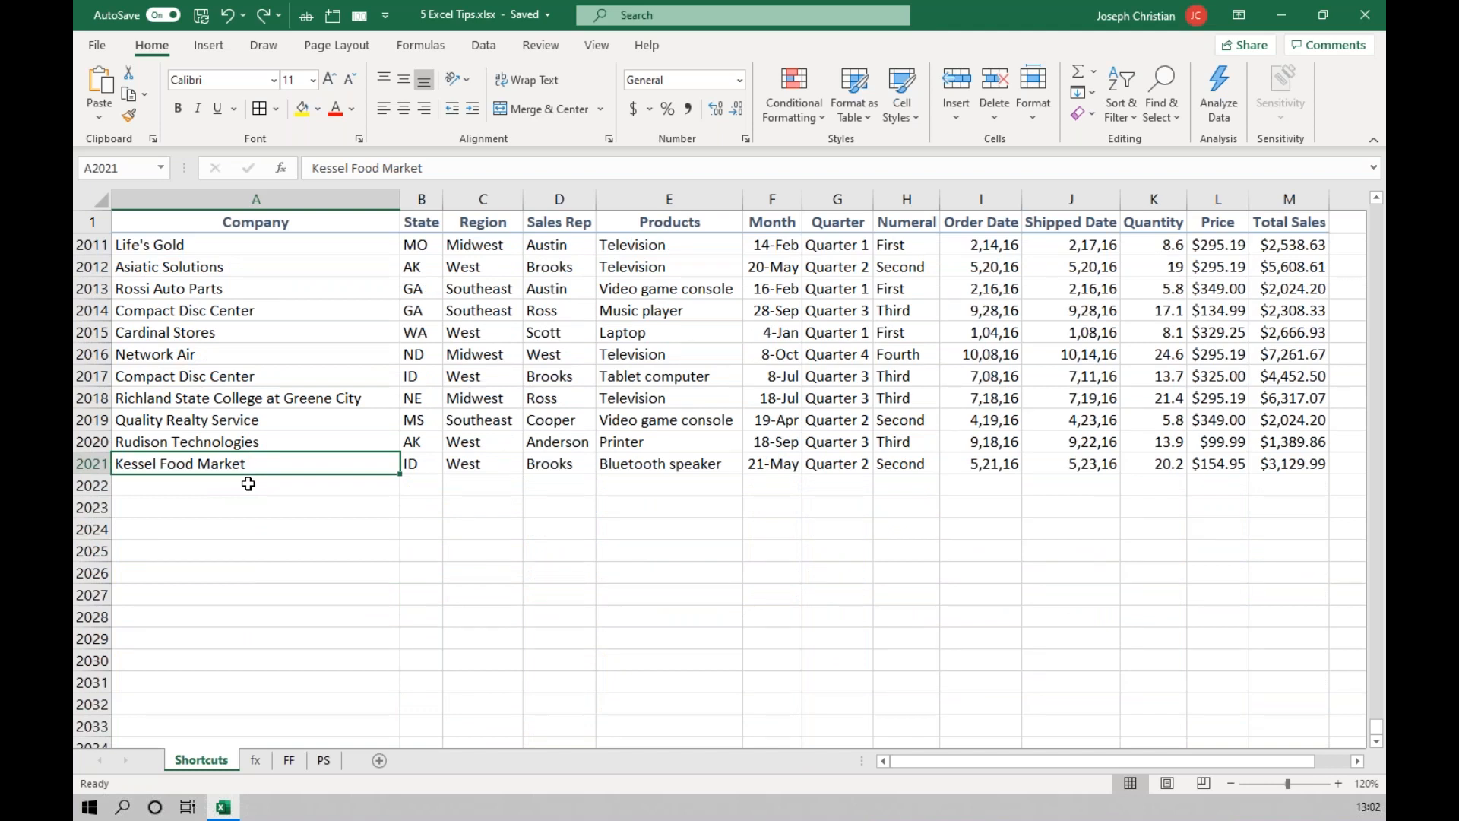
pyautogui.hotkey('ctrl', 'Up')
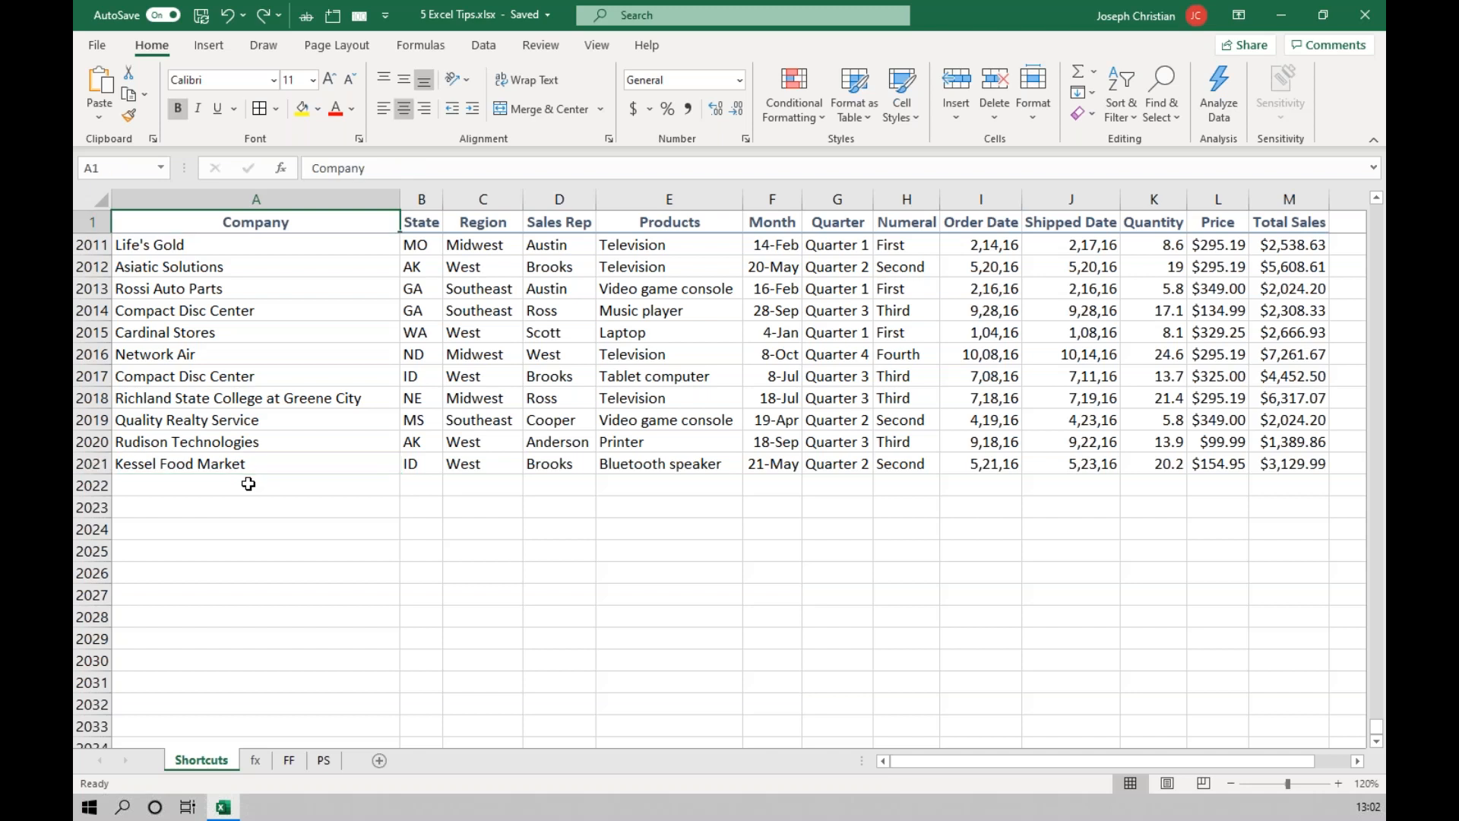
# From cell A2, jump to the last filled cell of row 2 in Total Sales and return to A2.
pyautogui.press('Down')
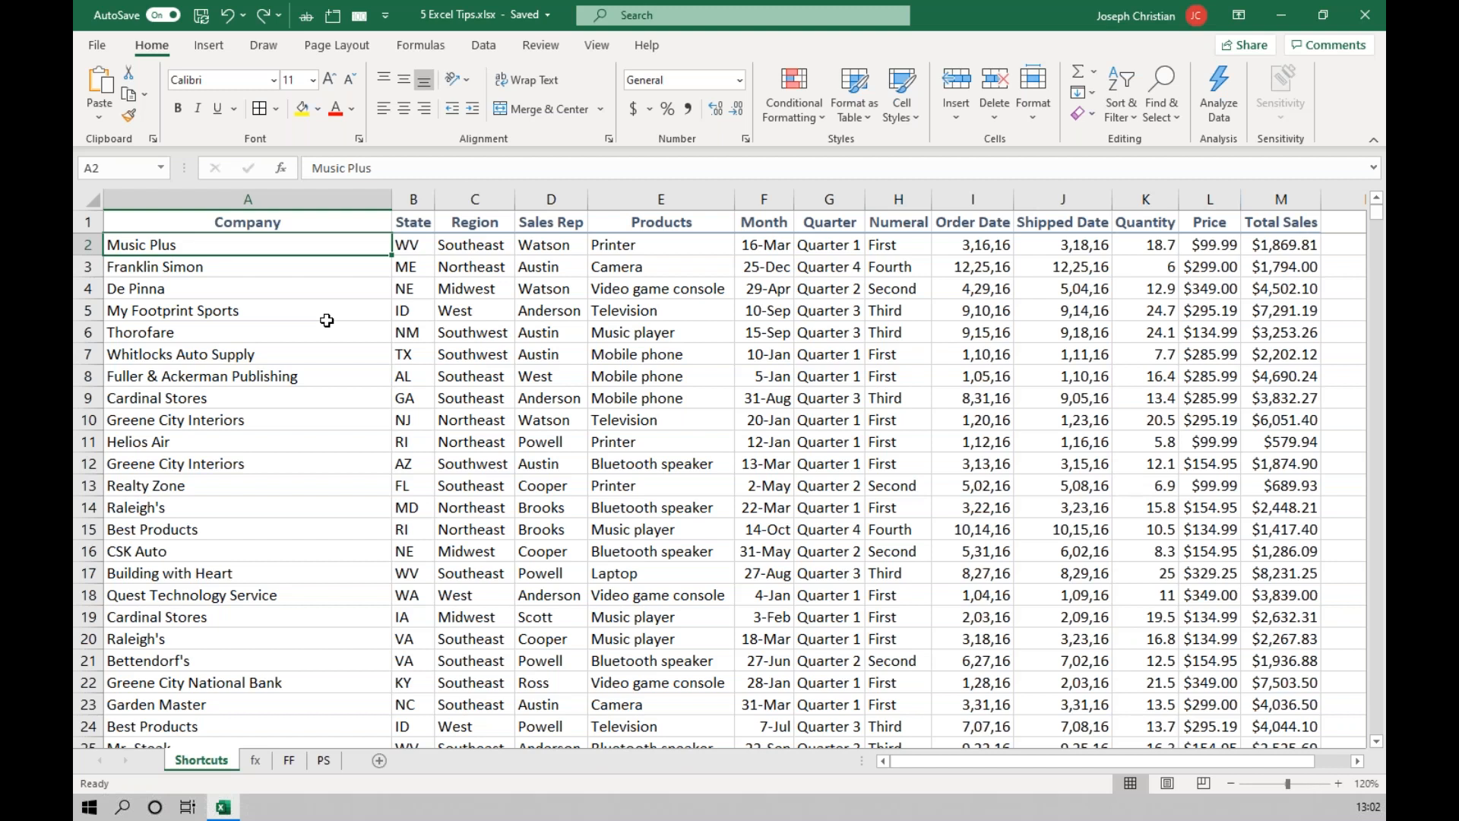
pyautogui.hotkey('ctrl', 'Right')
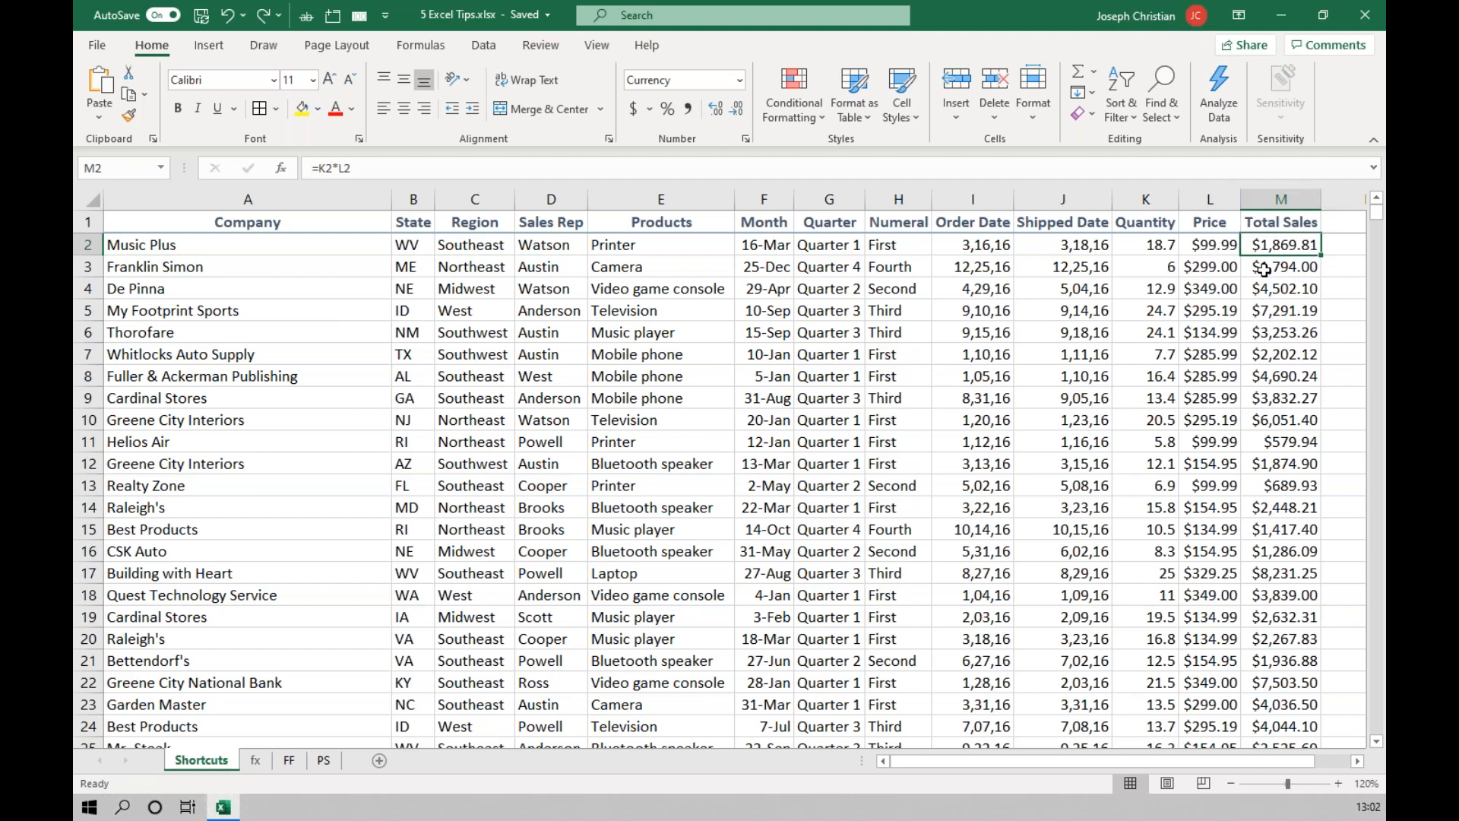
pyautogui.hotkey('ctrl', 'Left')
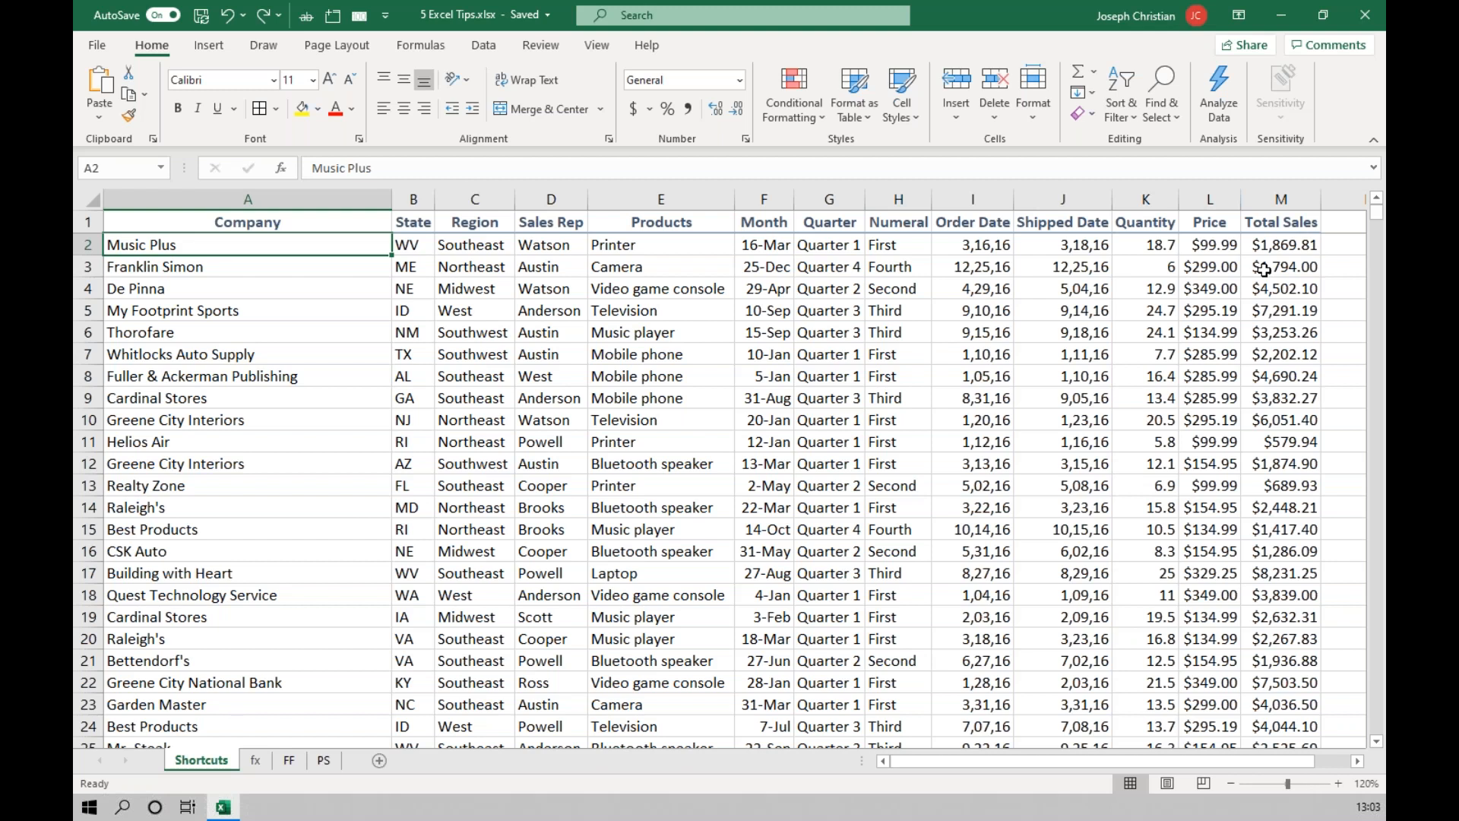
# Jump past the last Company entry to the worksheet's final row in column A, and return to A2.
pyautogui.hotkey('ctrl', 'Down')
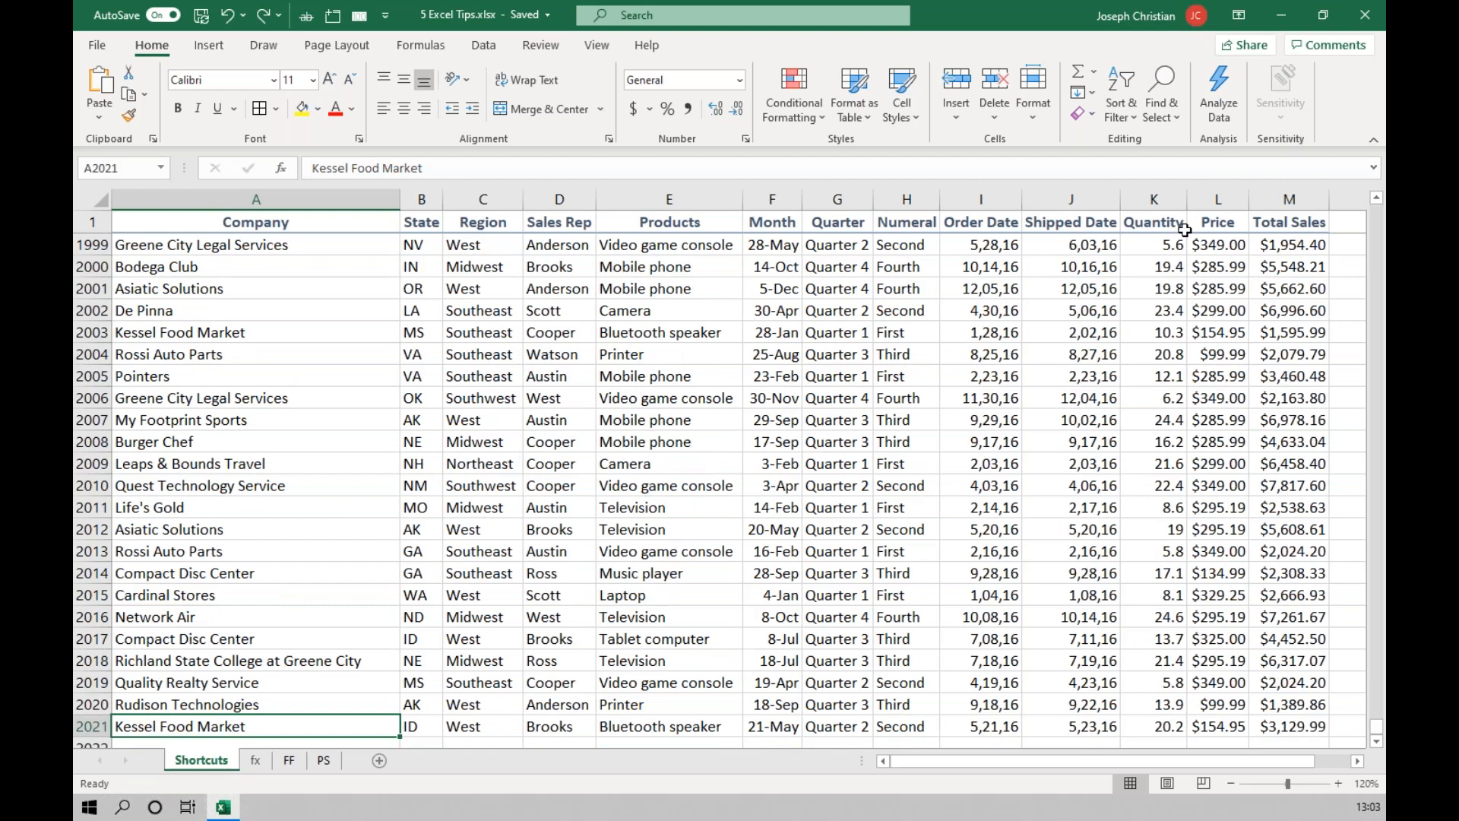
pyautogui.scroll(-3, 1003, 286)
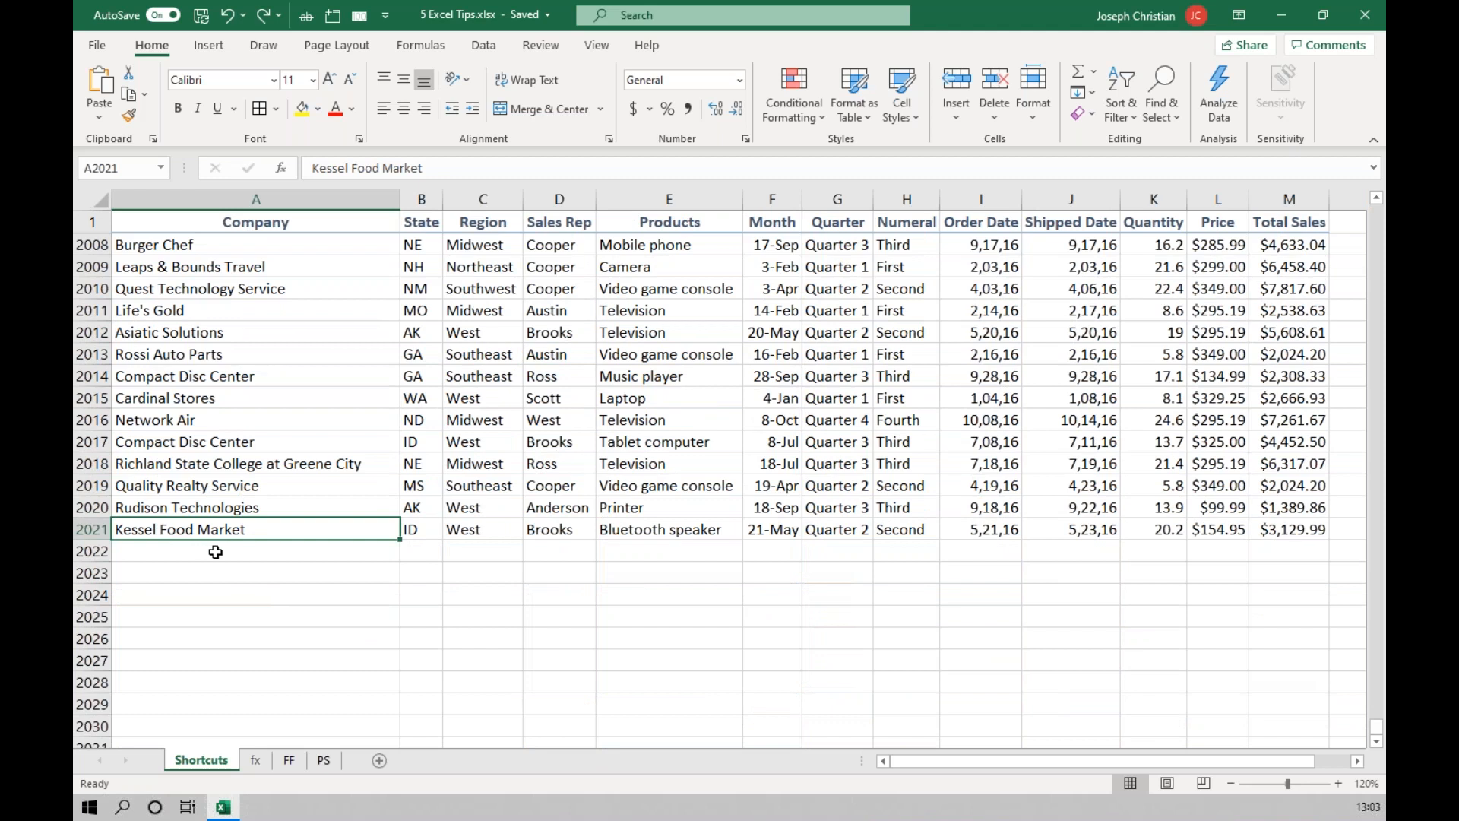
pyautogui.doubleClick(339, 540)
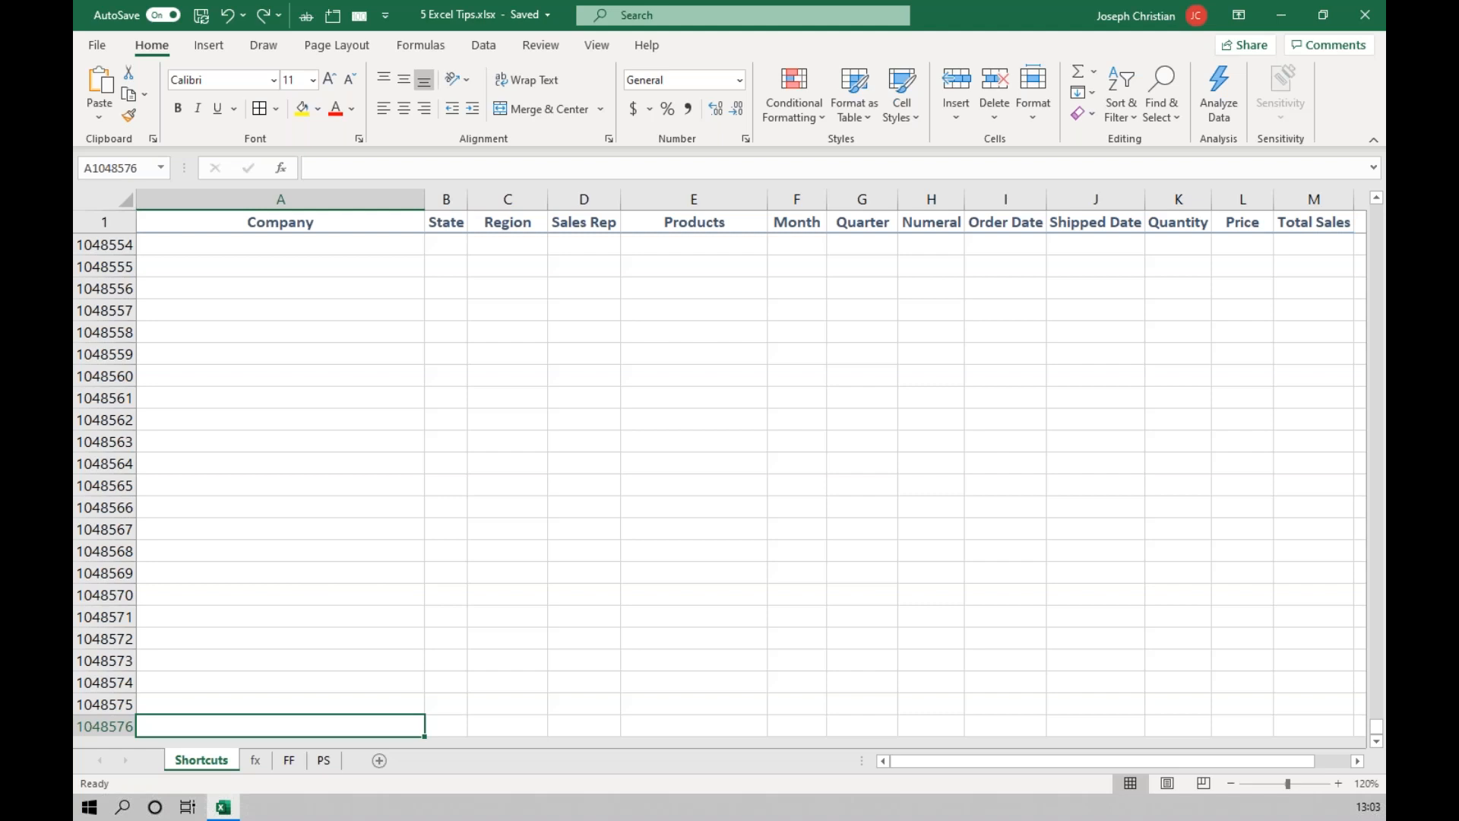
pyautogui.hotkey('ctrl', 'Up')
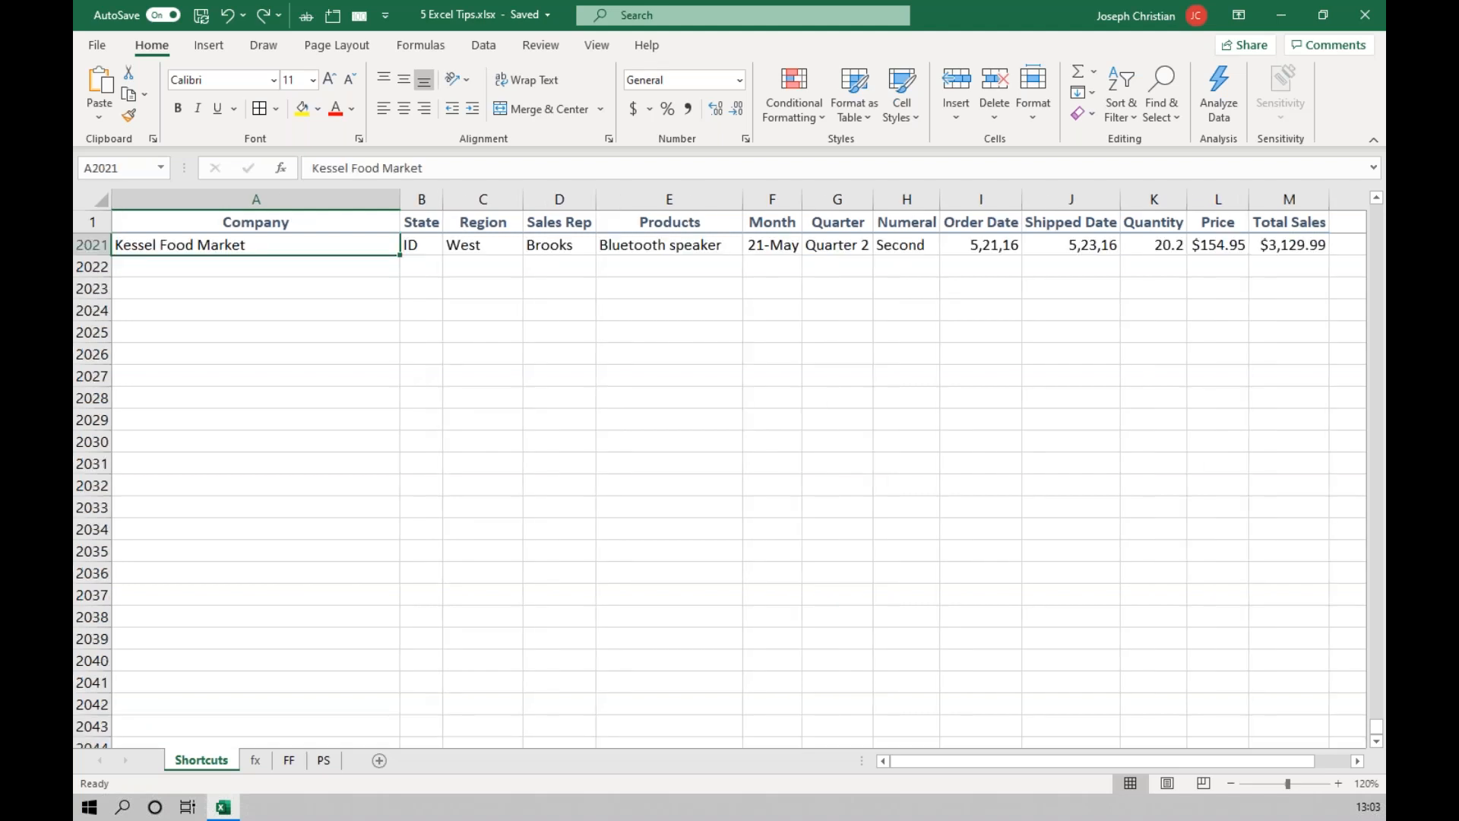
pyautogui.hotkey('ctrl', 'Up')
pyautogui.press('Down')
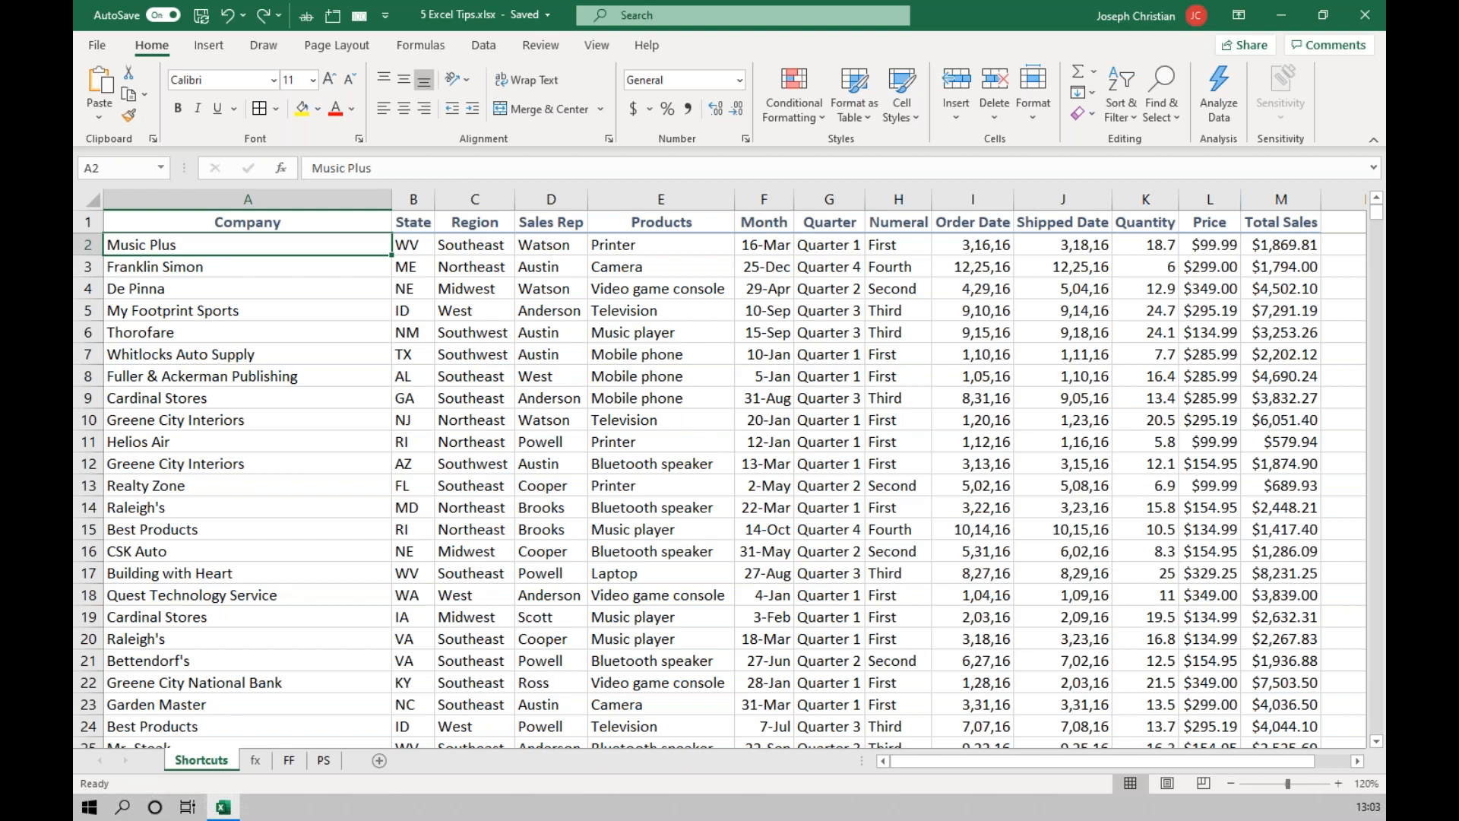
# Jump to the last used cell of the sales data and return to A2 below the frozen header.
pyautogui.hotkey('ctrl', 'End')
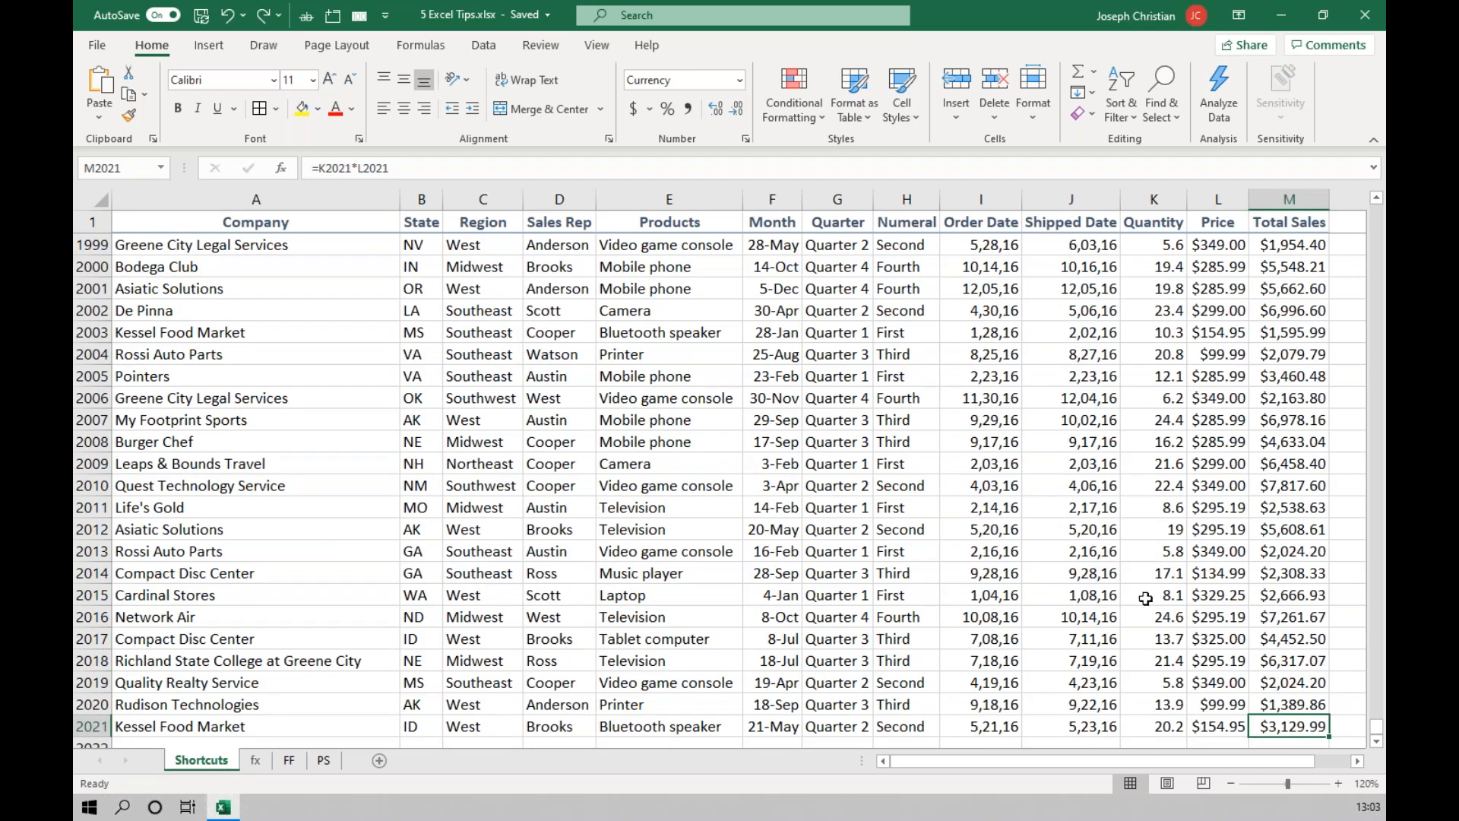
pyautogui.scroll(-3, 1148, 598)
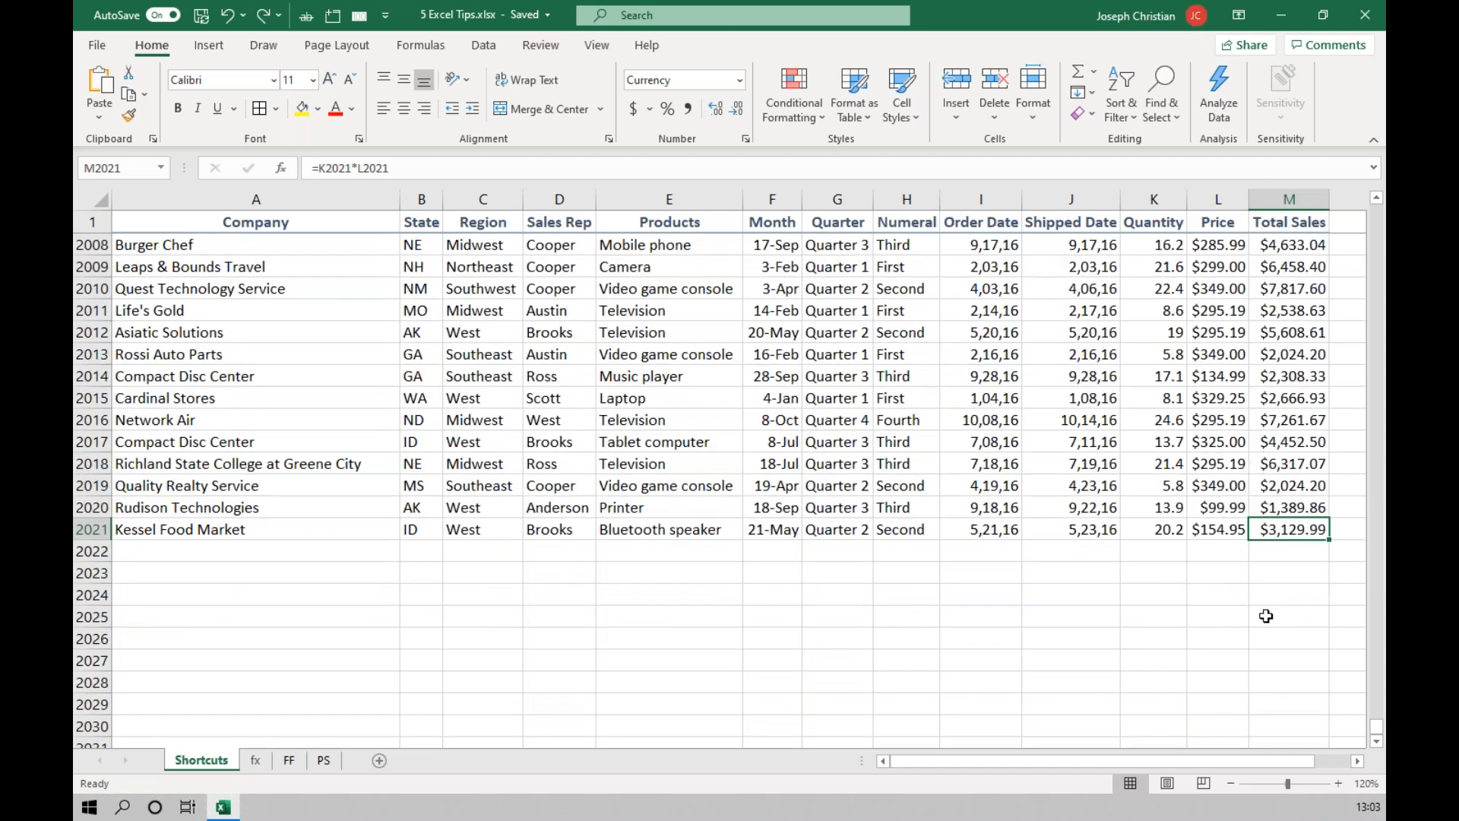
pyautogui.hotkey('ctrl', 'Home')
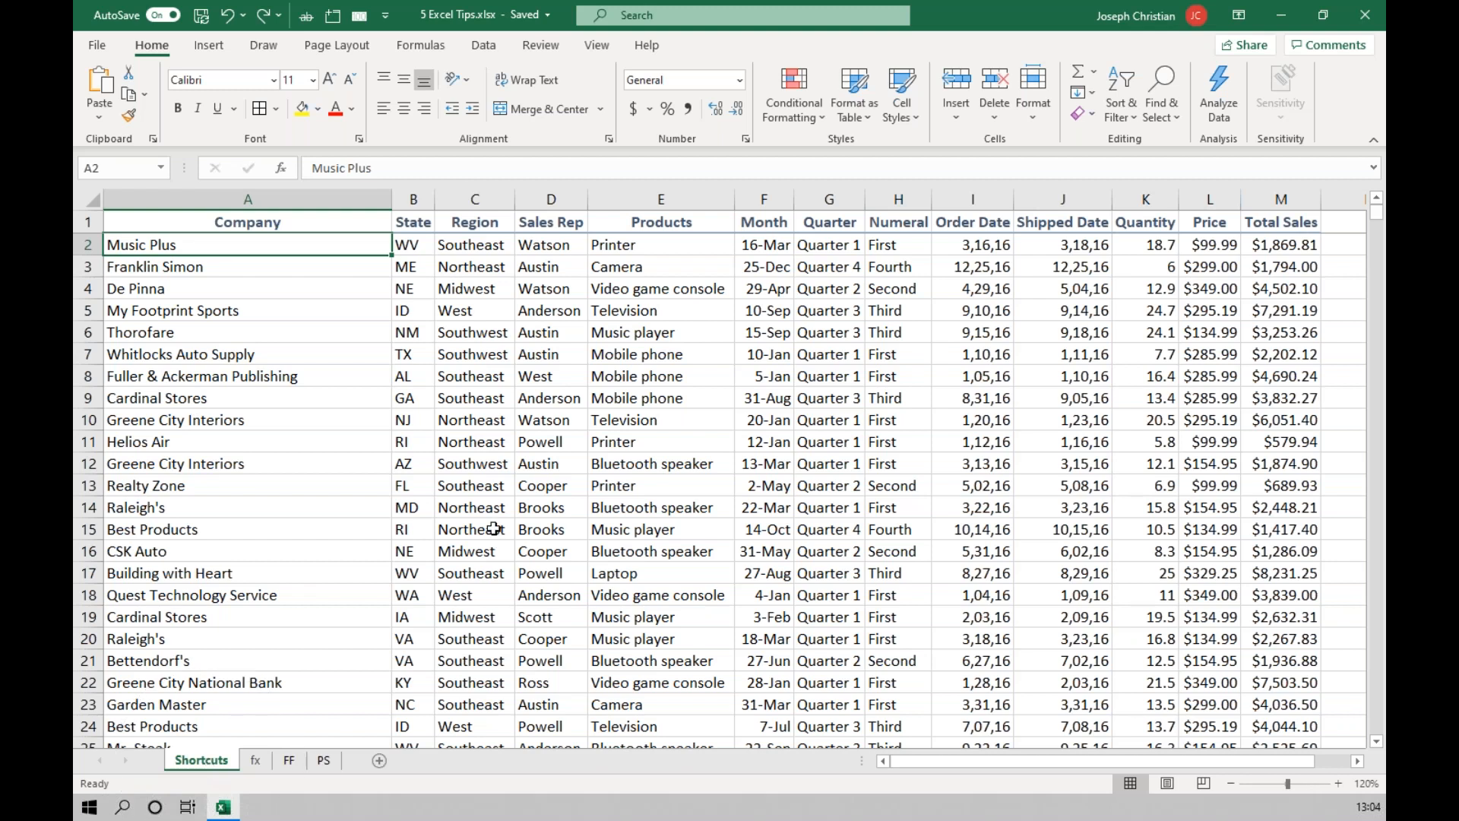
# Switch to the fx sheet and return to the Shortcuts sheet.
pyautogui.hotkey('ctrl', 'pagedown')
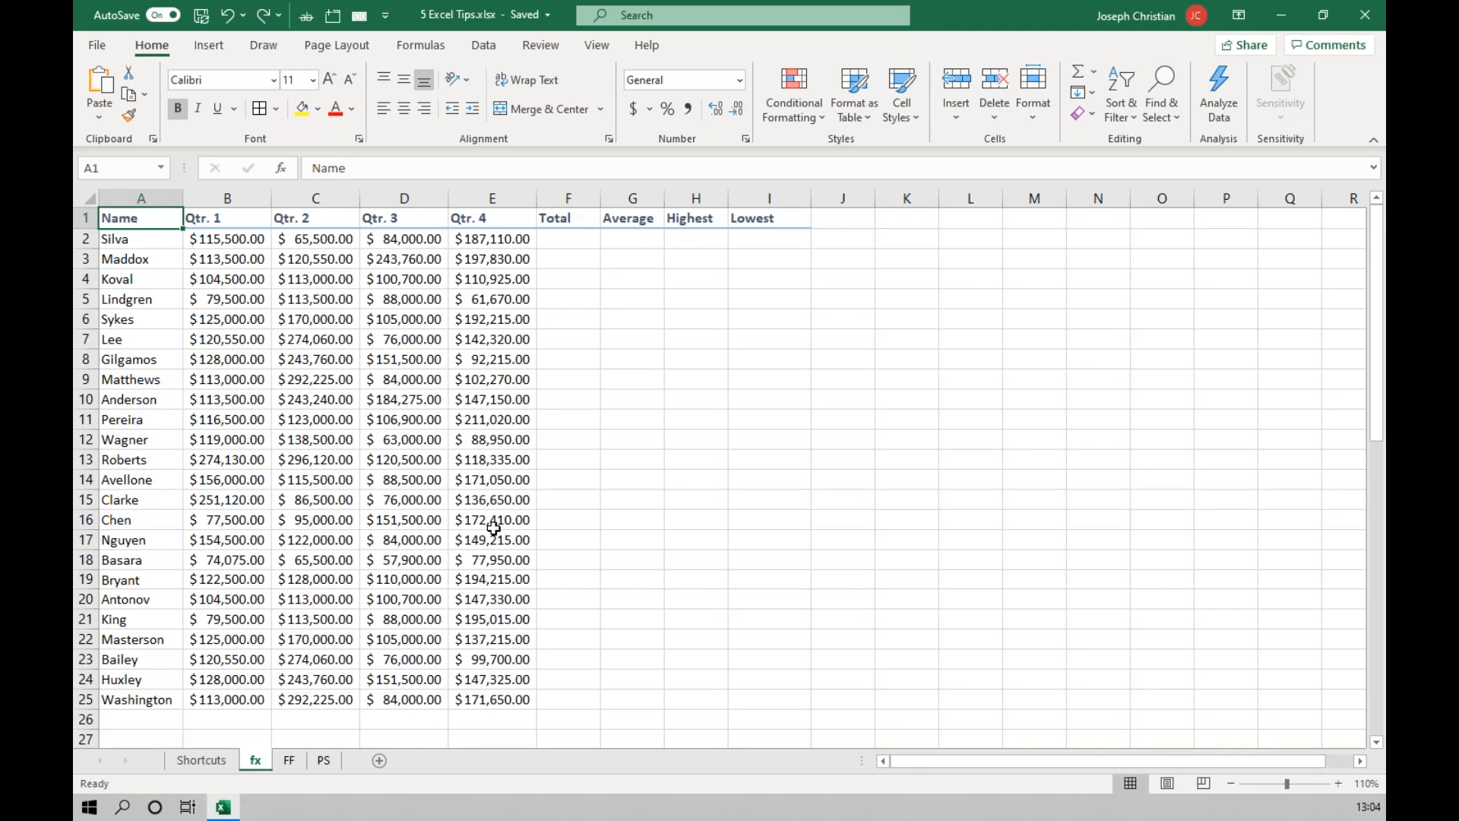
pyautogui.hotkey('ctrl', 'pageup')
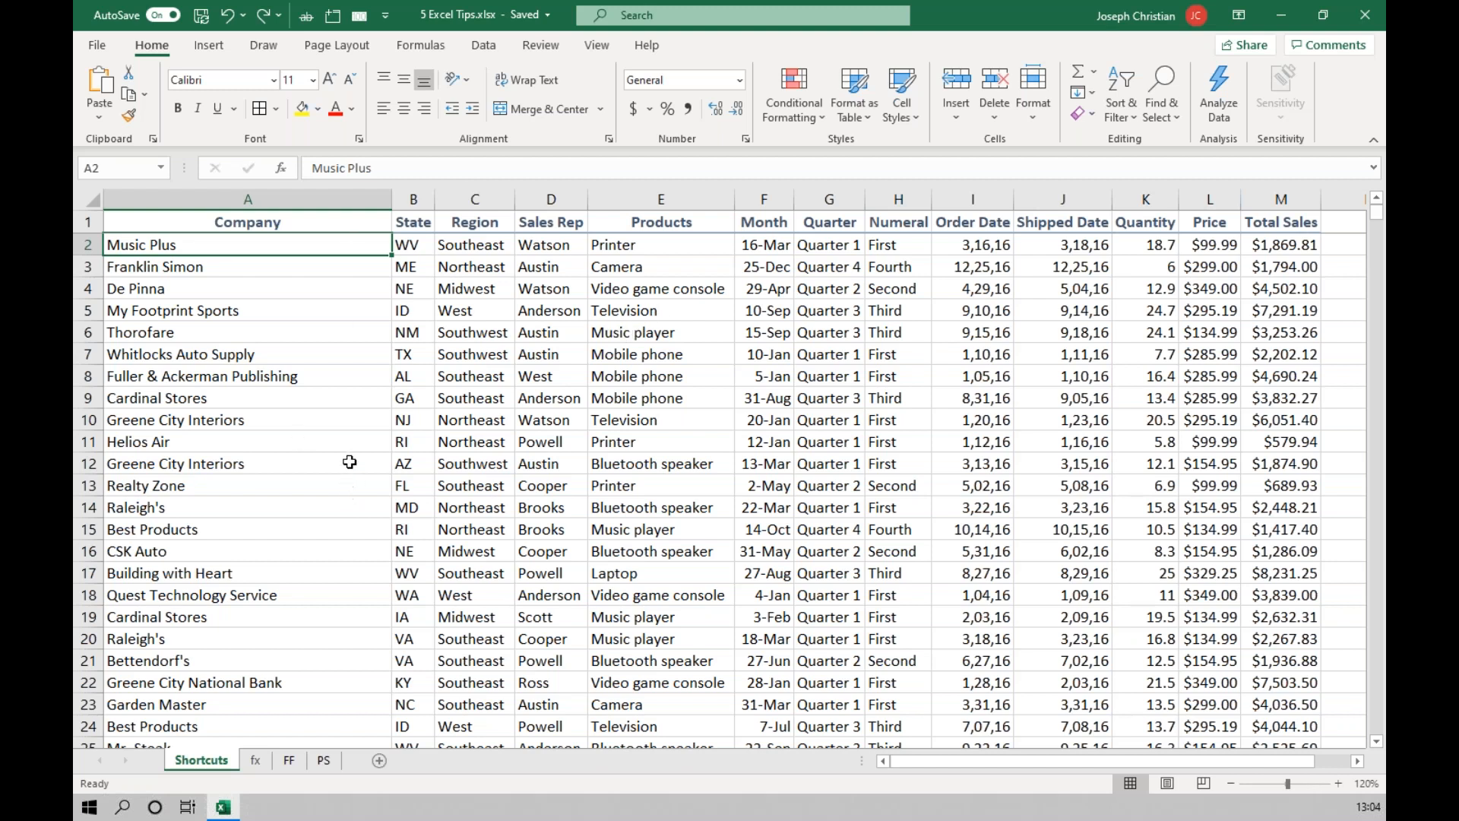
# Select the whole Company column, inspect the empty rows below its last entry, and select the entire column again.
pyautogui.click(314, 198)
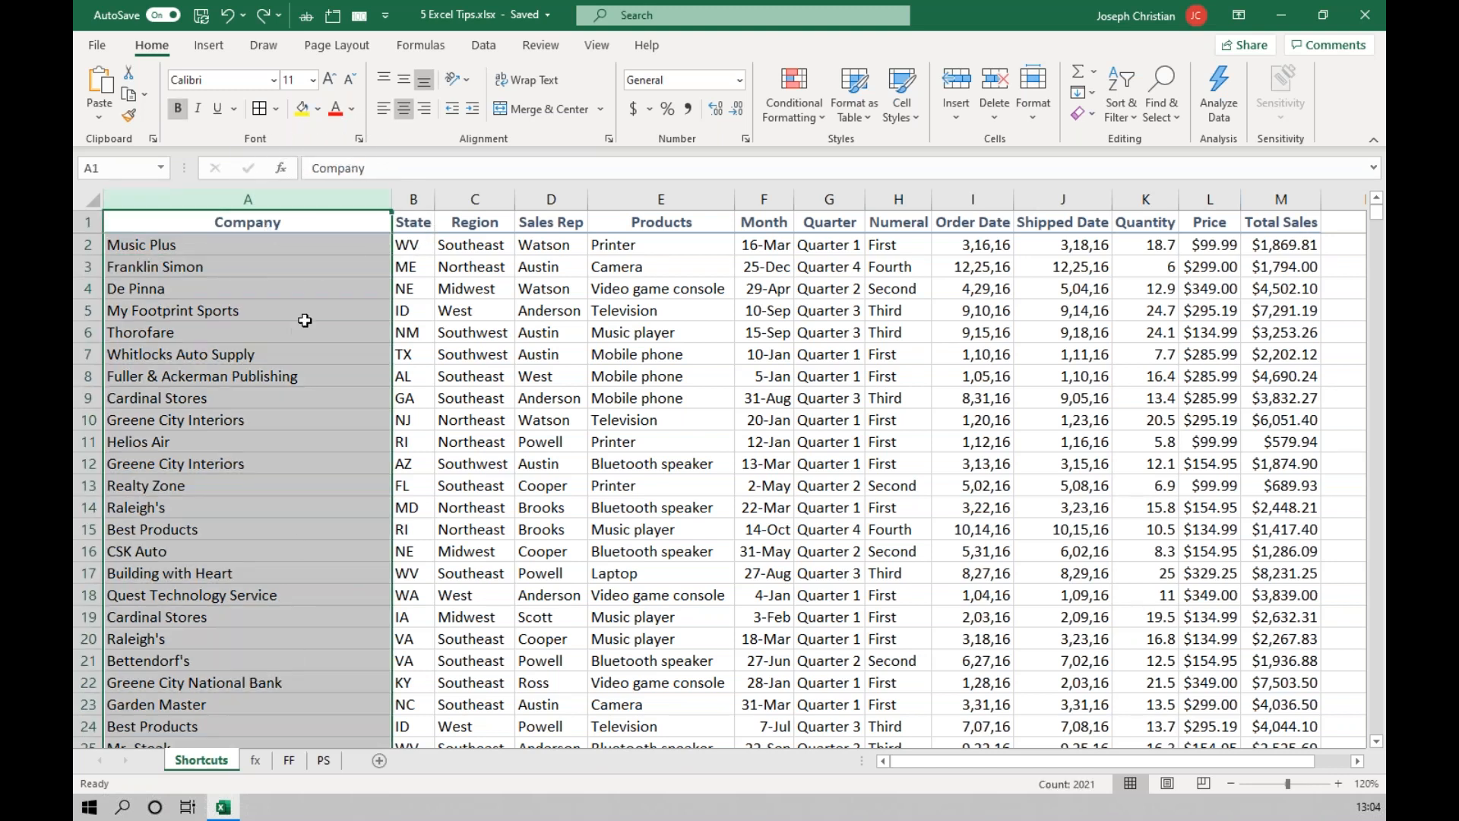
pyautogui.scroll(-8, 309, 575)
pyautogui.click(310, 575)
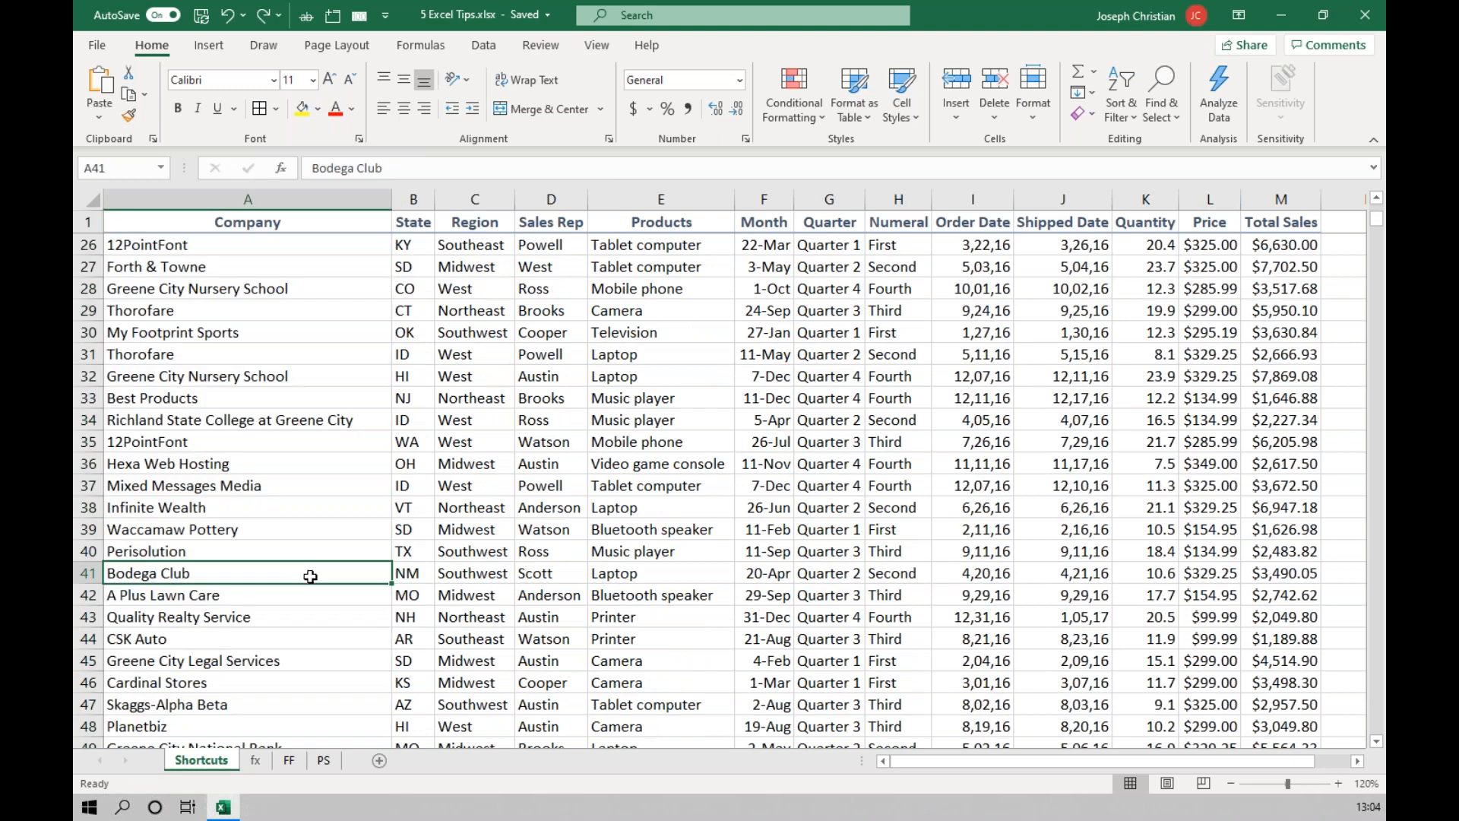
pyautogui.hotkey('ctrl', 'Down')
pyautogui.press('Down')
pyautogui.press('Down')
pyautogui.press('Down')
pyautogui.press('Down')
pyautogui.press('Down')
pyautogui.press('Down')
pyautogui.press('Down')
pyautogui.press('Down')
pyautogui.press('Down')
pyautogui.press('Down')
pyautogui.press('Down')
pyautogui.press('Down')
pyautogui.press('Down')
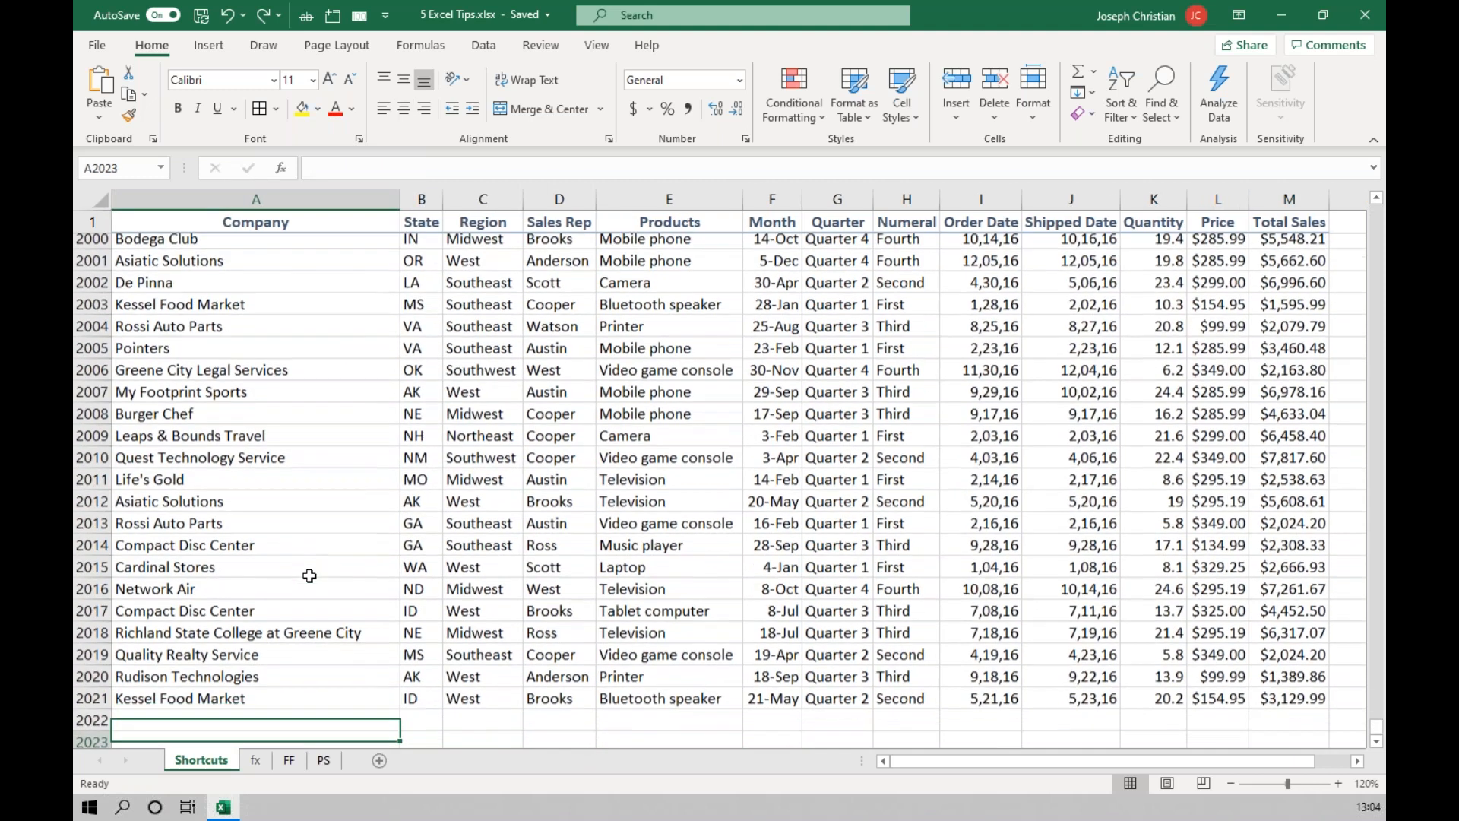
pyautogui.click(270, 199)
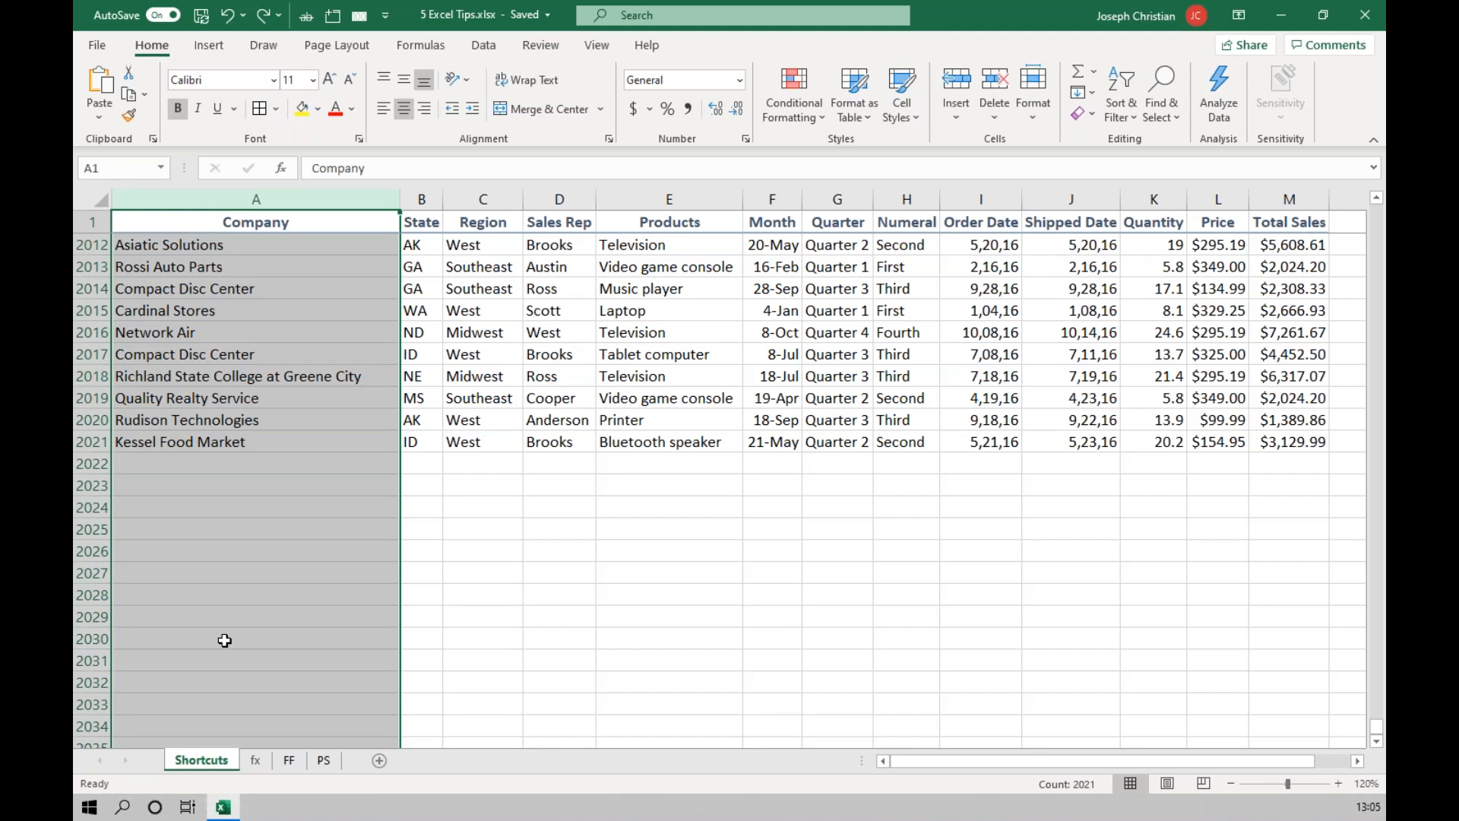
# Select only the filled Company cells from the header to row 2021, review the selection, and return to cell A2.
pyautogui.click(340, 222)
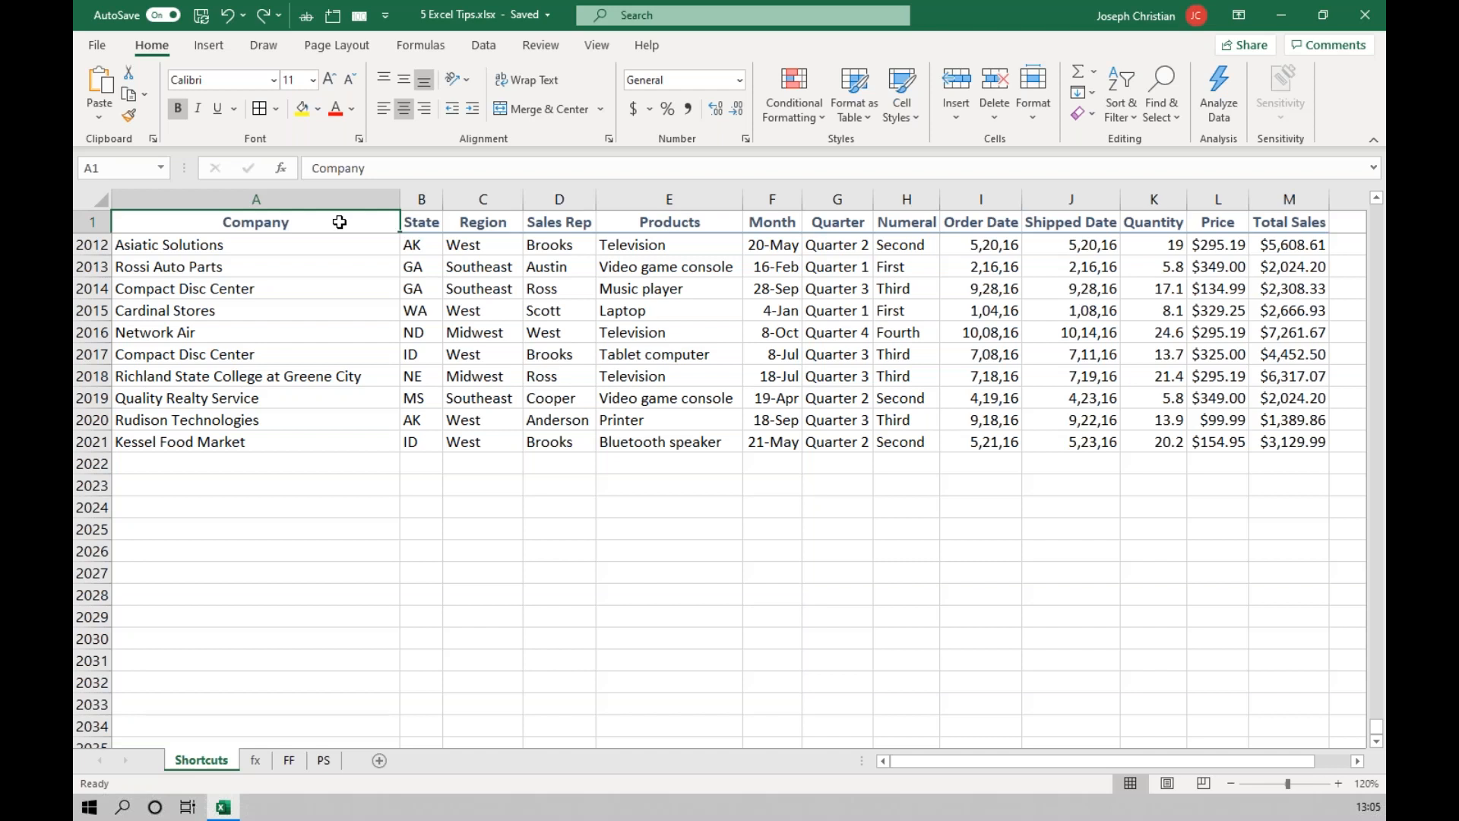
pyautogui.hotkey('ctrl', 'shift', 'Down')
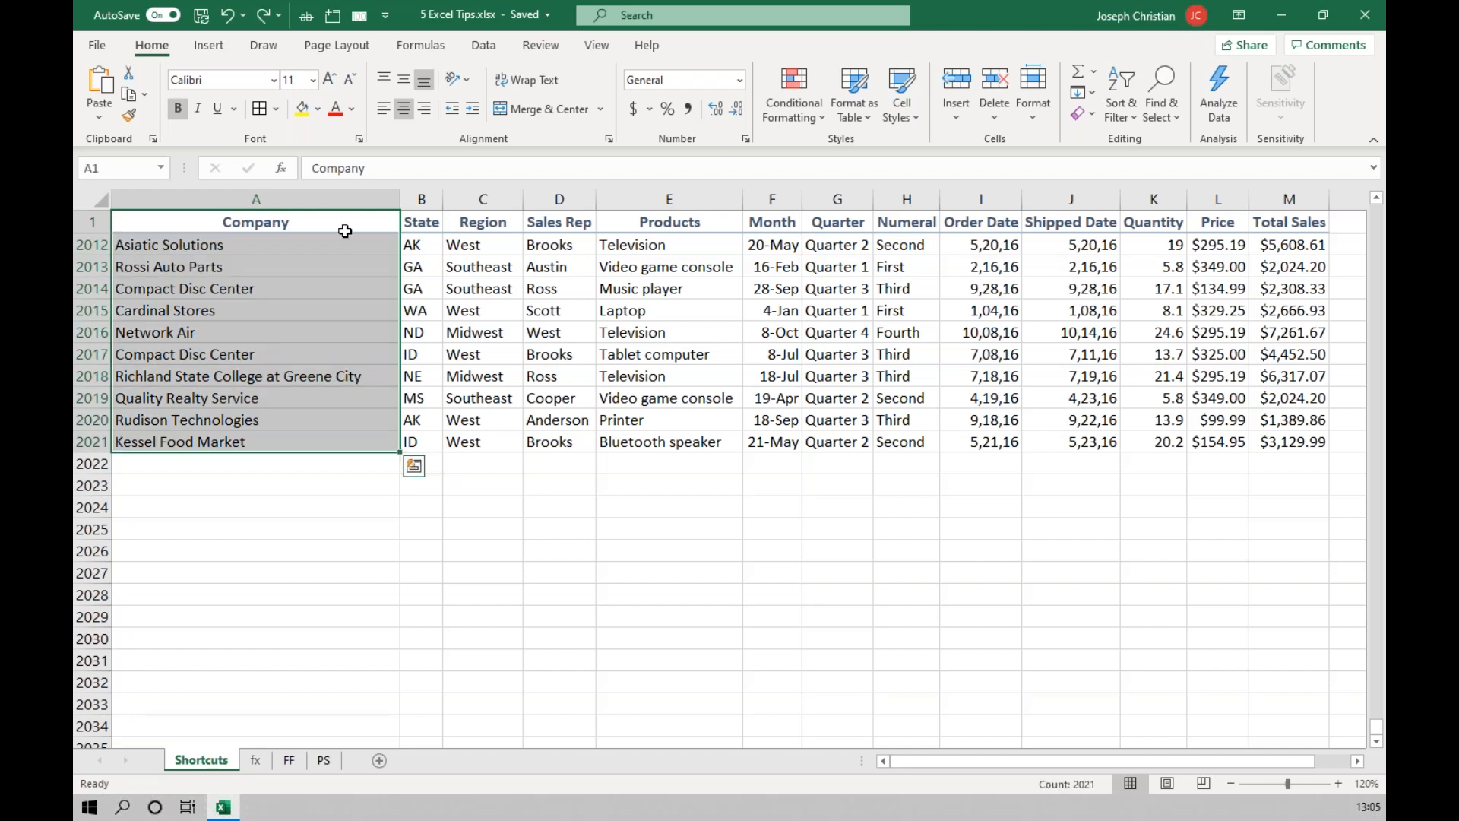
pyautogui.scroll(7, 261, 410)
pyautogui.scroll(-7, 250, 388)
pyautogui.scroll(8, 261, 394)
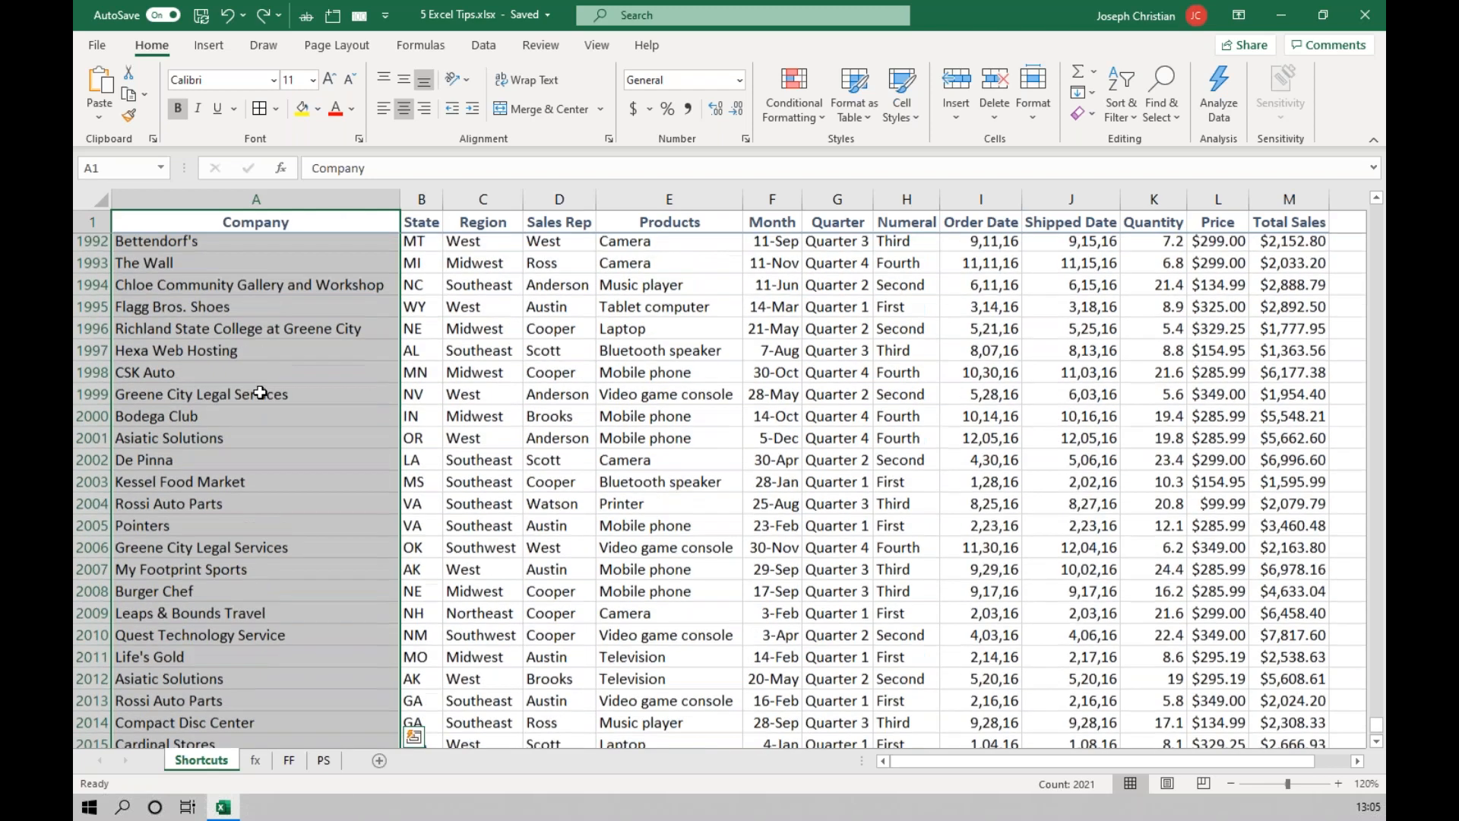
pyautogui.scroll(-5, 259, 393)
pyautogui.scroll(-2, 259, 393)
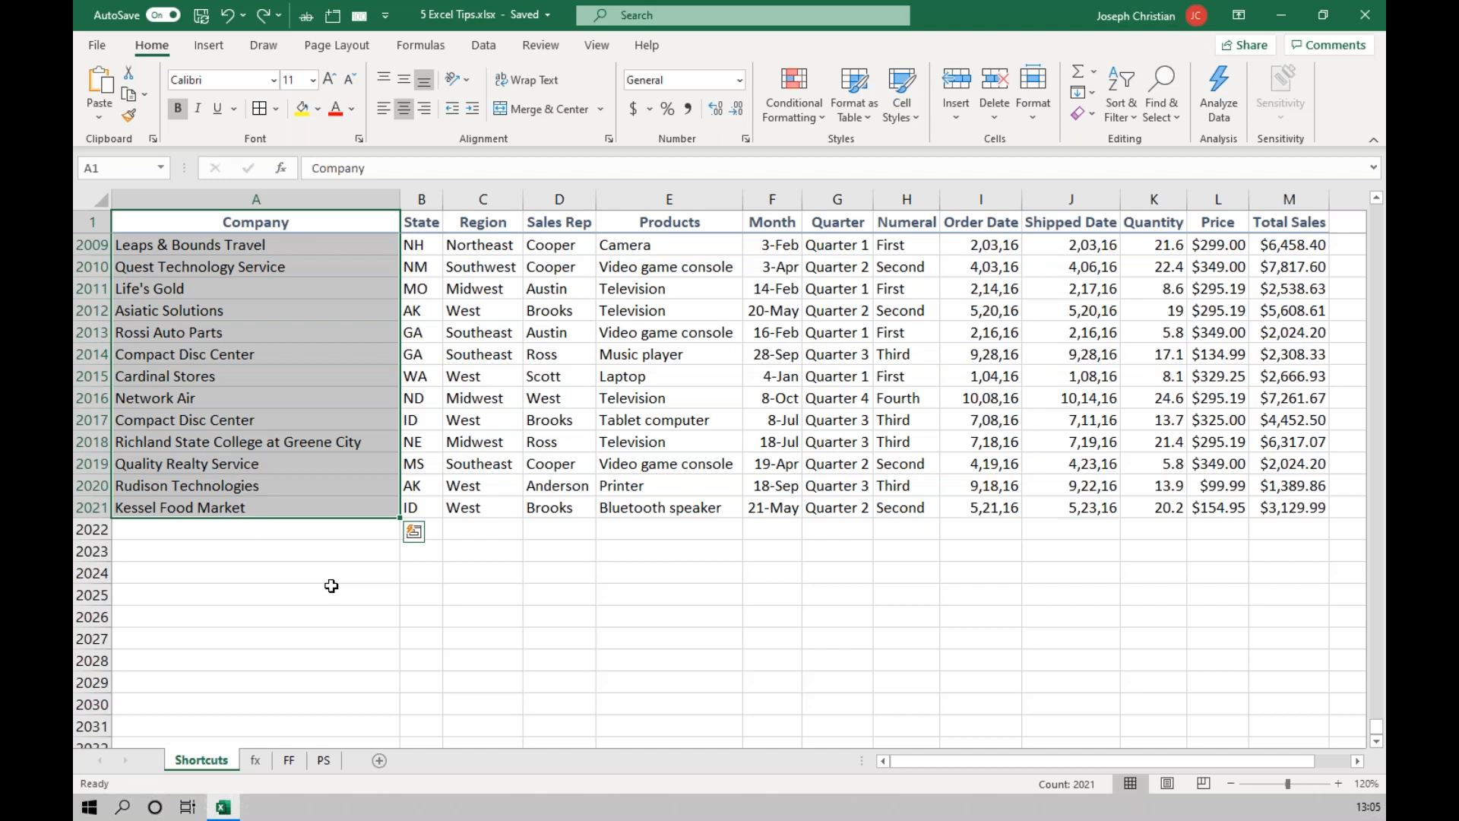
pyautogui.click(305, 223)
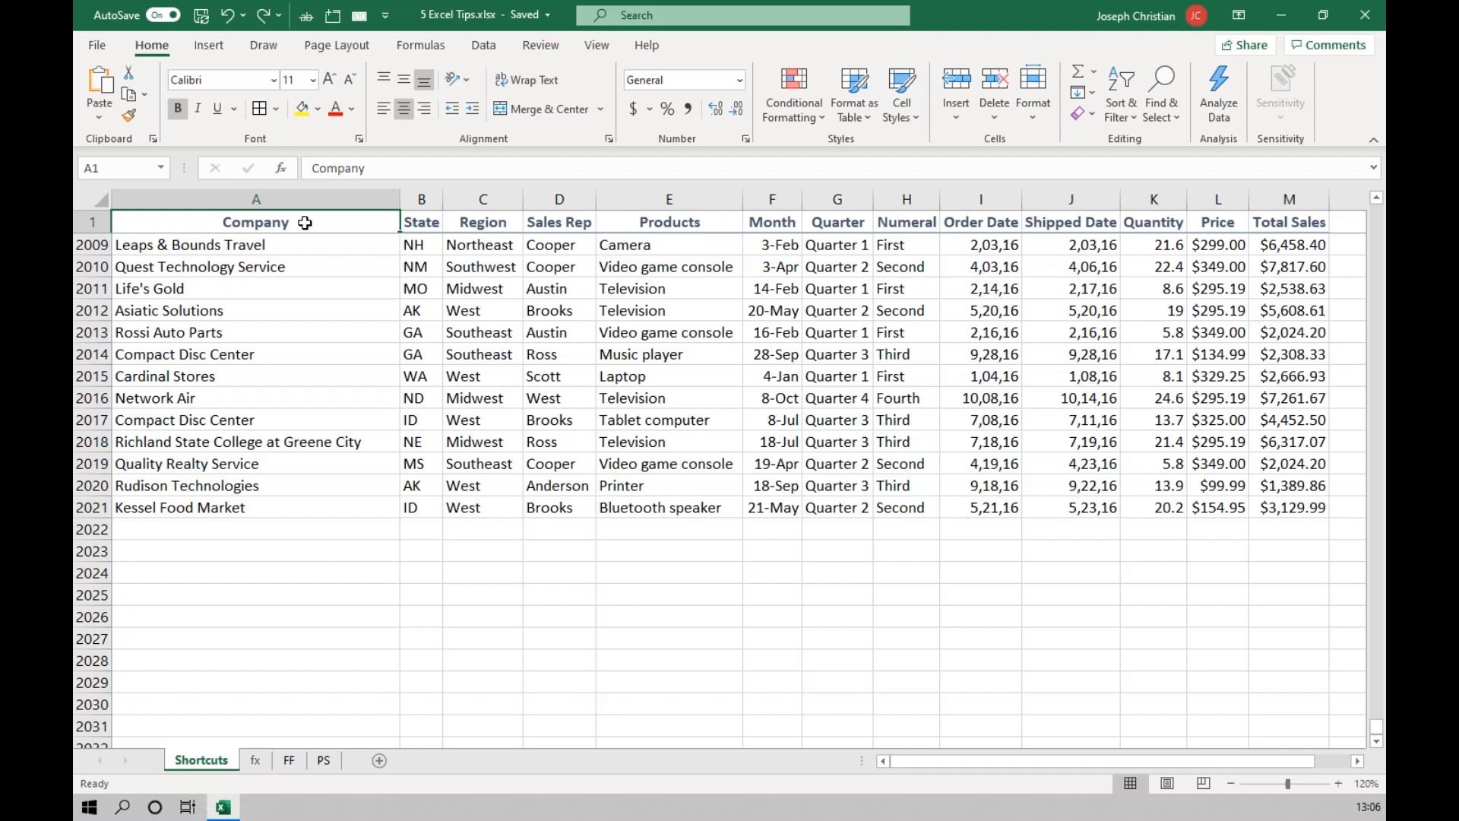
pyautogui.hotkey('ctrl', 'Home')
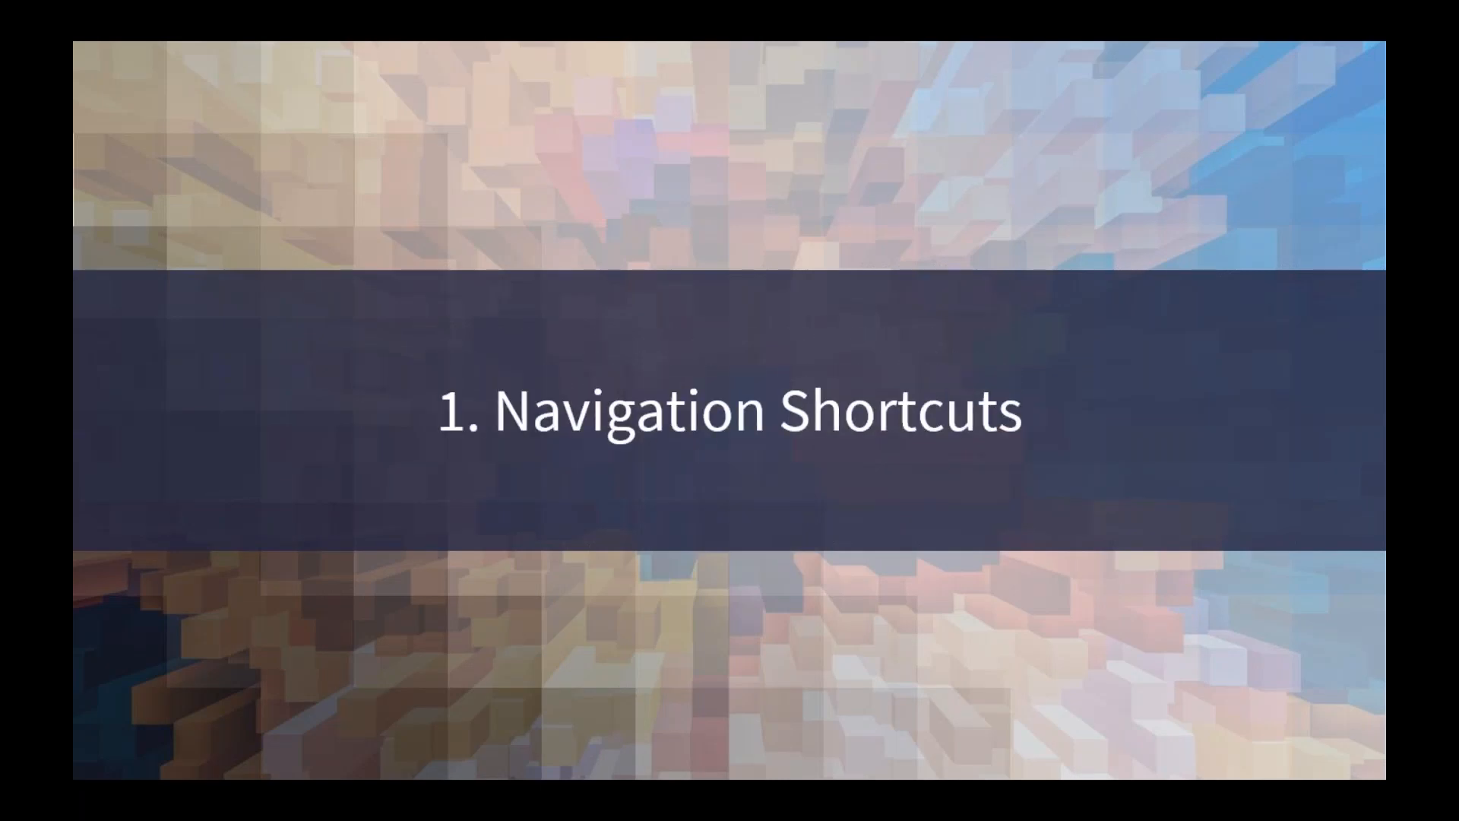
pyautogui.click(1275, 683)
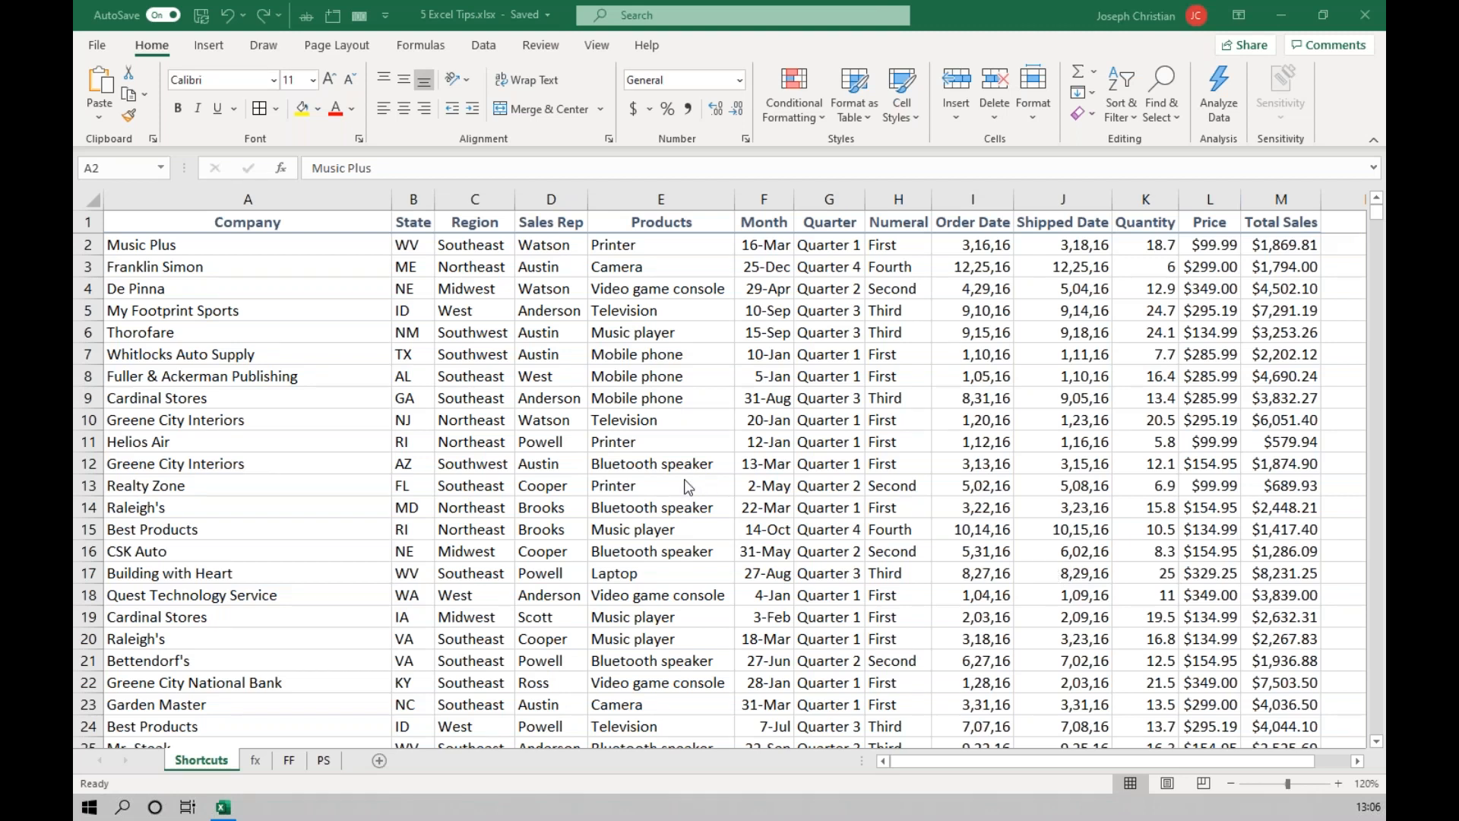
# On the FF sheet, enter the first person's name in C2 as last name, comma, first name.
pyautogui.click(486, 47)
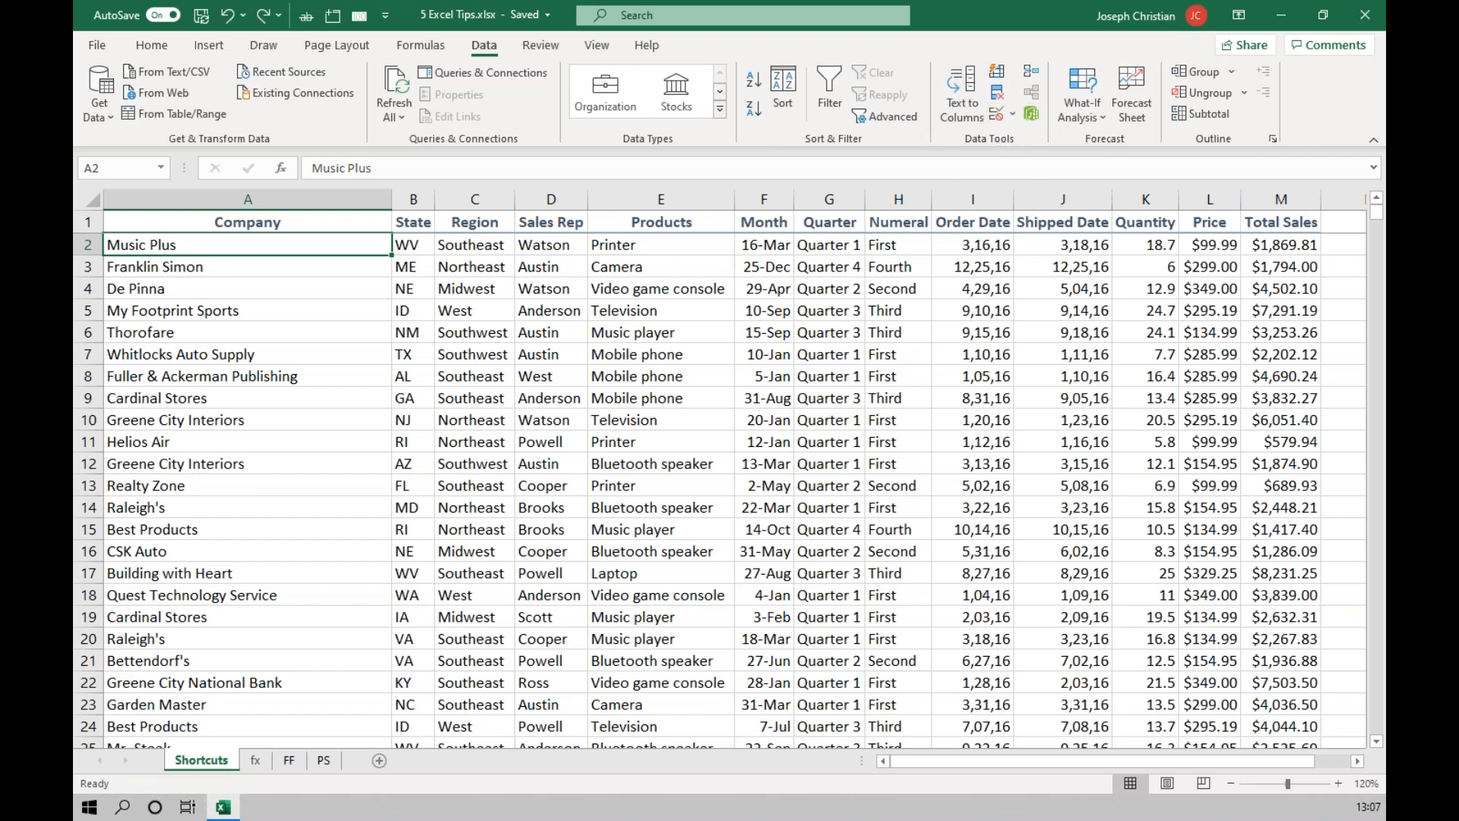
pyautogui.click(291, 761)
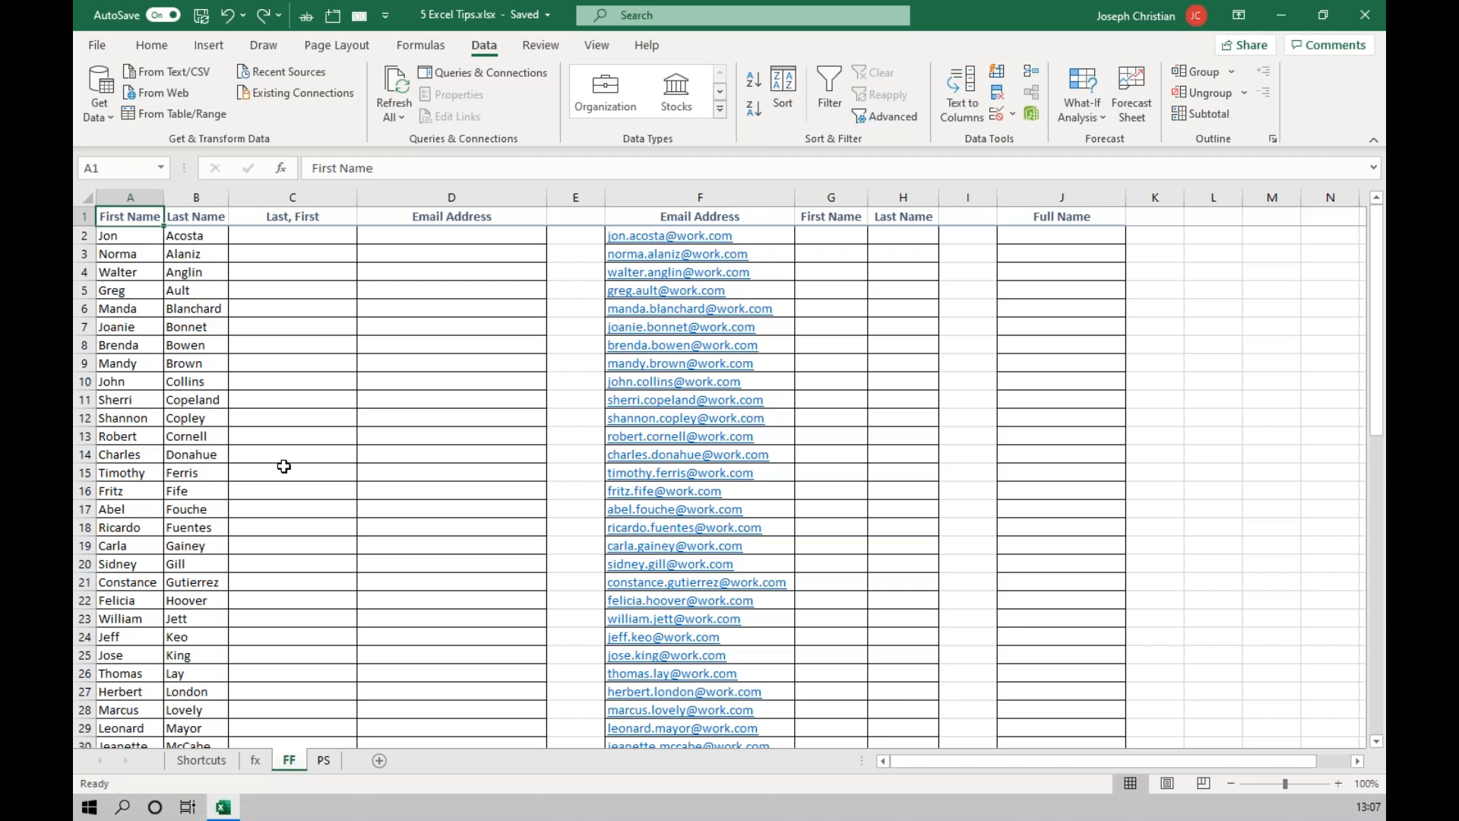
pyautogui.click(278, 239)
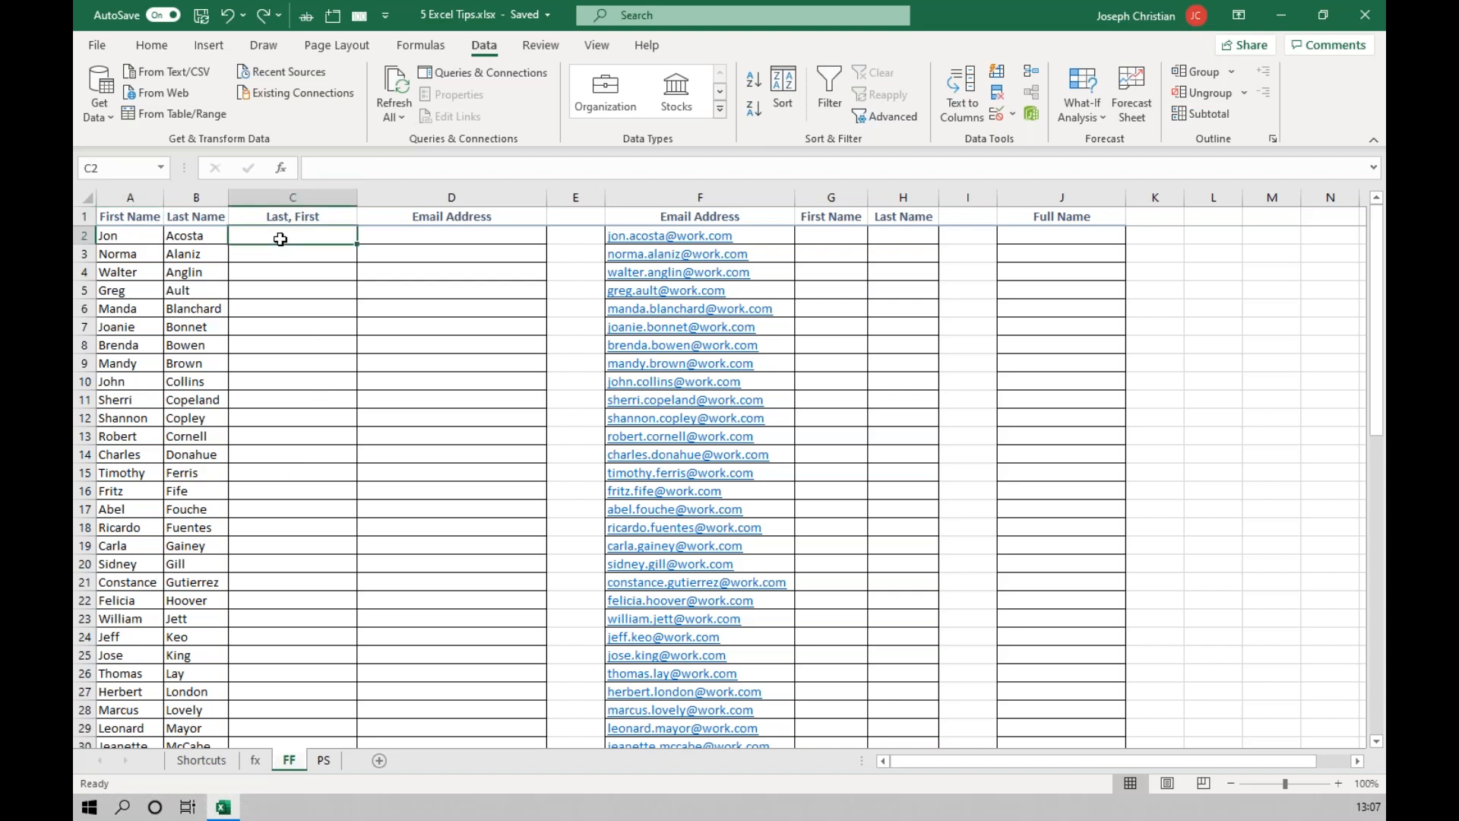
pyautogui.click(1338, 783)
pyautogui.click(1339, 784)
pyautogui.click(1338, 784)
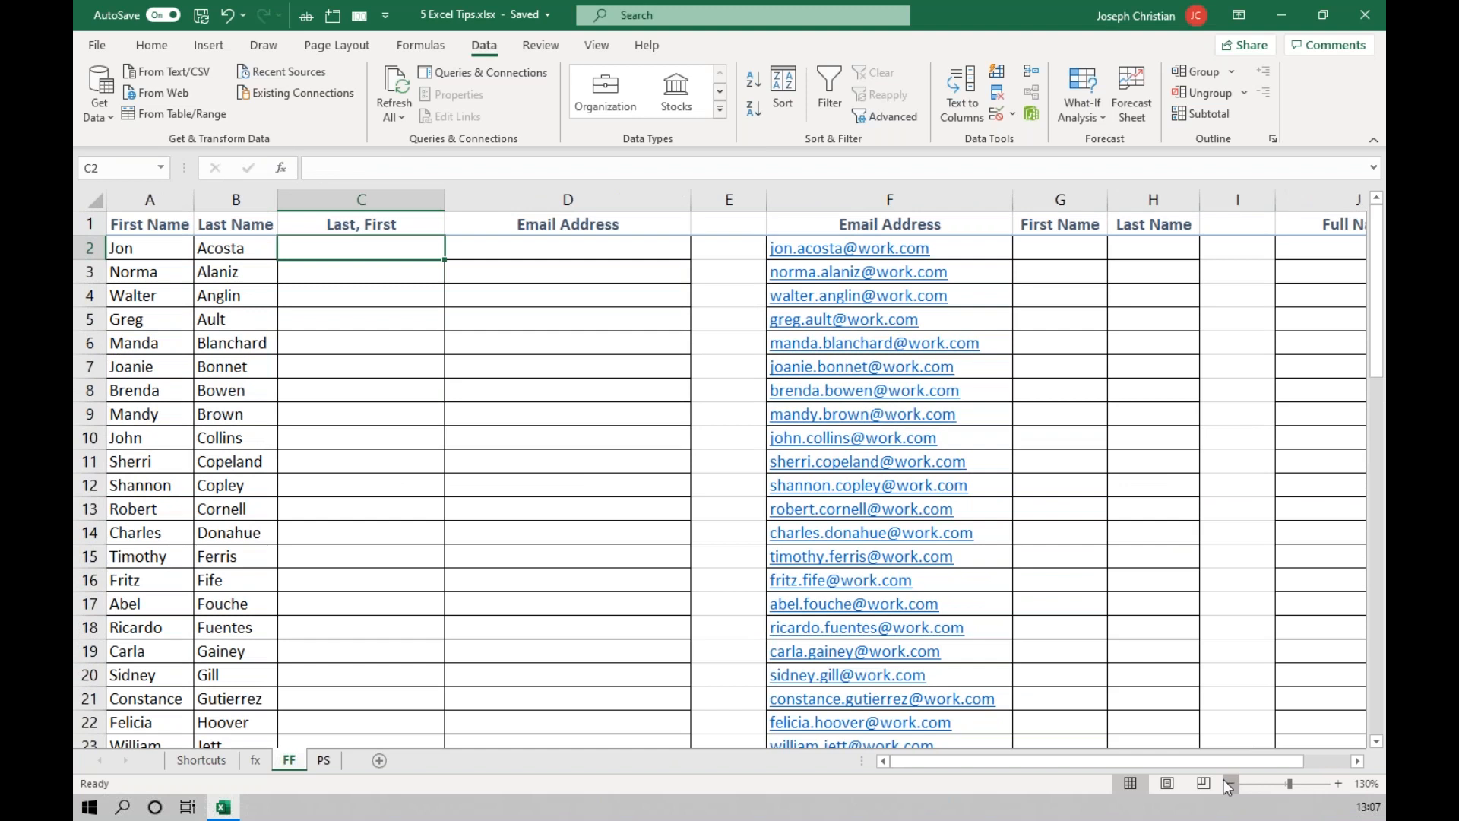
pyautogui.click(1229, 783)
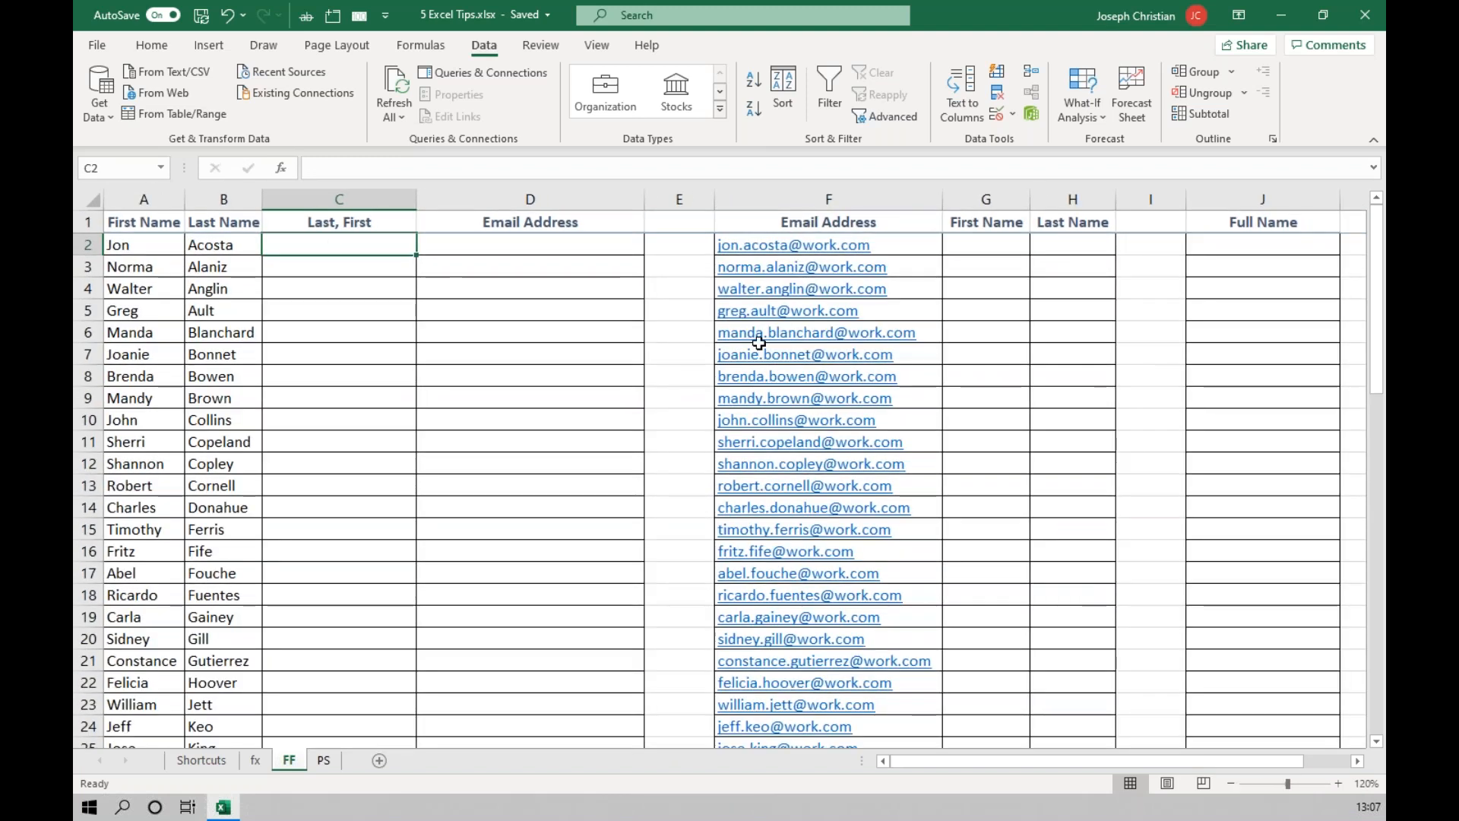
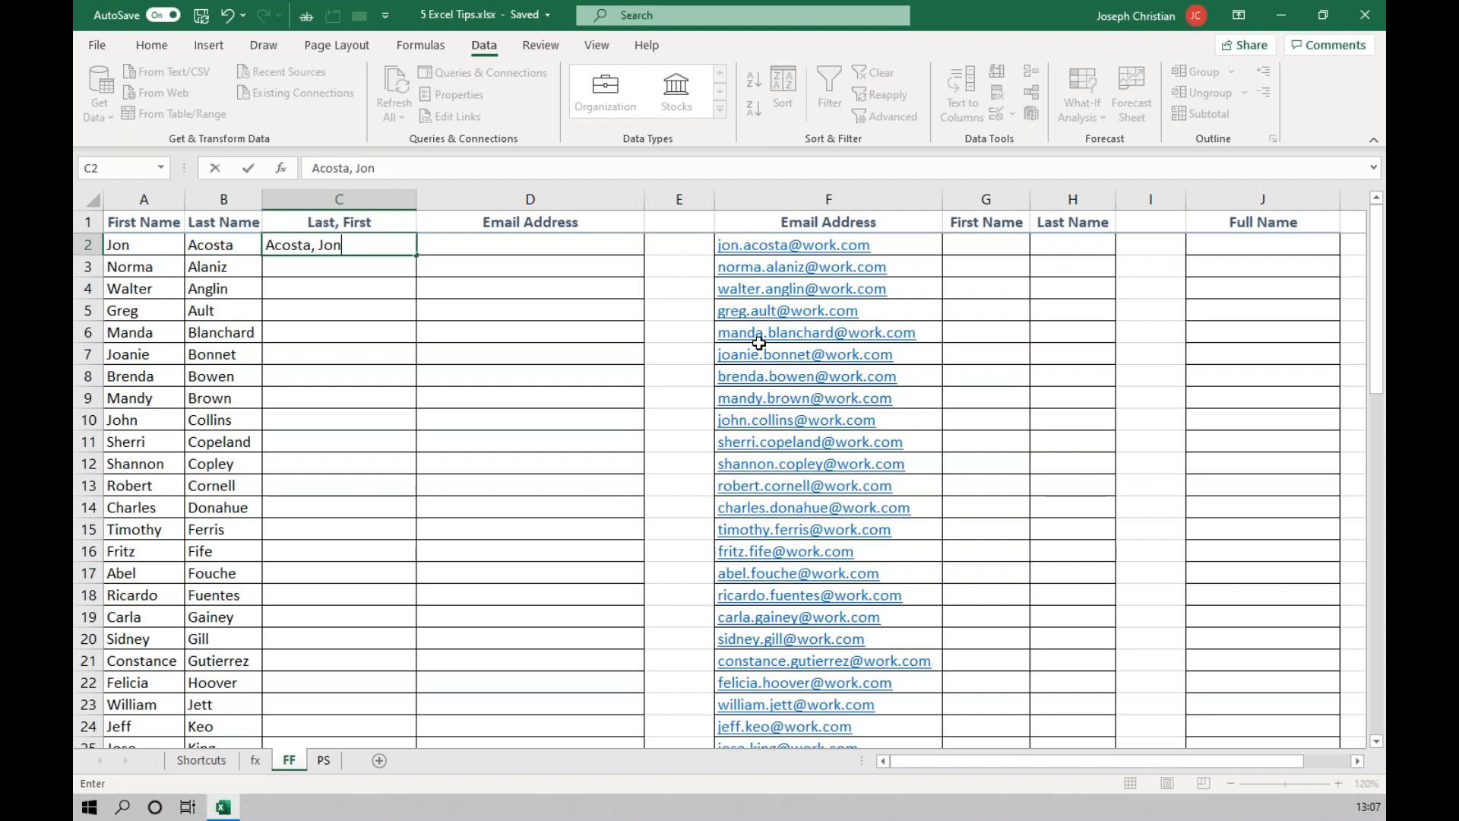
pyautogui.press('Return')
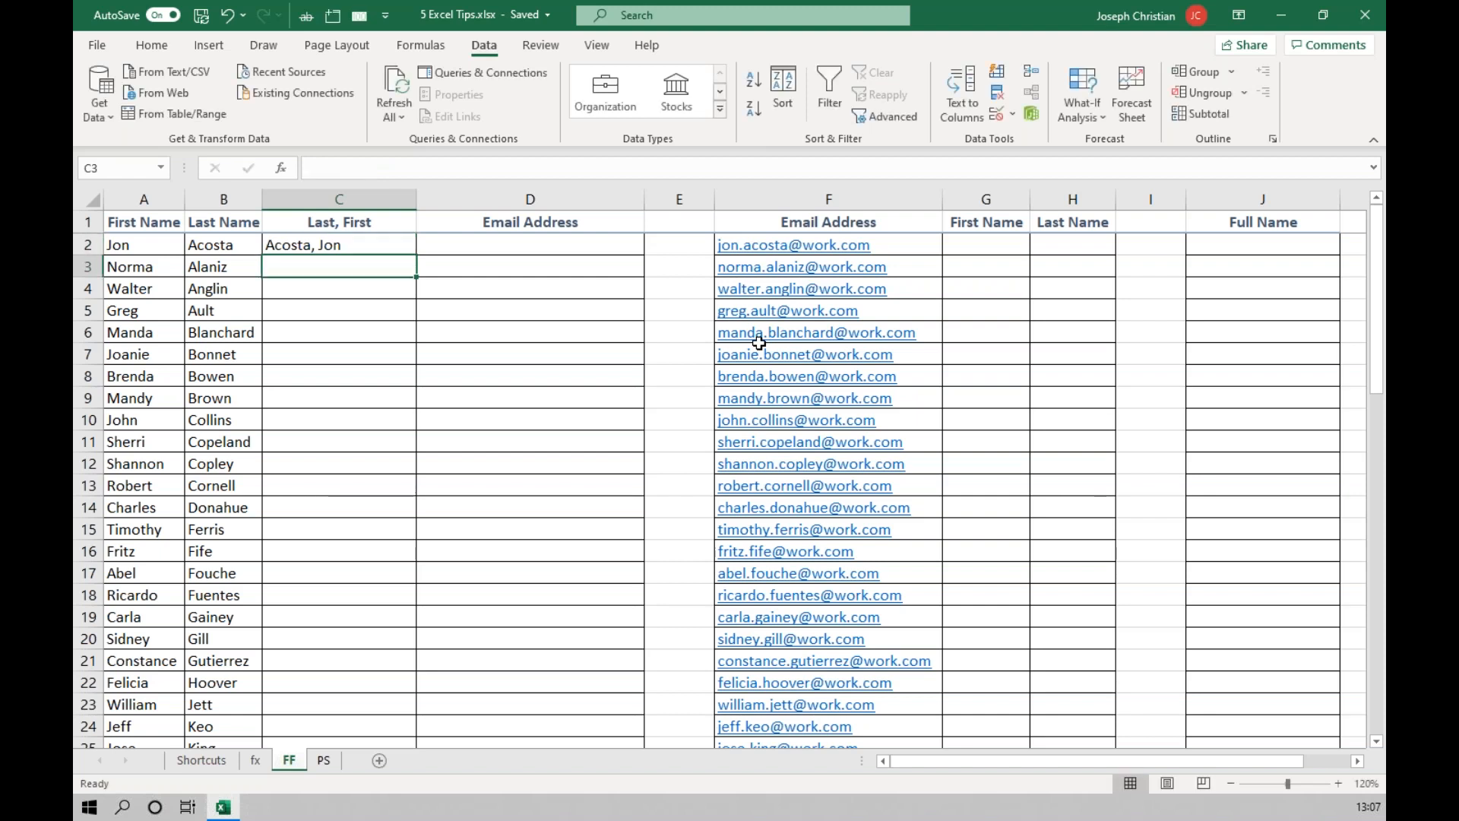
# Flash Fill the rest of the Last, First column from C3 down, following the example in C2.
pyautogui.click(1000, 76)
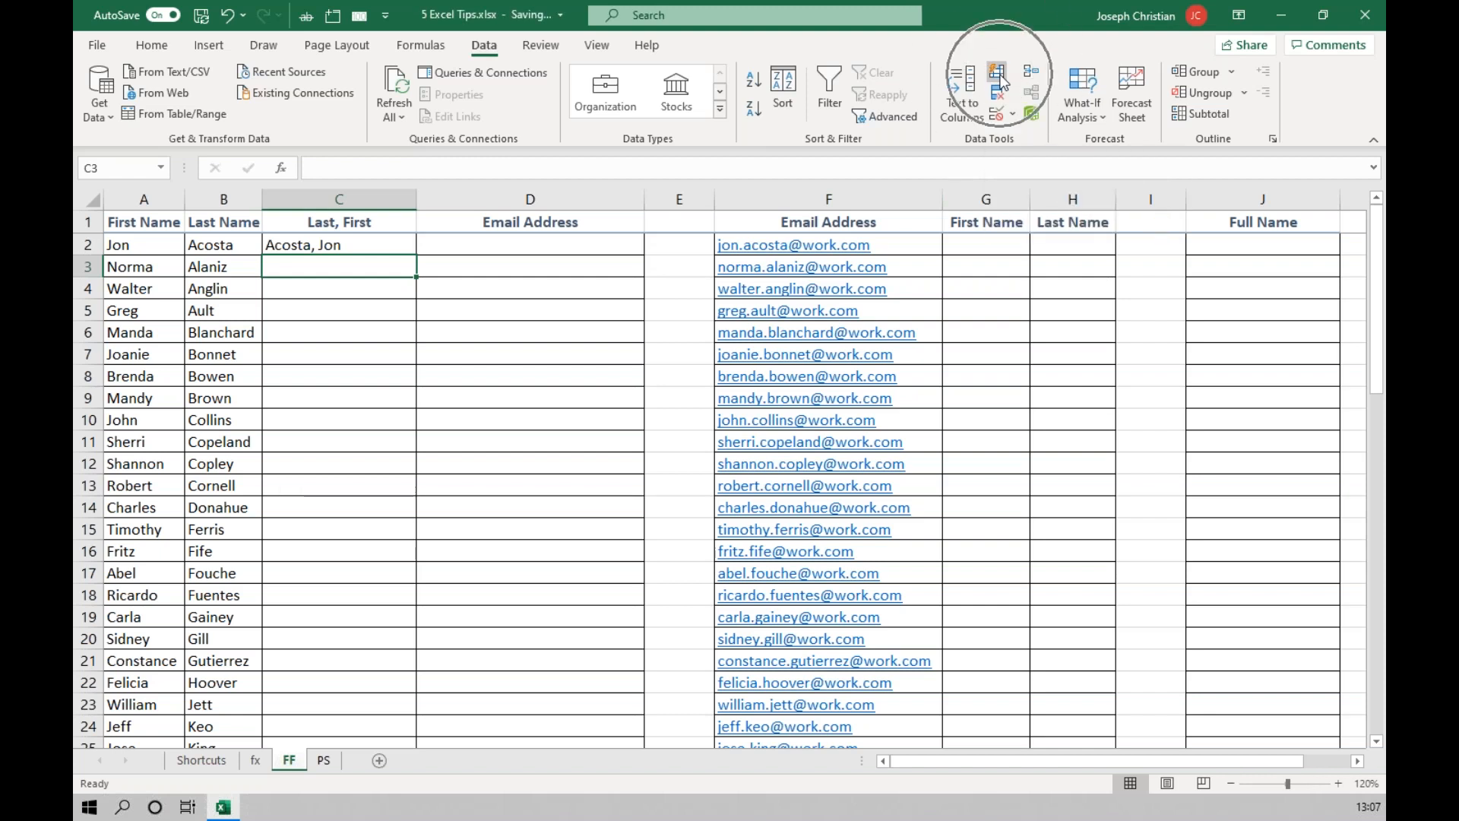
pyautogui.press('ctrl')
pyautogui.press('ctrl')
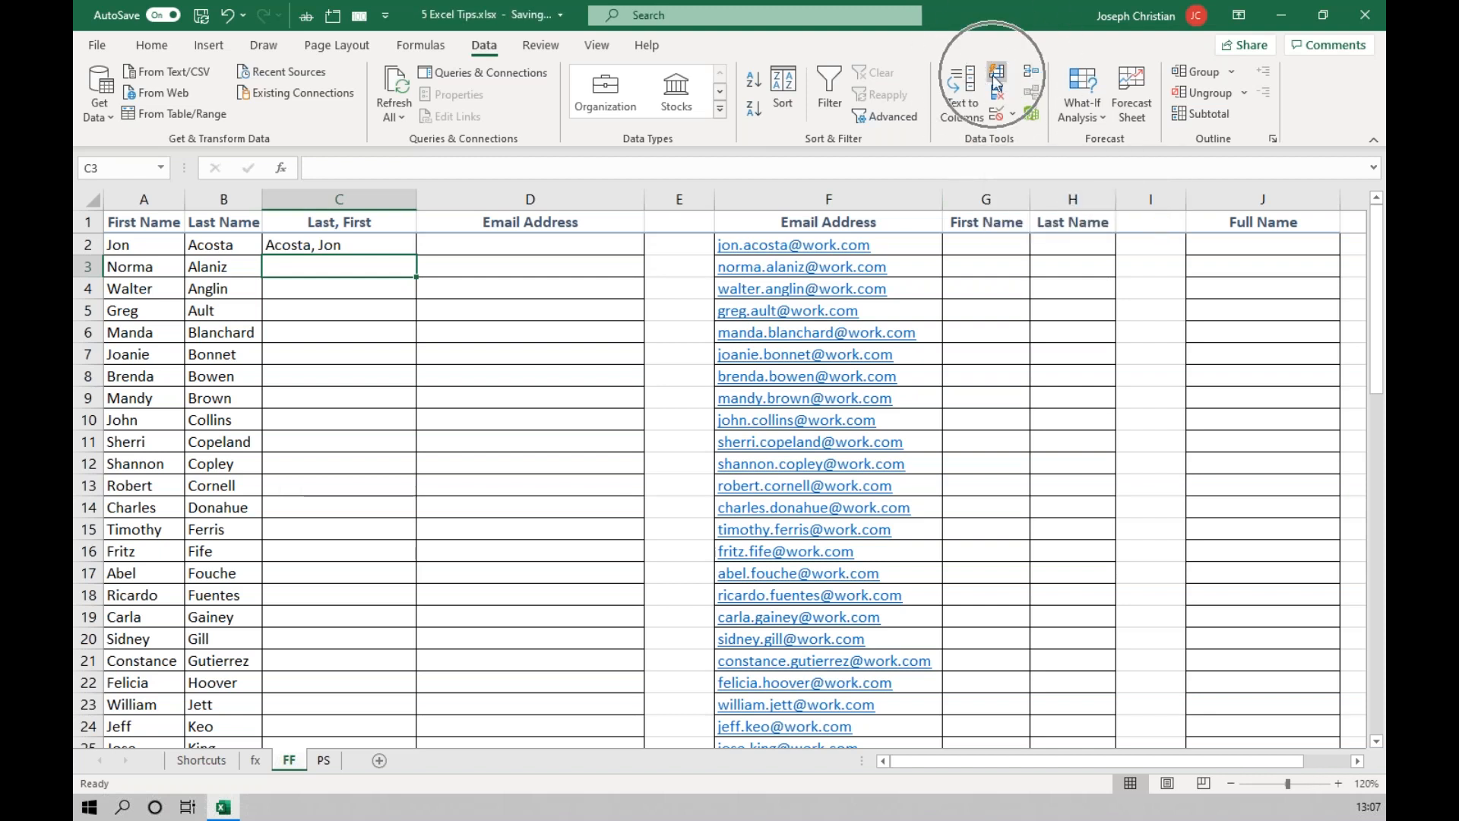
pyautogui.press('ctrl')
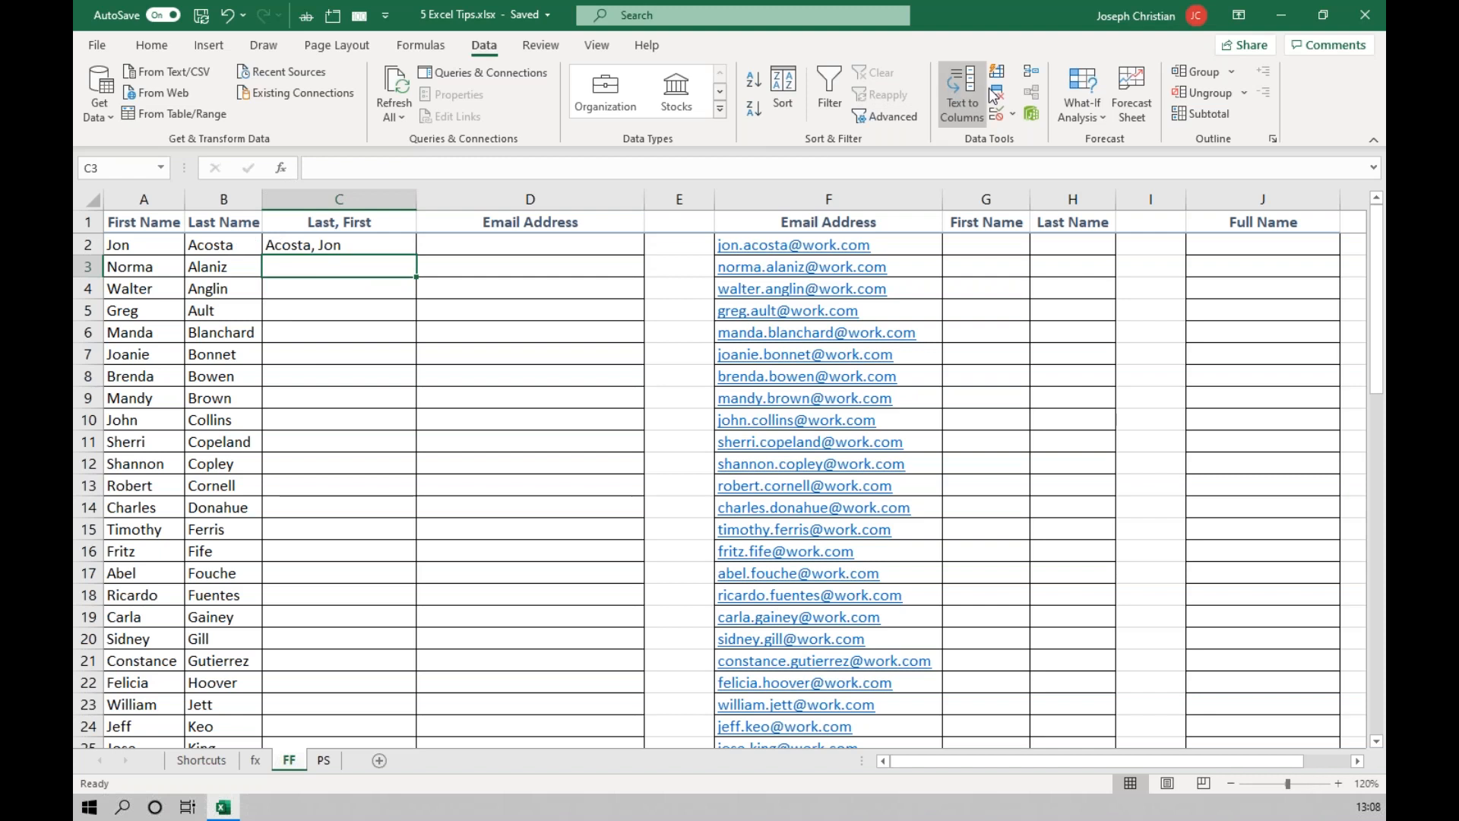
pyautogui.press('ctrl')
pyautogui.press('ctrl')
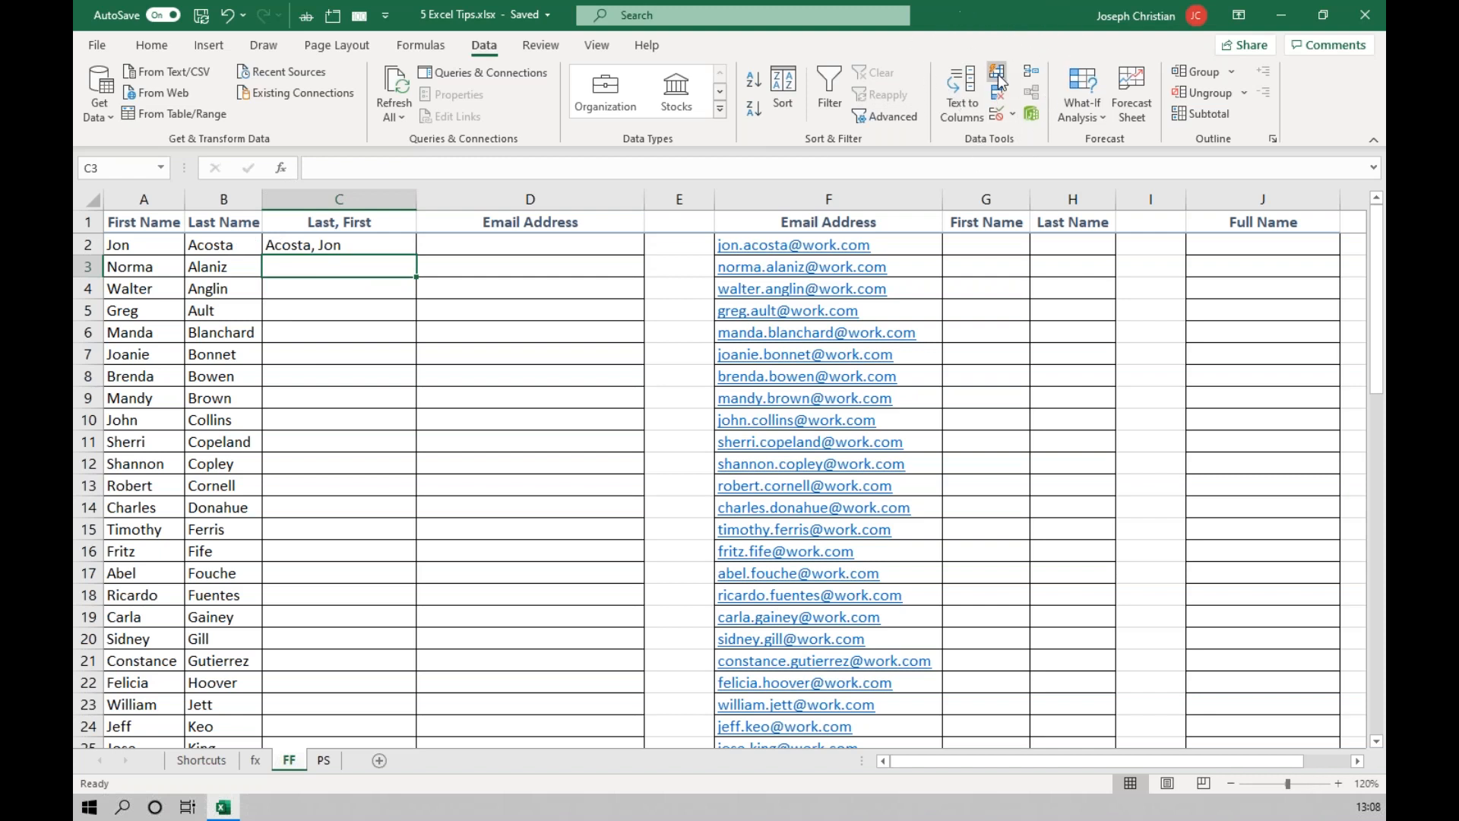
pyautogui.click(997, 74)
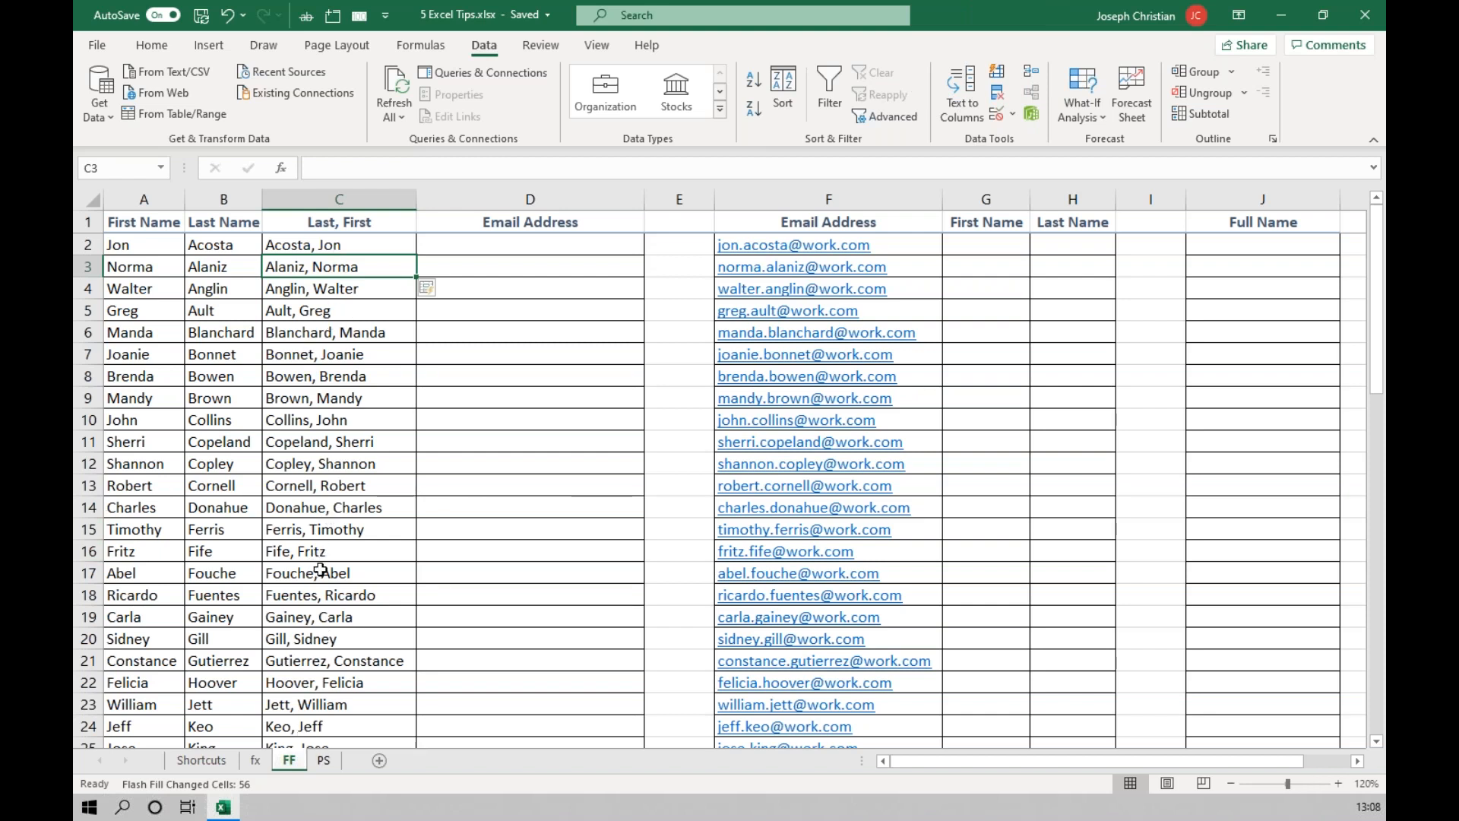
# Enter the first person's work e-mail address in D2 and Flash Fill the rest of the Email Address column.
pyautogui.click(538, 250)
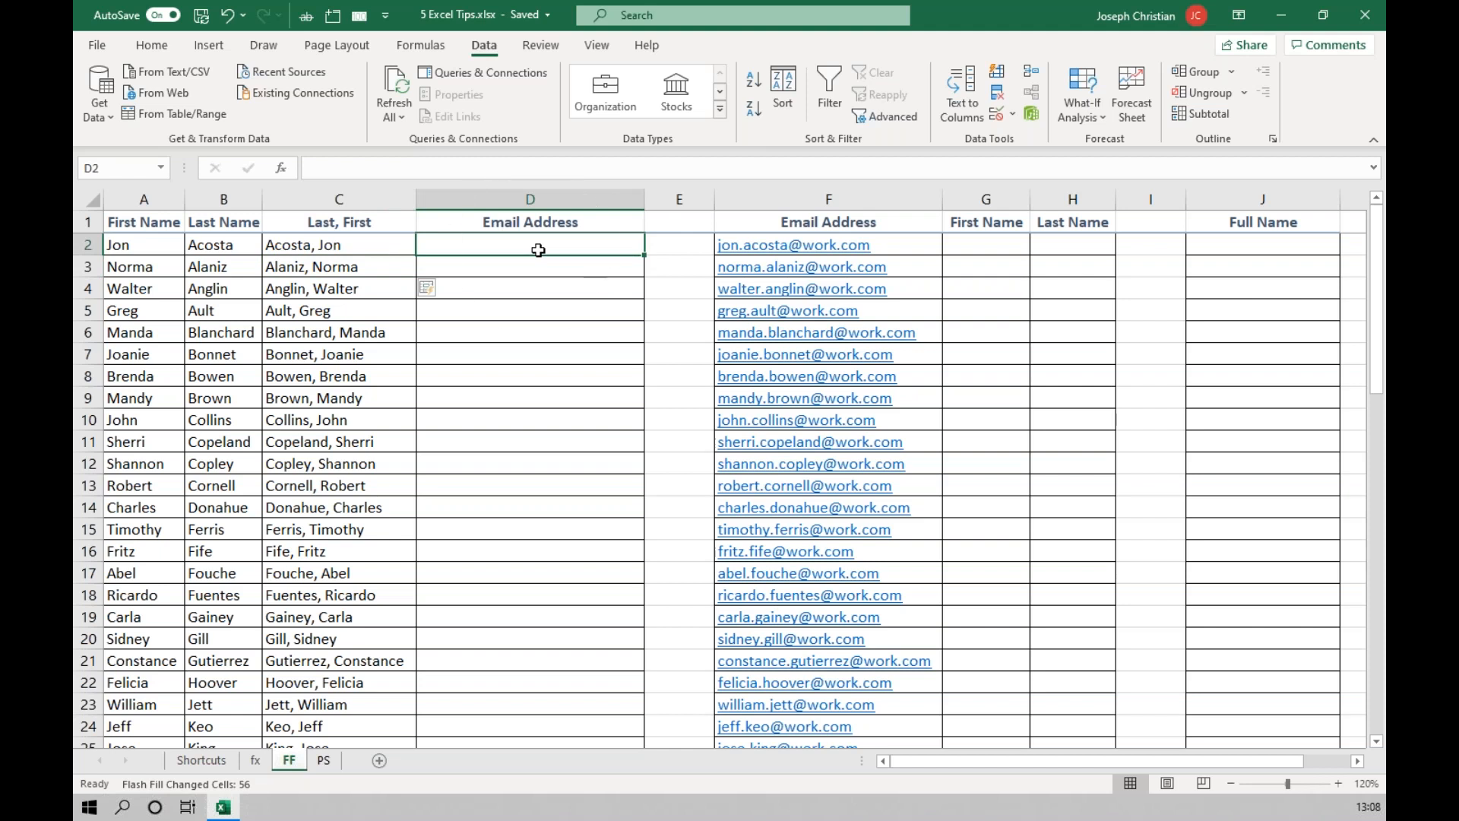
pyautogui.click(538, 250)
pyautogui.click(520, 242)
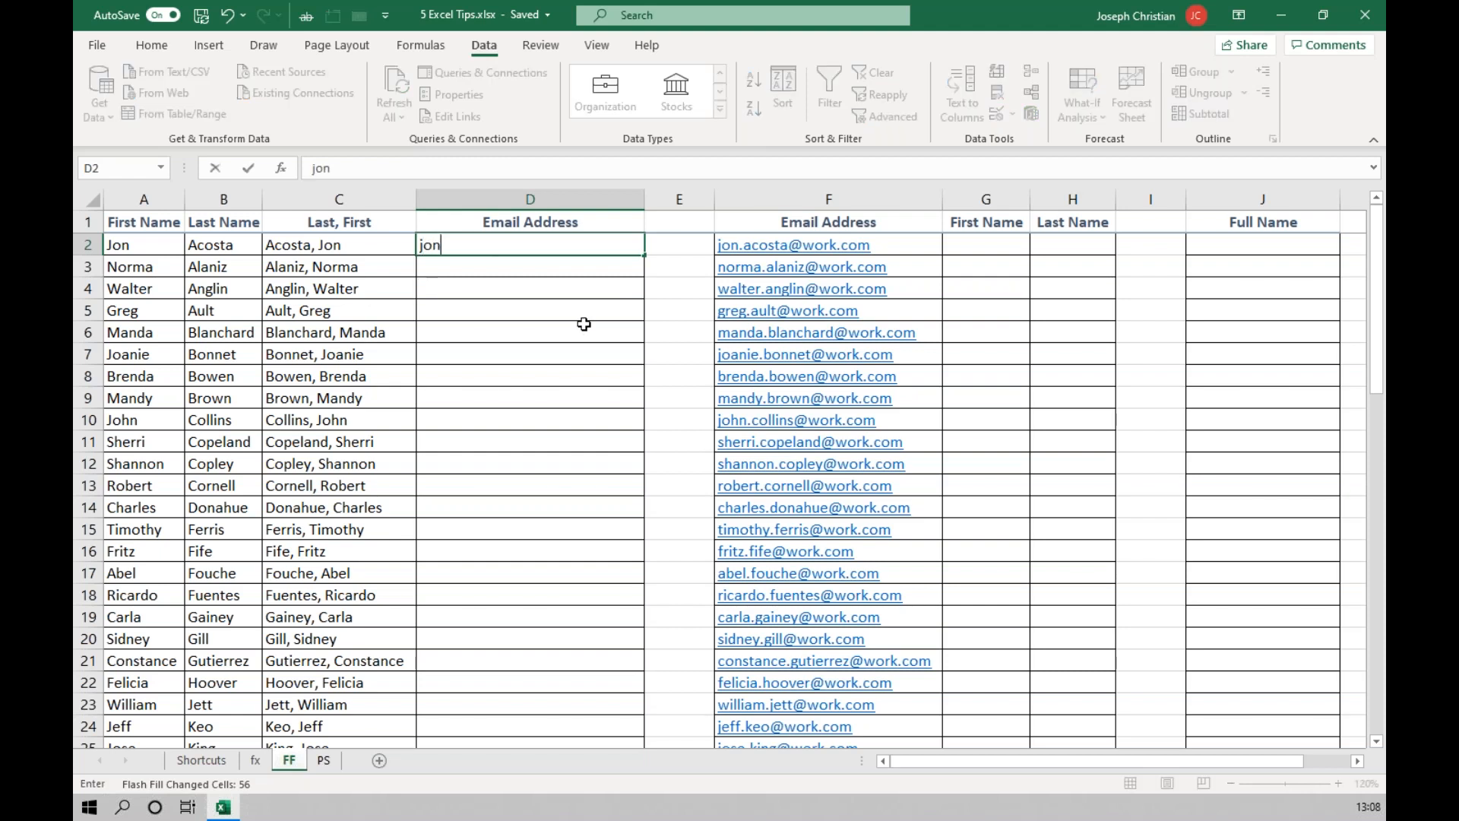
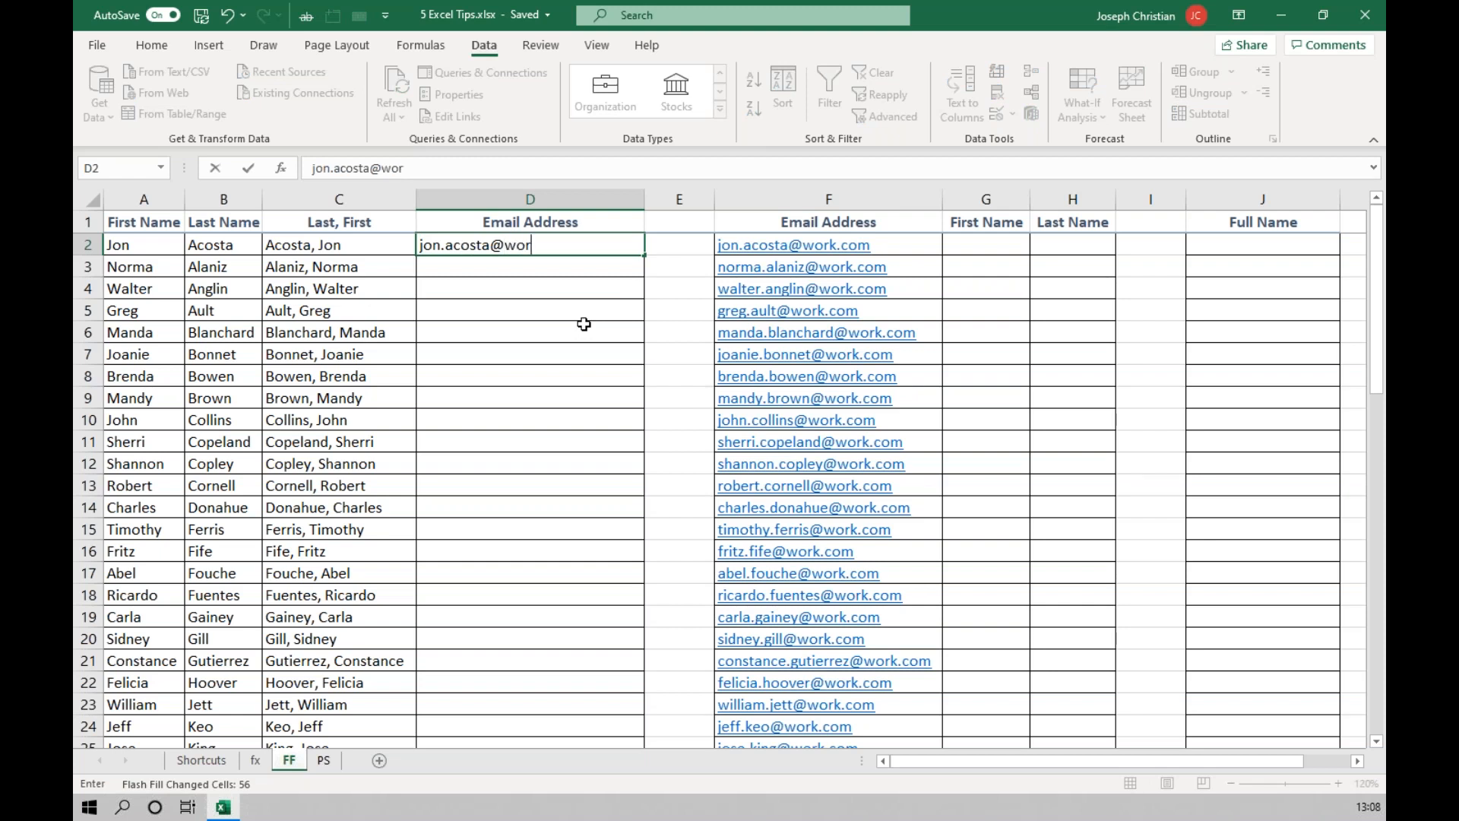
pyautogui.press('Return')
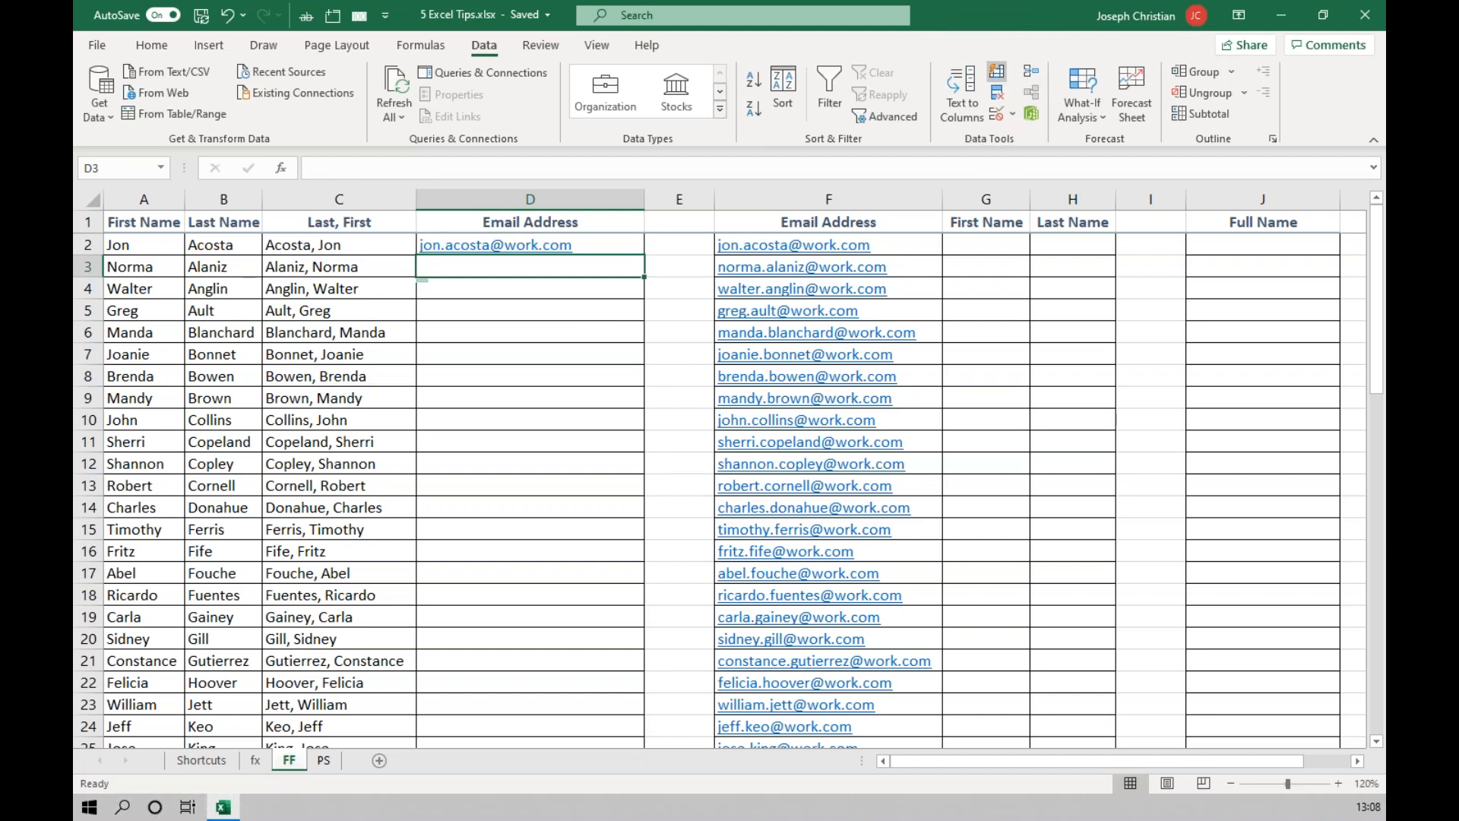
pyautogui.click(997, 79)
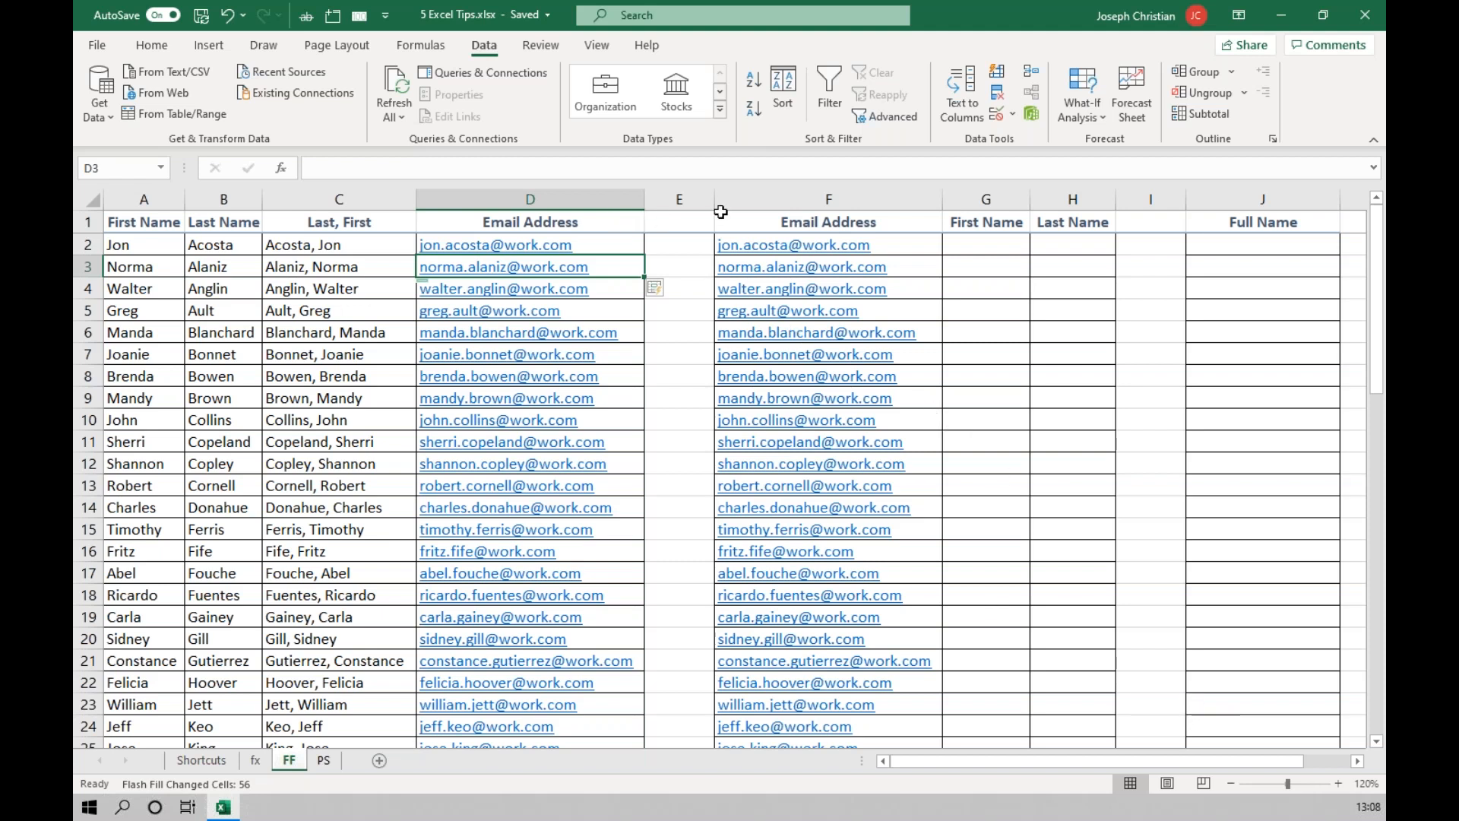
# Enter the first person's full name in J2 and try to Flash Fill the Full Name column from J3.
pyautogui.moveTo(1229, 766); pyautogui.dragTo(1274, 768)
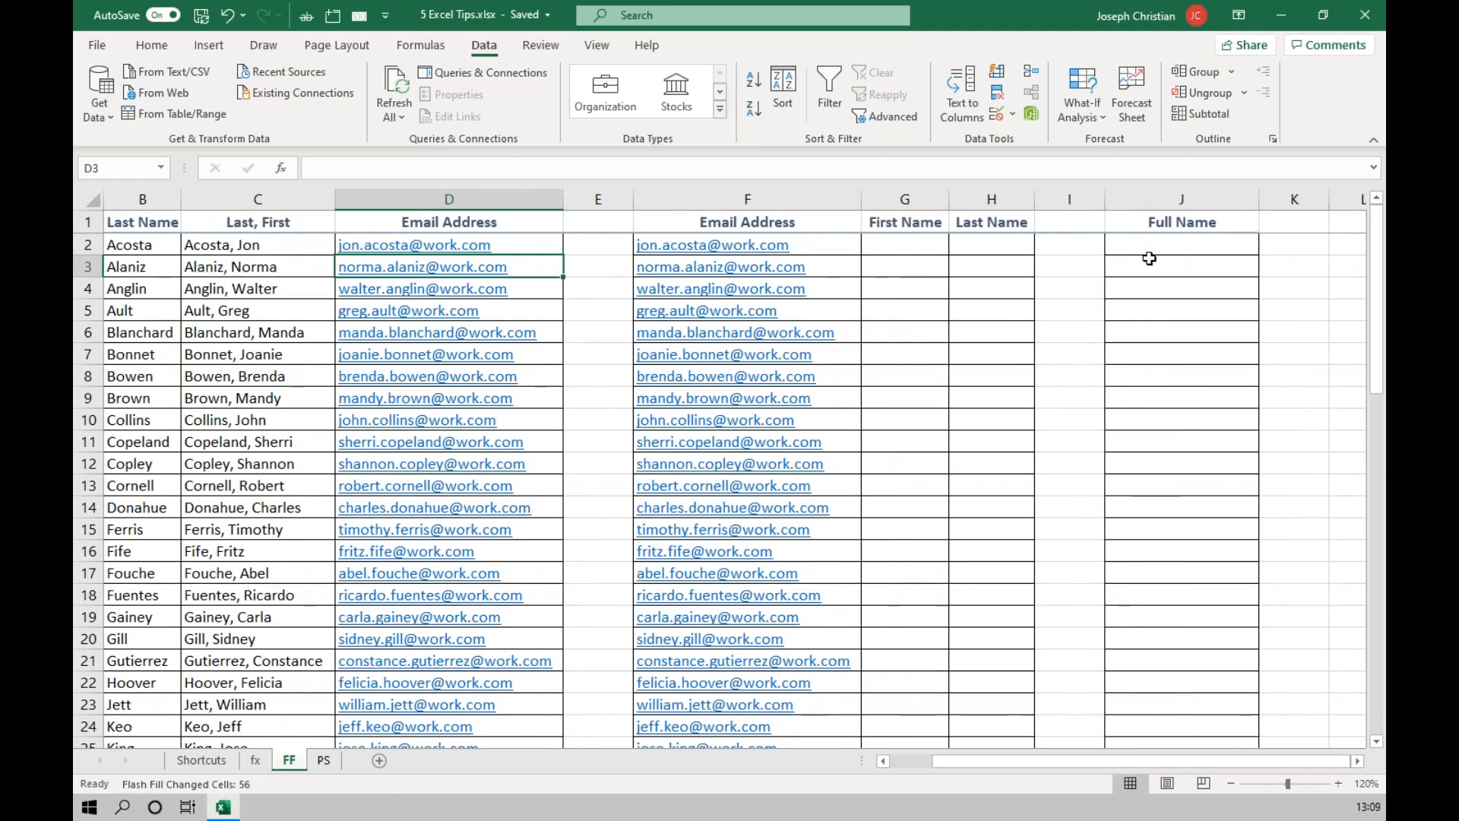
pyautogui.click(1210, 249)
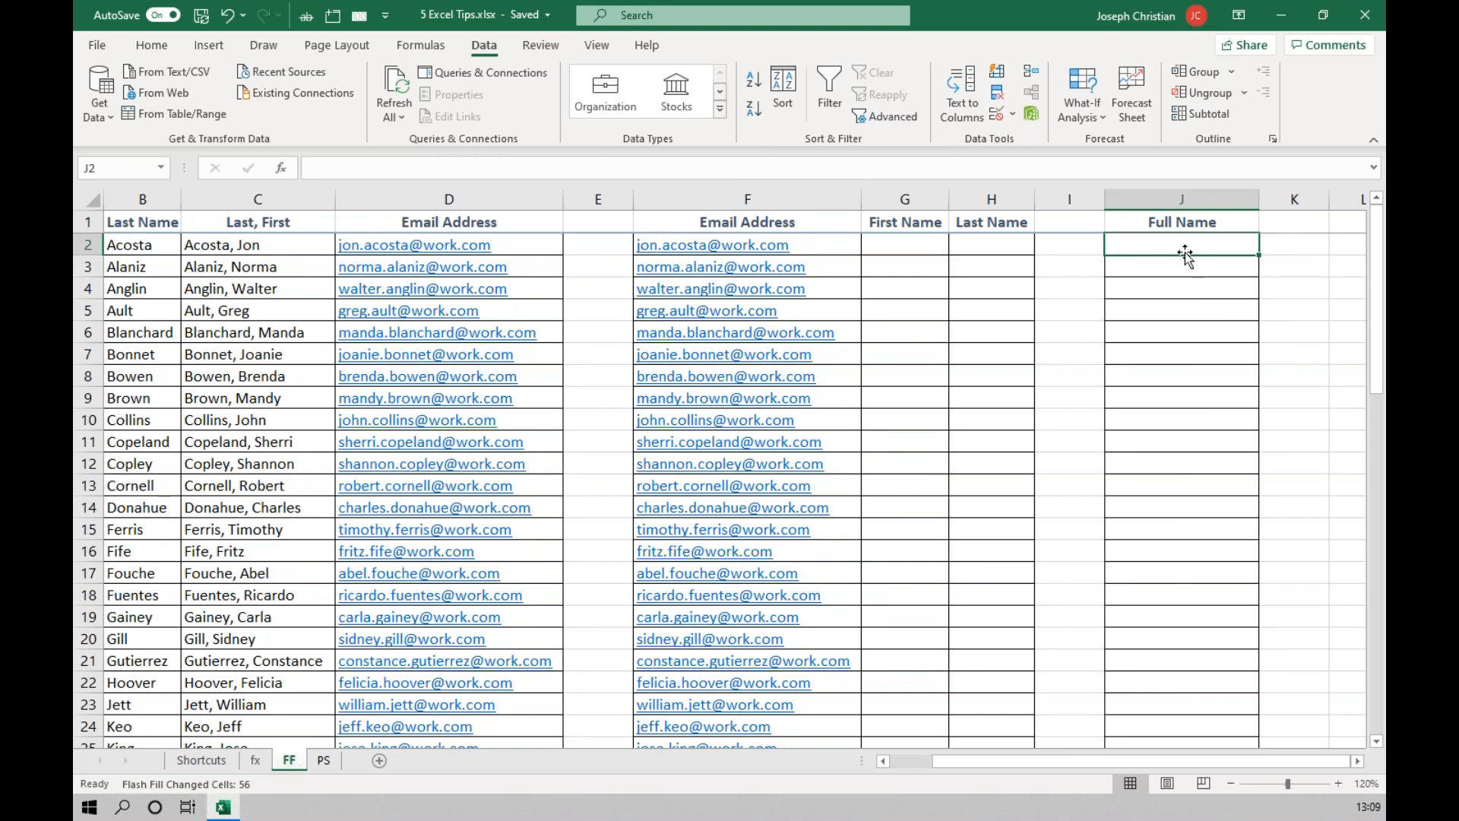
pyautogui.press('Return')
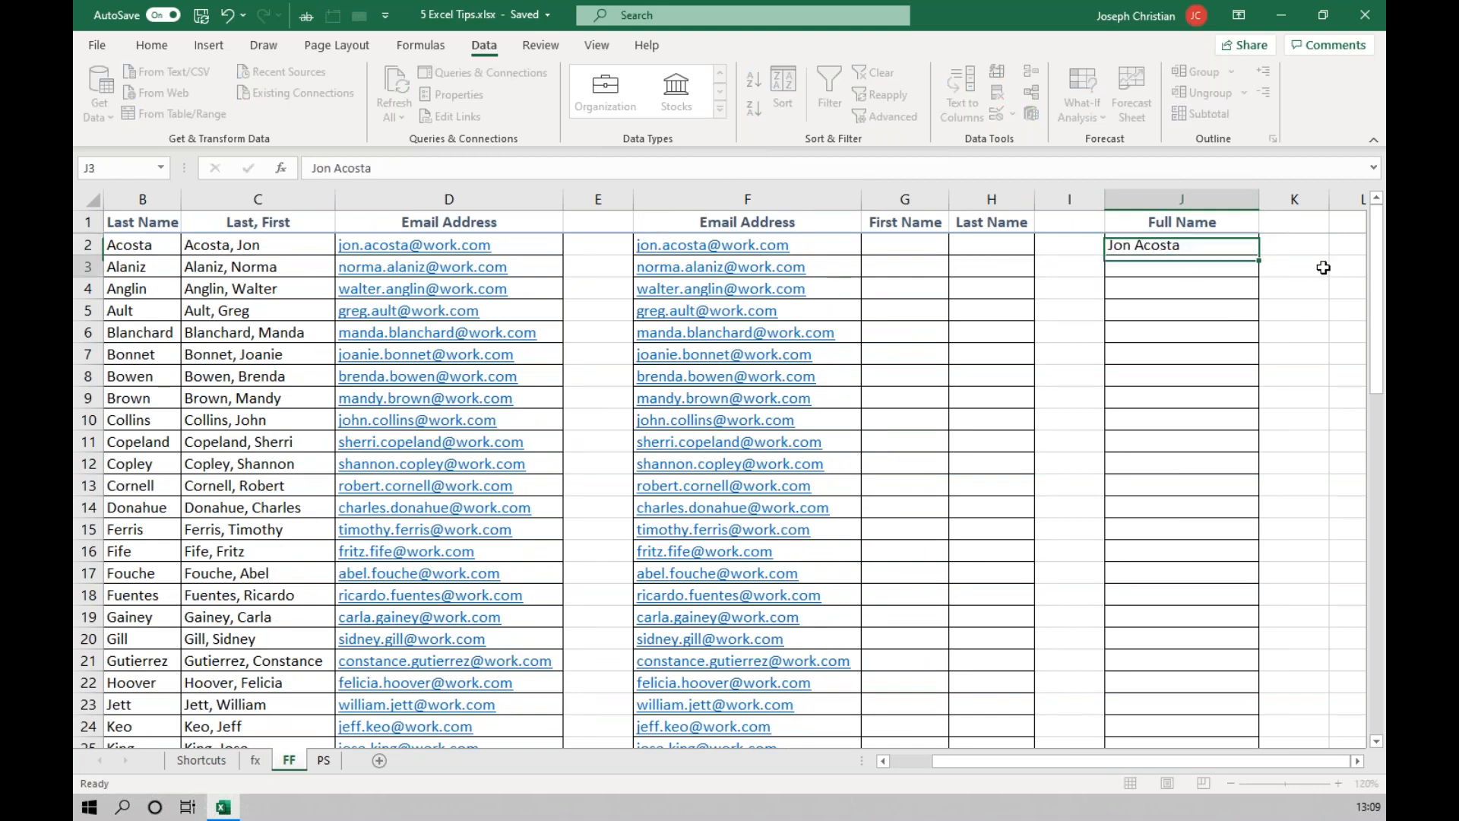
pyautogui.click(997, 73)
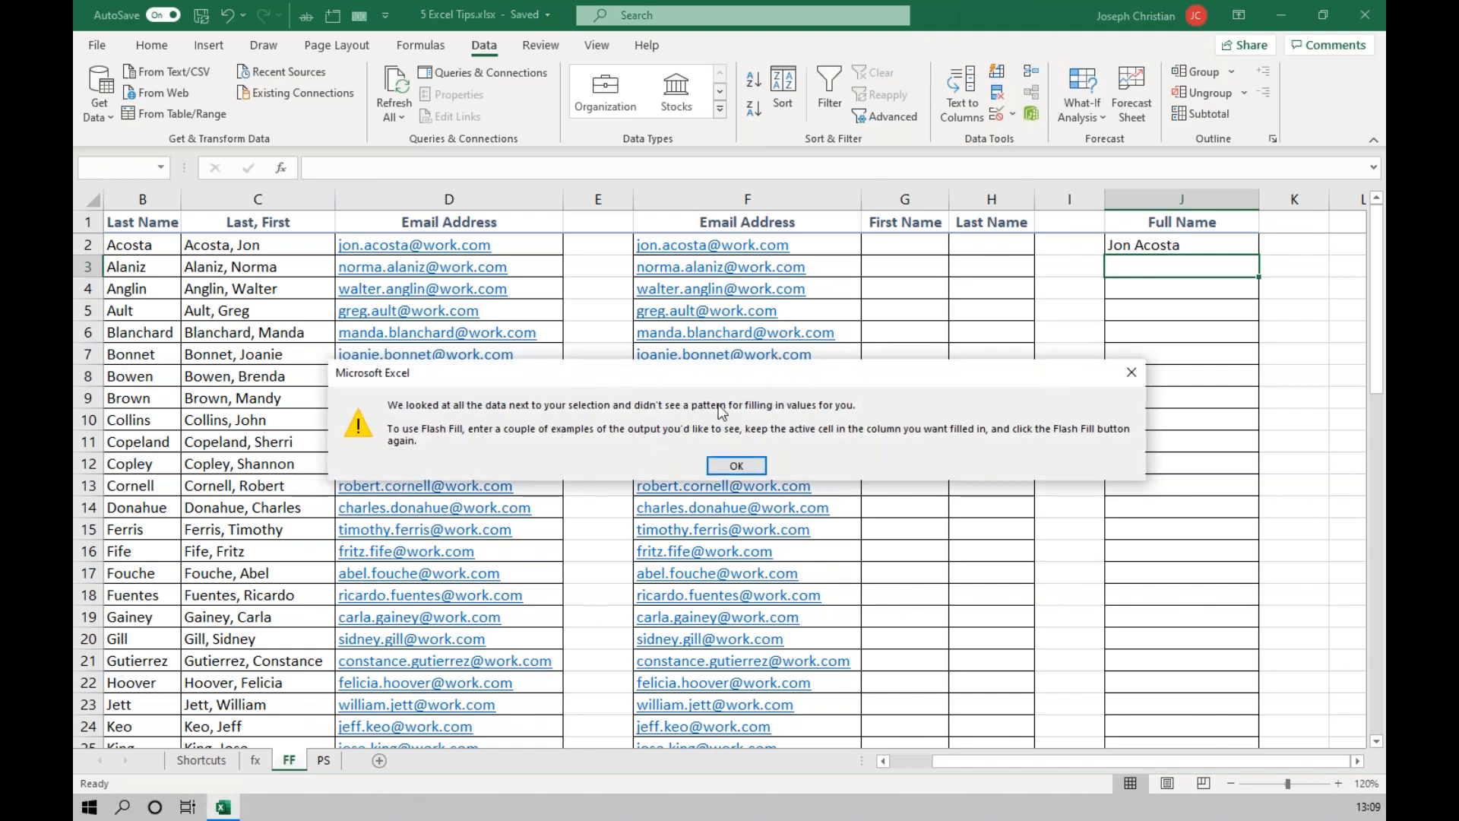
pyautogui.click(730, 467)
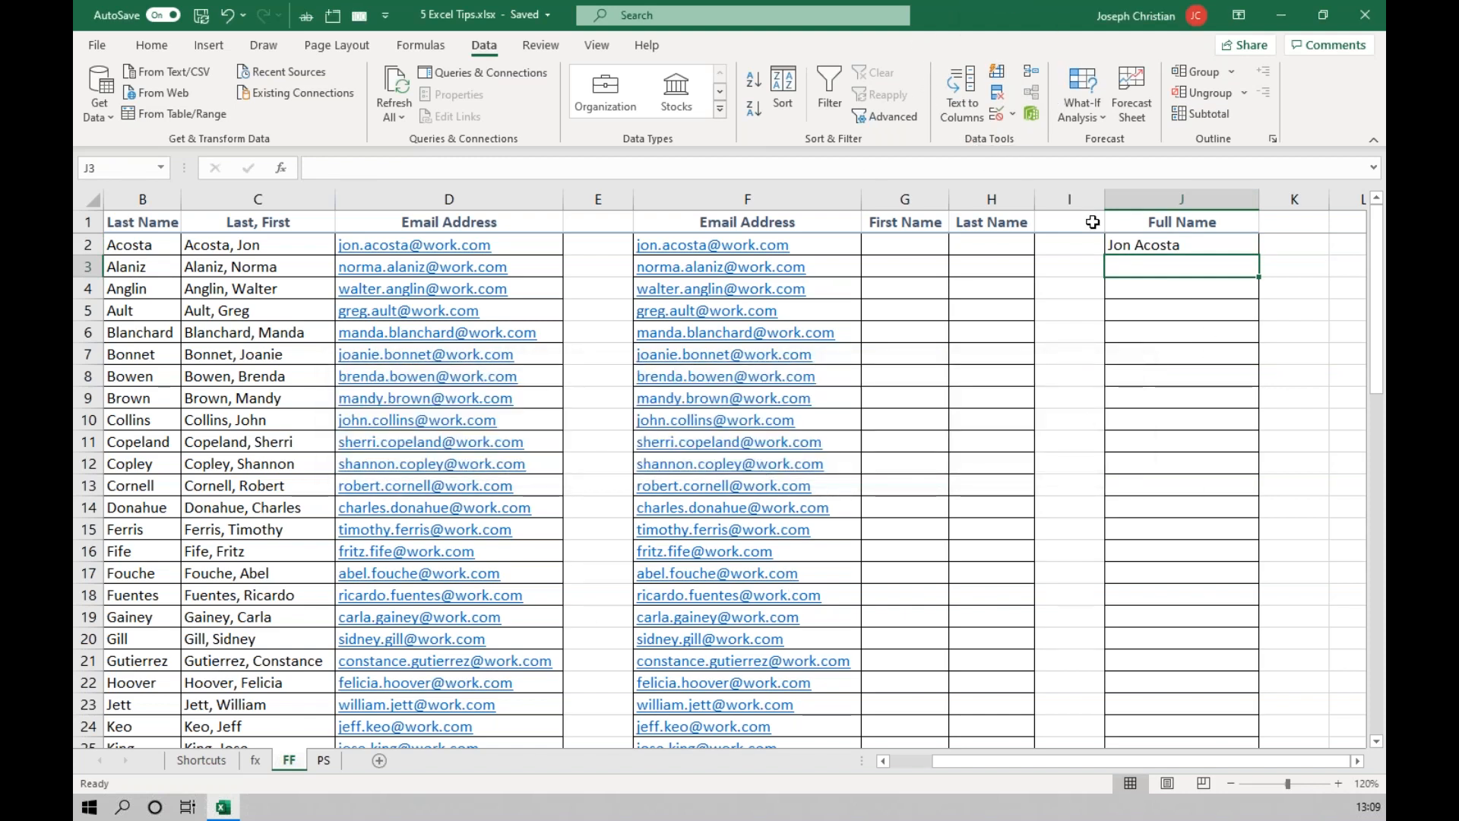
# Enter a hyphen in the blank column's cell I2 and retry Flash Fill from J3 in the Full Name column.
pyautogui.click(1075, 243)
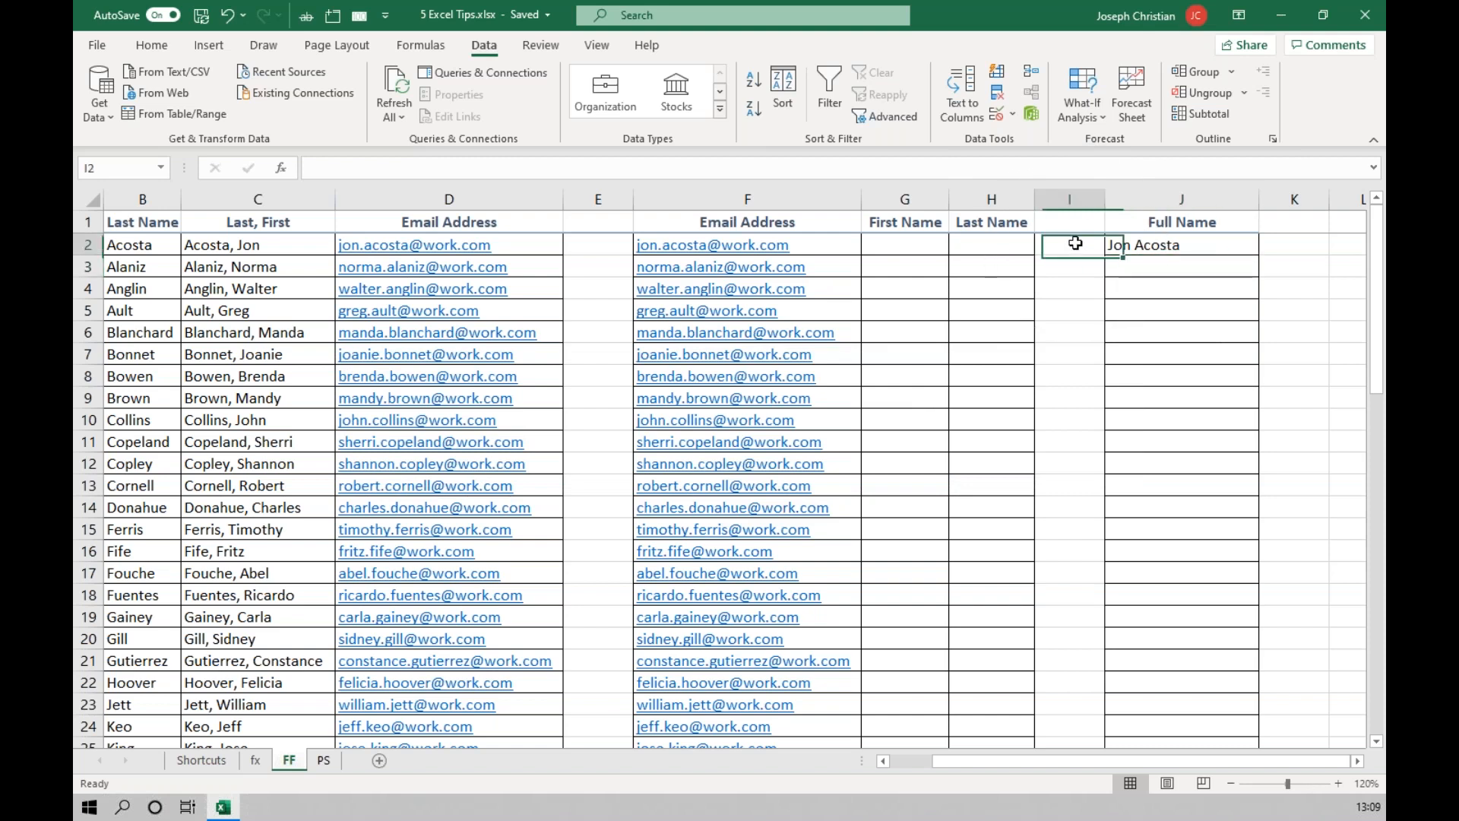
pyautogui.write('-')
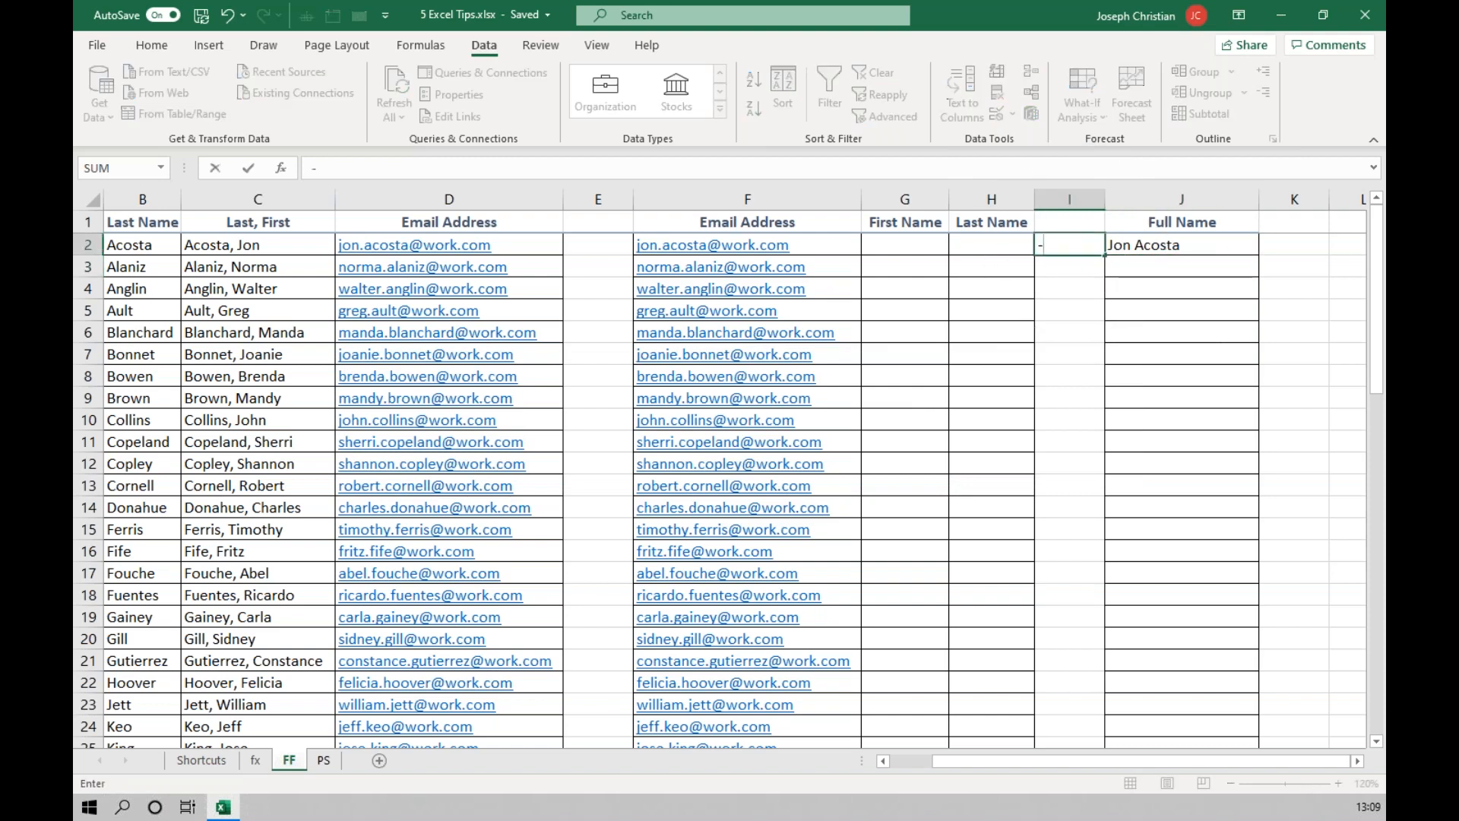
pyautogui.press('Return')
pyautogui.click(1146, 248)
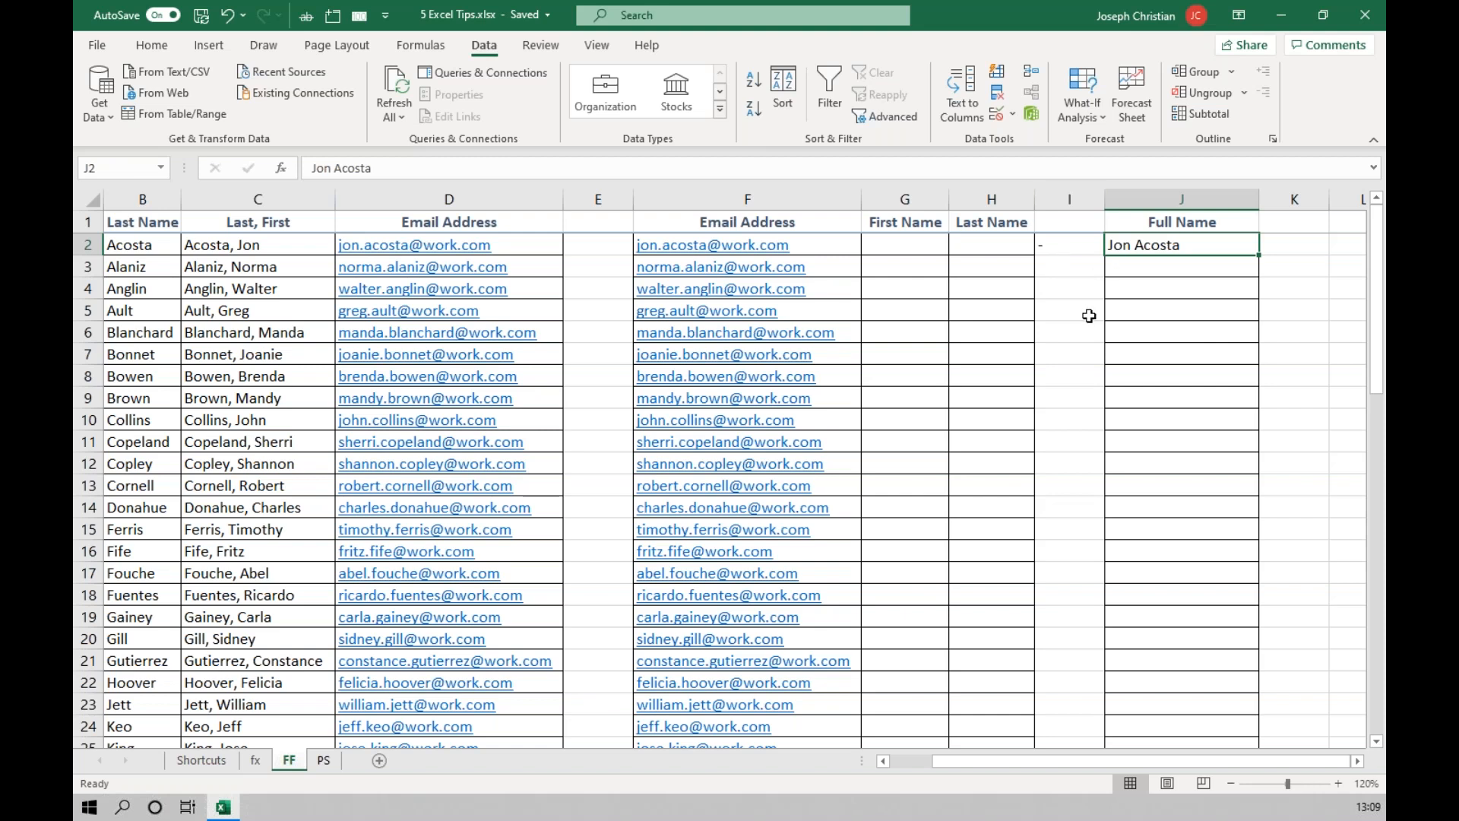
pyautogui.click(1155, 267)
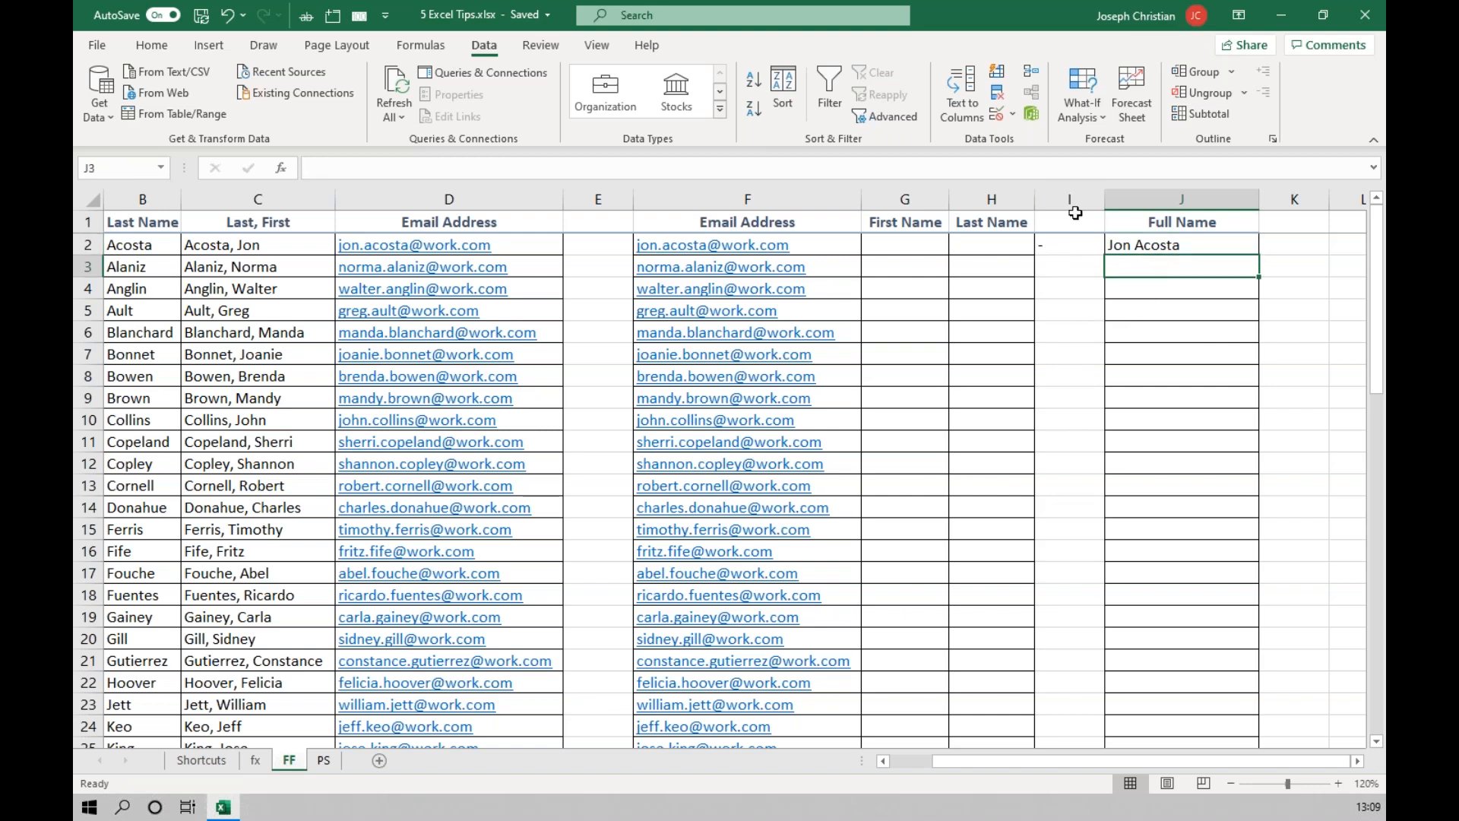
pyautogui.click(997, 73)
pyautogui.click(752, 467)
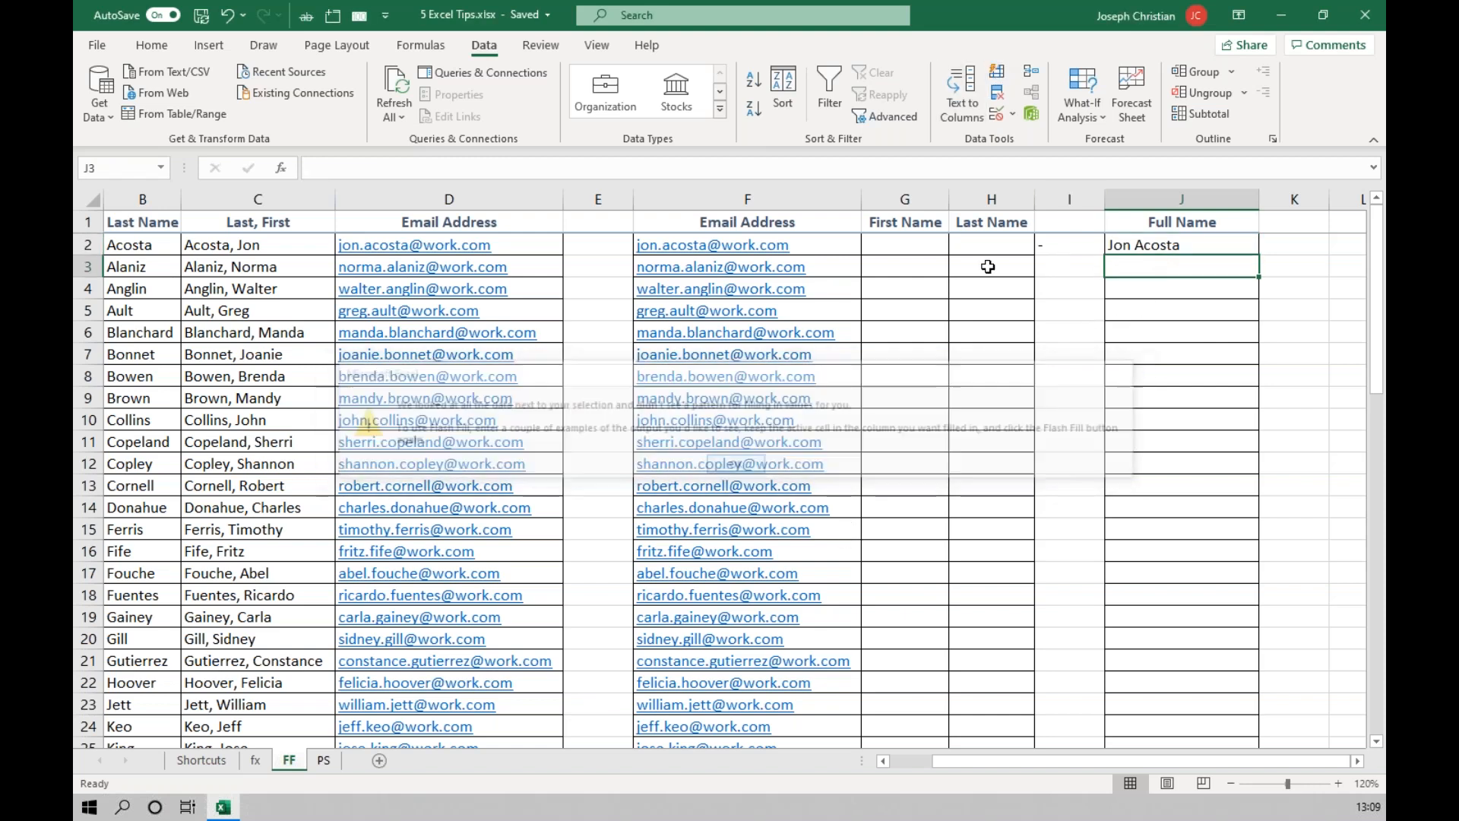
# Enter the first person's first name in G2 and last name in H2, and try to Flash Fill from G3.
pyautogui.click(912, 249)
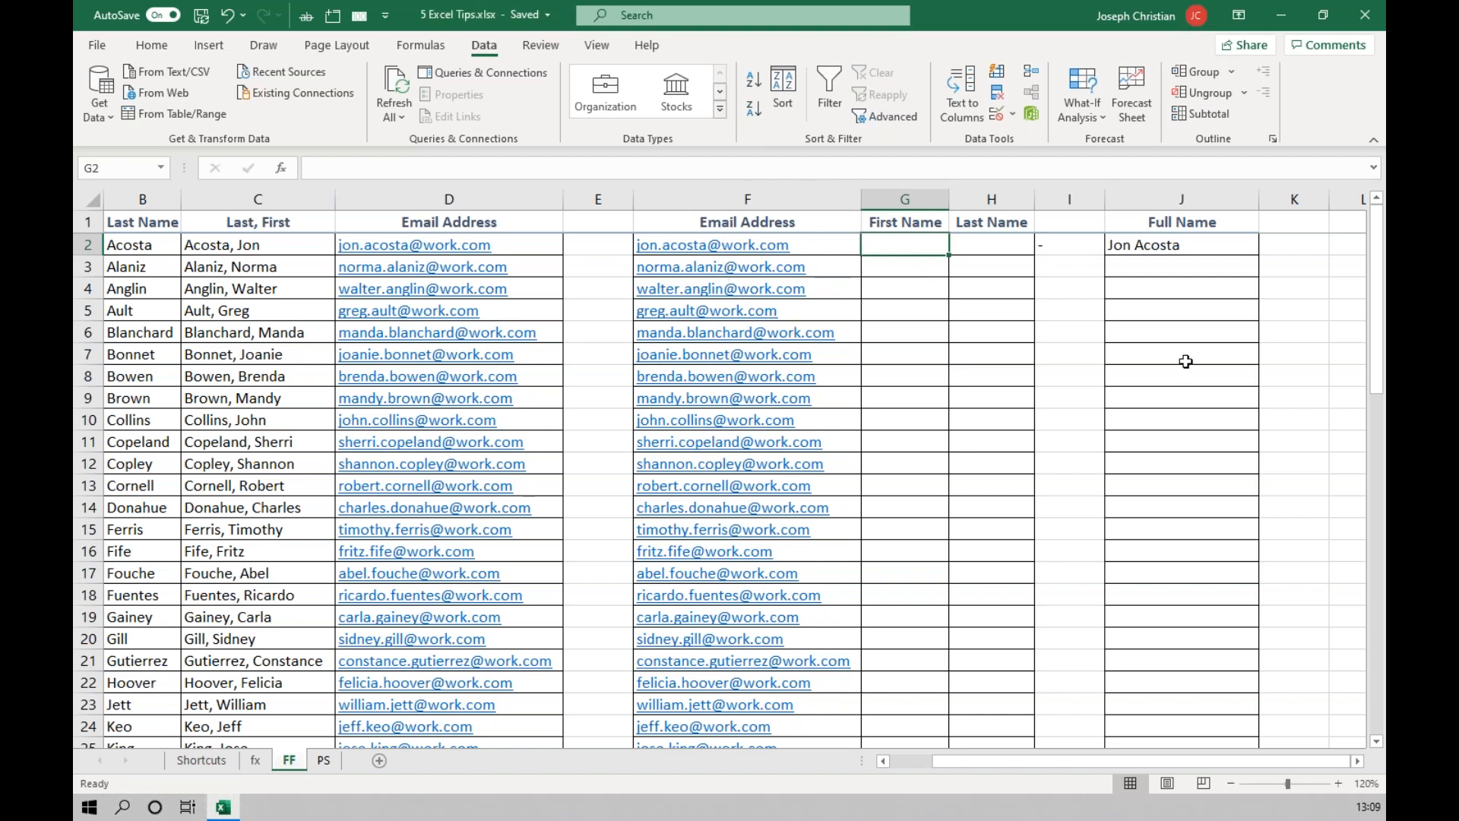
pyautogui.press('Tab')
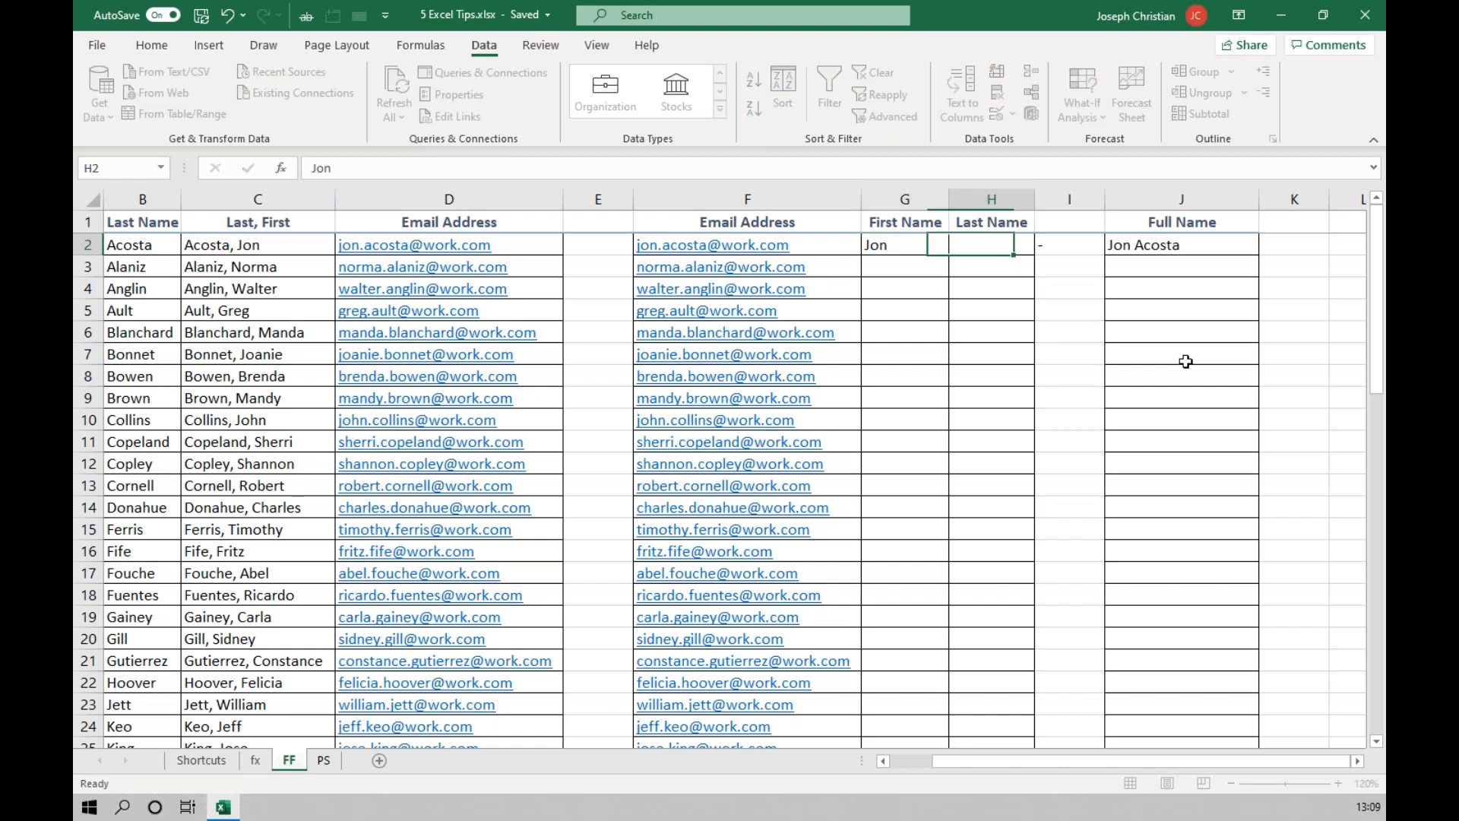
pyautogui.press('Return')
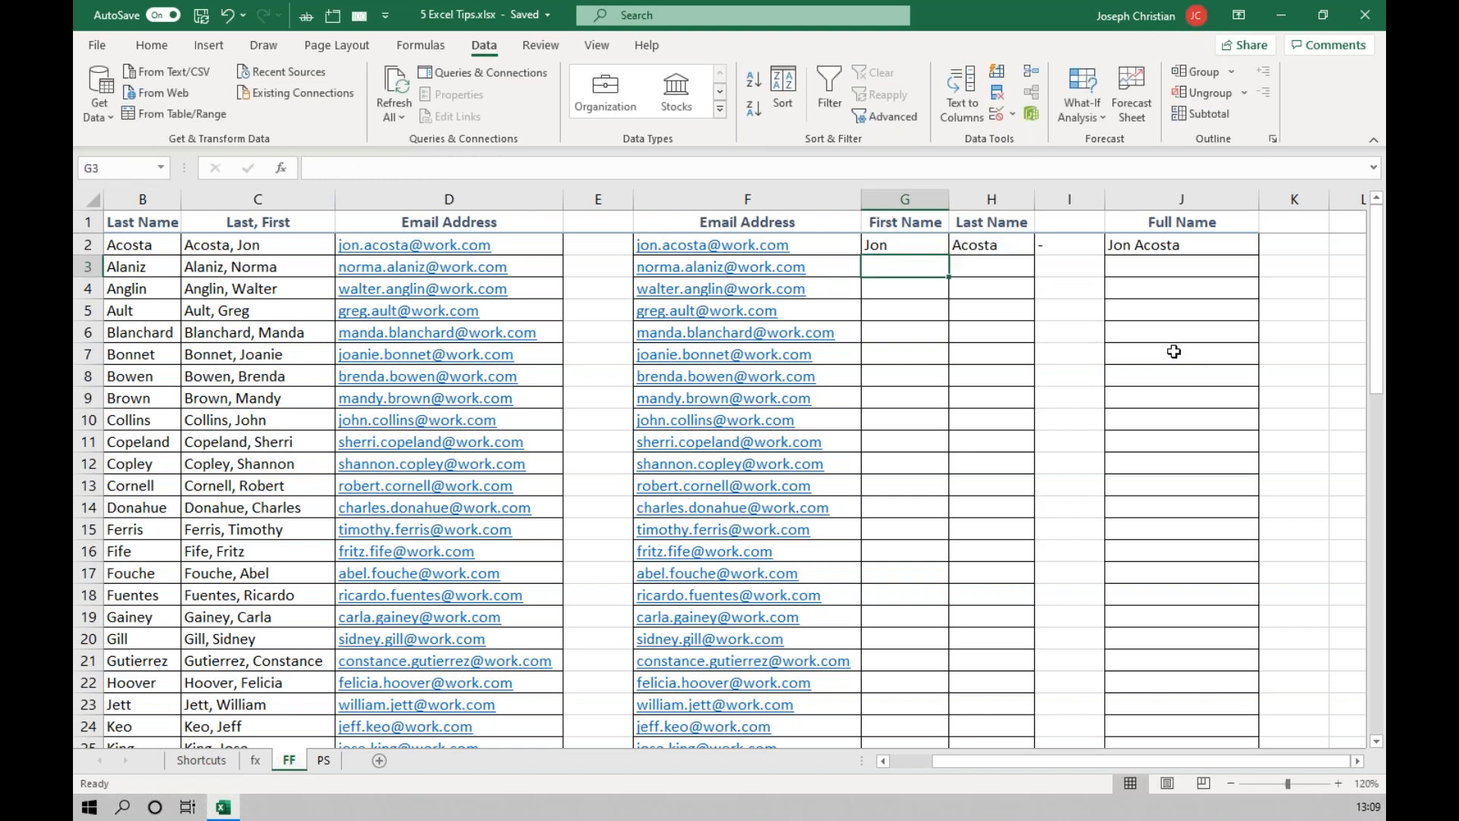
pyautogui.click(997, 72)
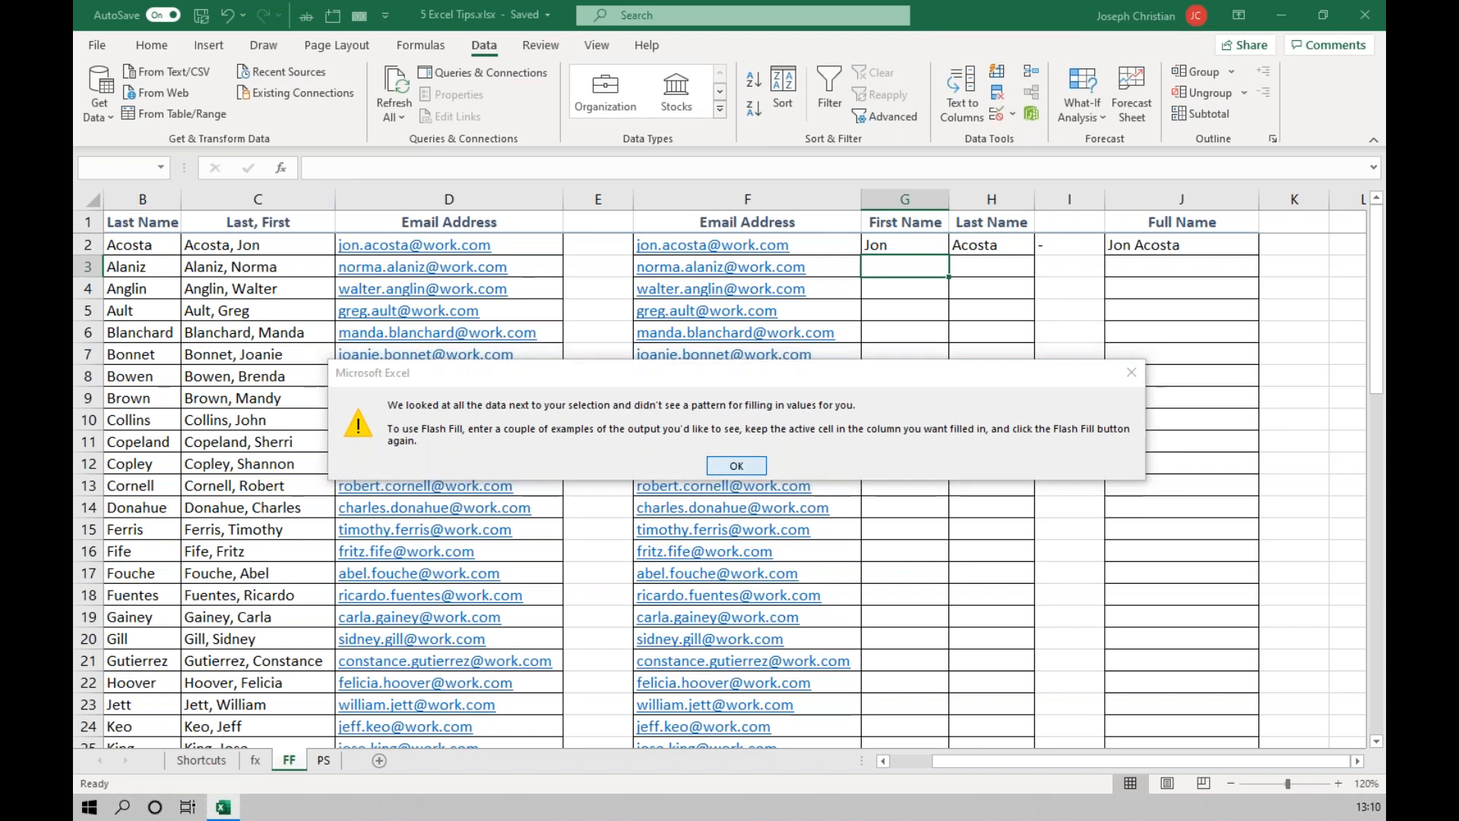
pyautogui.press('Return')
# Enter the second person's first name in G3 and Flash Fill the rest of the First Name column from G4.
pyautogui.click(919, 244)
pyautogui.click(930, 280)
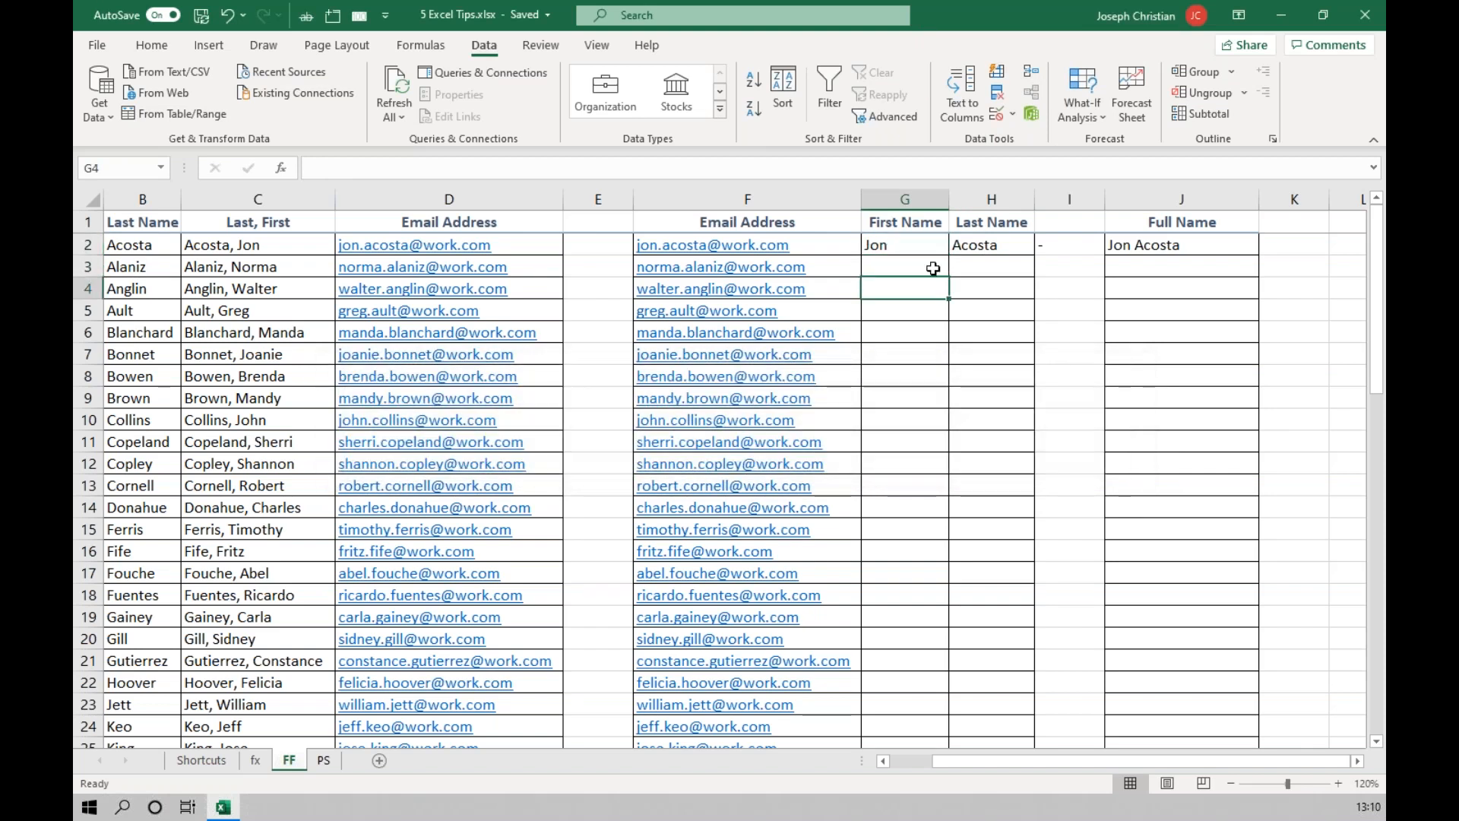
pyautogui.click(937, 269)
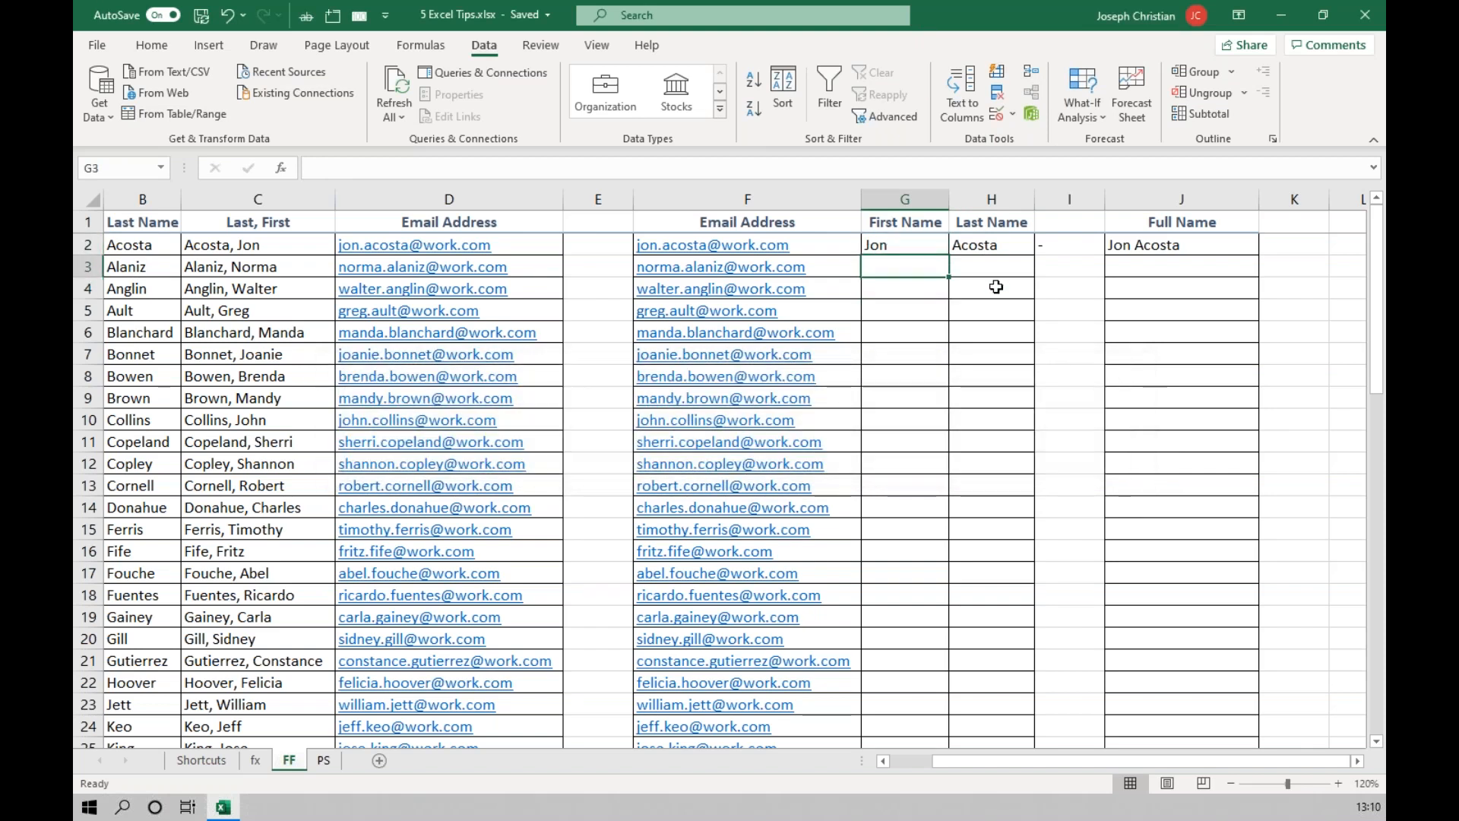
pyautogui.write('Norma')
pyautogui.press('Return')
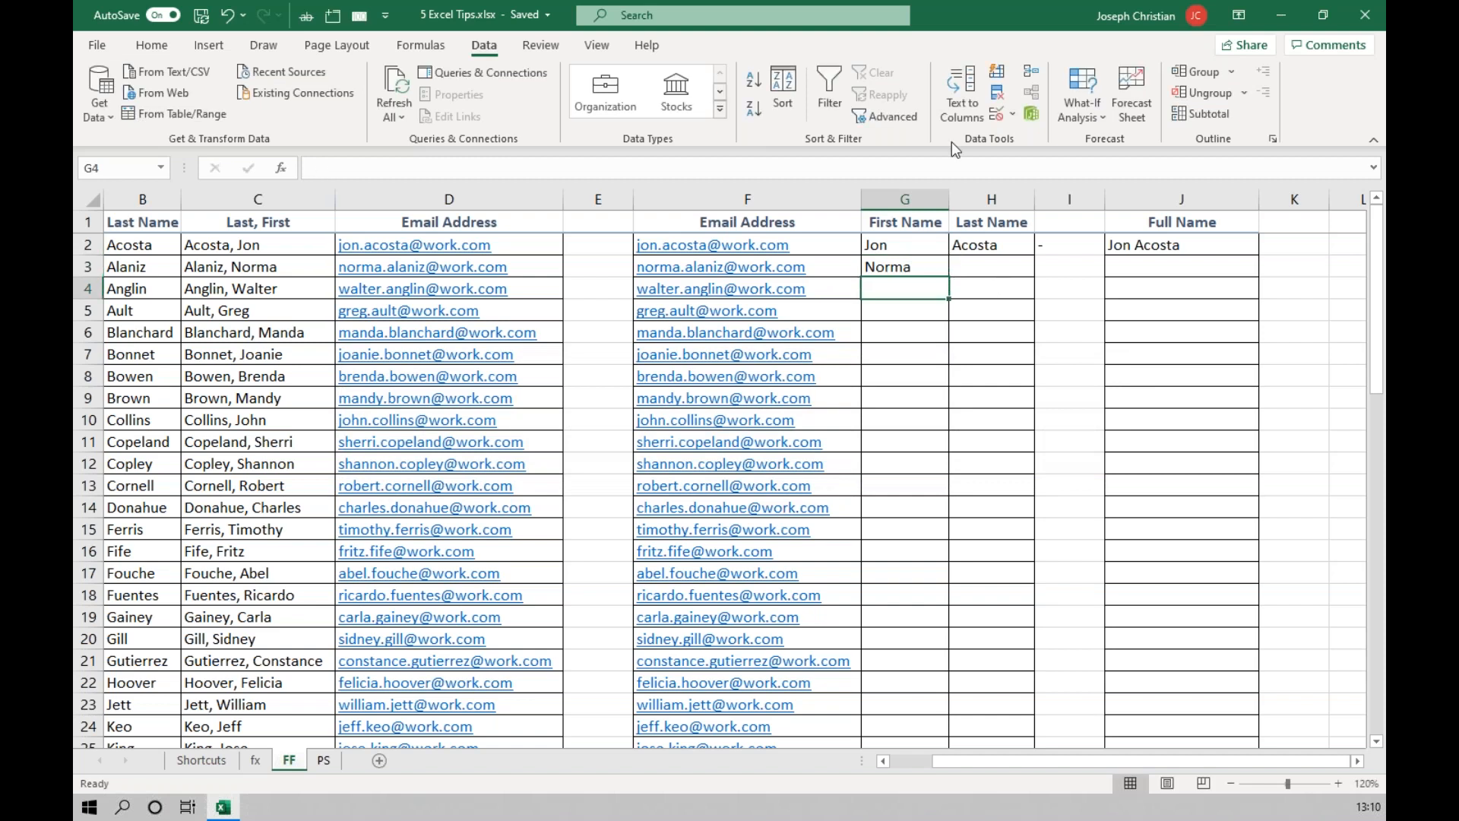
pyautogui.click(997, 71)
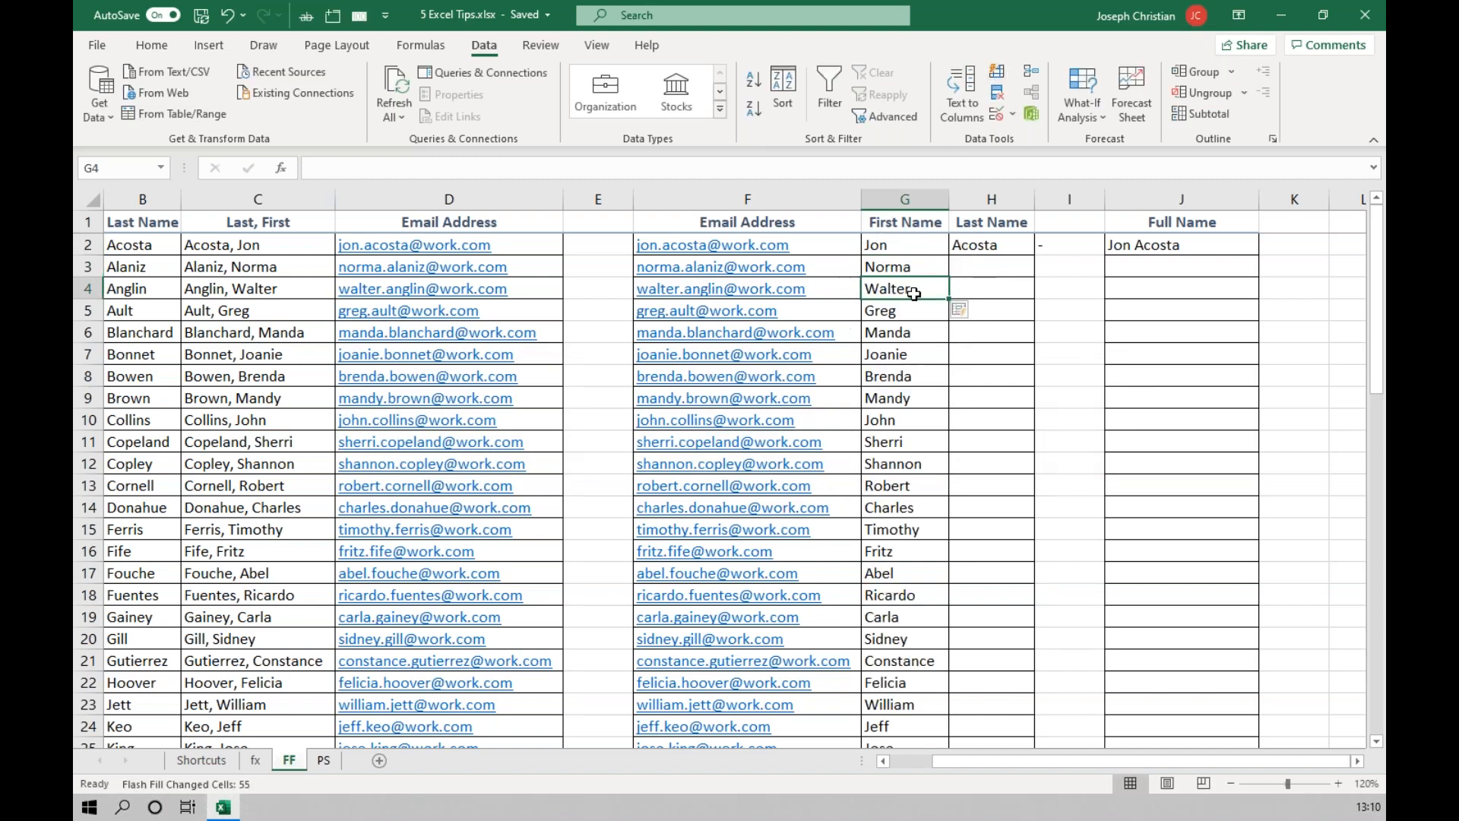
pyautogui.click(989, 269)
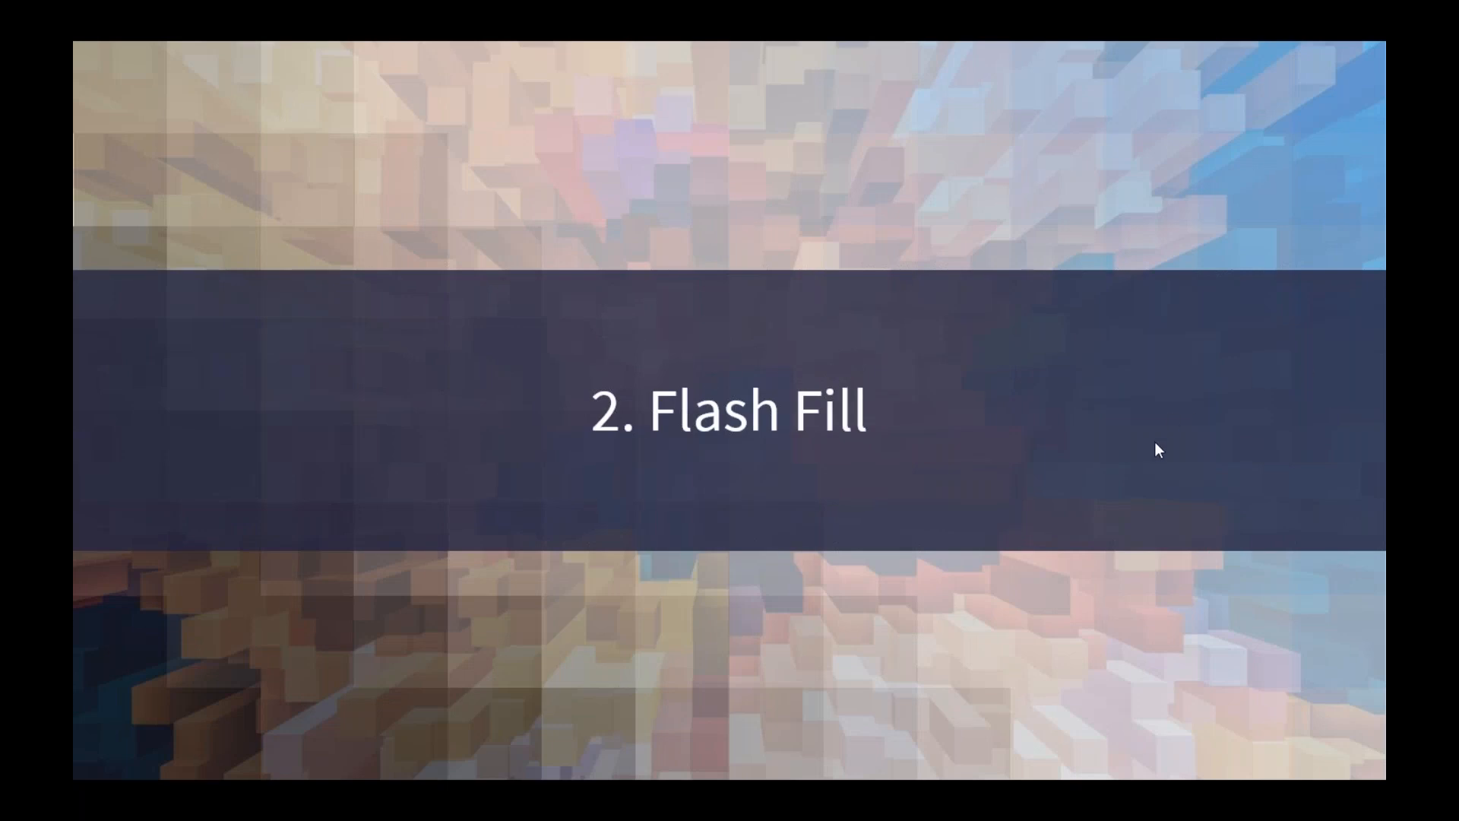
pyautogui.click(1174, 475)
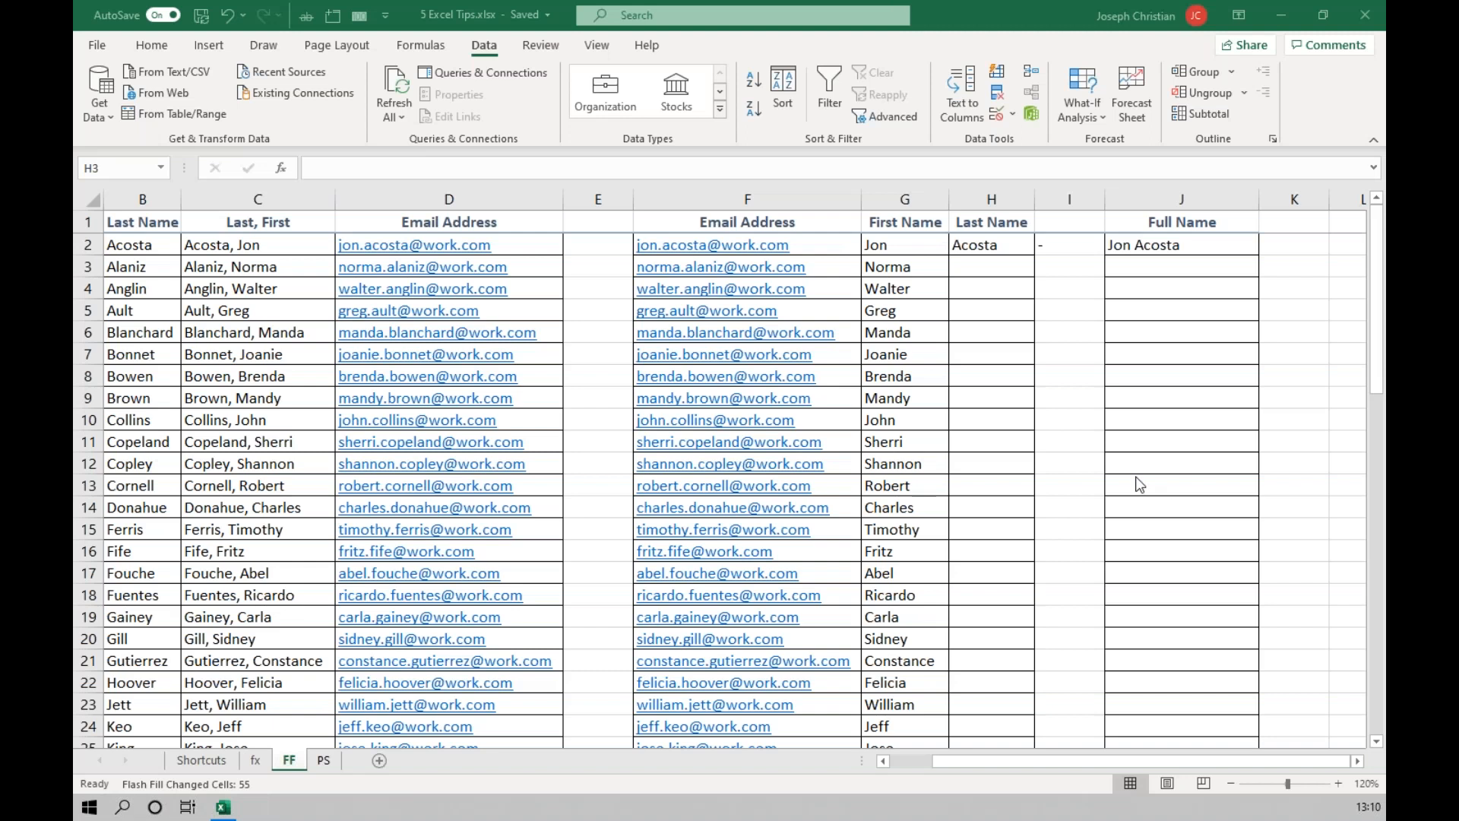
# Switch to the fx sheet and select the first person's four quarterly amounts in B2:E2.
pyautogui.click(257, 766)
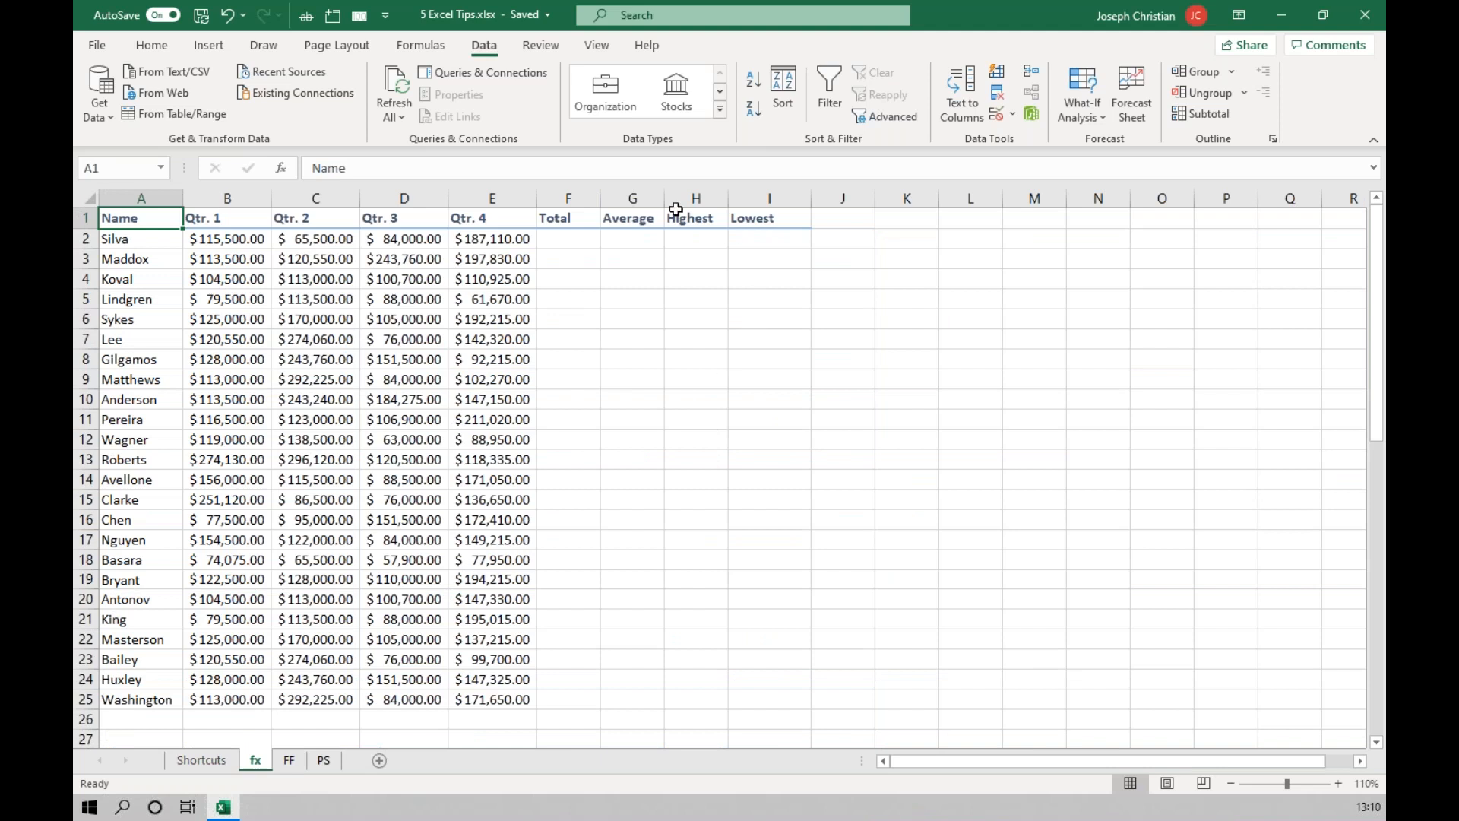
pyautogui.click(564, 242)
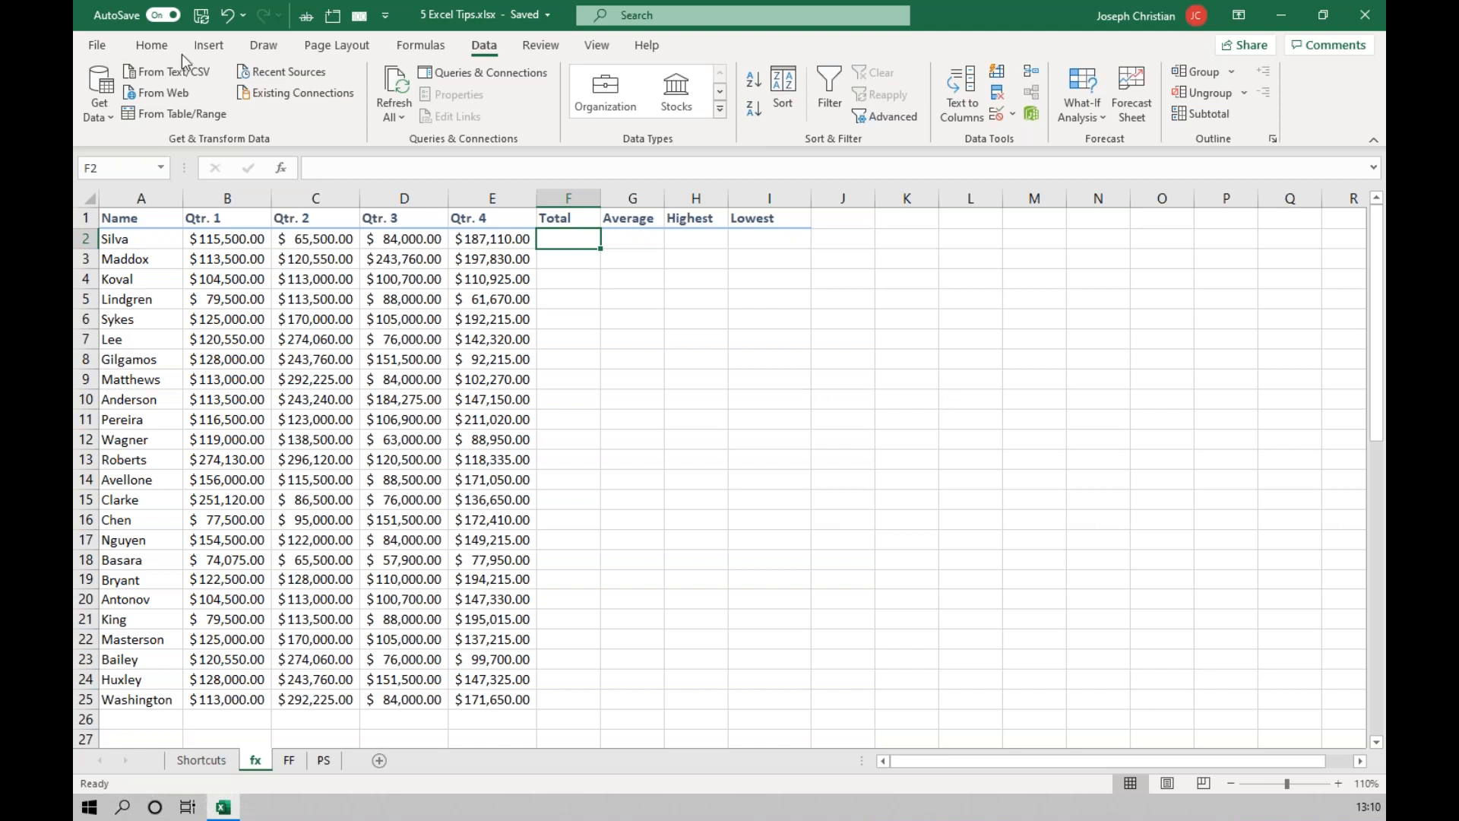
pyautogui.click(159, 47)
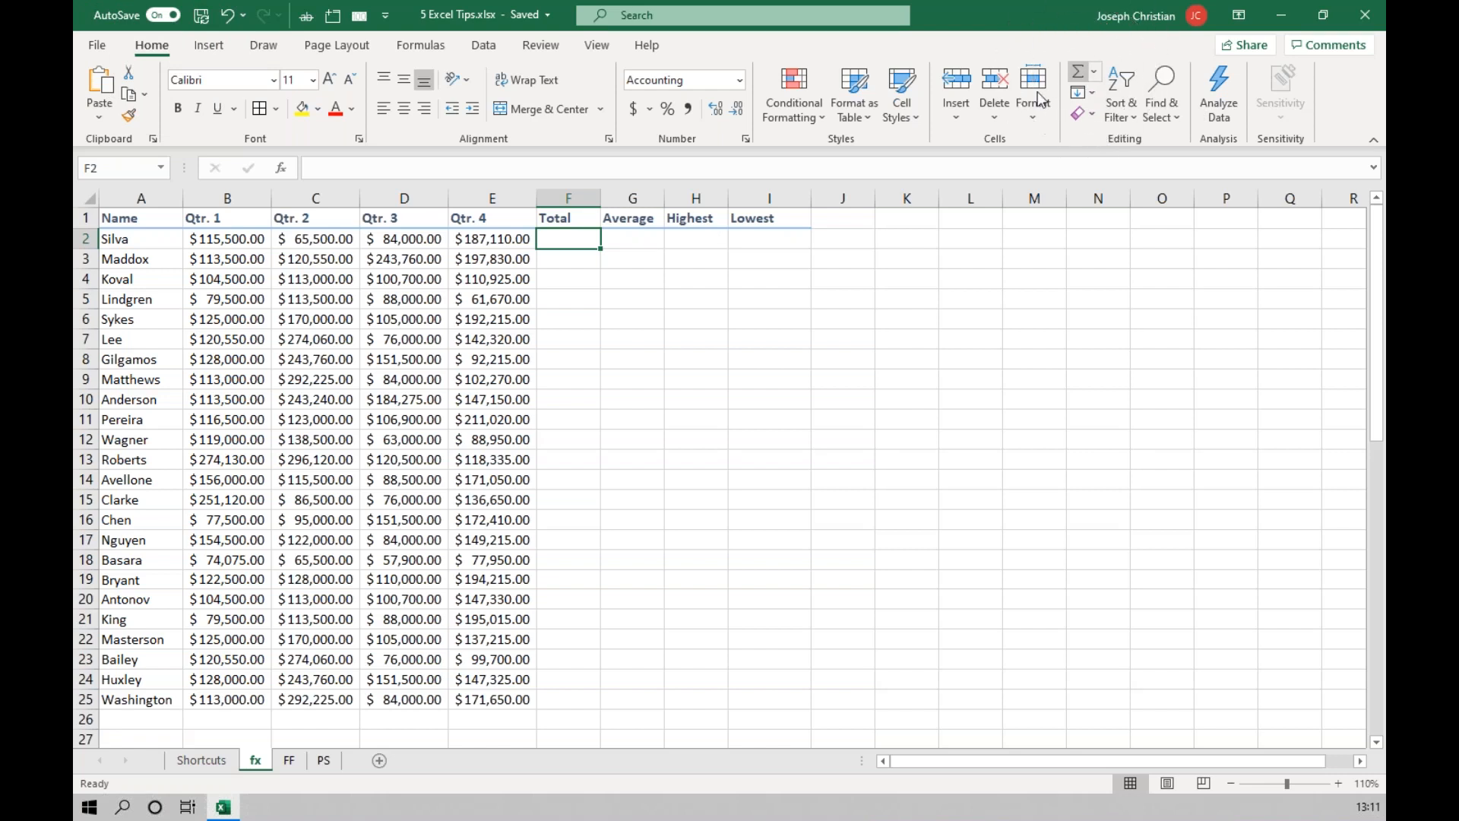
pyautogui.click(224, 241)
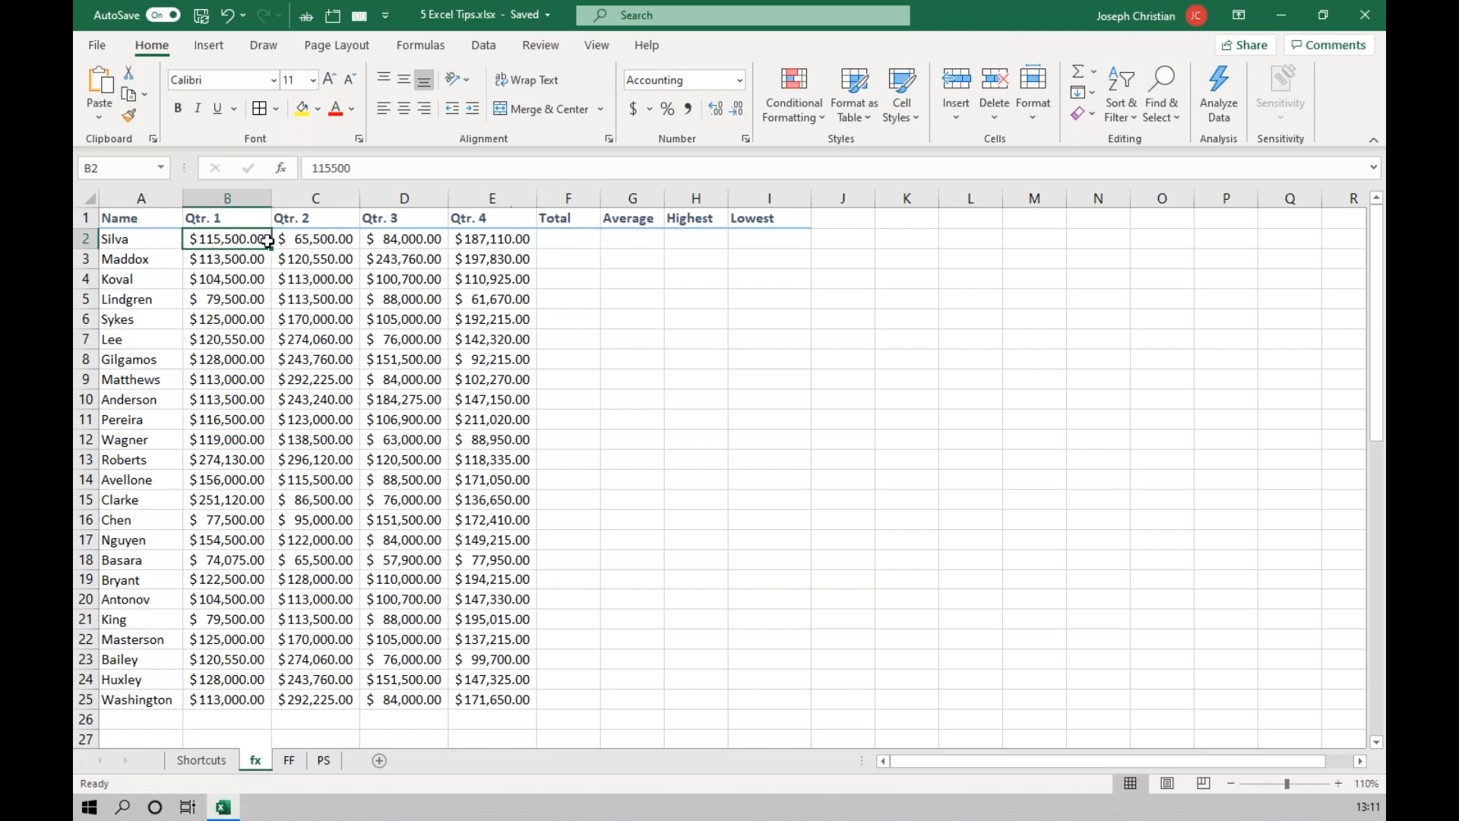
pyautogui.moveTo(268, 241); pyautogui.dragTo(490, 240)
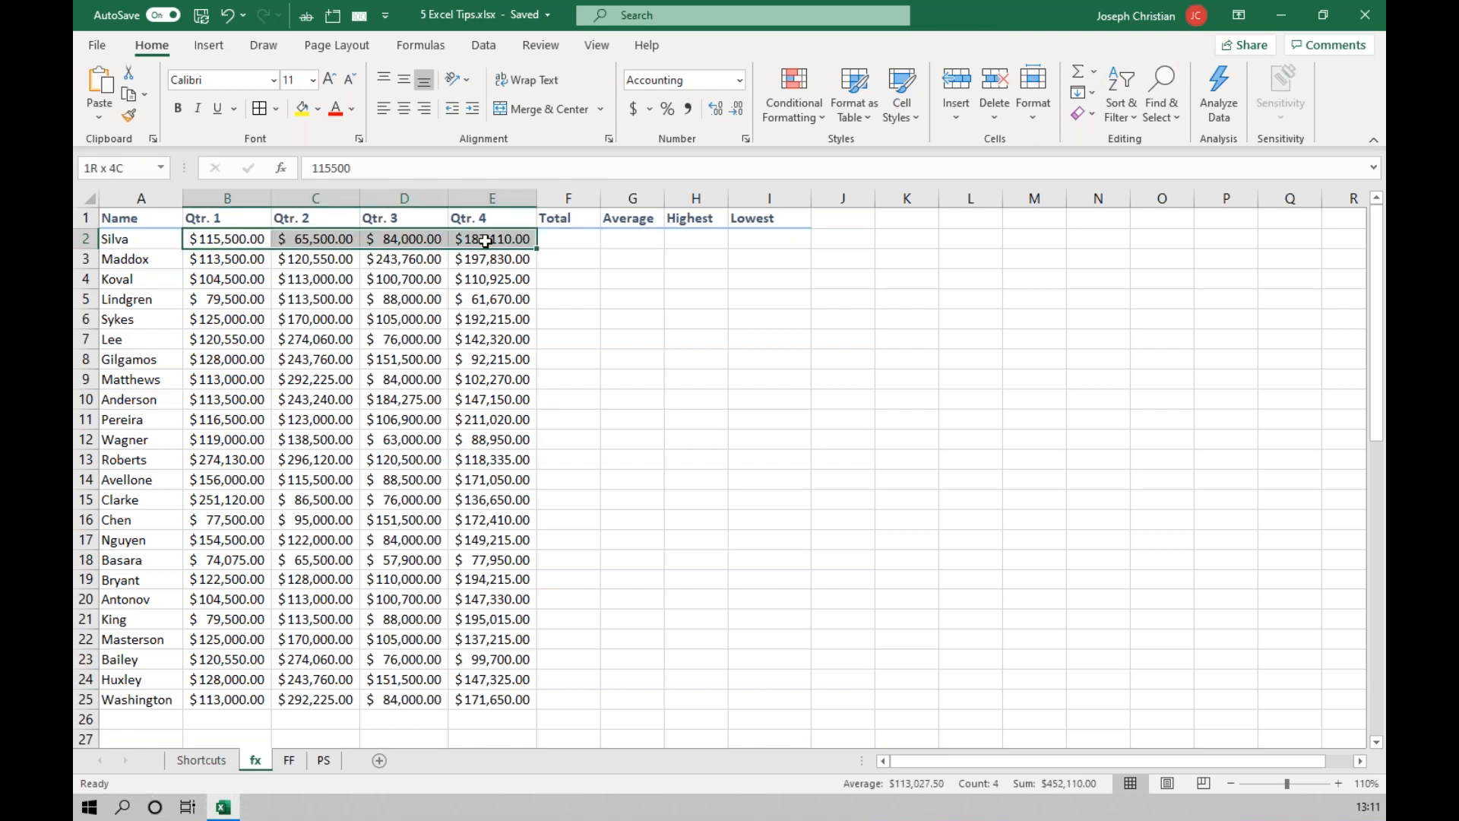
# Sum the first person's quarterly amounts B2:E2 in the Total cell F2 with AutoSum, and undo the entry.
pyautogui.click(591, 245)
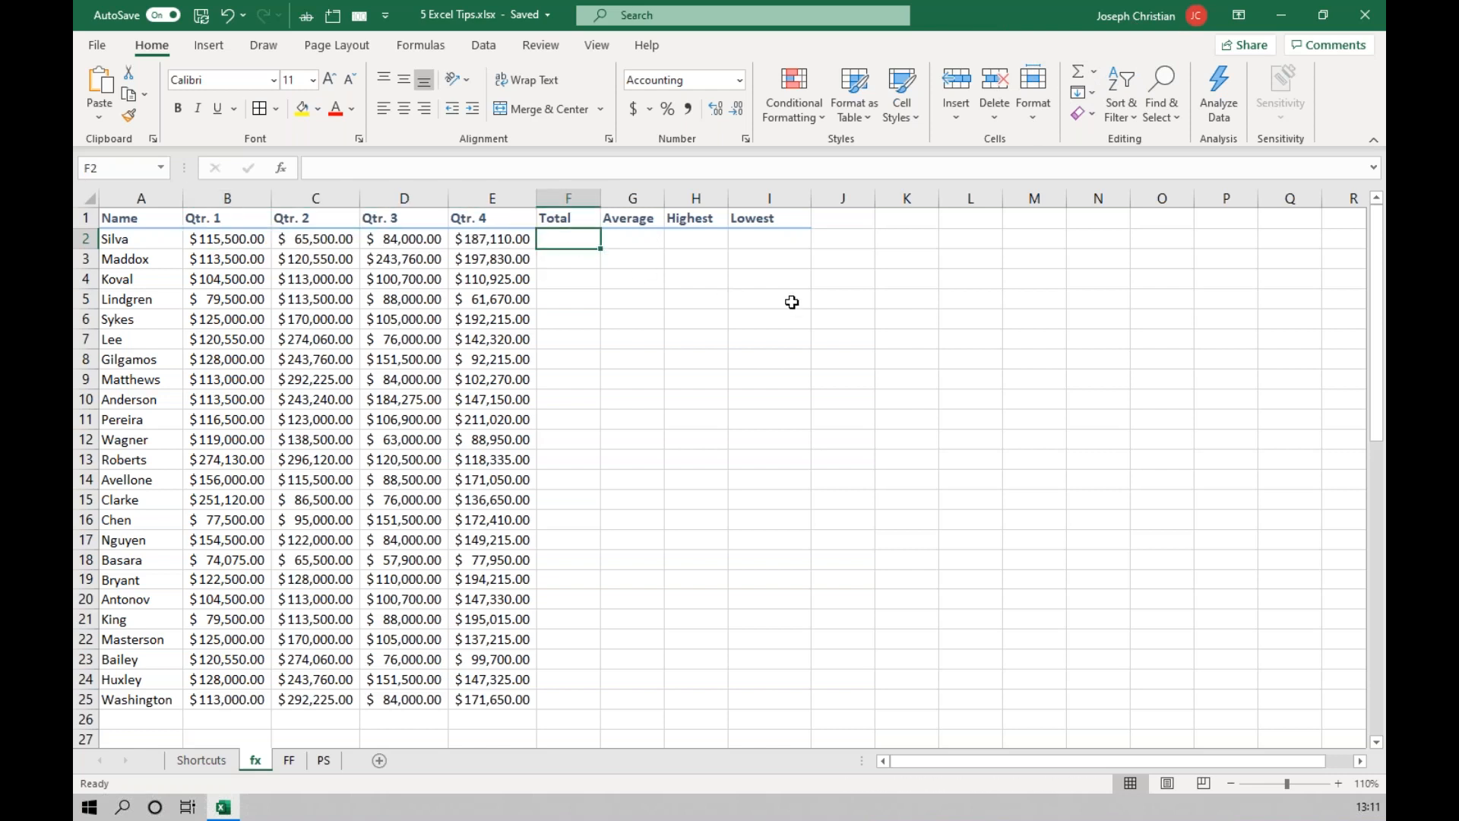
pyautogui.click(1083, 74)
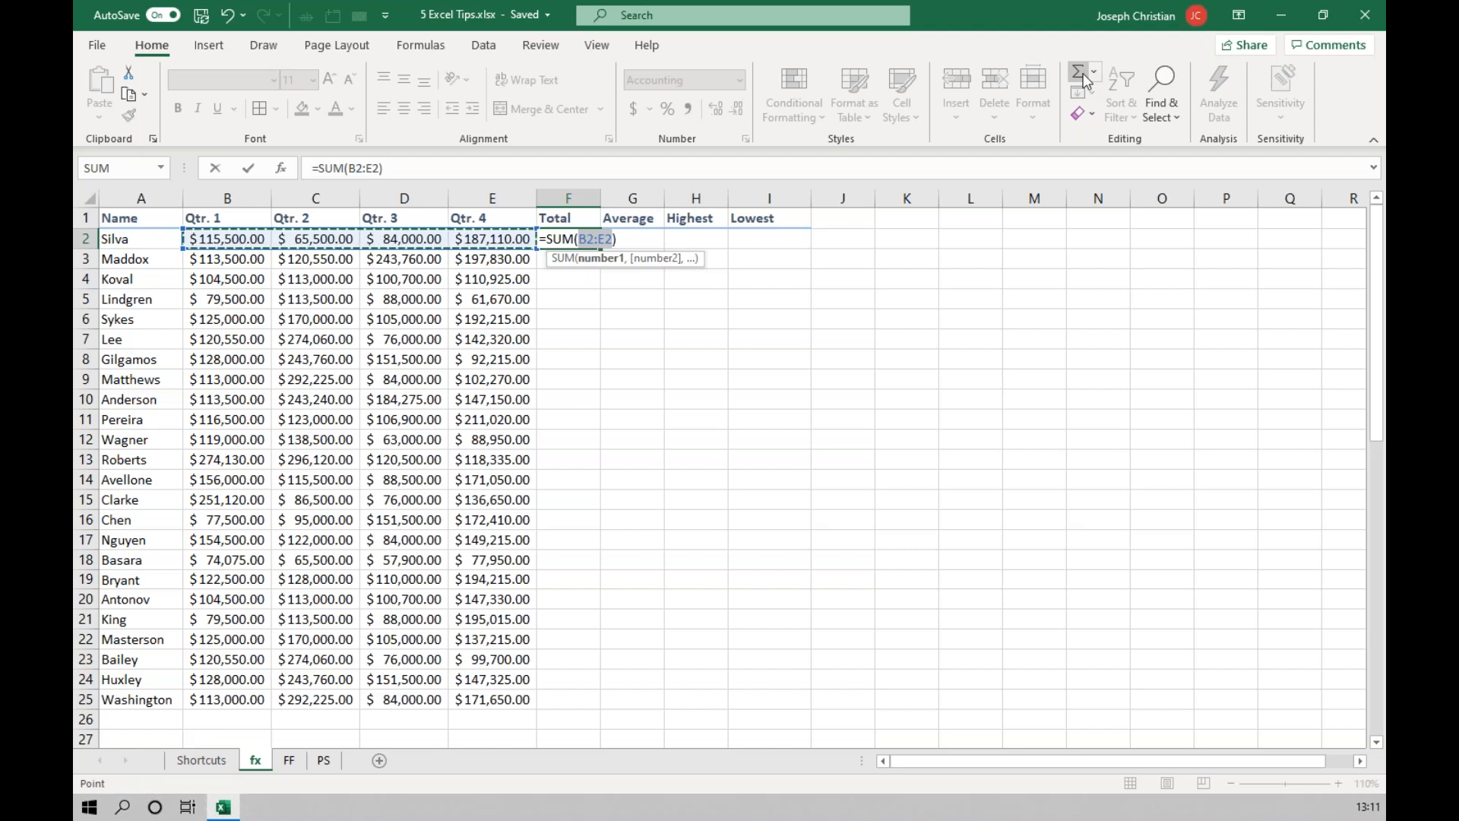
pyautogui.press('Tab')
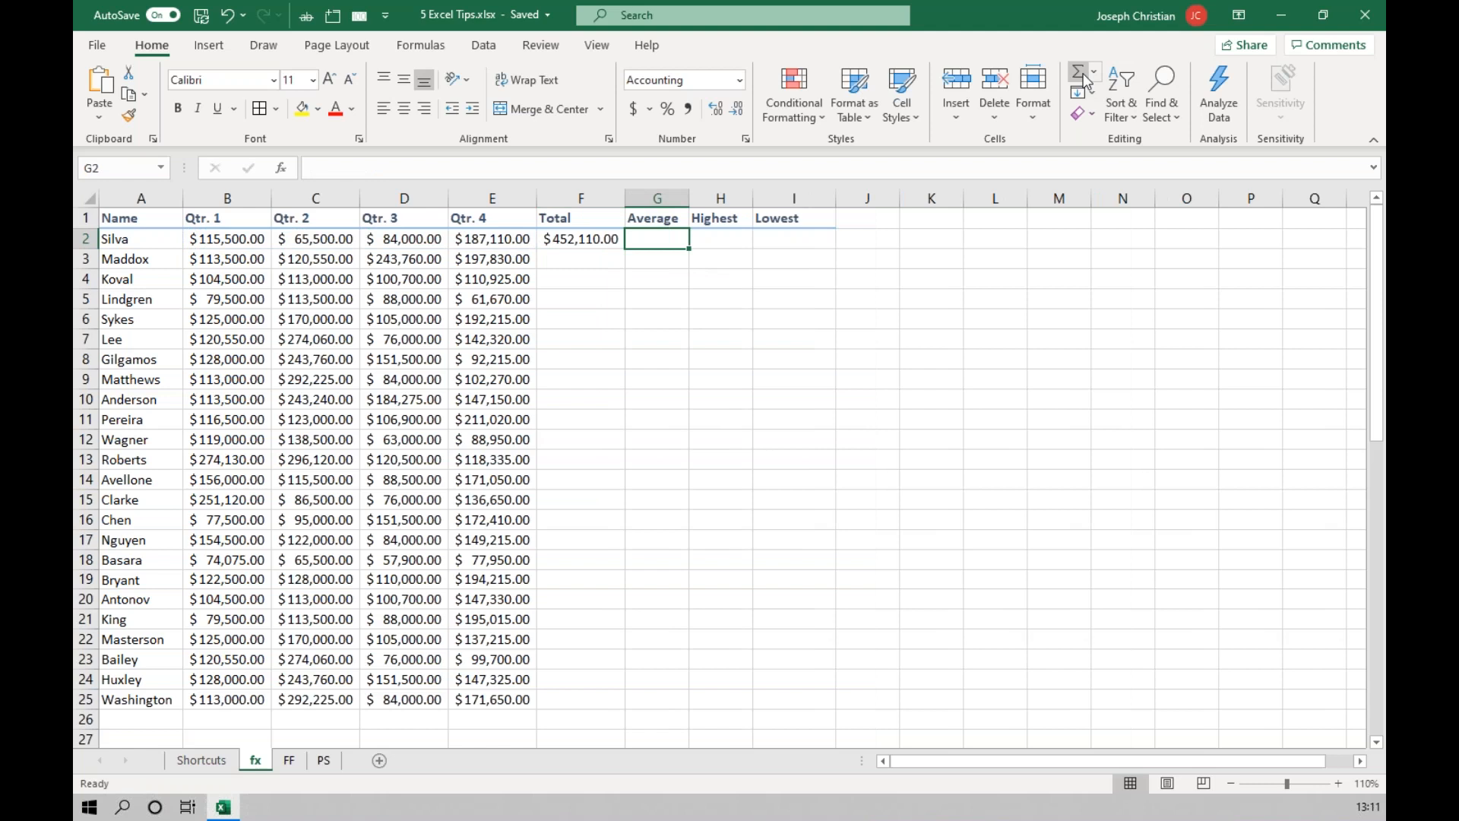
pyautogui.hotkey('ctrl', 'z')
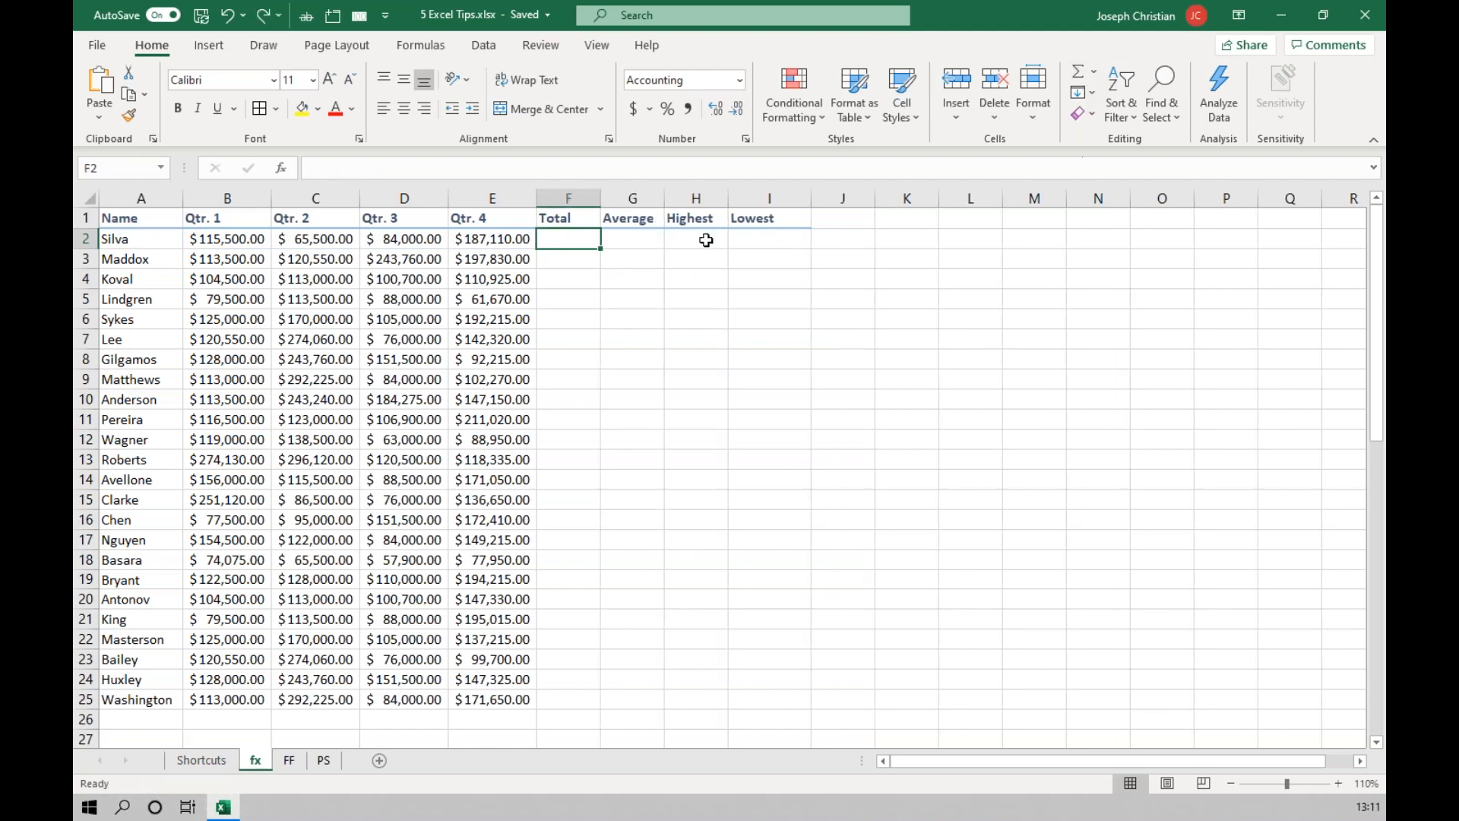
pyautogui.press('ctrl')
pyautogui.press('ctrl')
pyautogui.press('ctrl')
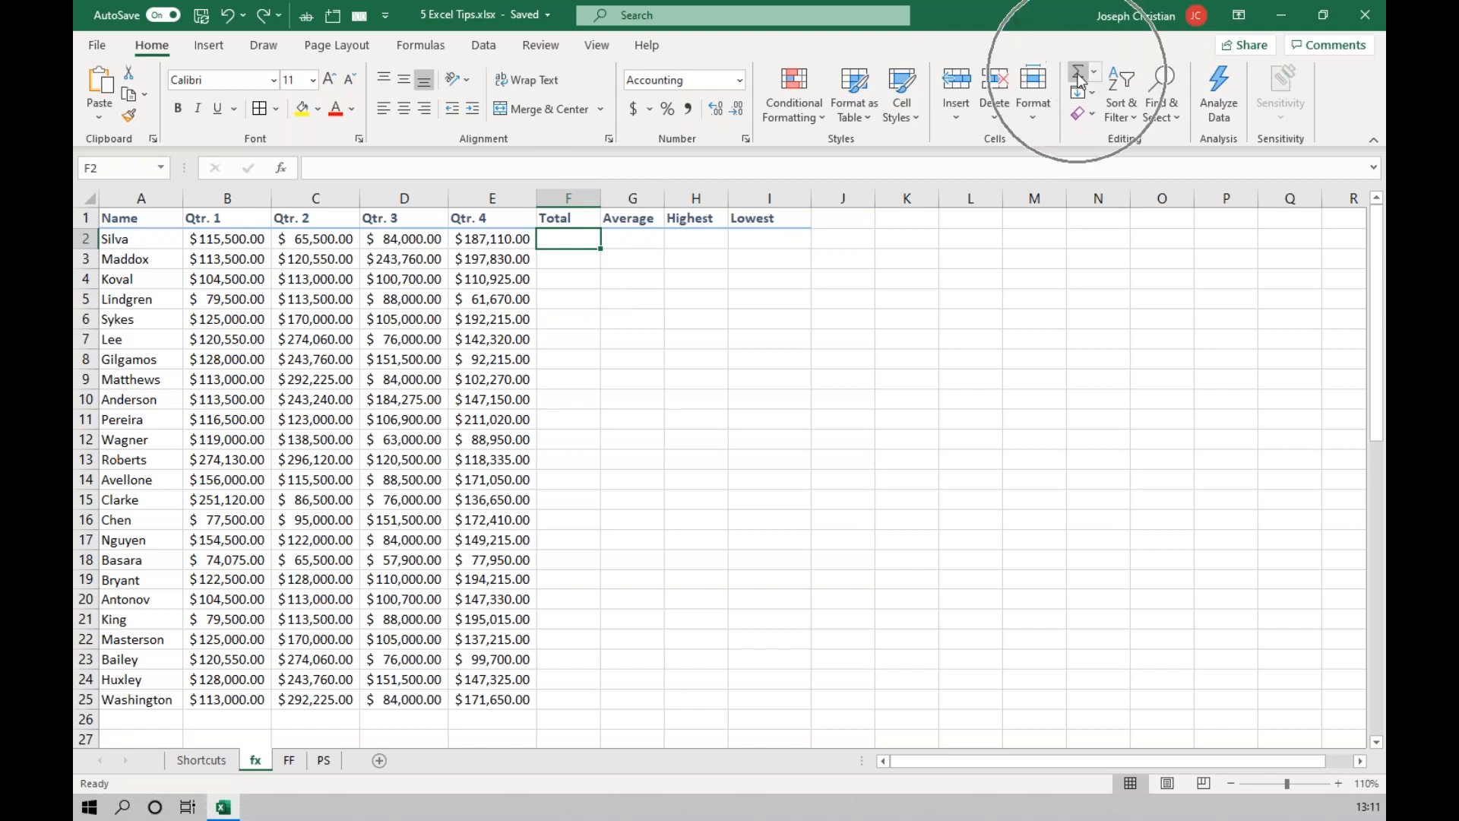
pyautogui.press('ctrl')
pyautogui.press('ctrl')
pyautogui.press('ctrl')
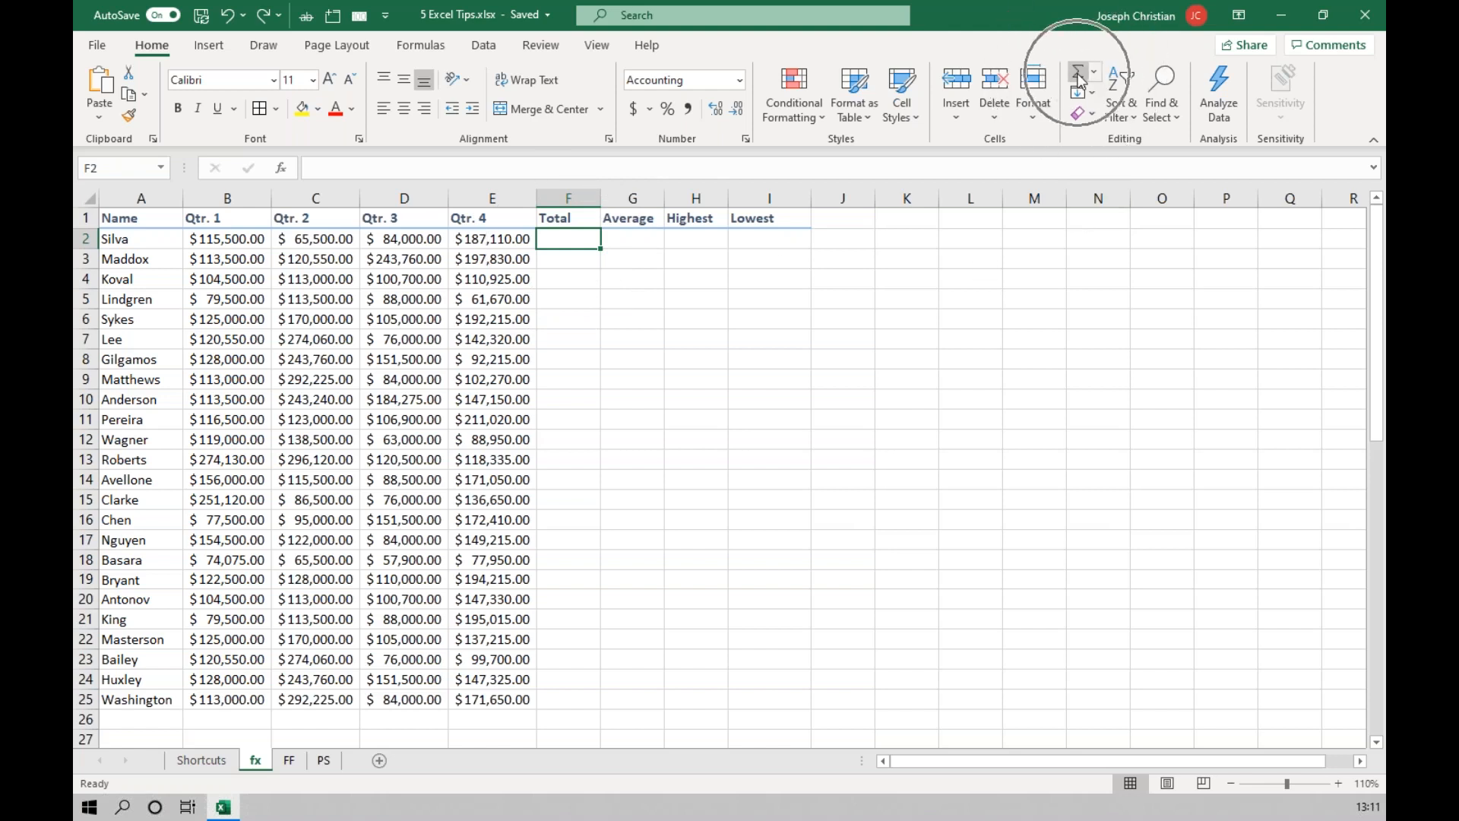
pyautogui.press('ctrl')
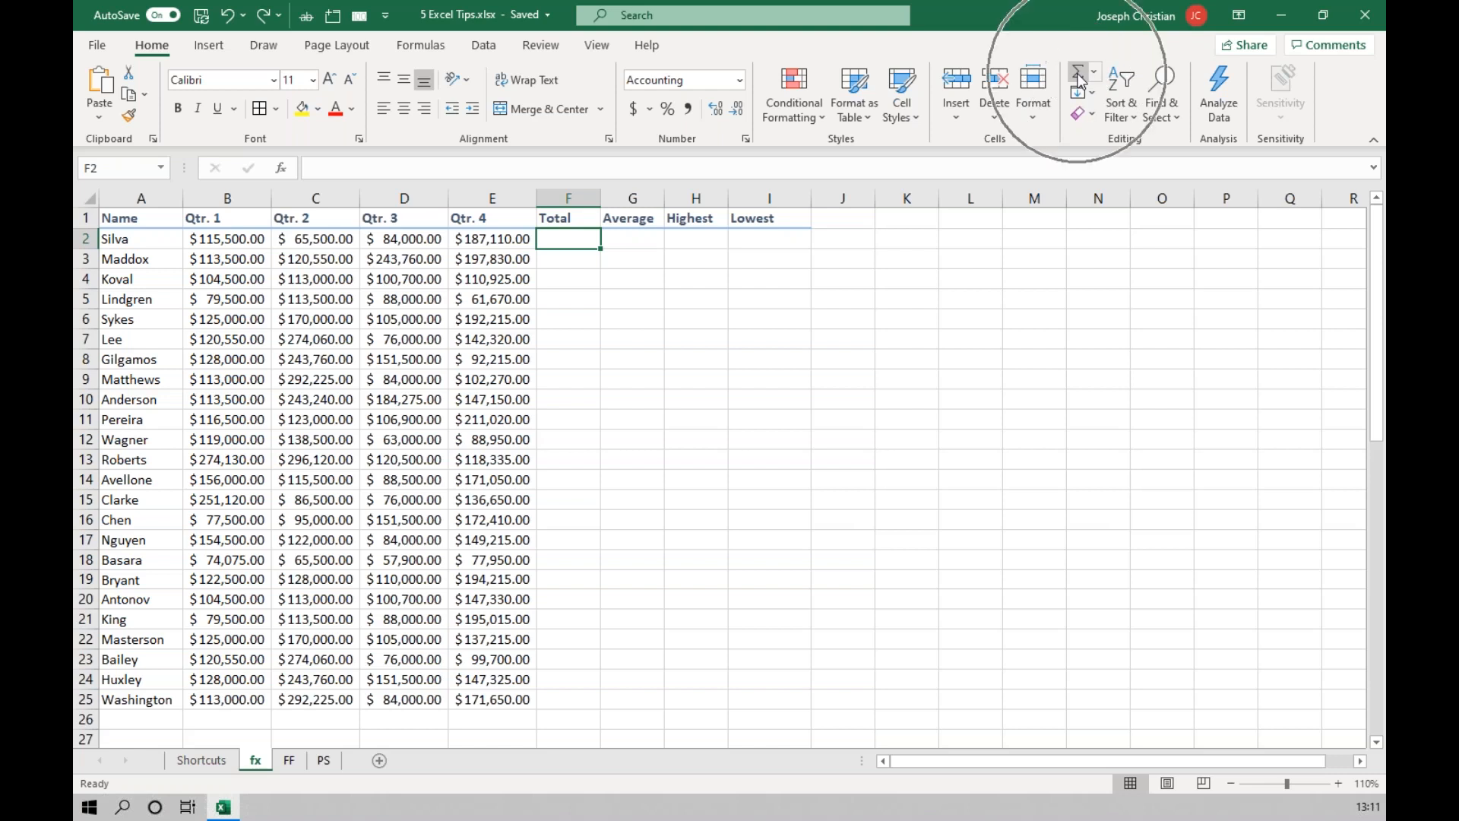
# Total the first person's quarterly amounts B2:E2 in F2 with AutoSum.
pyautogui.click(1079, 76)
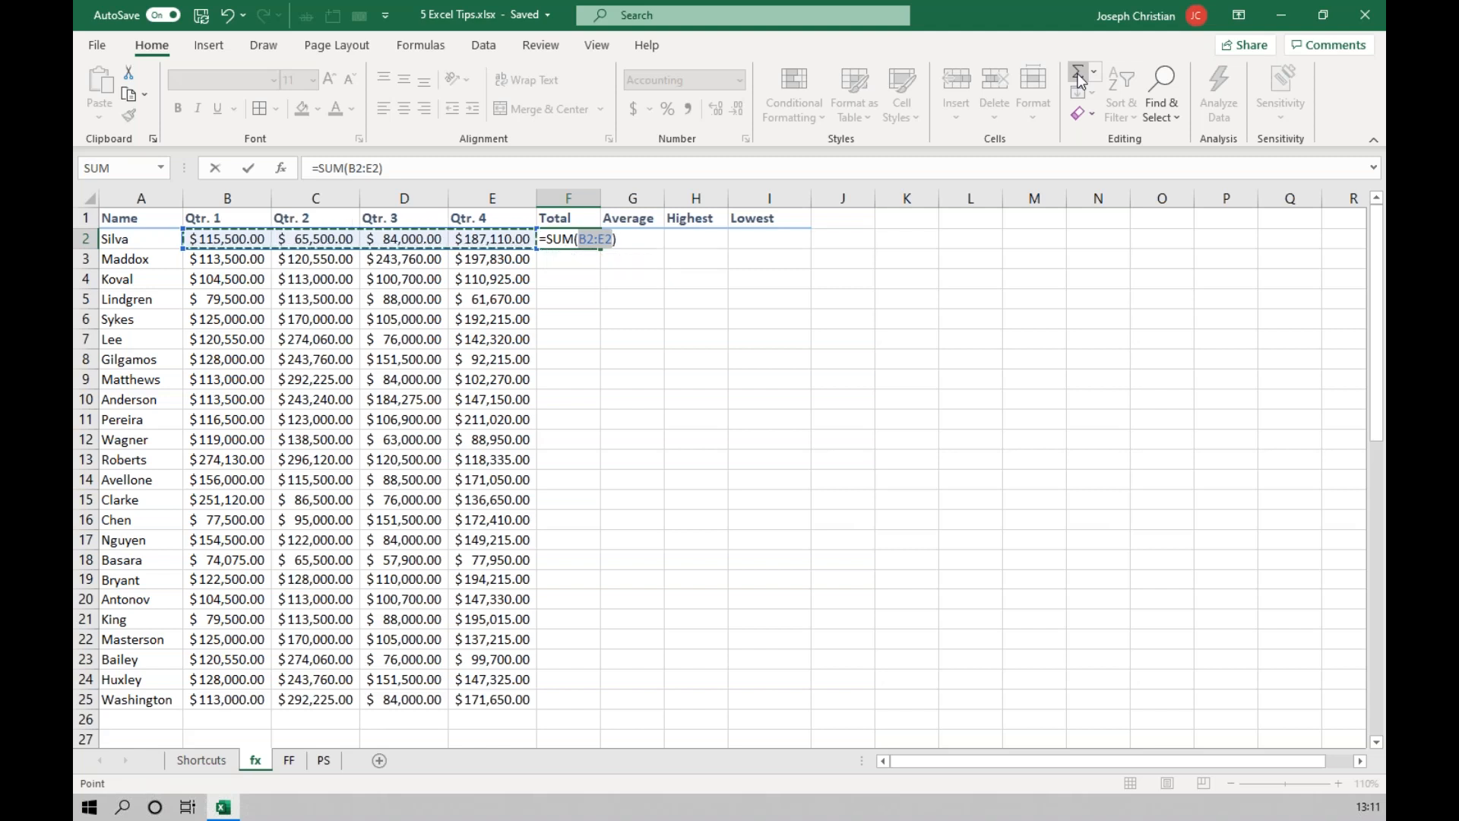
pyautogui.press('Tab')
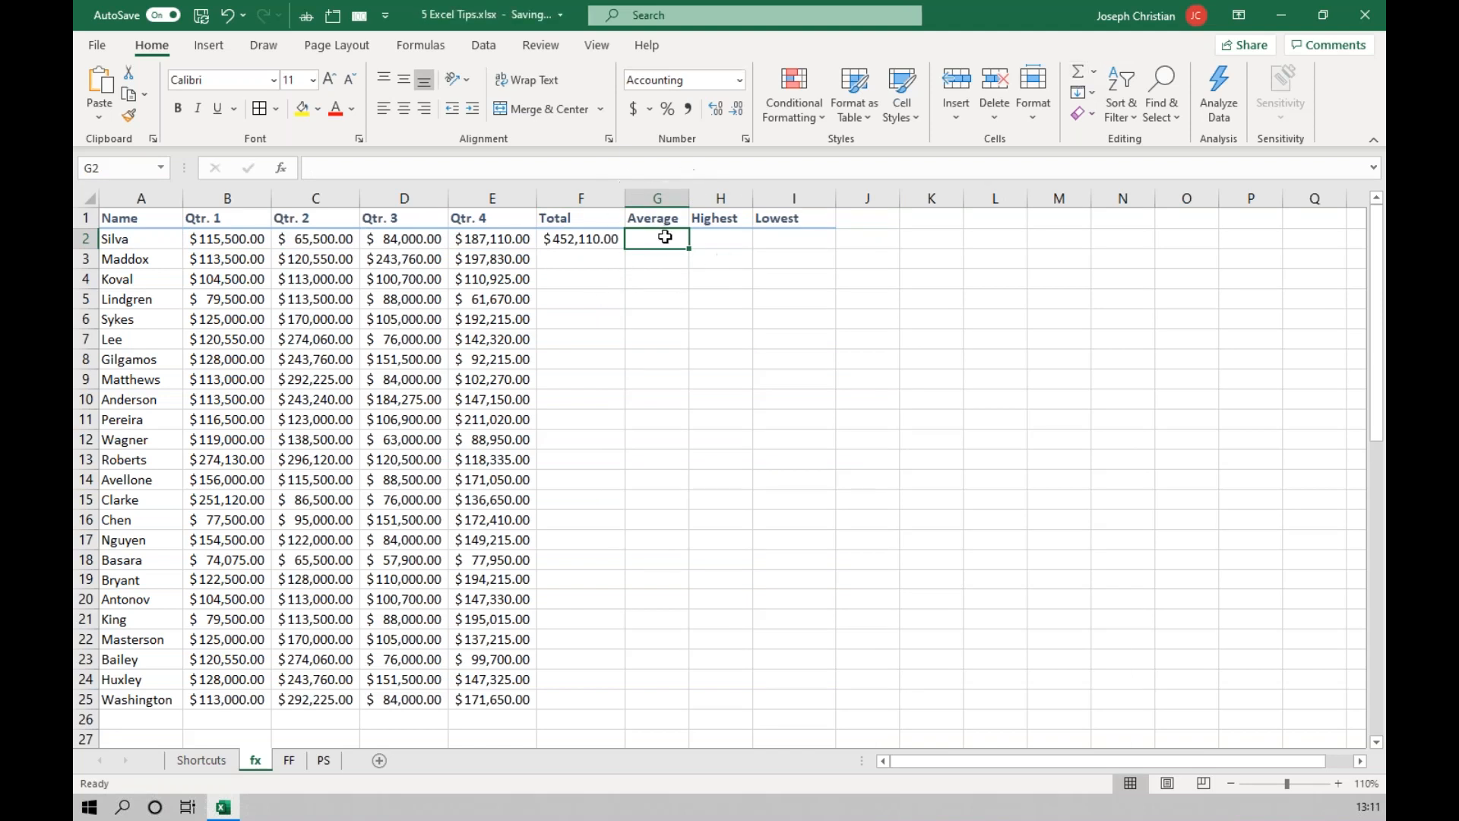
pyautogui.click(1094, 76)
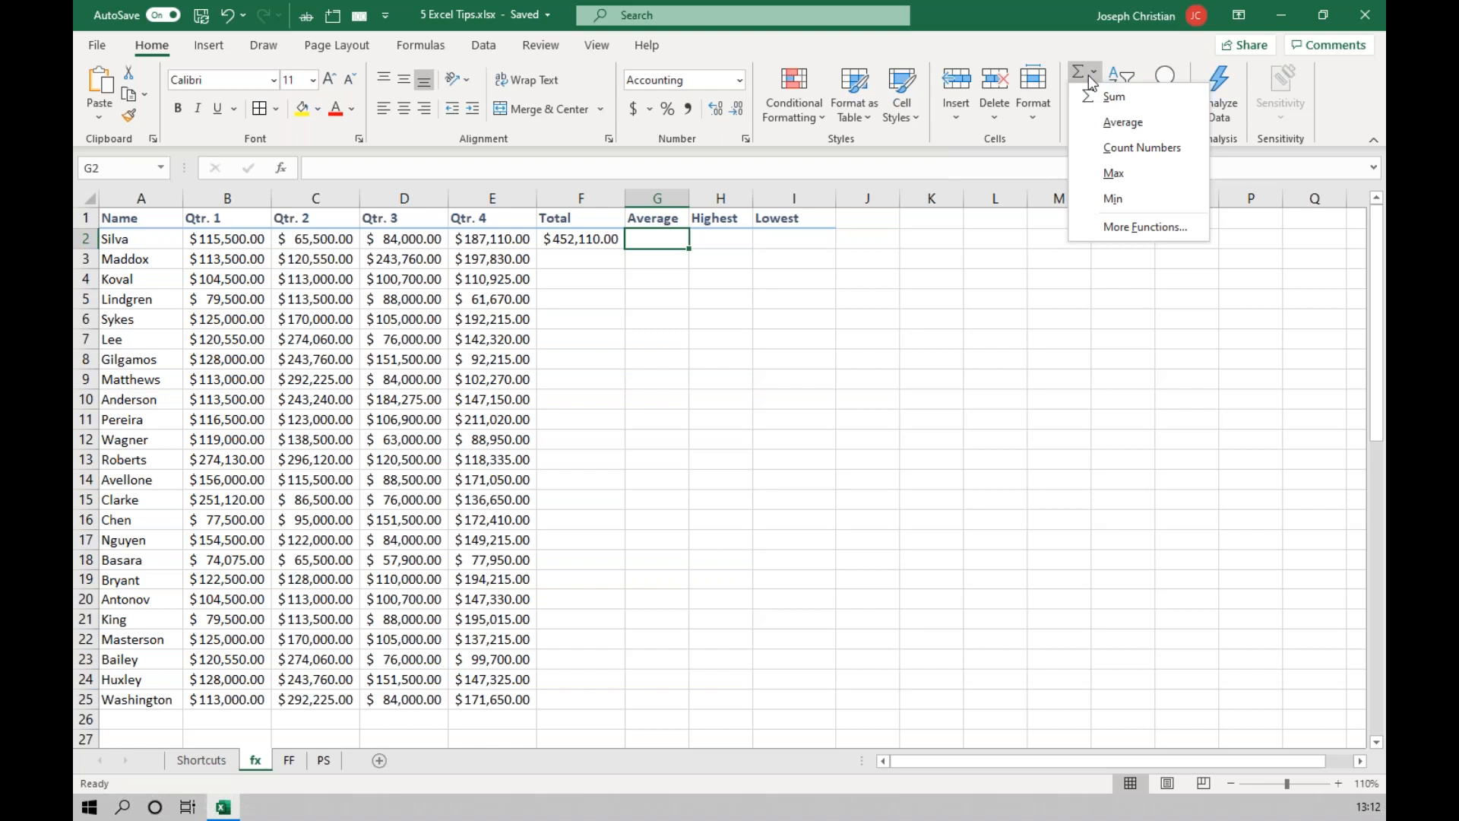
pyautogui.click(1122, 123)
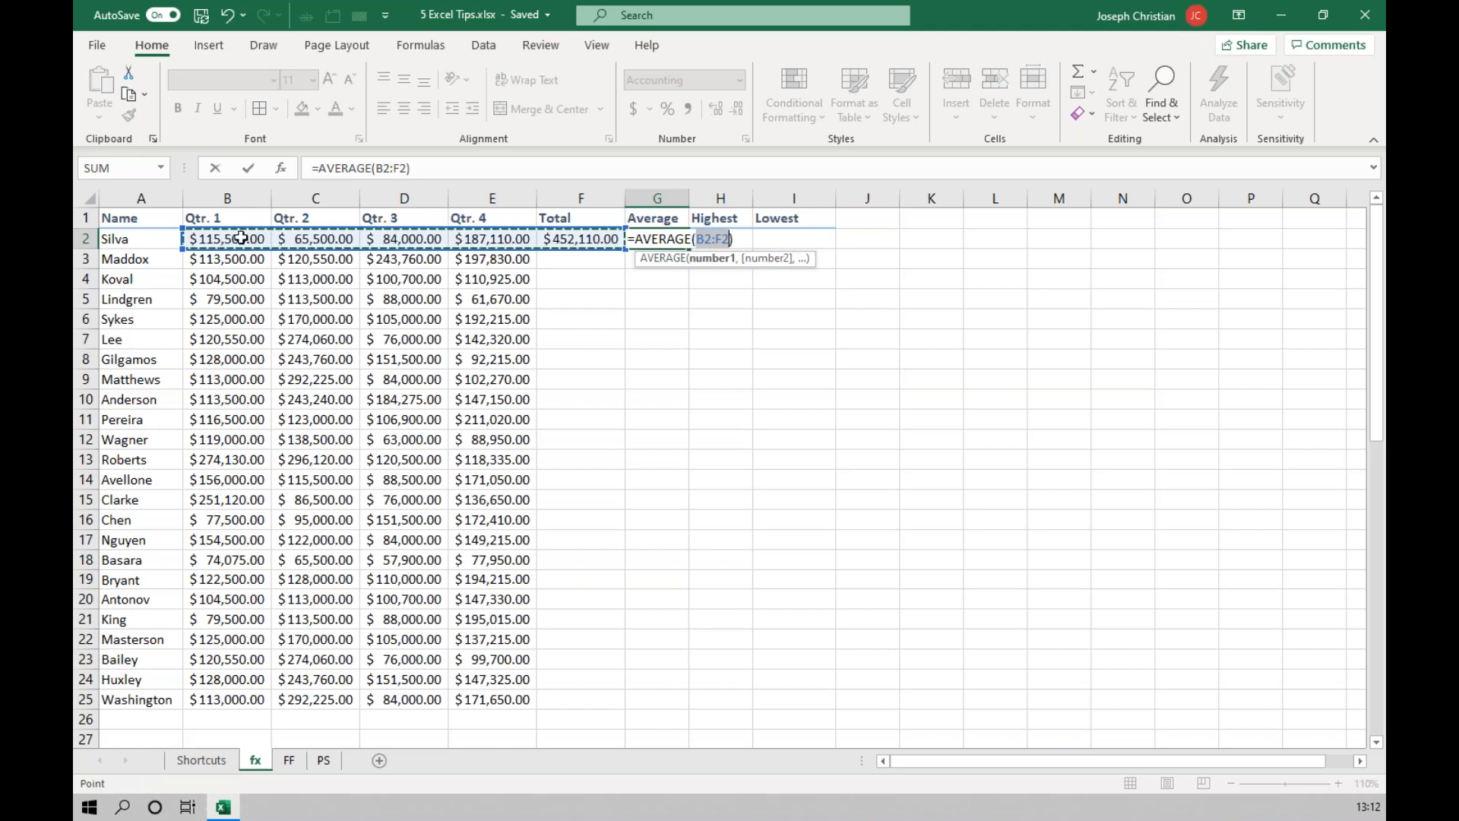
pyautogui.moveTo(240, 238); pyautogui.dragTo(482, 239)
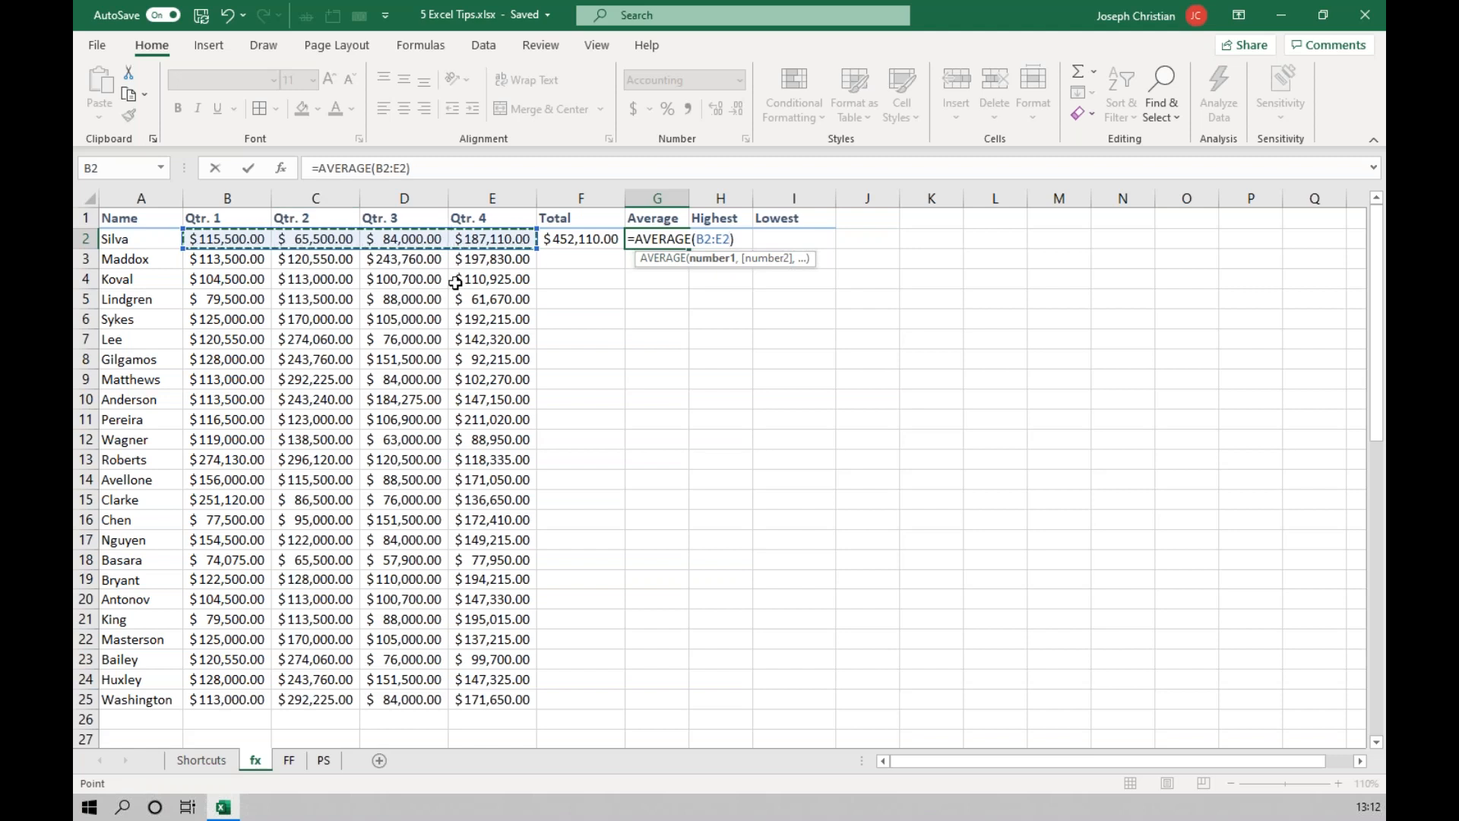
pyautogui.press('Escape')
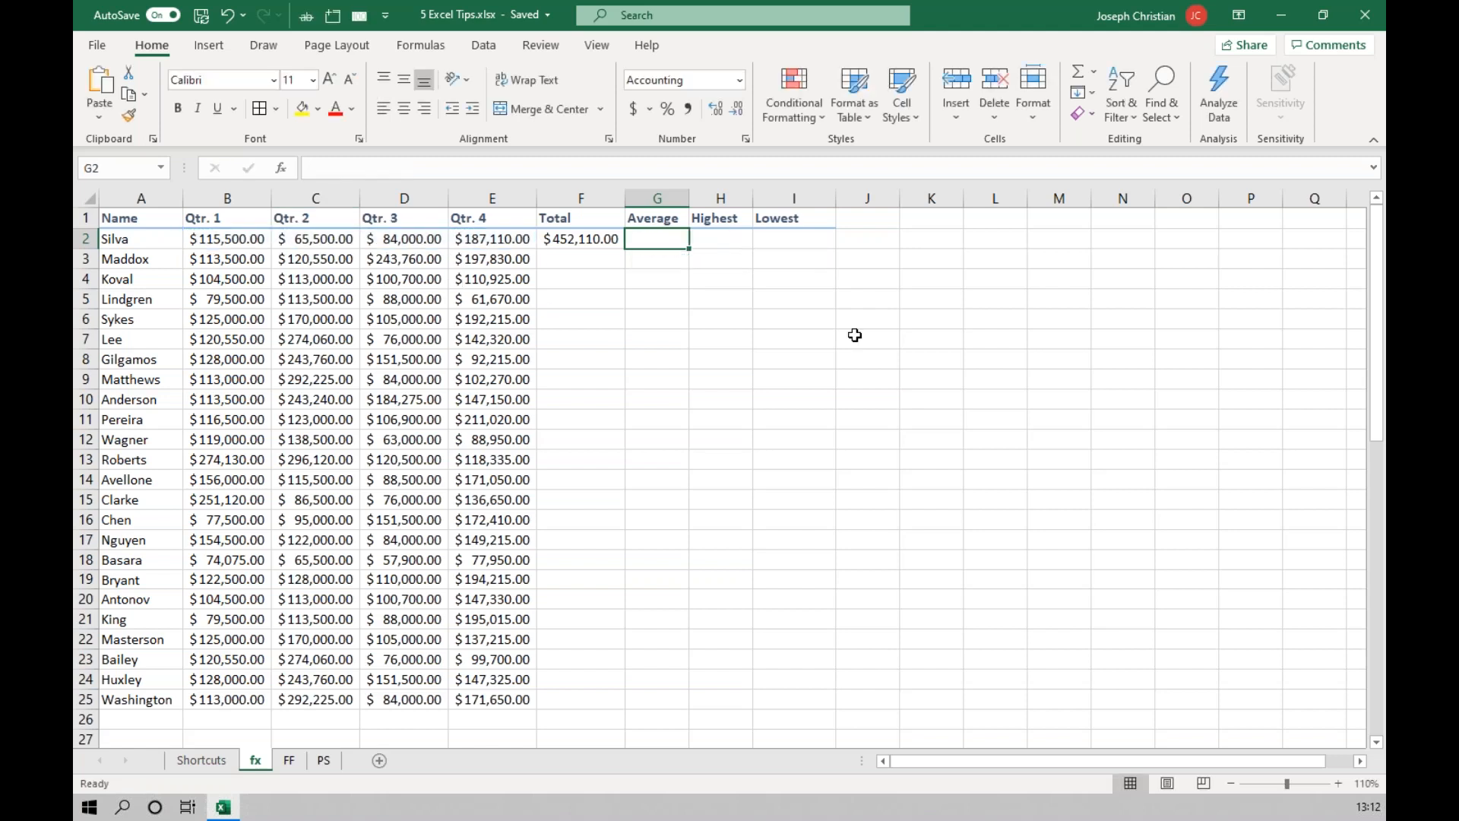
# Insert the Average function in G2, restricting its range to the four quarterly amounts B2:E2.
pyautogui.click(1098, 79)
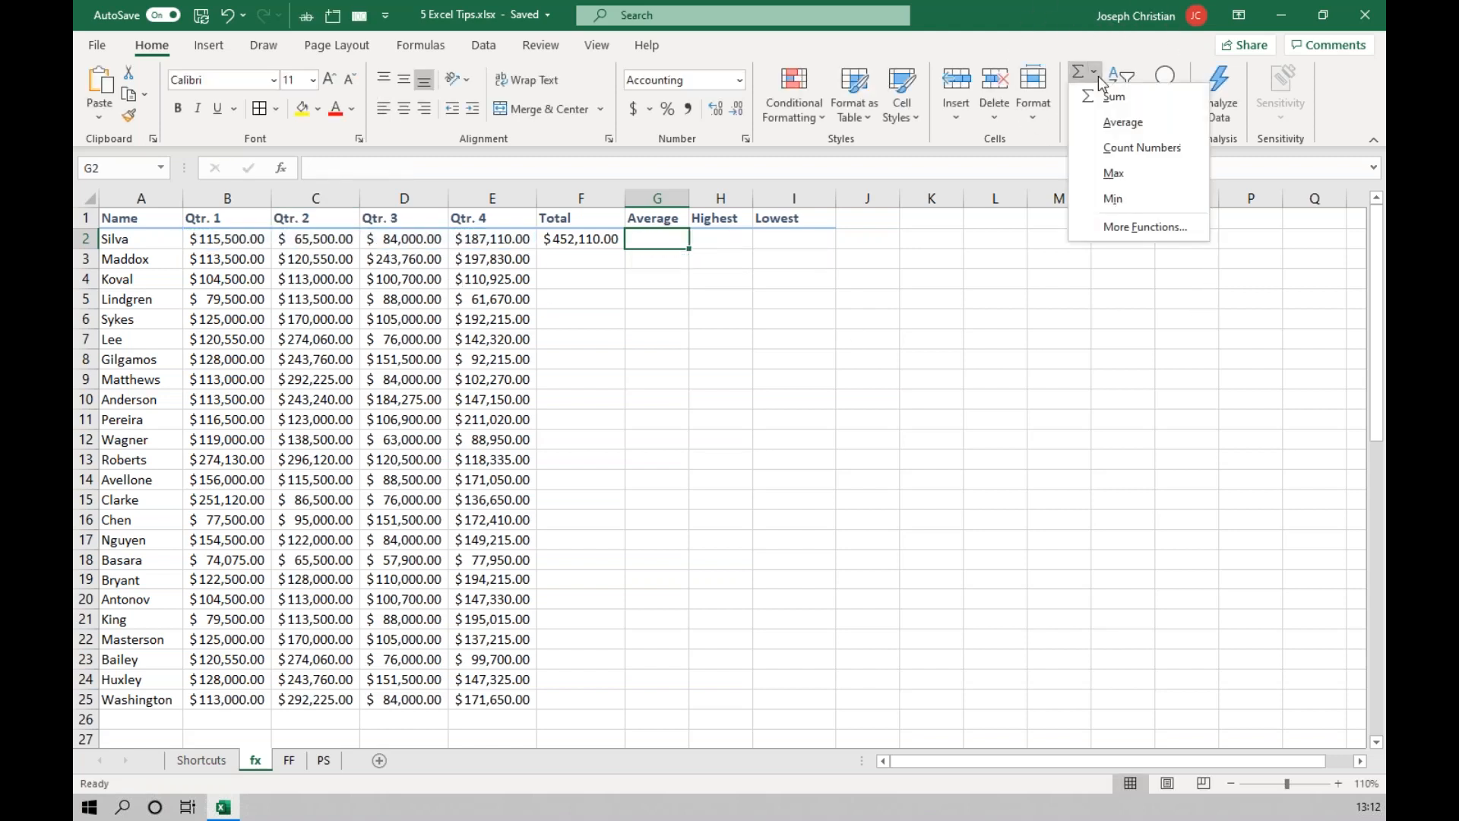
pyautogui.click(1119, 123)
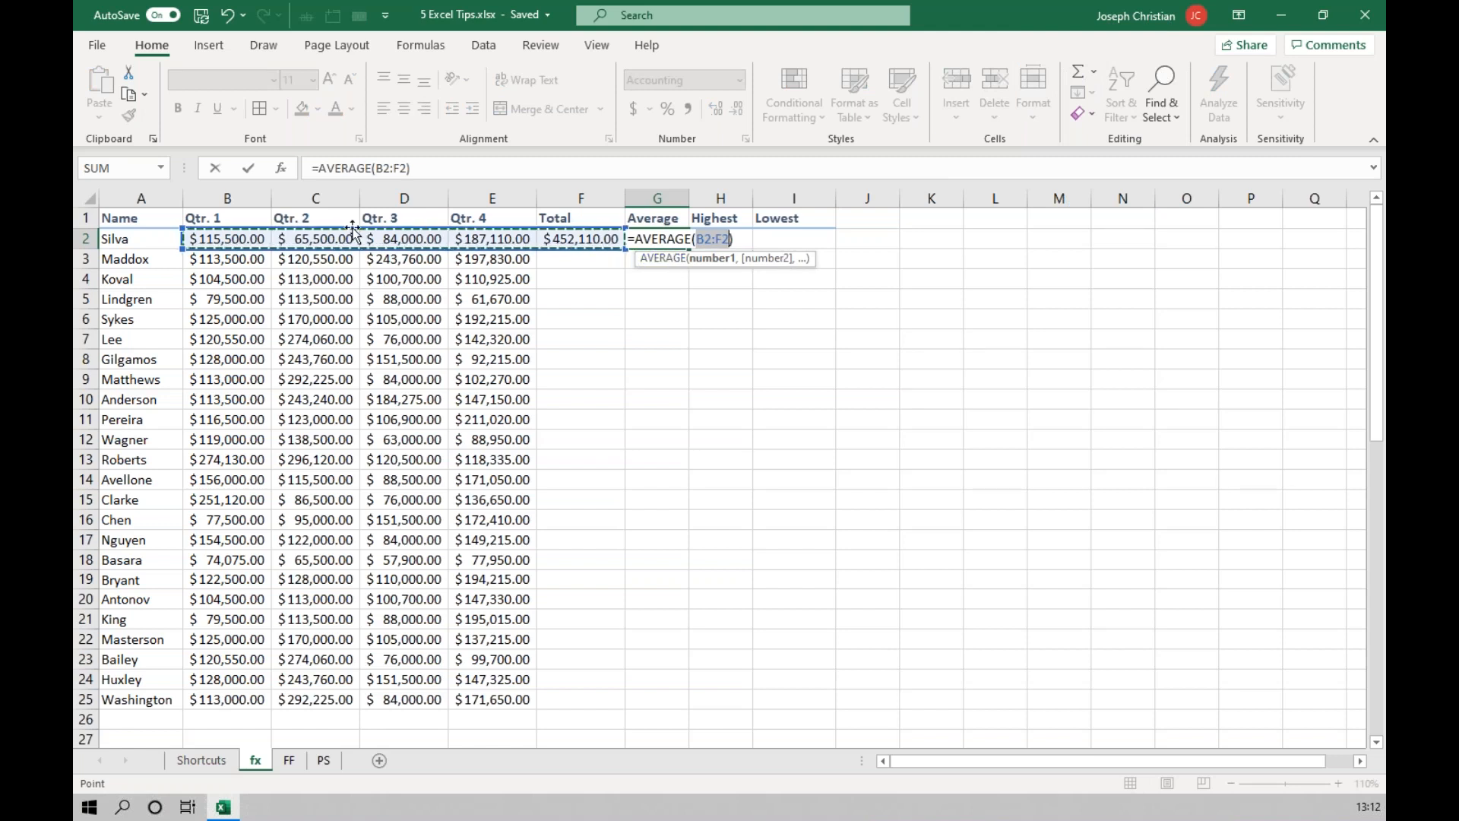
pyautogui.moveTo(244, 239); pyautogui.dragTo(527, 242)
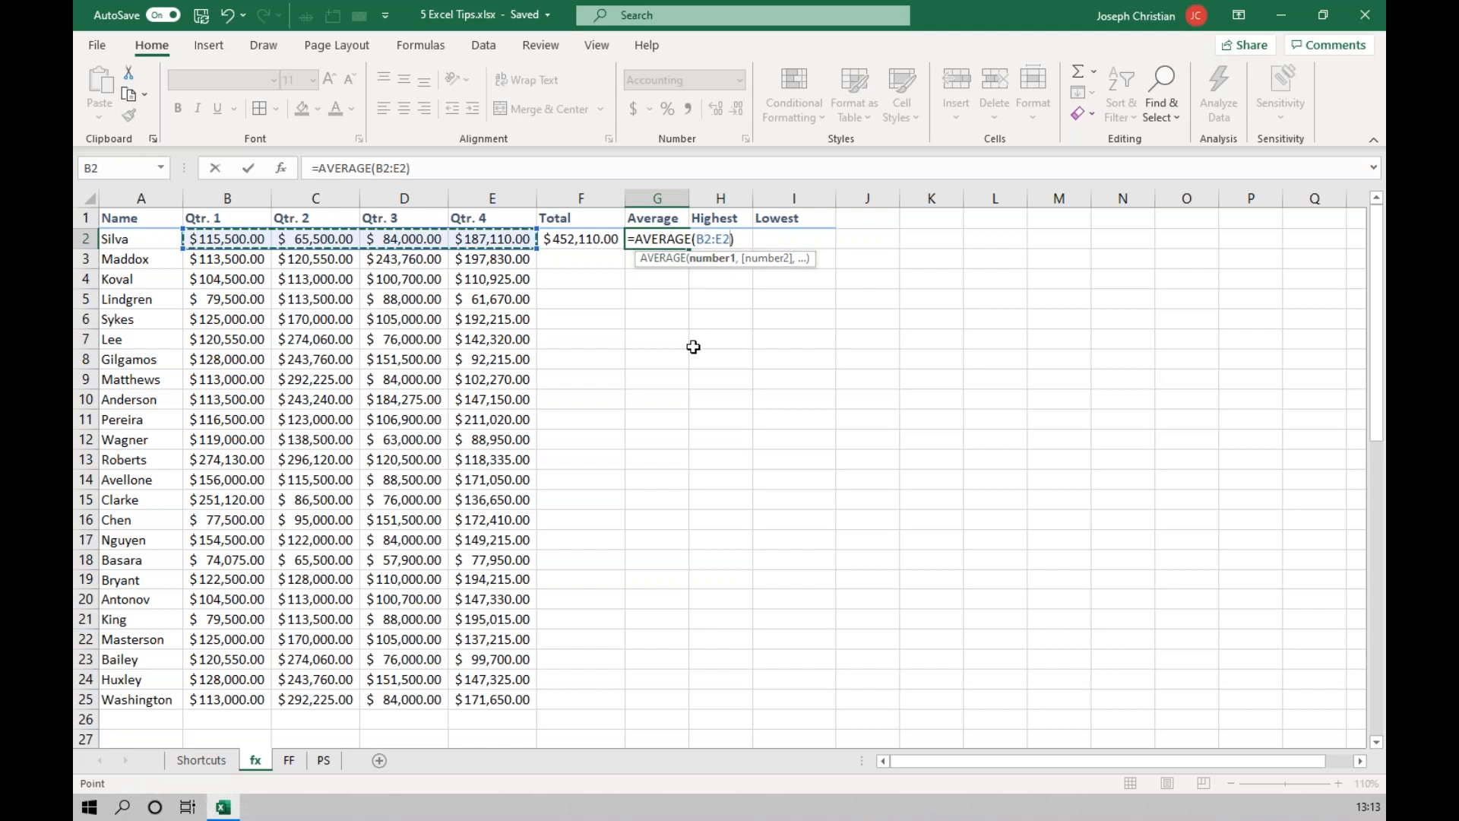
pyautogui.press('Return')
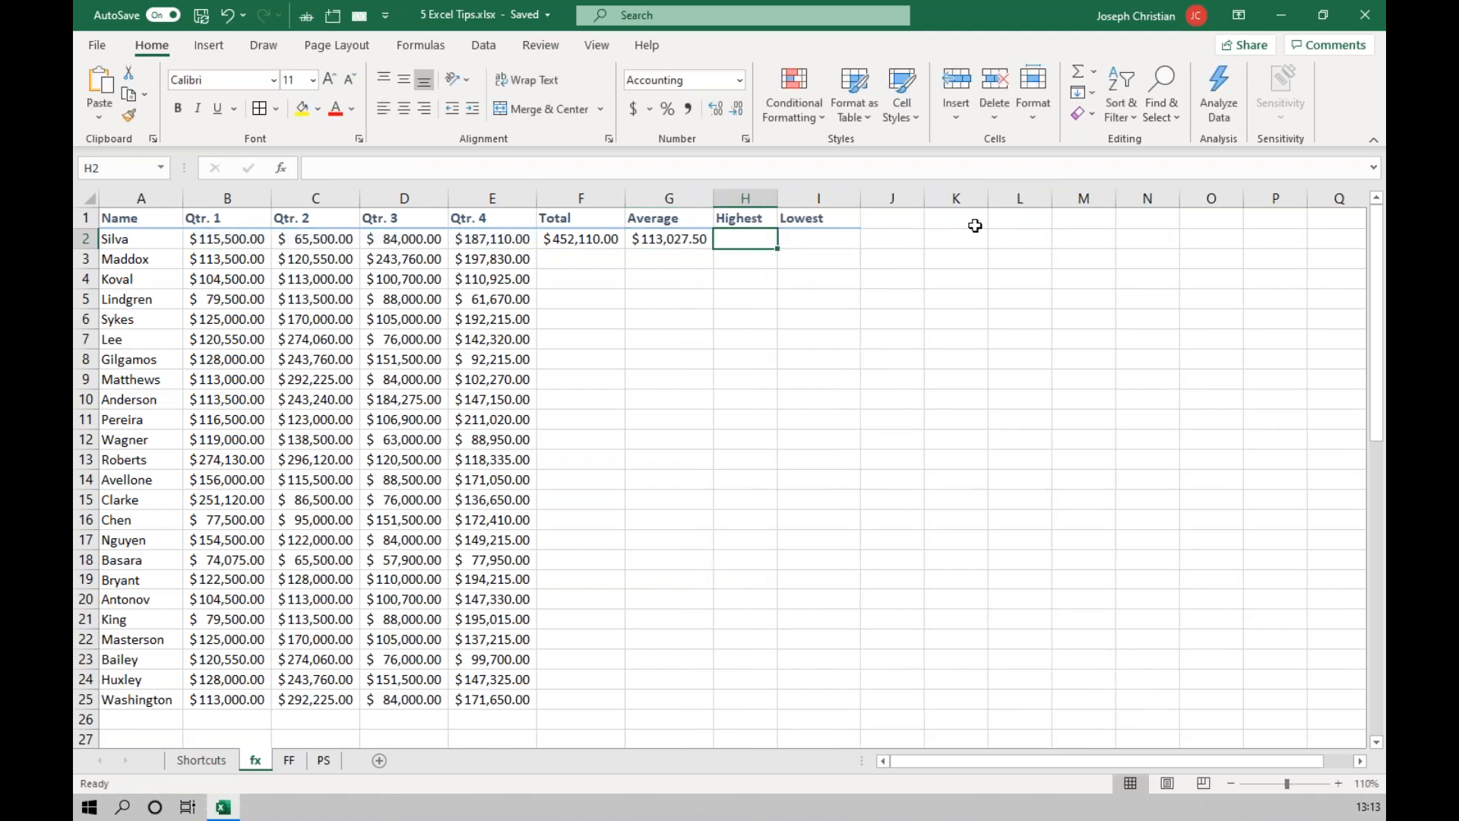
# Insert the Max function in the Highest cell H2, using only the quarterly amounts B2:E2.
pyautogui.click(1094, 73)
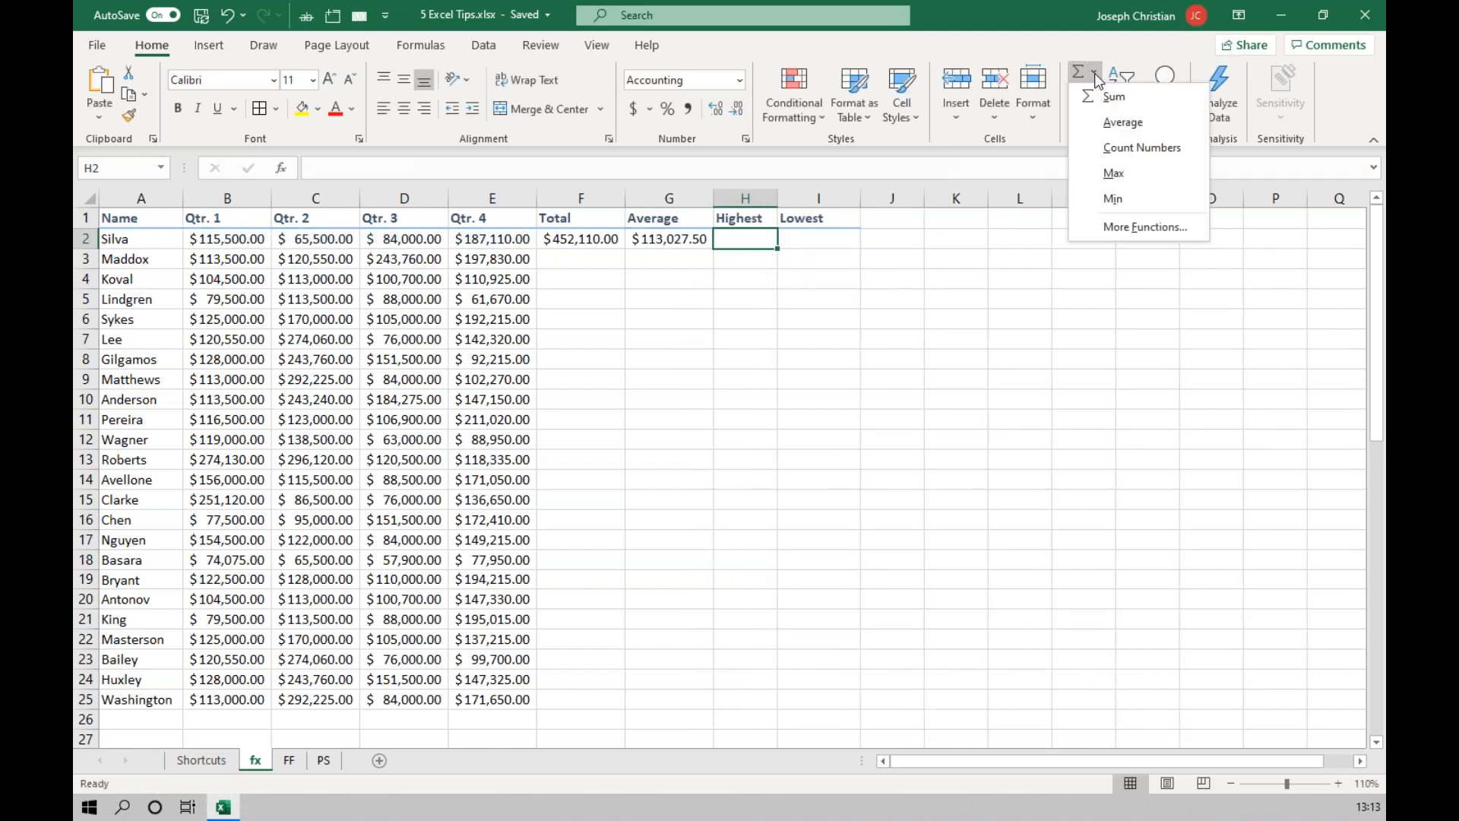
pyautogui.click(1127, 181)
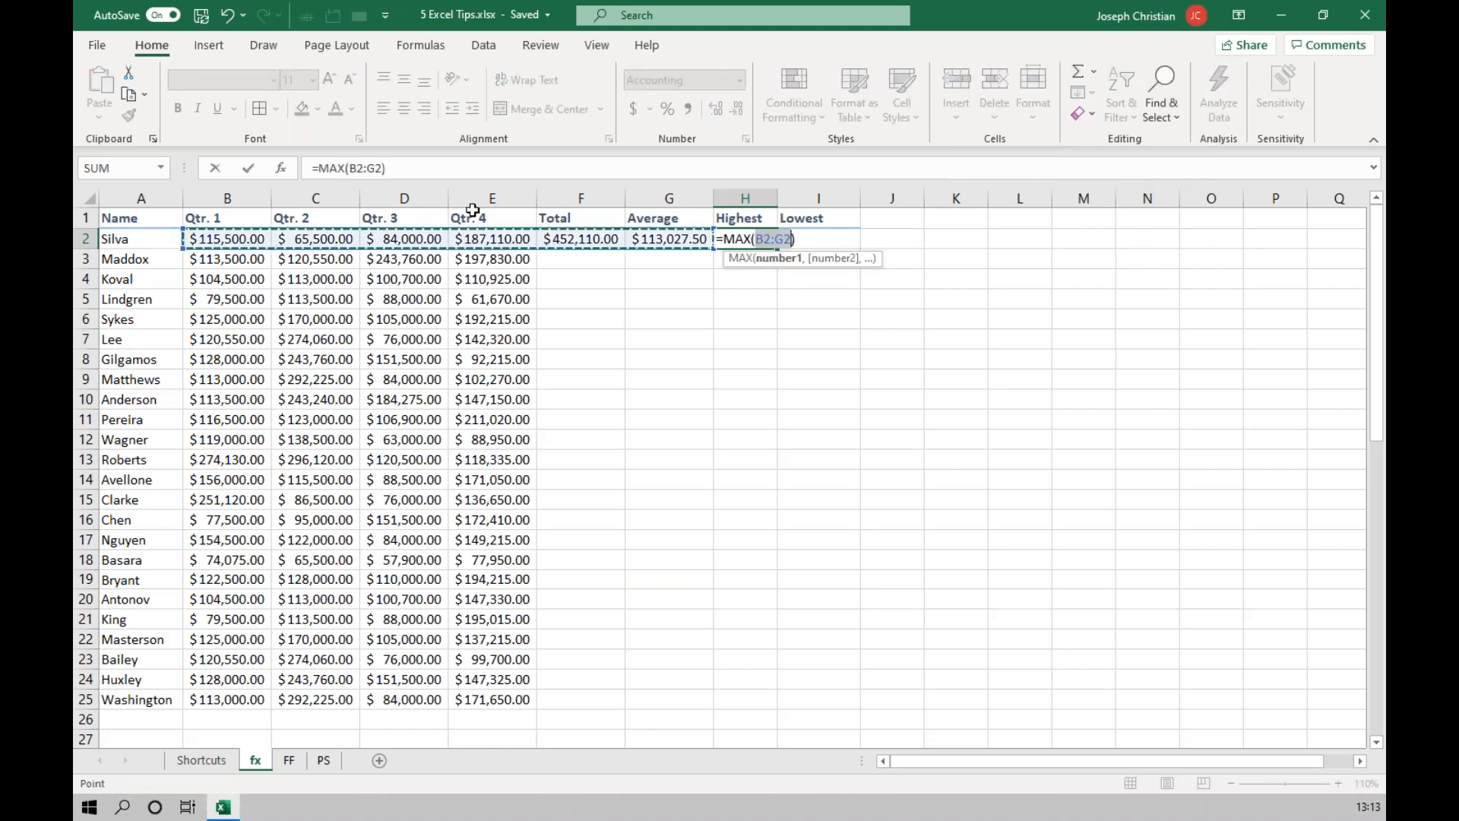
pyautogui.moveTo(225, 239); pyautogui.dragTo(471, 239)
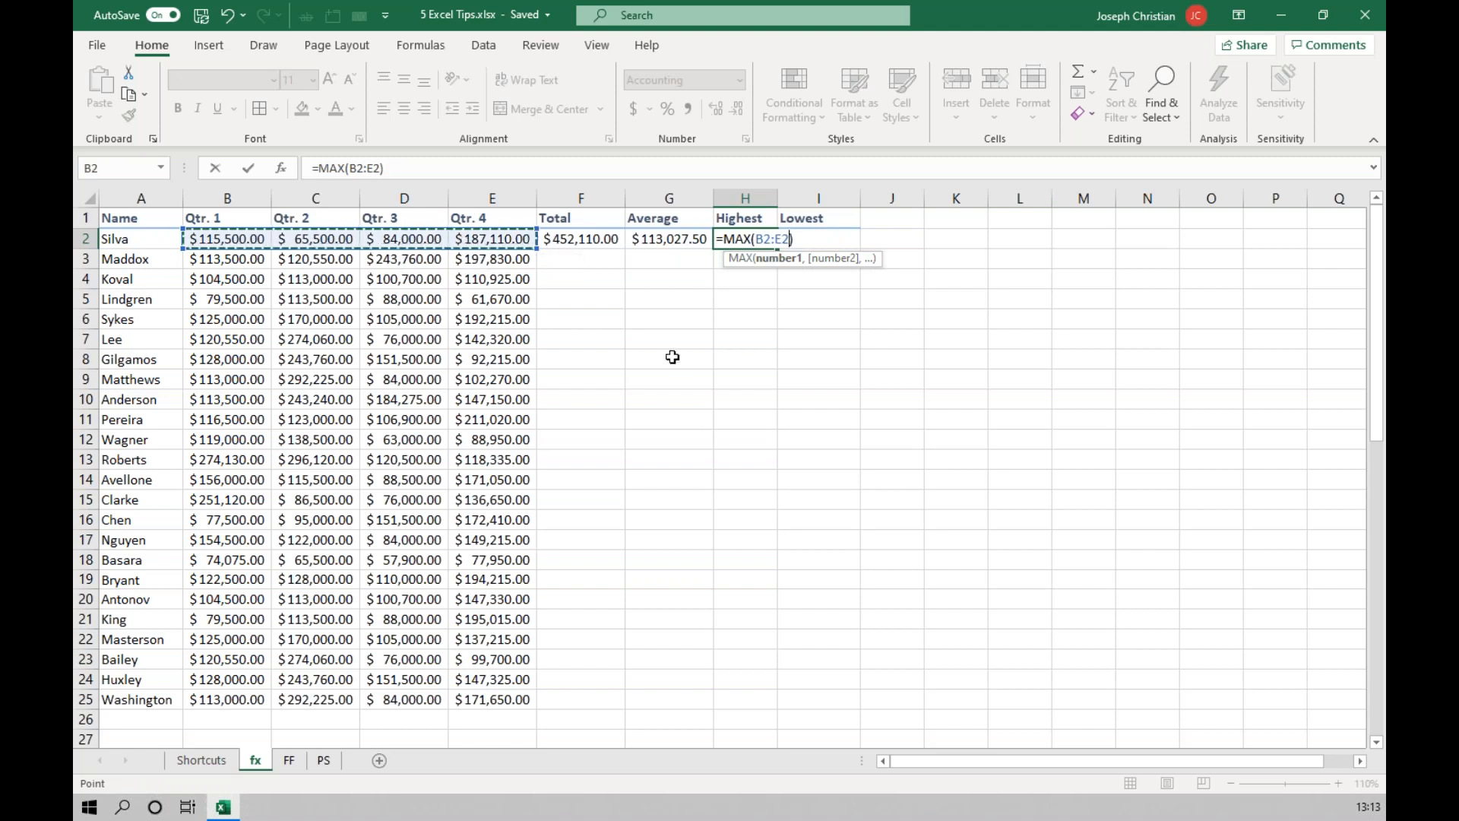
pyautogui.press('Tab')
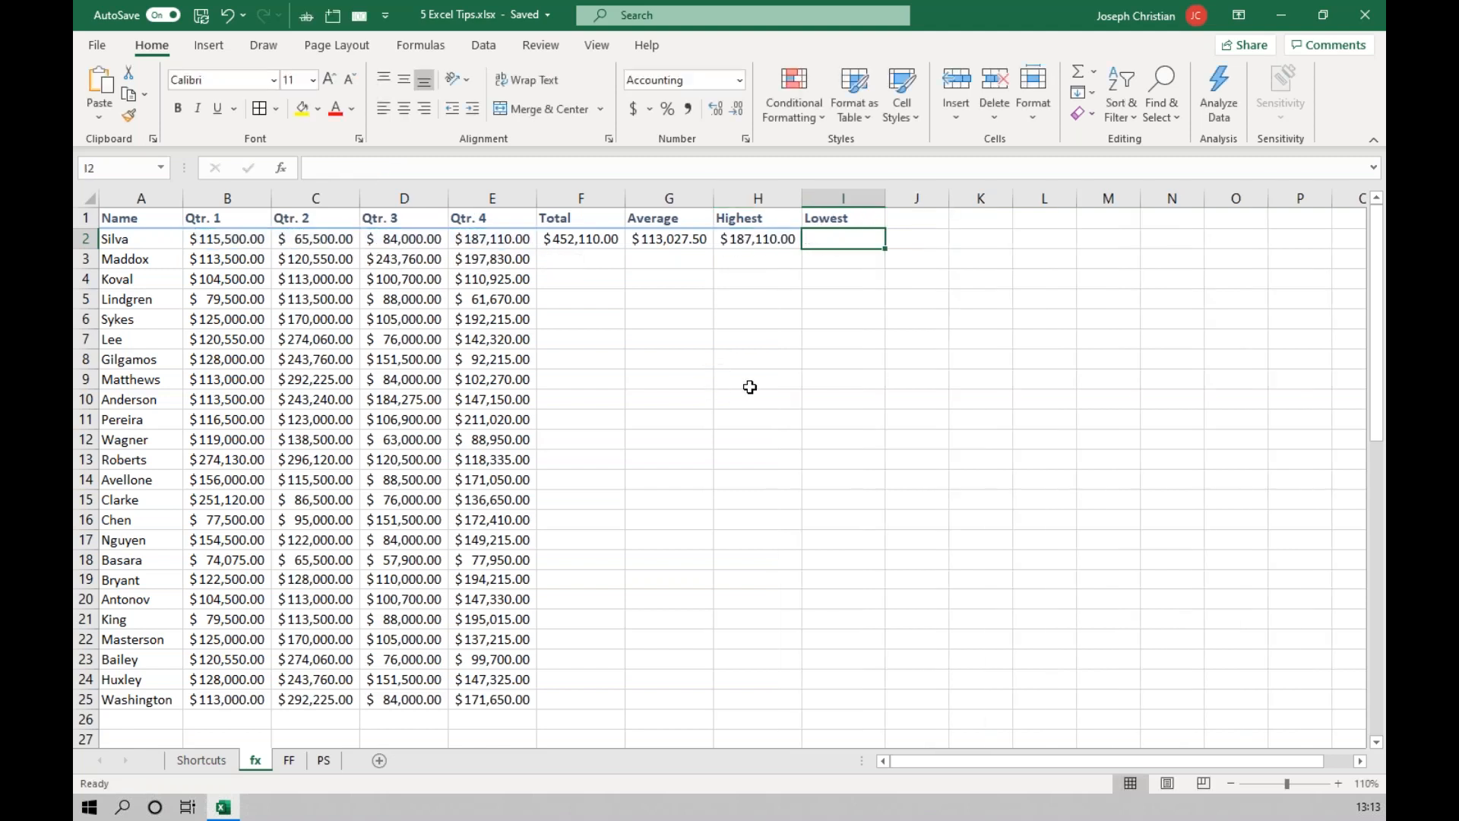
# Insert the Min function in the Lowest cell I2 over the quarterly amounts B2:E2.
pyautogui.click(1095, 74)
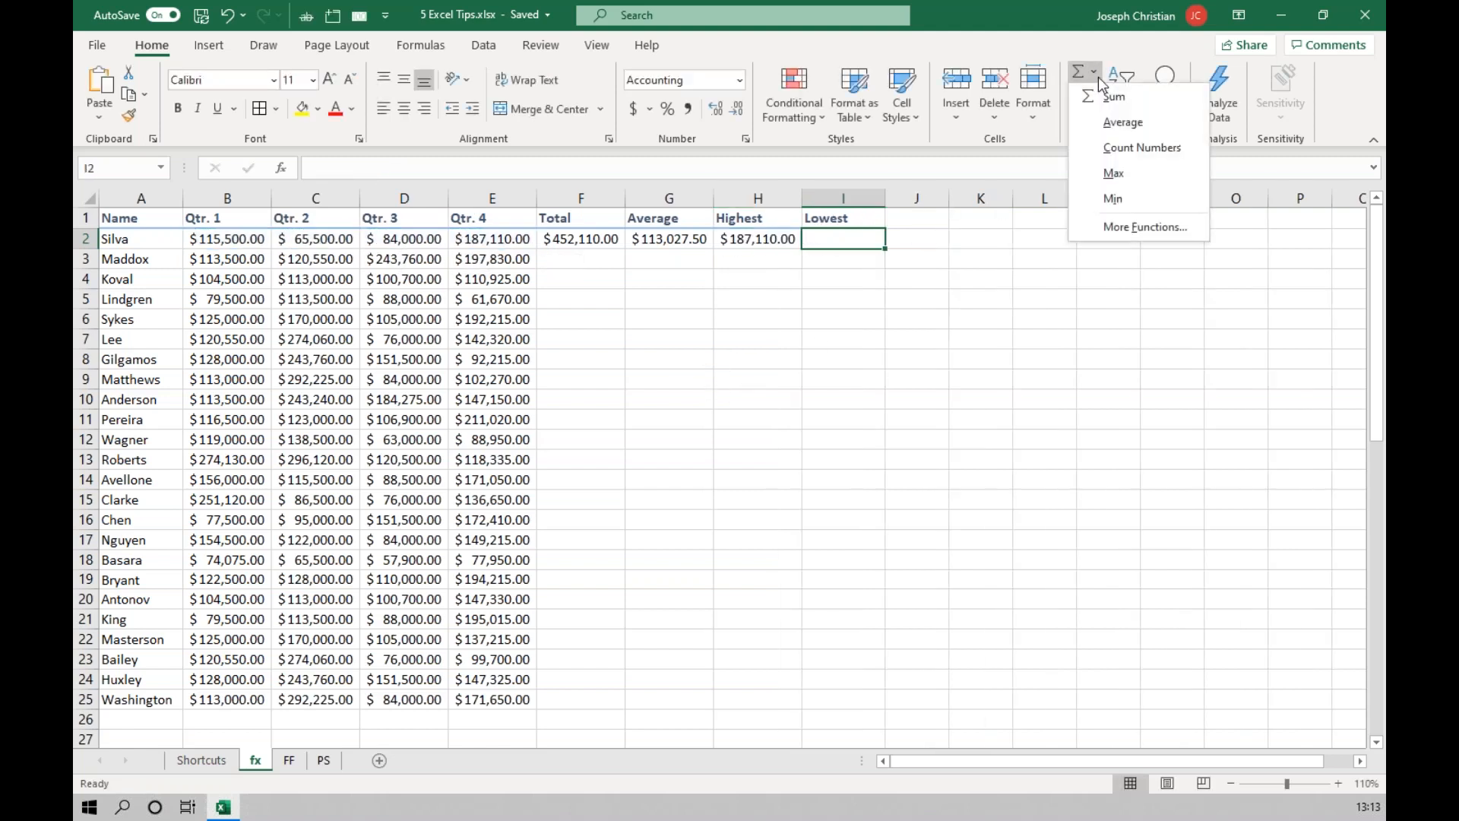
pyautogui.click(1112, 198)
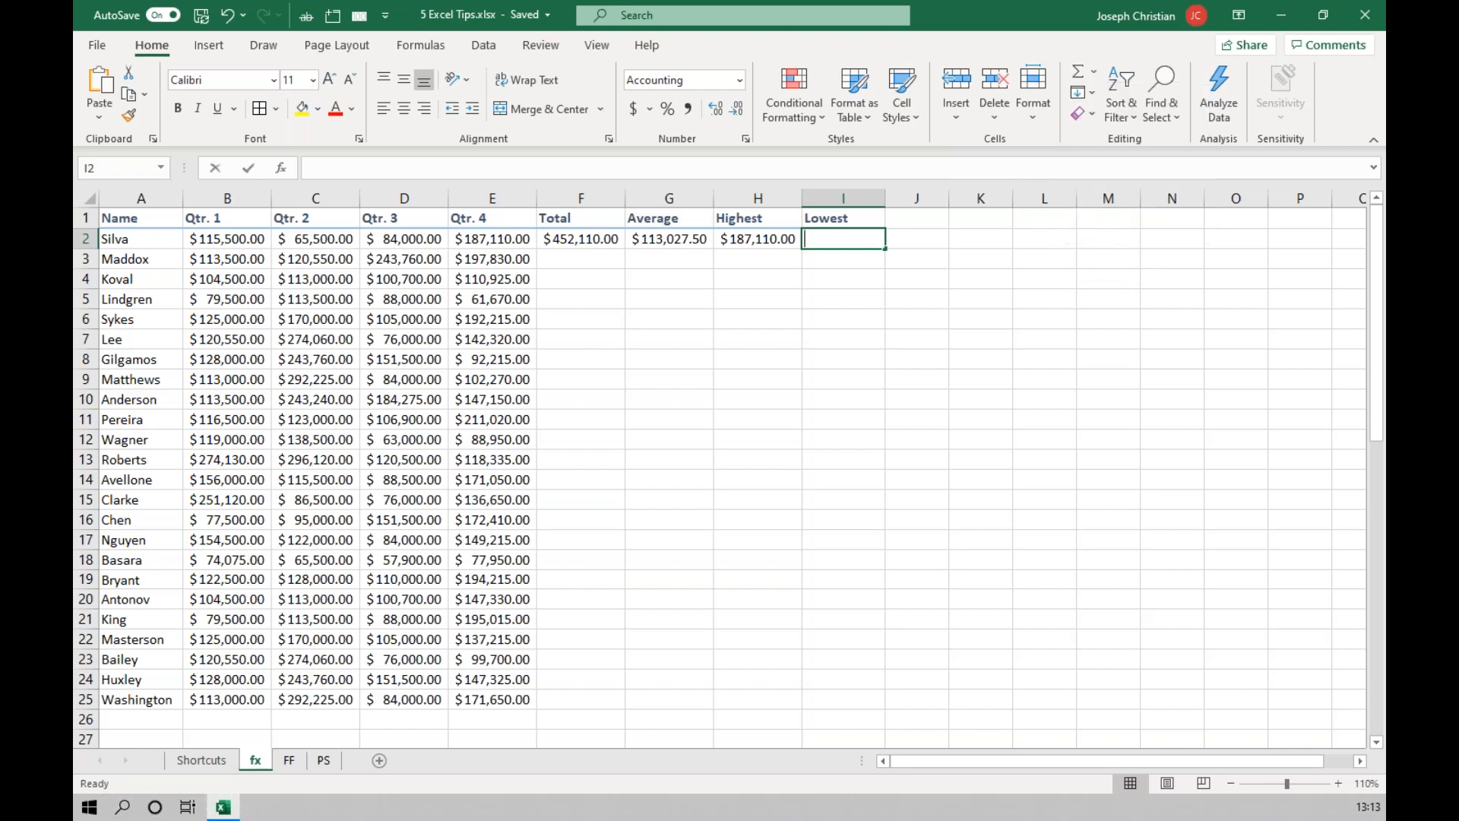
pyautogui.moveTo(224, 239); pyautogui.dragTo(521, 237)
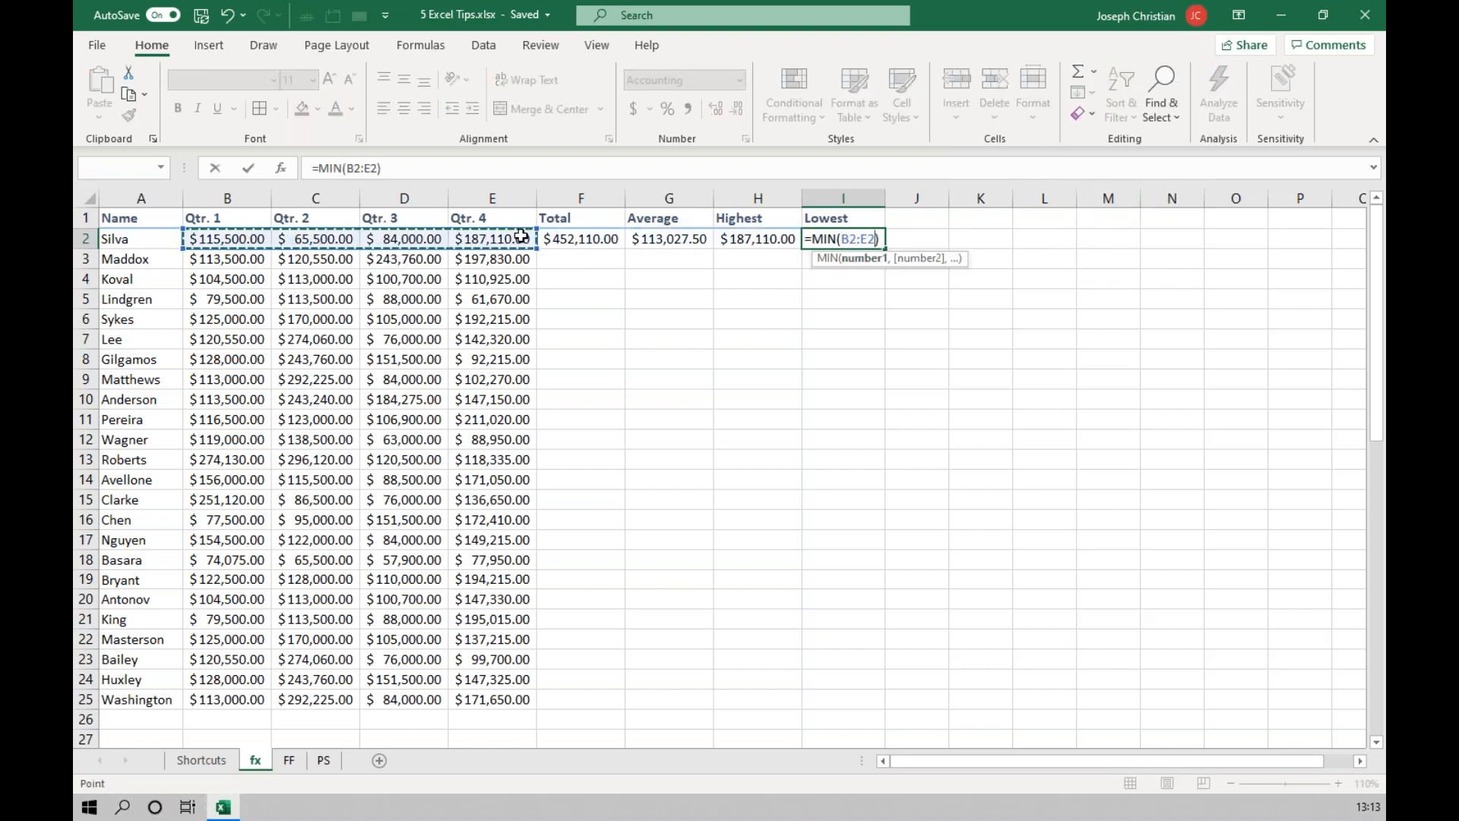
pyautogui.press('Return')
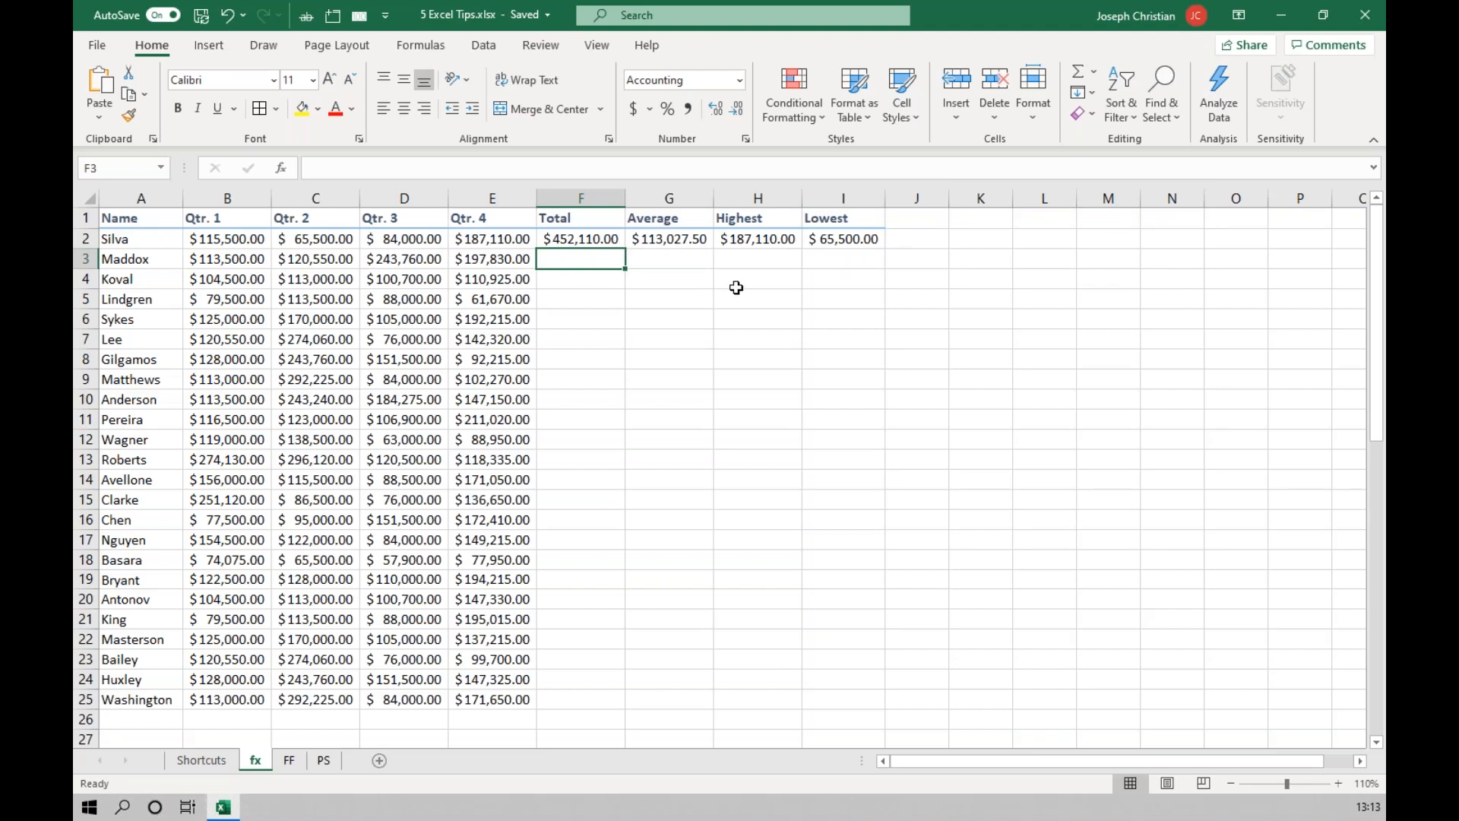
# Calculate the second person's Total in F3 and Average in G3 by applying Sum and Average to the preselected range B3:E3.
pyautogui.moveTo(255, 261); pyautogui.dragTo(484, 261)
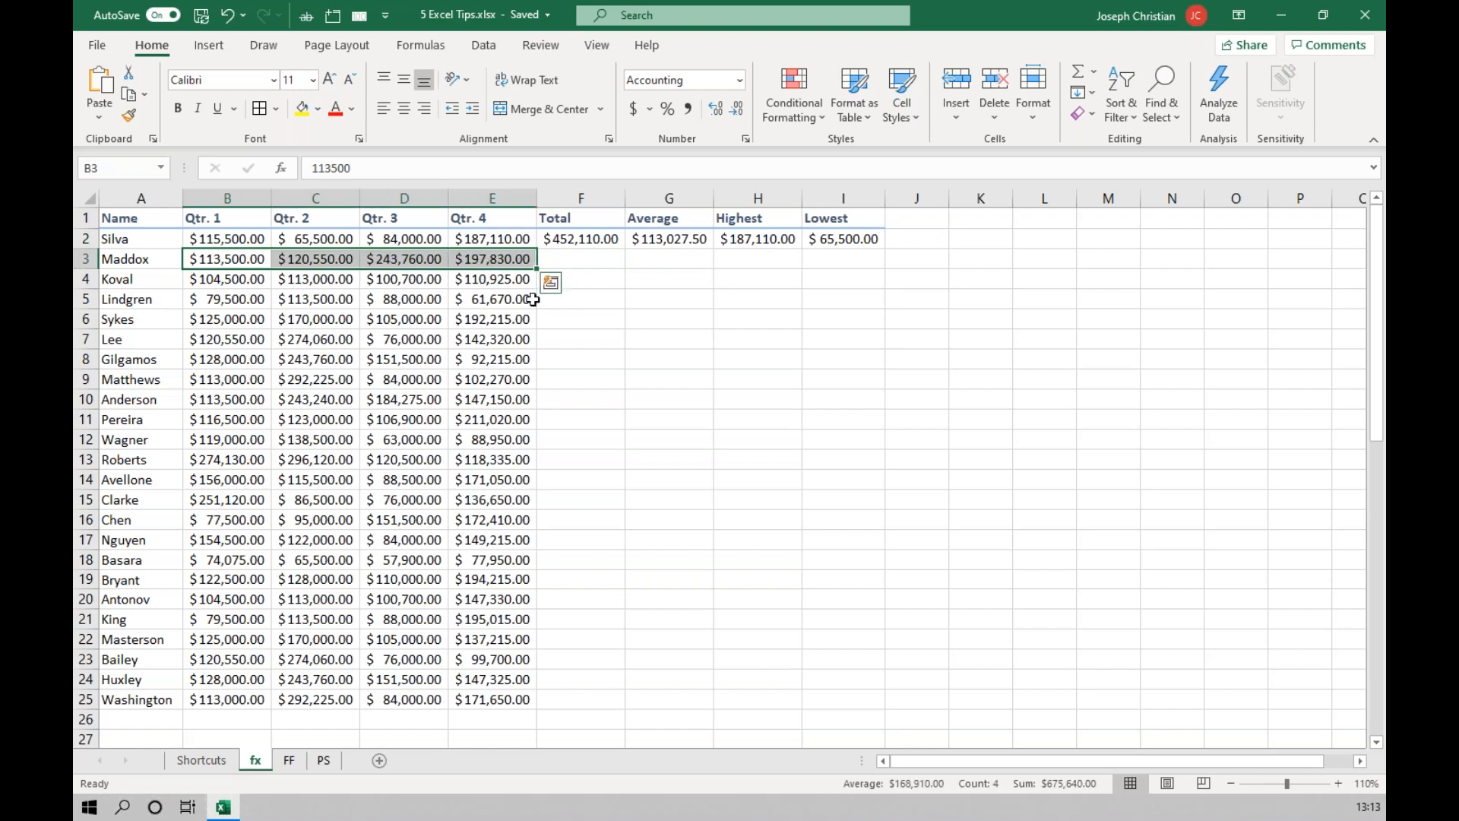
pyautogui.click(1078, 71)
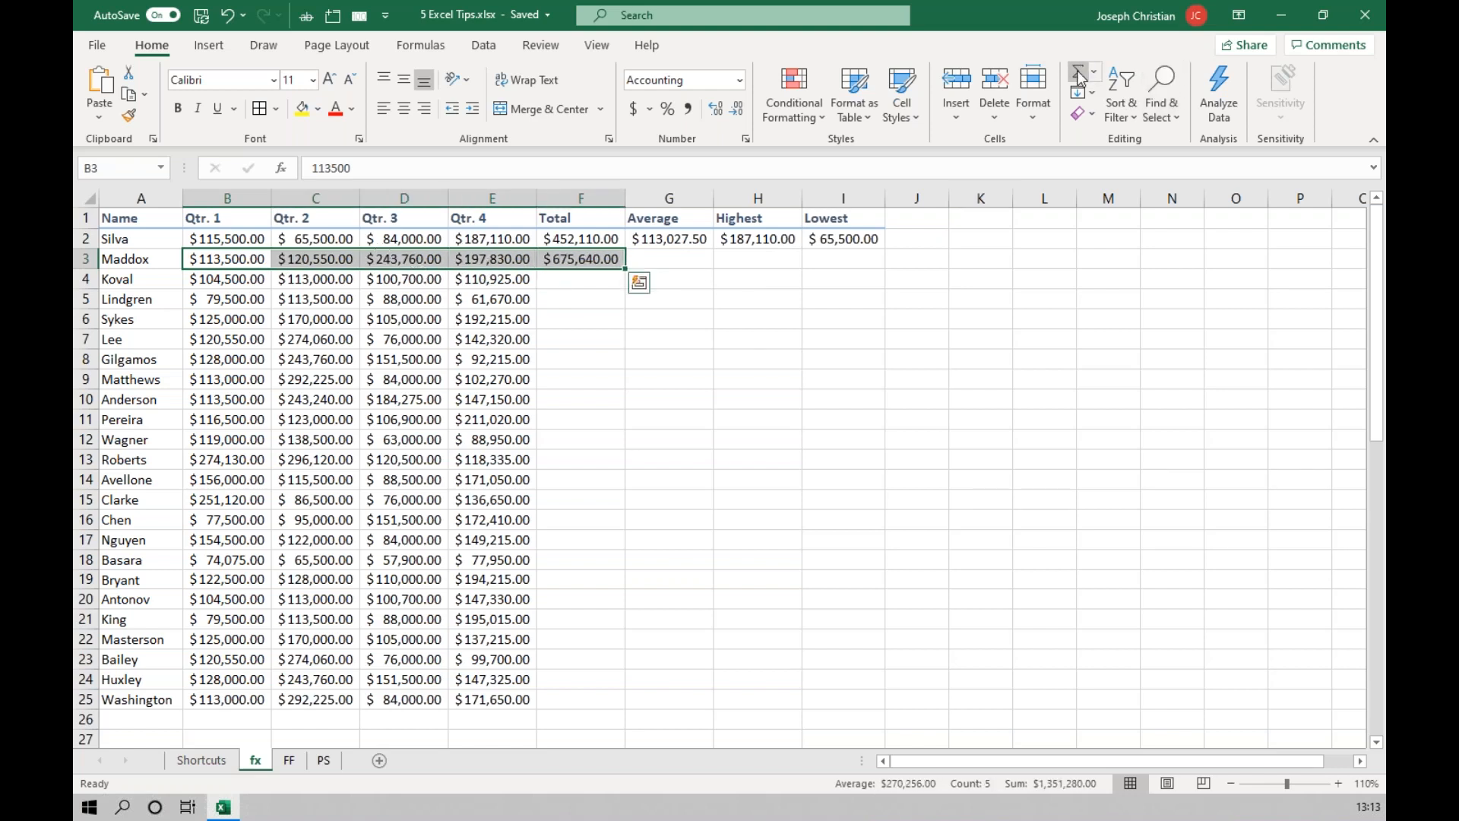
pyautogui.click(576, 258)
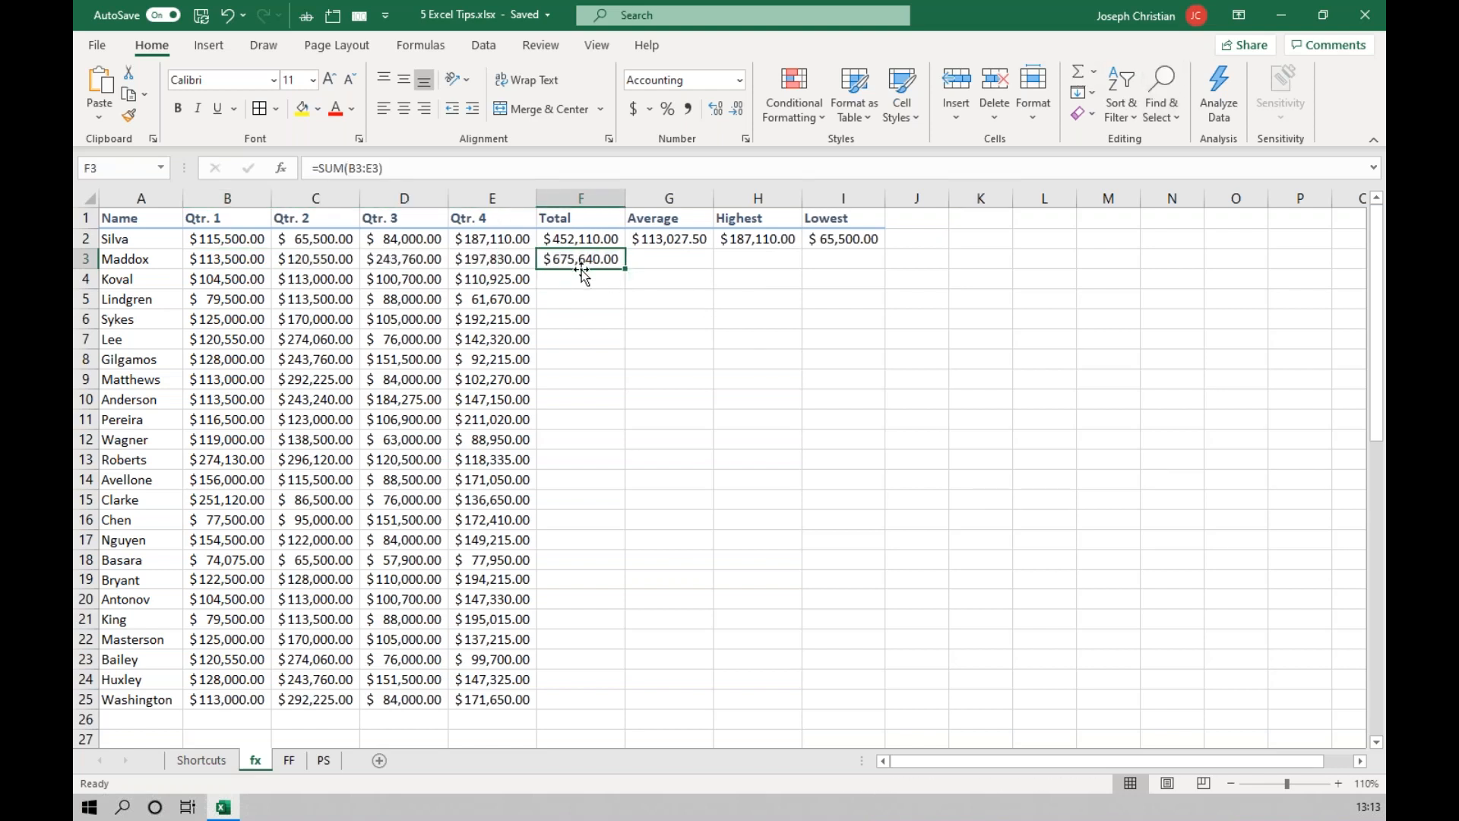
pyautogui.moveTo(228, 260); pyautogui.dragTo(487, 256)
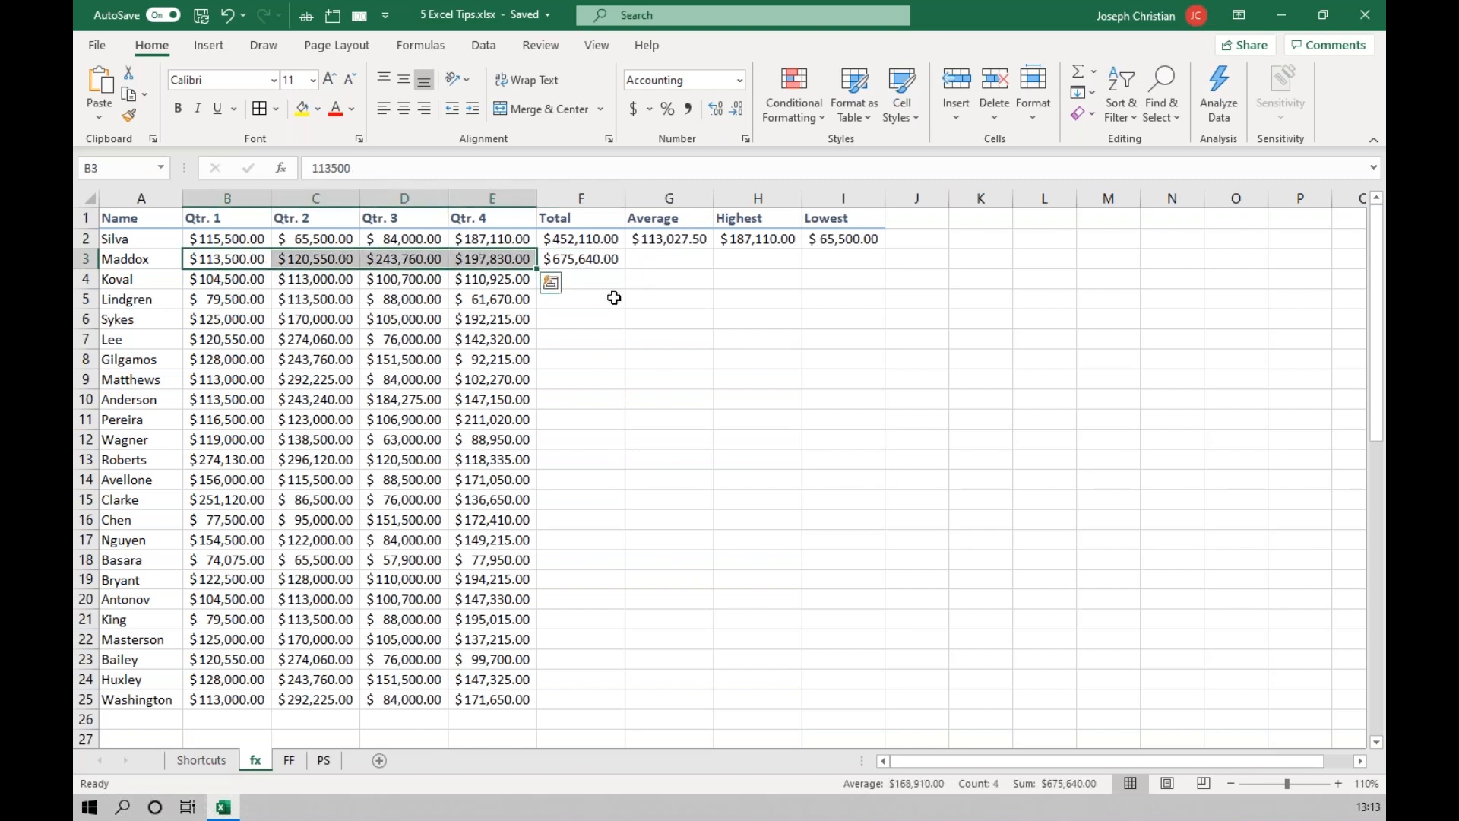
pyautogui.click(1099, 78)
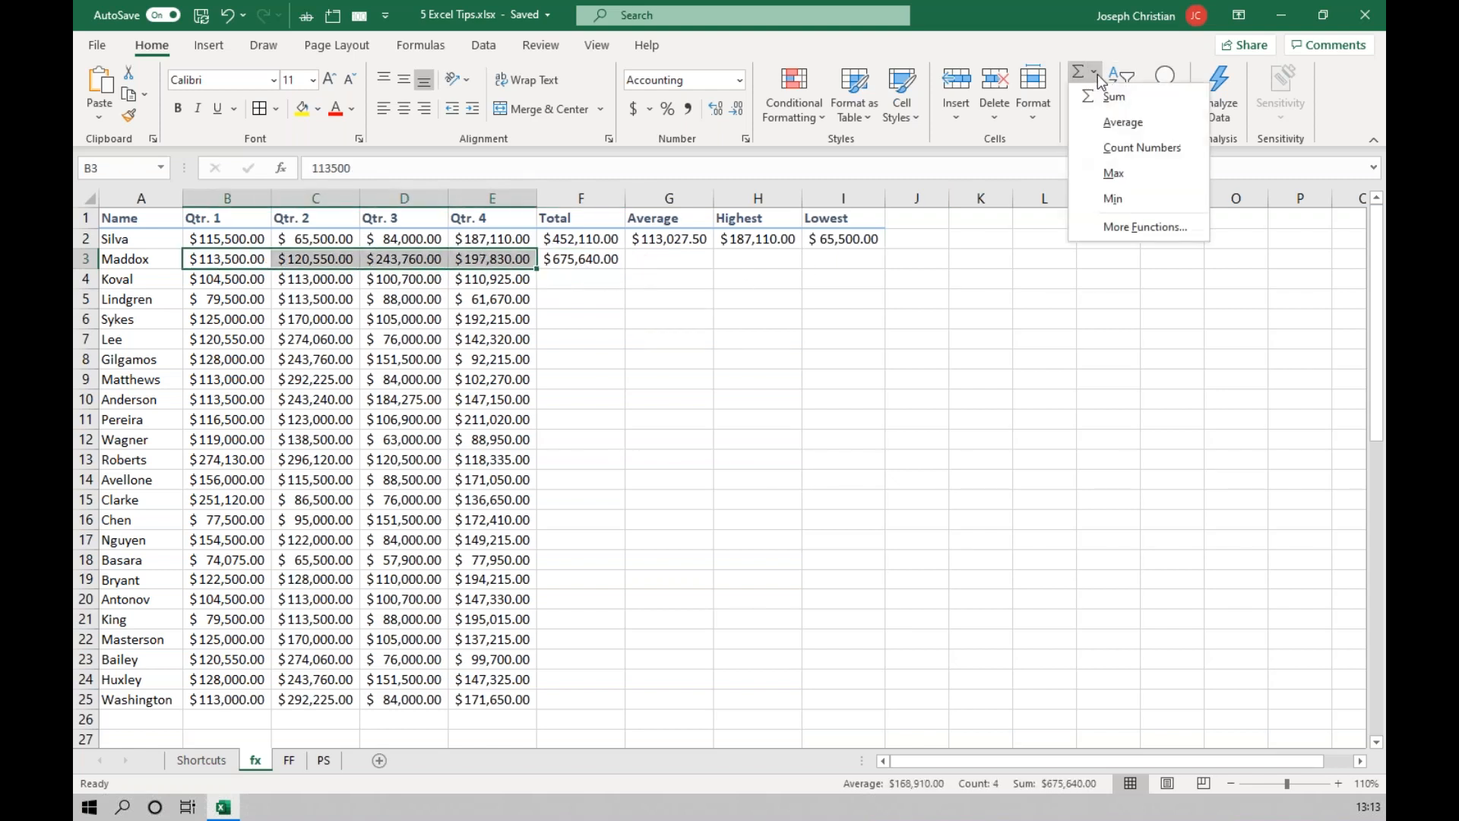
pyautogui.click(1121, 124)
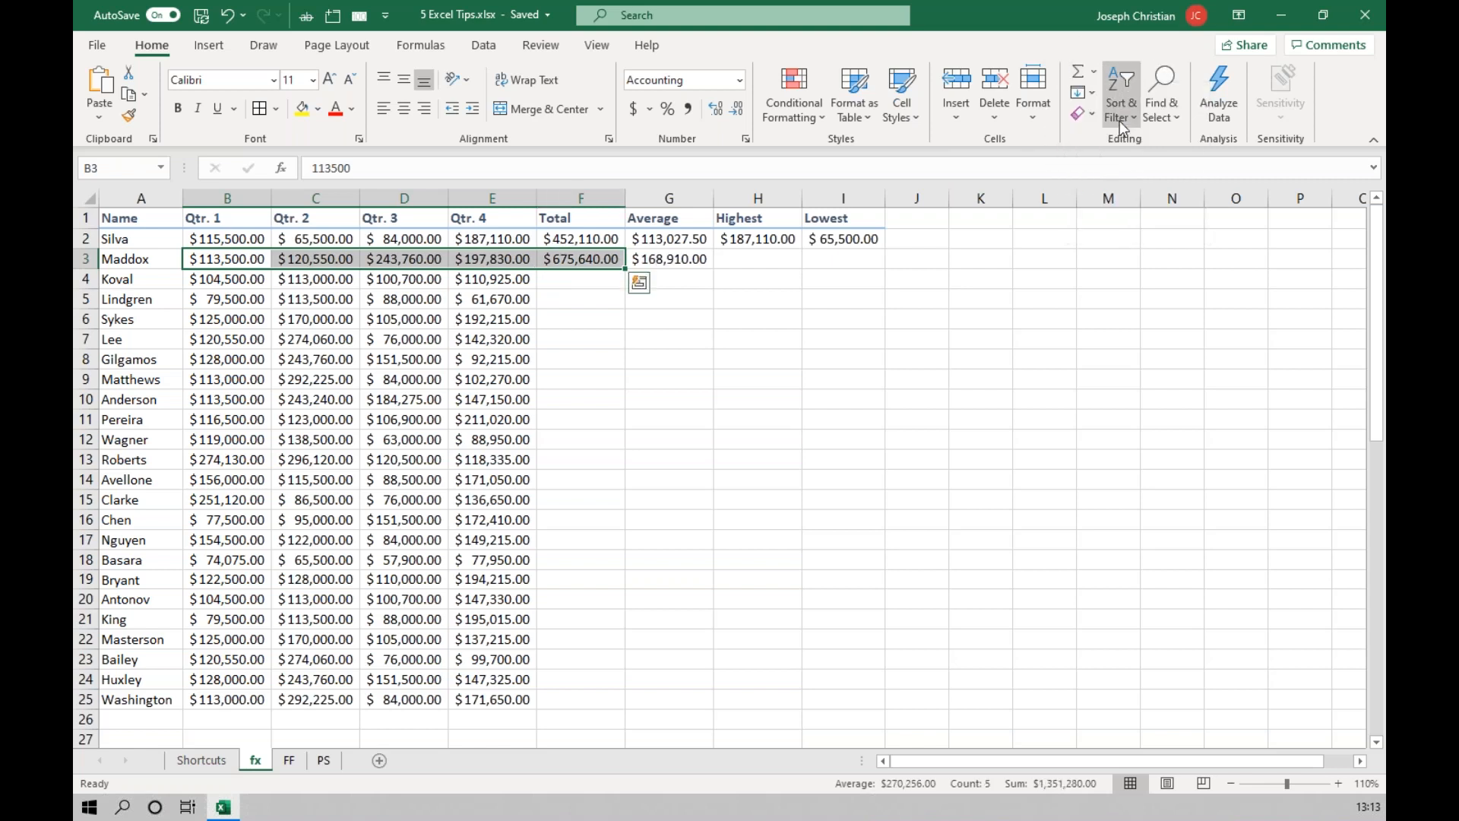
pyautogui.click(672, 260)
# Calculate the second person's Highest in H3 and Lowest in I3 by applying Max and Min to the preselected range B3:E3.
pyautogui.moveTo(249, 261); pyautogui.dragTo(475, 258)
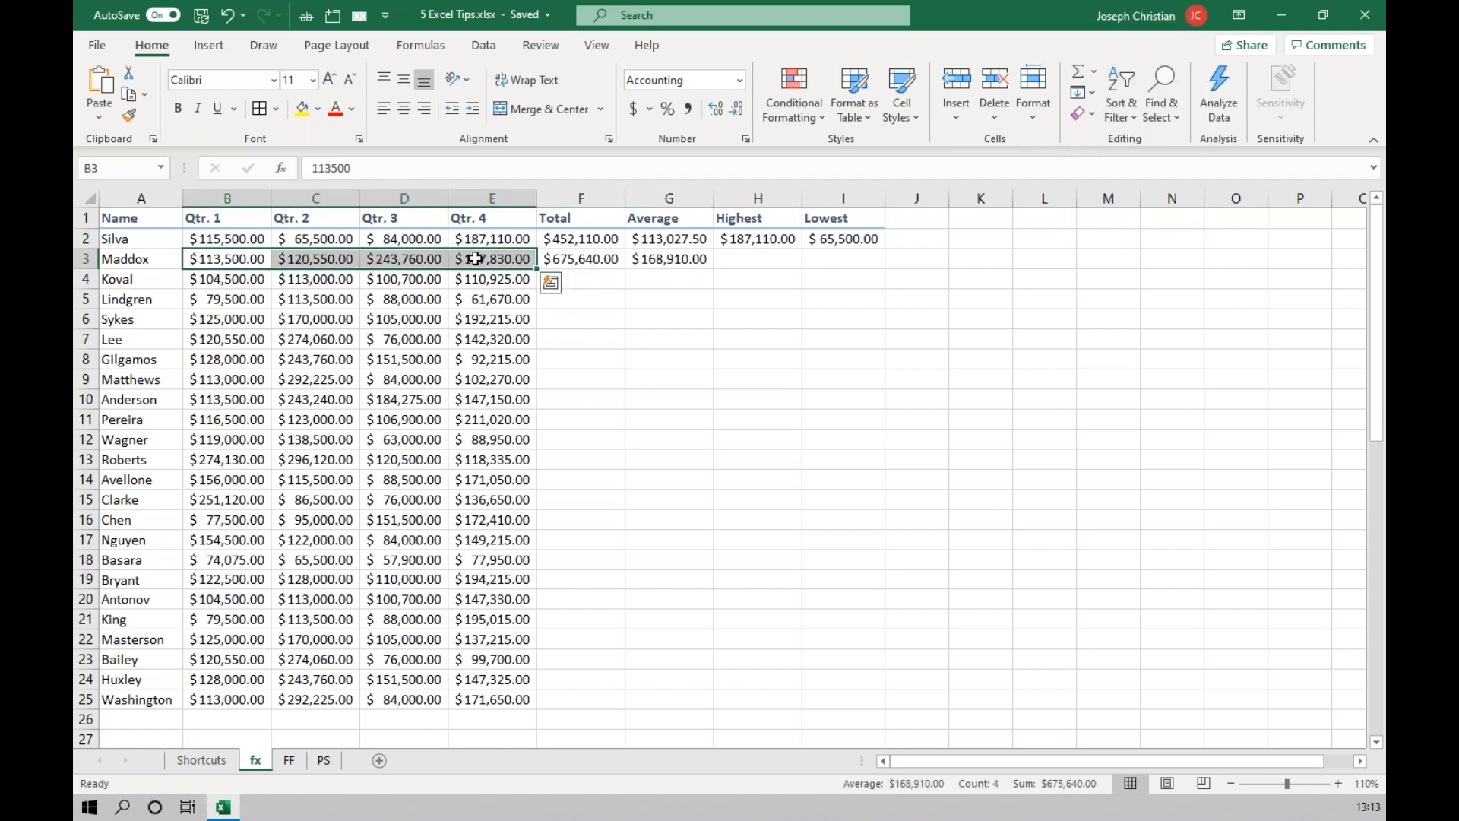
pyautogui.click(1099, 76)
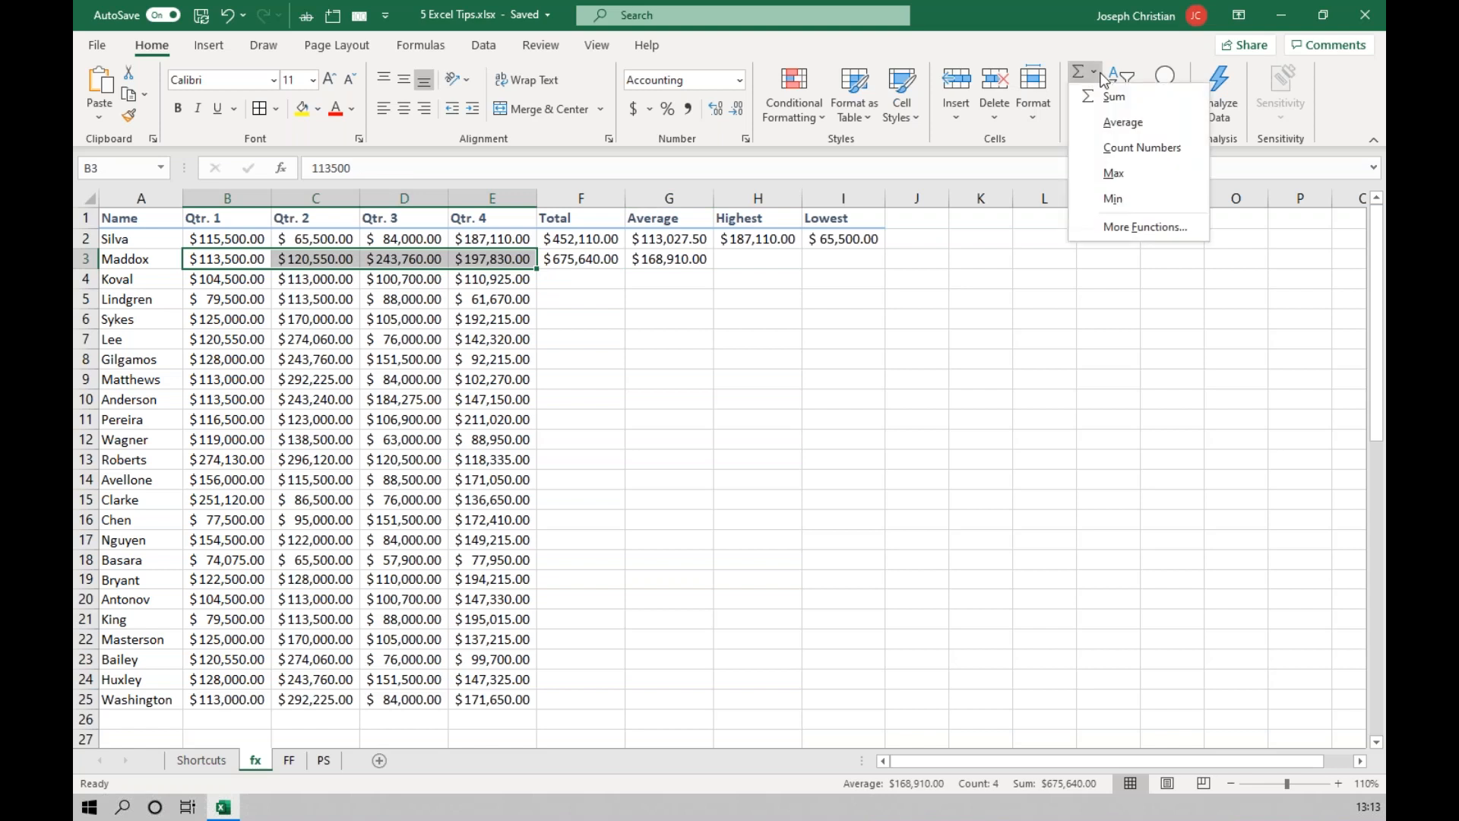
pyautogui.click(1114, 174)
pyautogui.moveTo(245, 268); pyautogui.dragTo(479, 259)
pyautogui.click(1099, 74)
pyautogui.click(1131, 198)
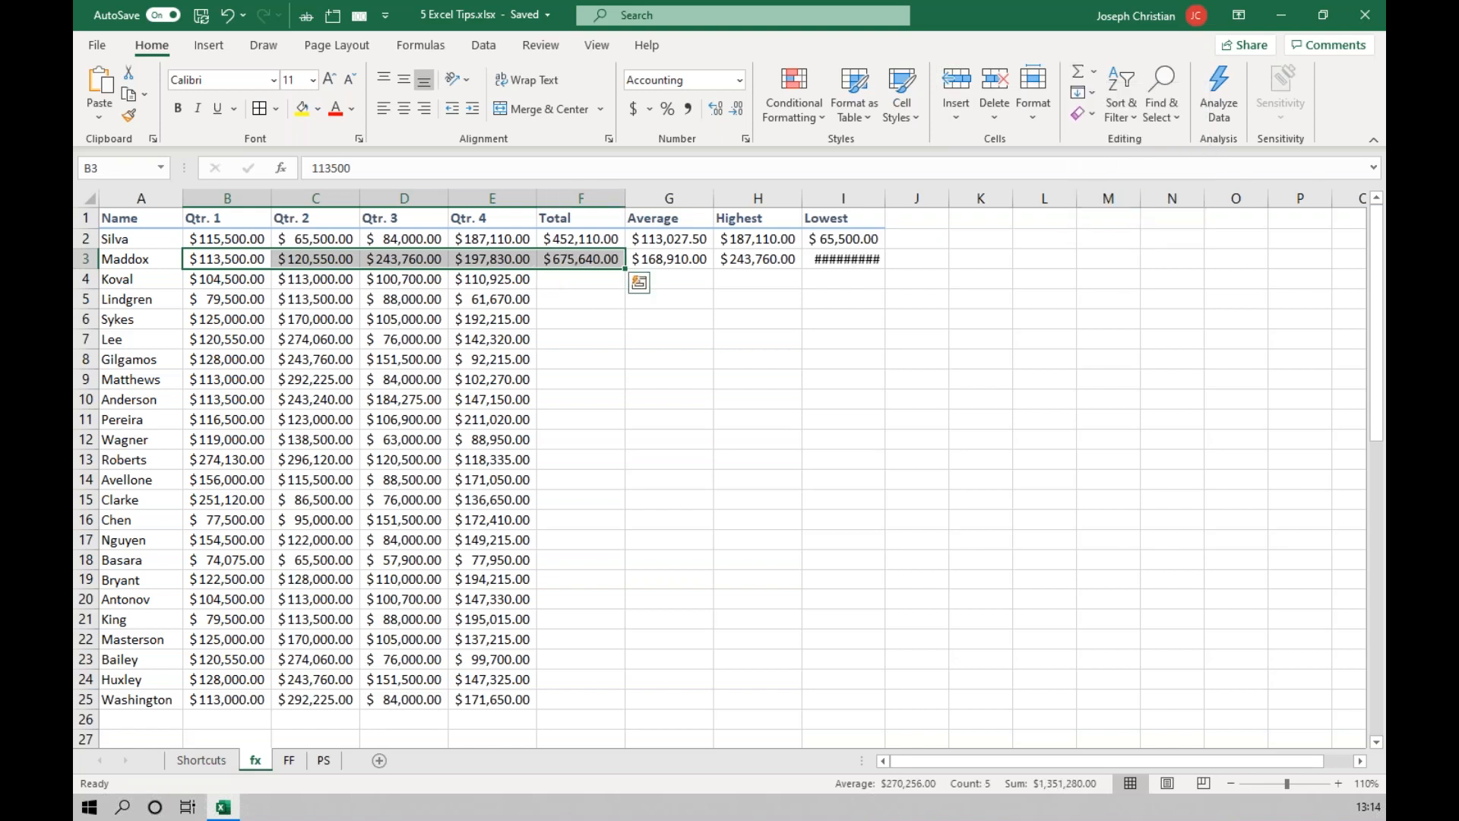
# AutoFit the Lowest column I and insert an AutoSum of B4:E4 in the Total cell F4.
pyautogui.doubleClick(885, 198)
pyautogui.click(581, 279)
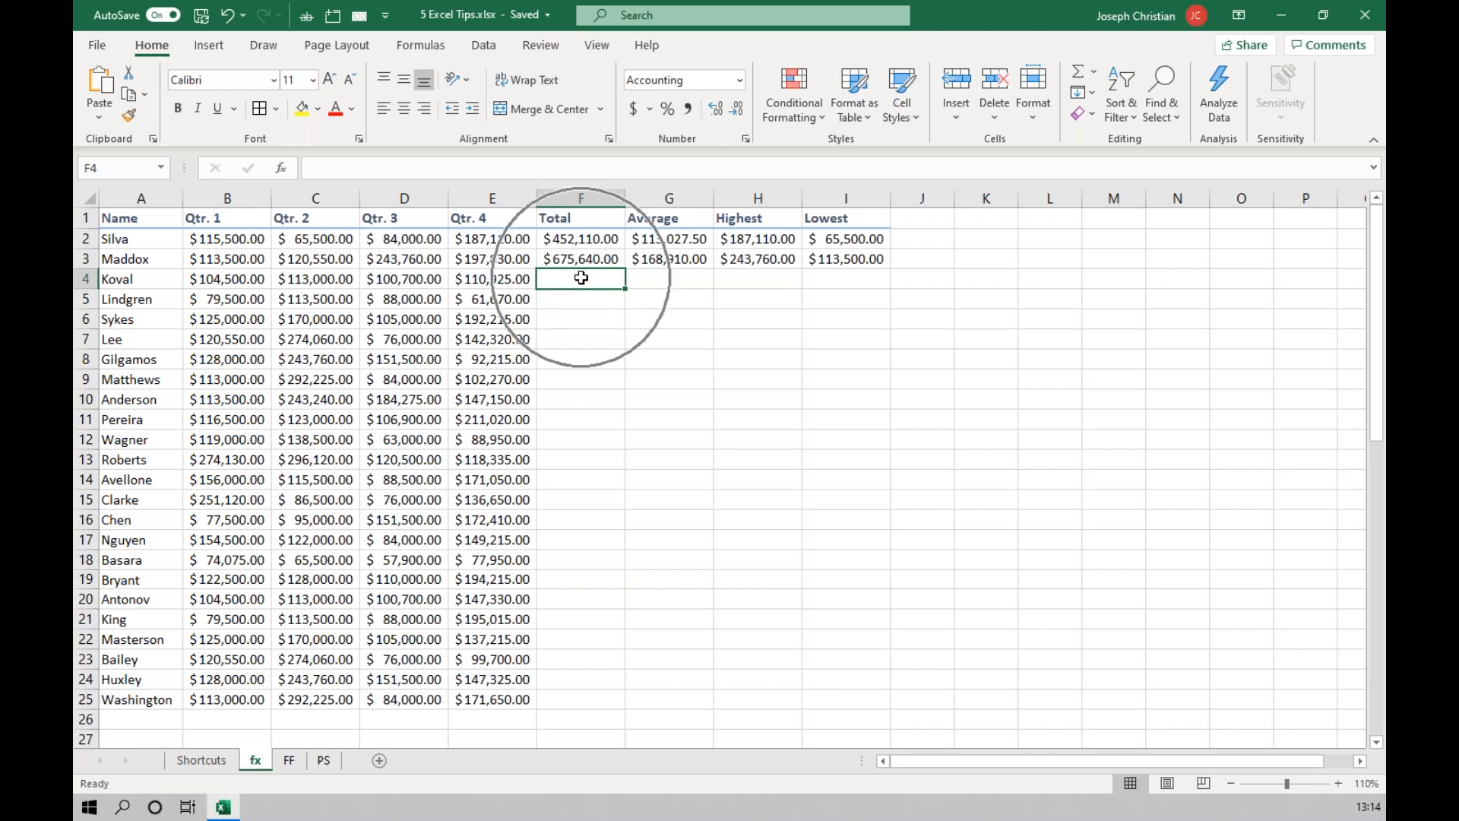
pyautogui.hotkey('alt', '=')
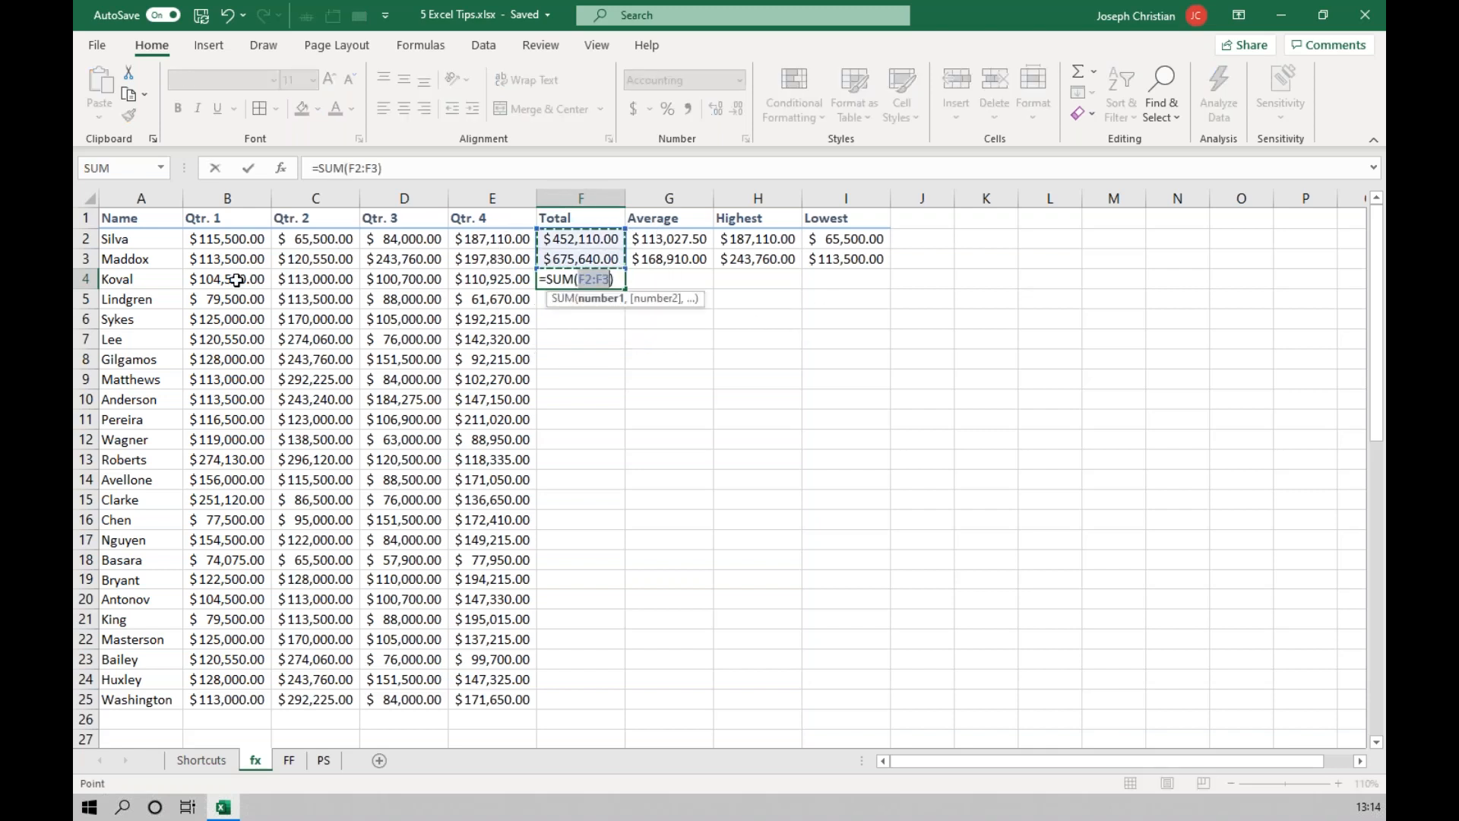
pyautogui.moveTo(232, 279); pyautogui.dragTo(454, 279)
pyautogui.press('Return')
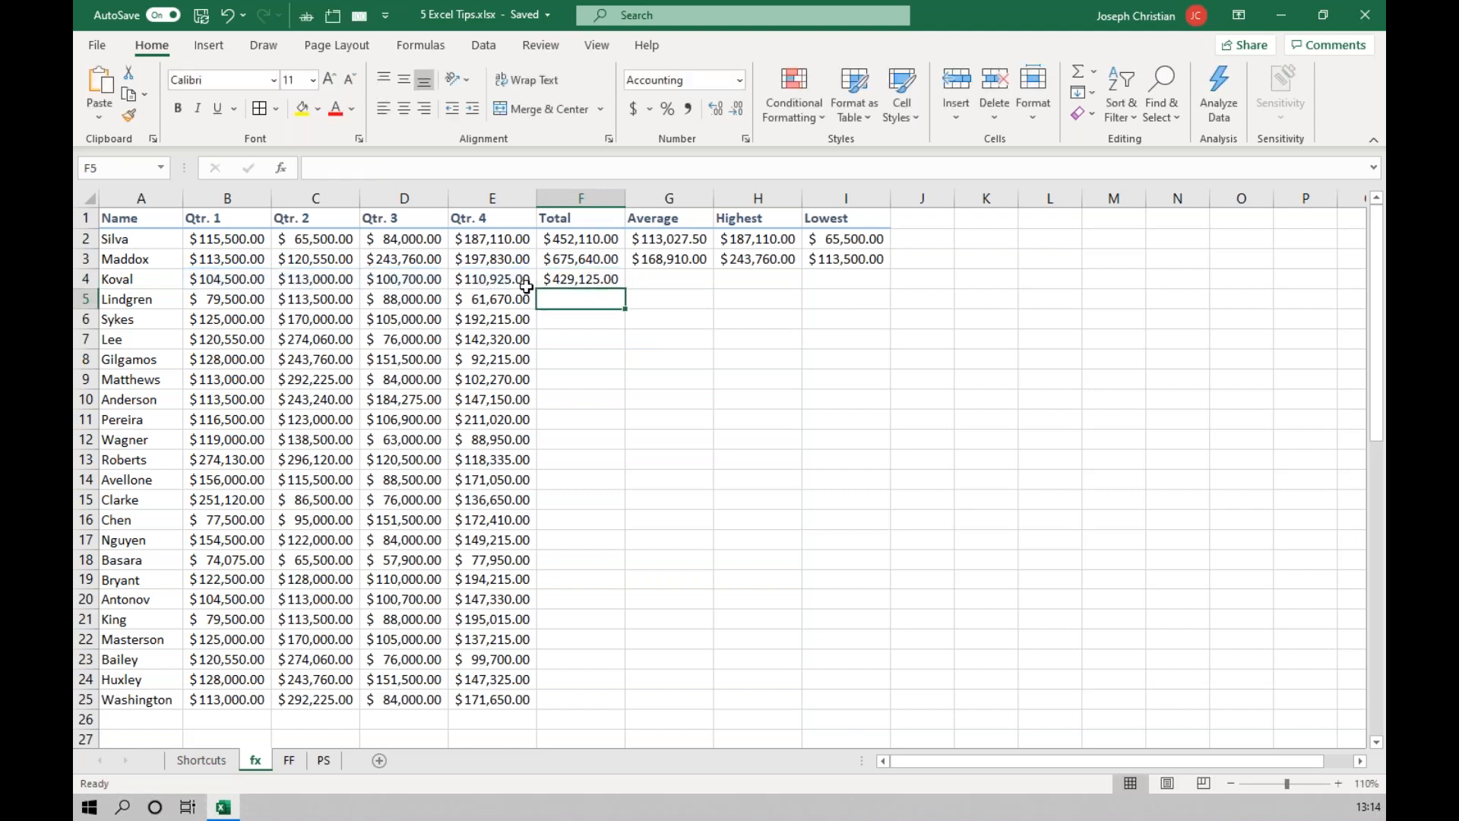
pyautogui.click(1094, 71)
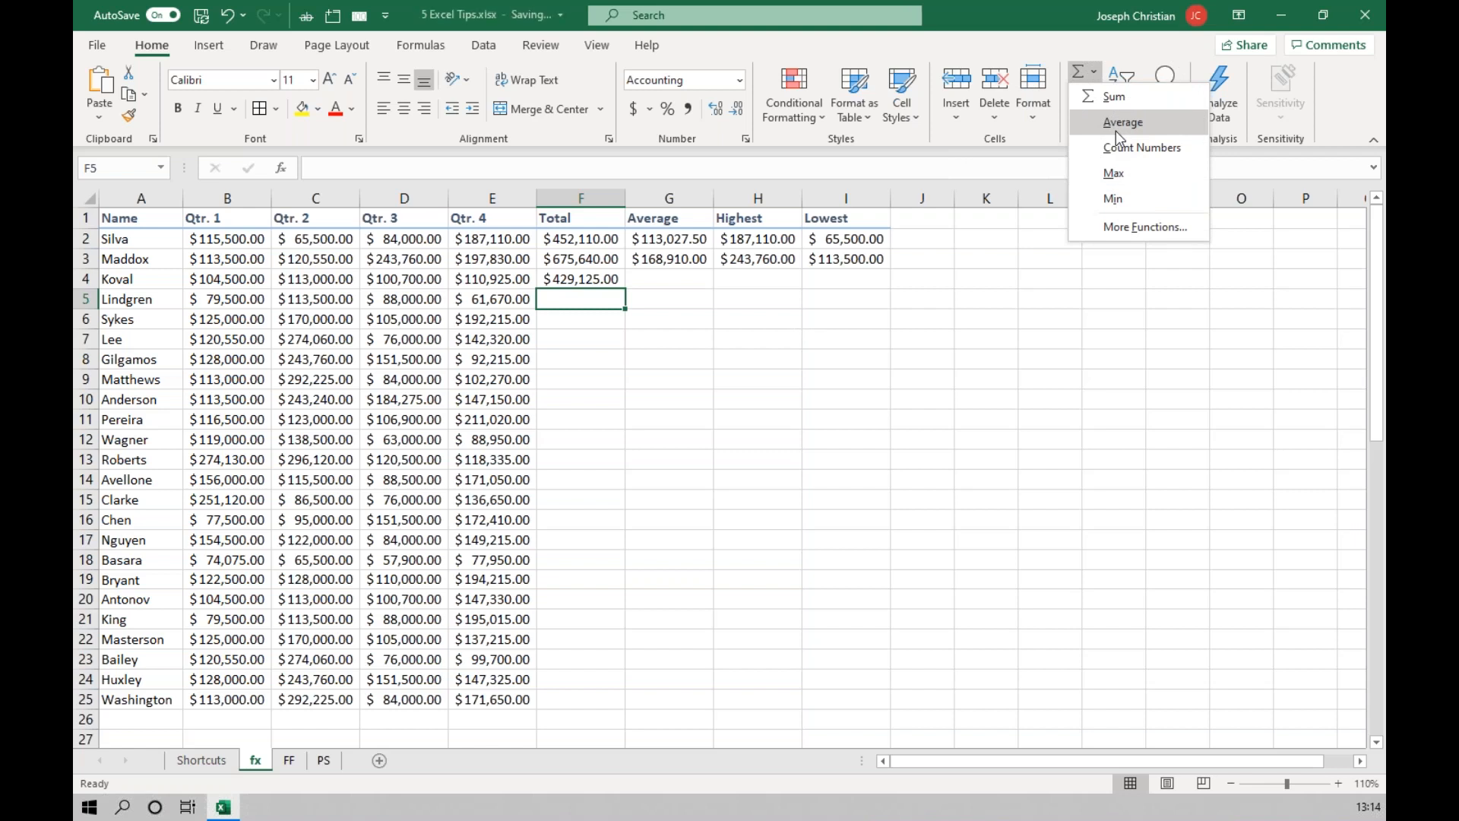
pyautogui.click(838, 318)
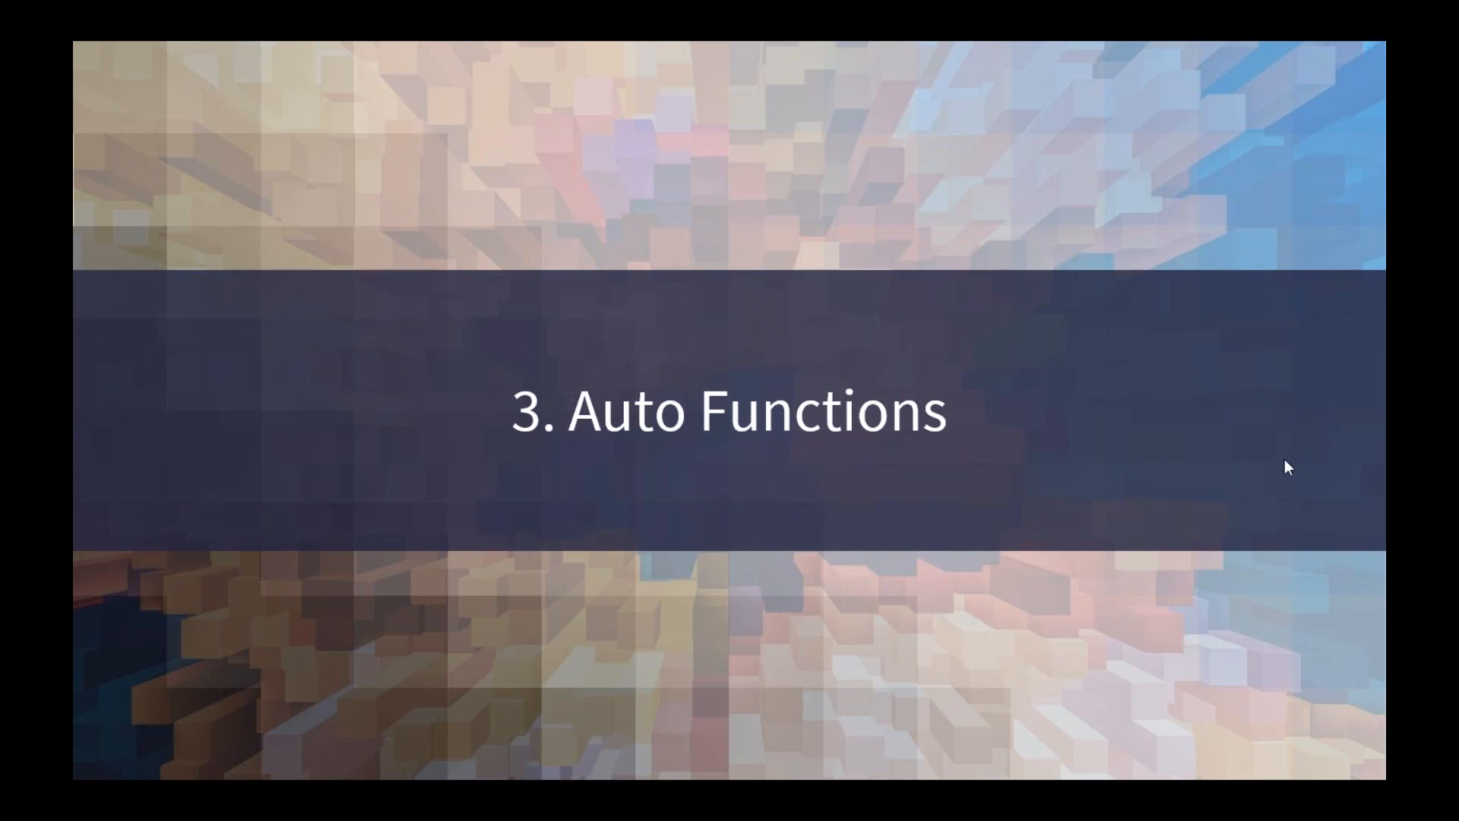
pyautogui.click(1280, 460)
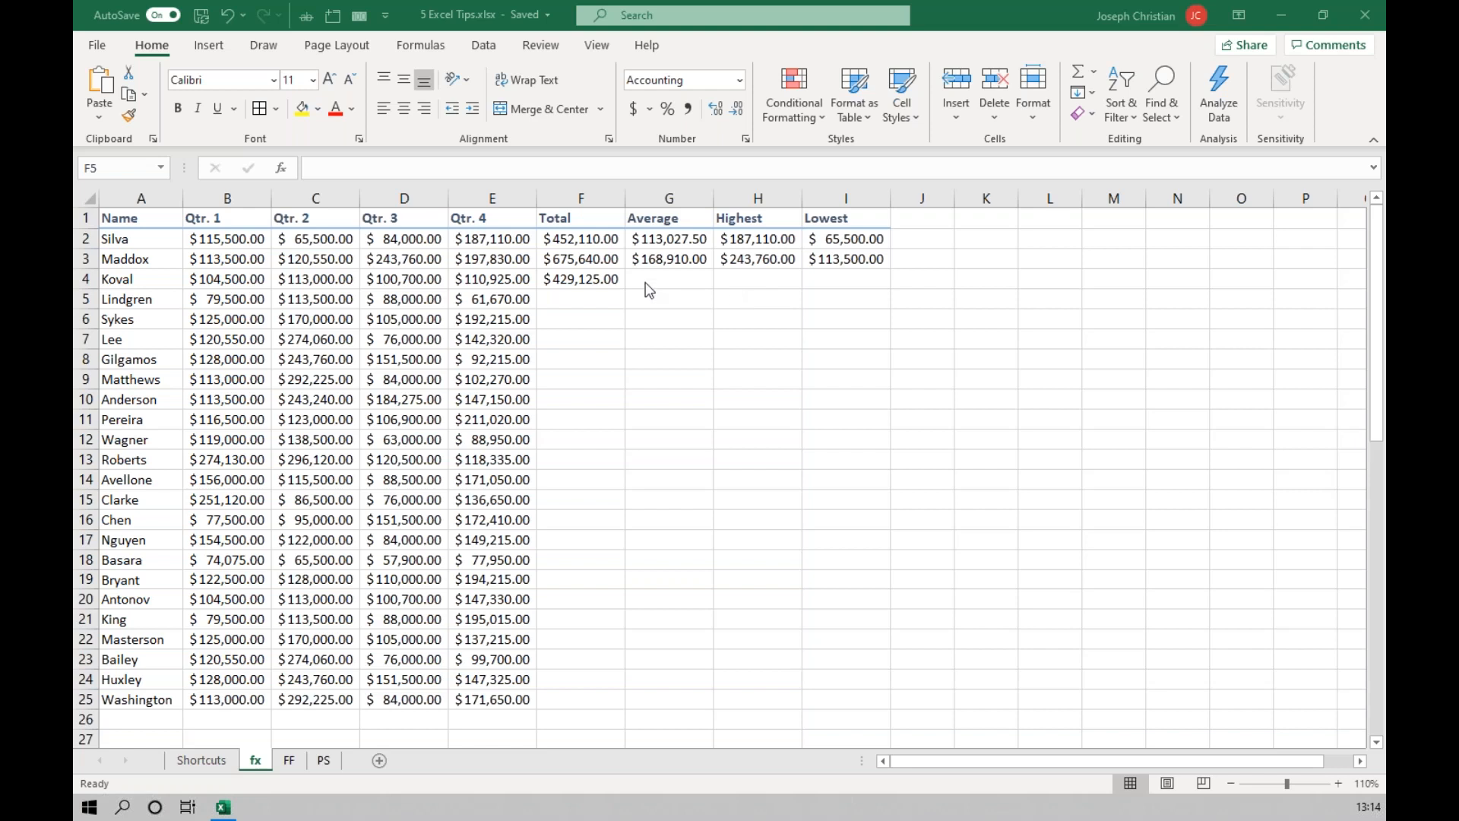
# AutoFit the widths of columns B through I together so that all amounts fit.
pyautogui.click(1338, 782)
pyautogui.click(1339, 782)
pyautogui.click(1339, 784)
pyautogui.scroll(1, 1170, 583)
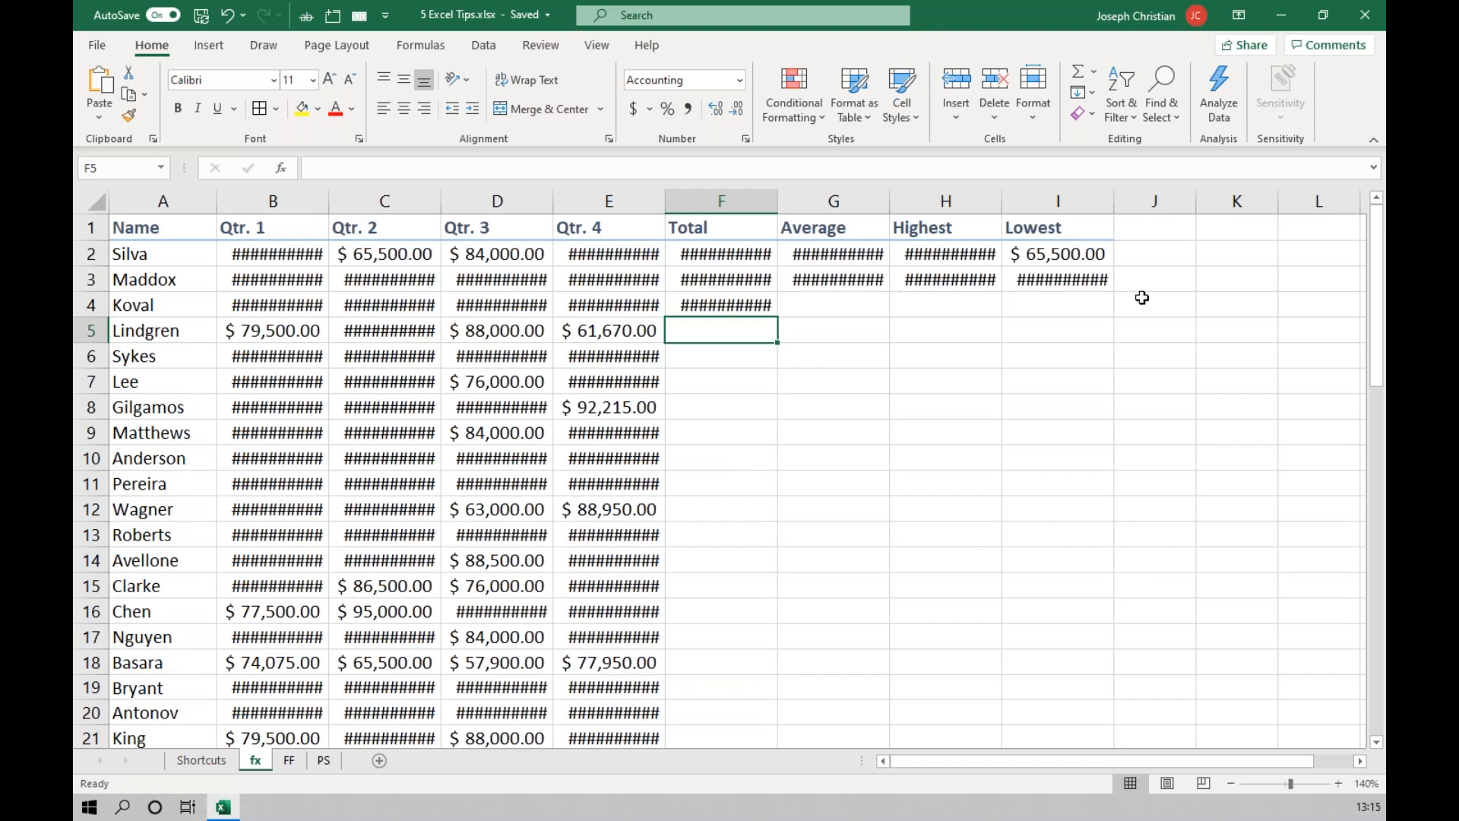
pyautogui.moveTo(263, 199); pyautogui.dragTo(1058, 198)
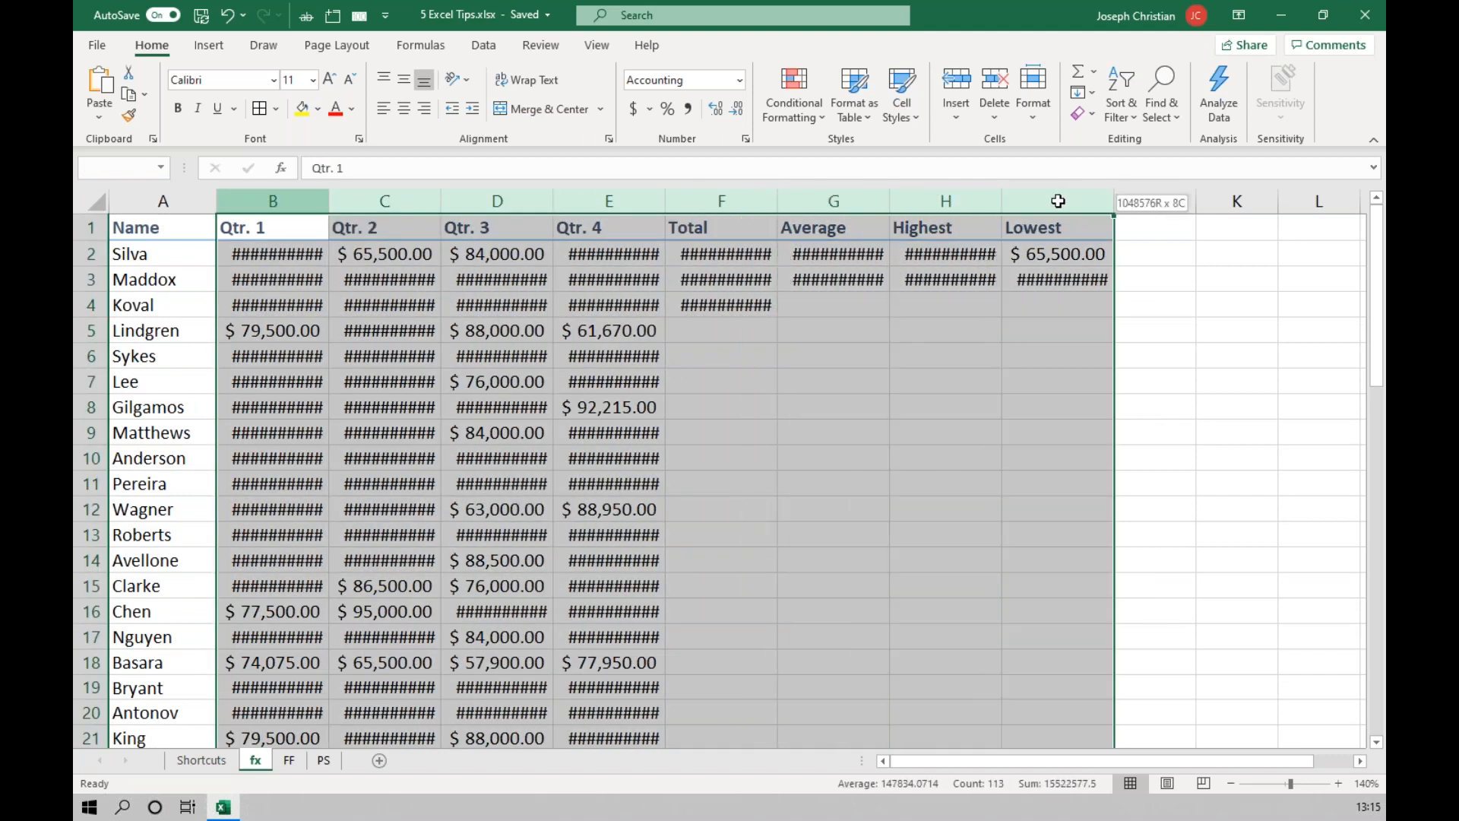
pyautogui.press('ctrl')
pyautogui.press('ctrl')
pyautogui.press('ctrl')
pyautogui.press('ctrl')
pyautogui.press('ctrl')
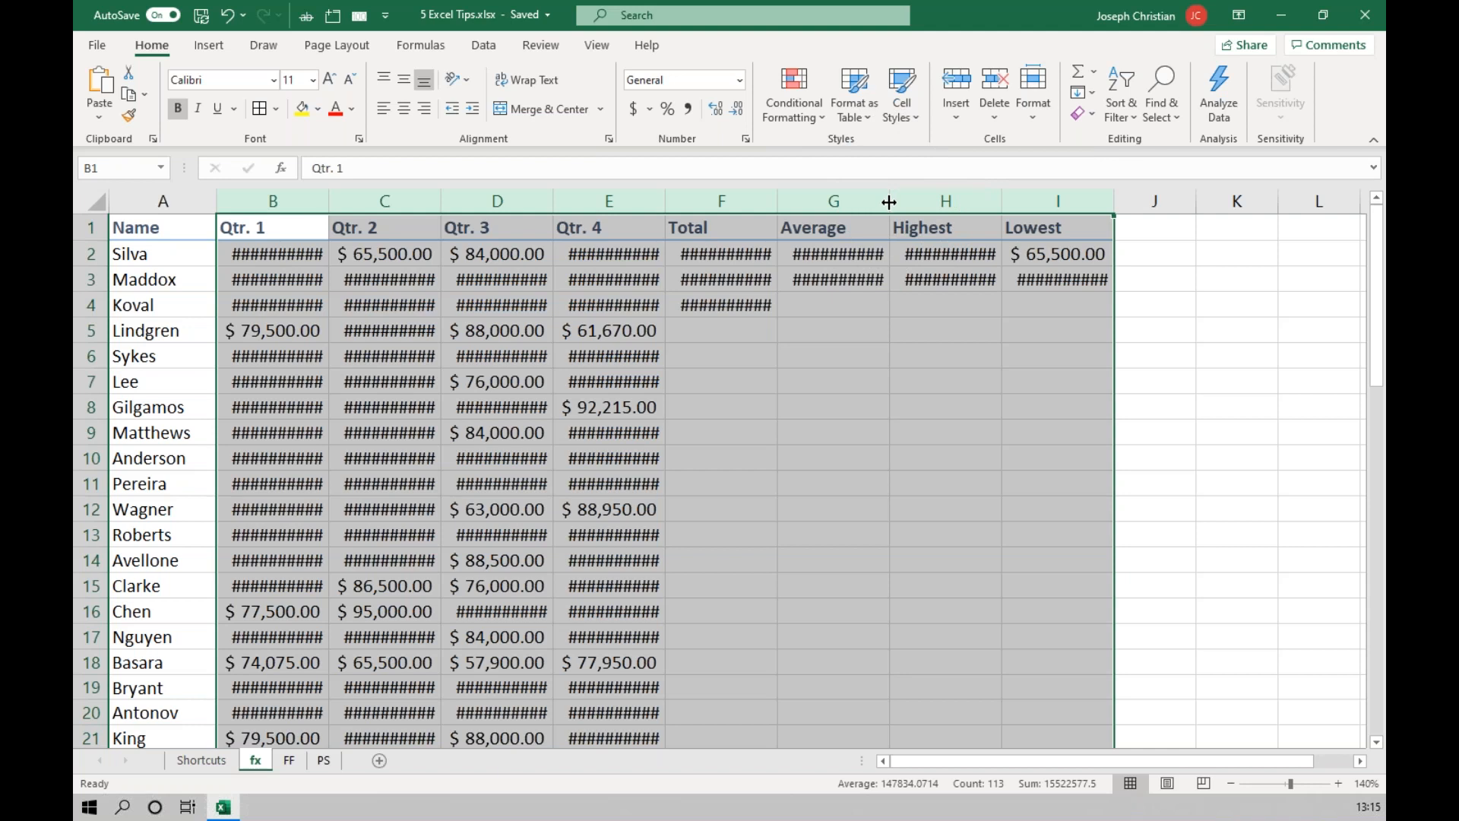
pyautogui.press('ctrl')
pyautogui.press('ctrl')
pyautogui.press('ctrl')
pyautogui.press('ctrl')
pyautogui.press('ctrl')
pyautogui.doubleClick(888, 201)
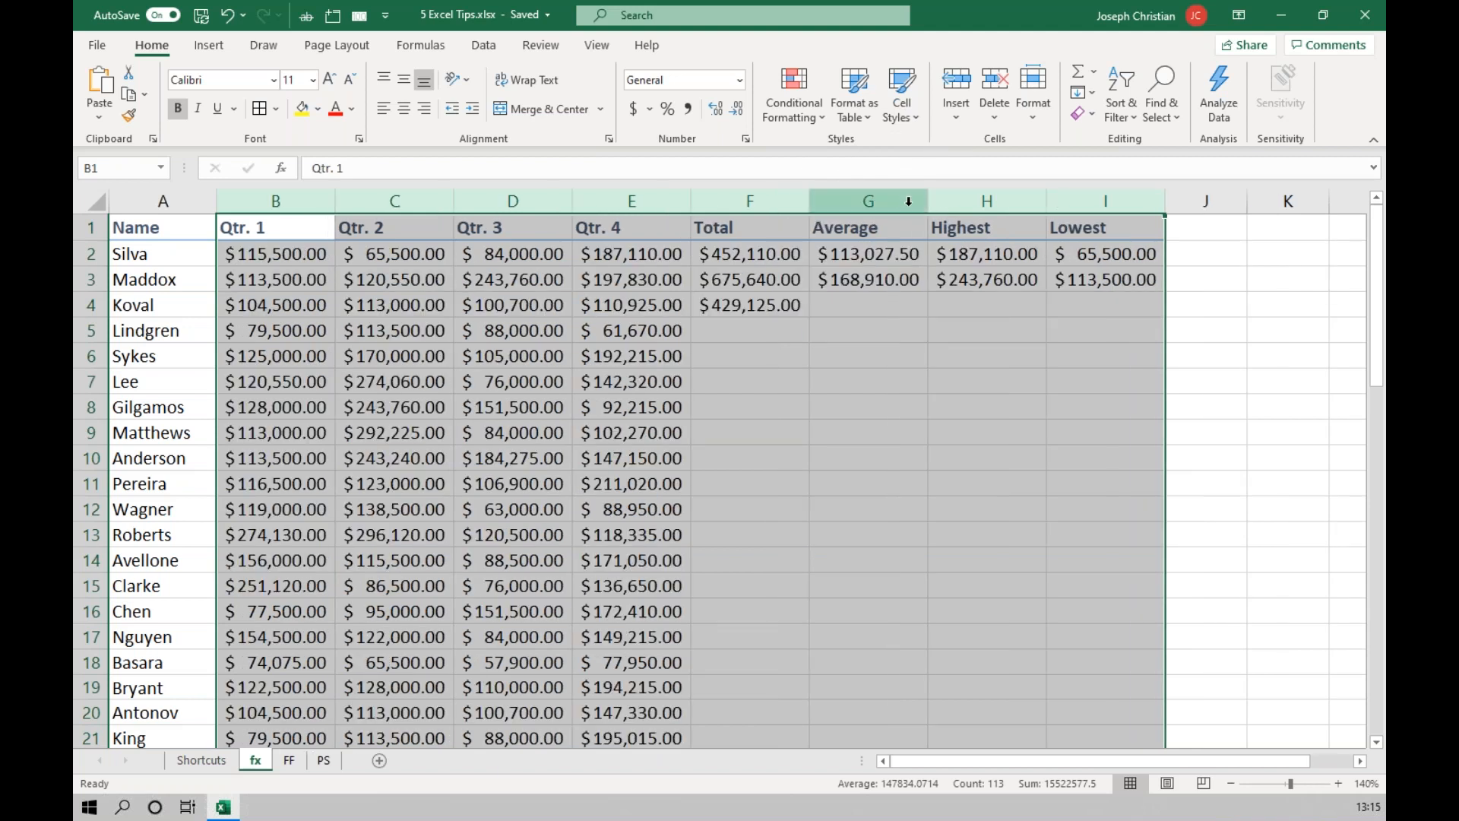
pyautogui.click(1033, 485)
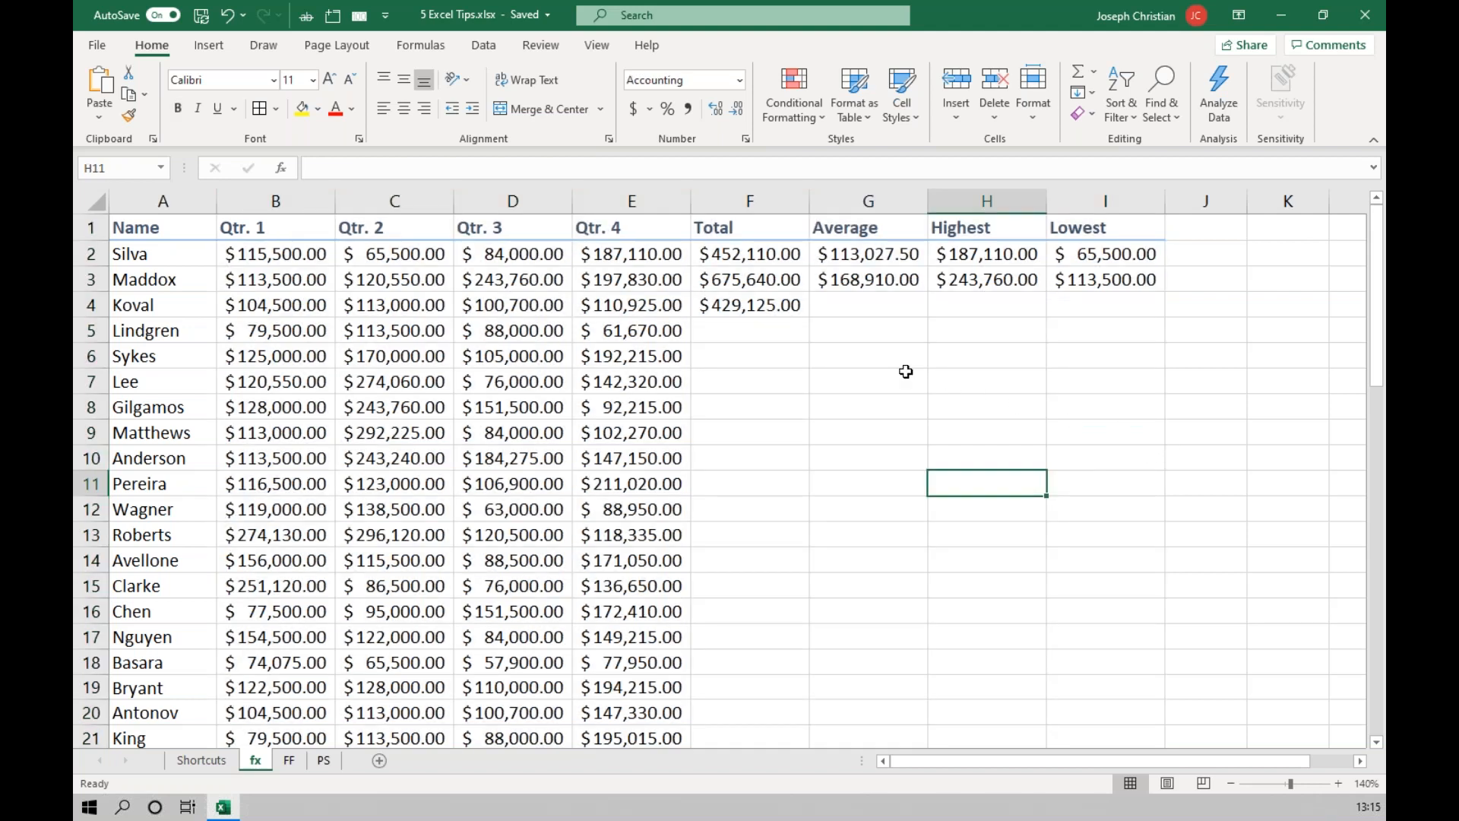
# Fill the Total formula in F4 down one row into F5.
pyautogui.click(752, 306)
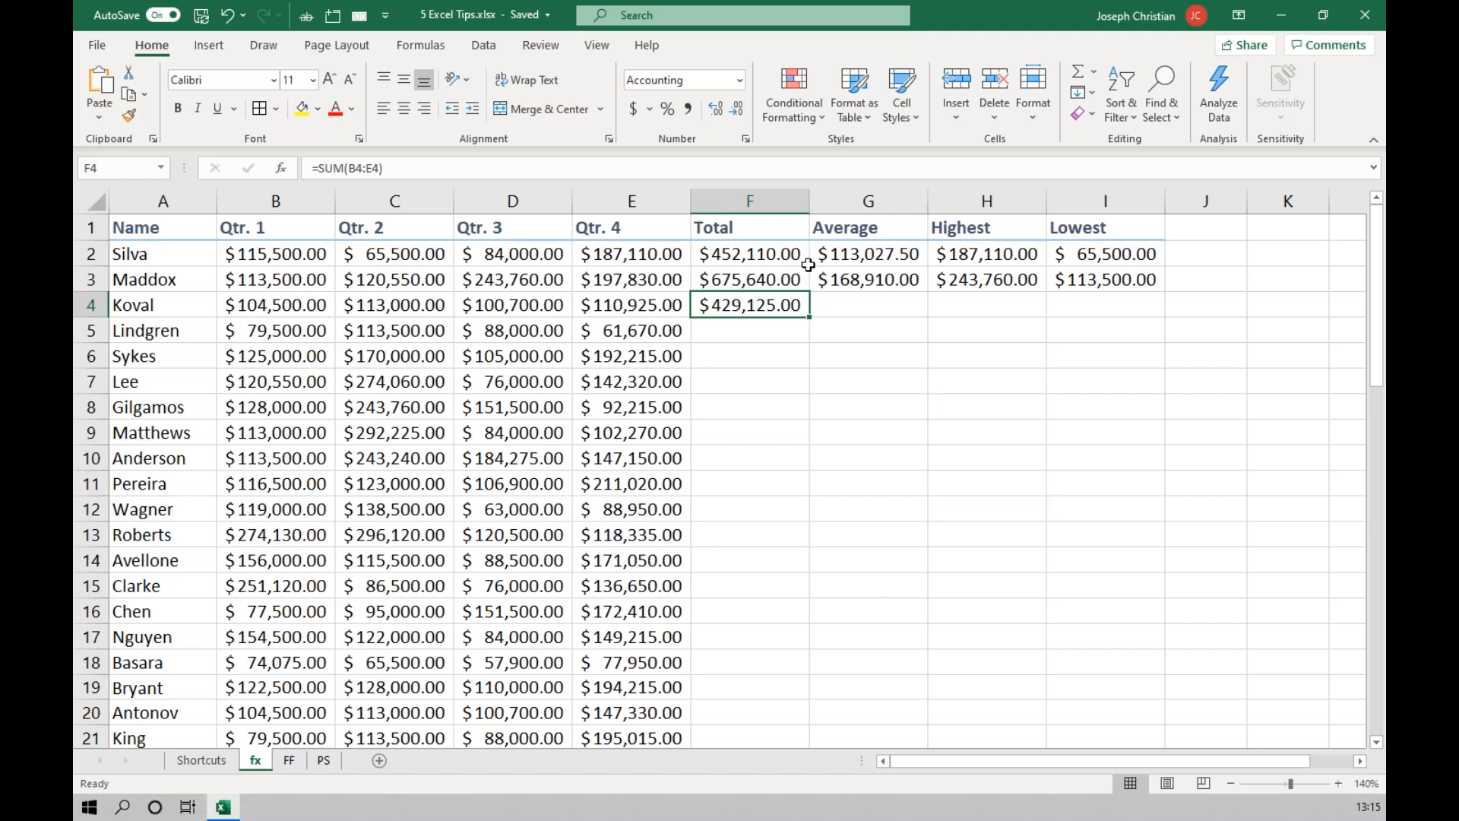
pyautogui.click(746, 307)
pyautogui.click(747, 307)
pyautogui.click(808, 316)
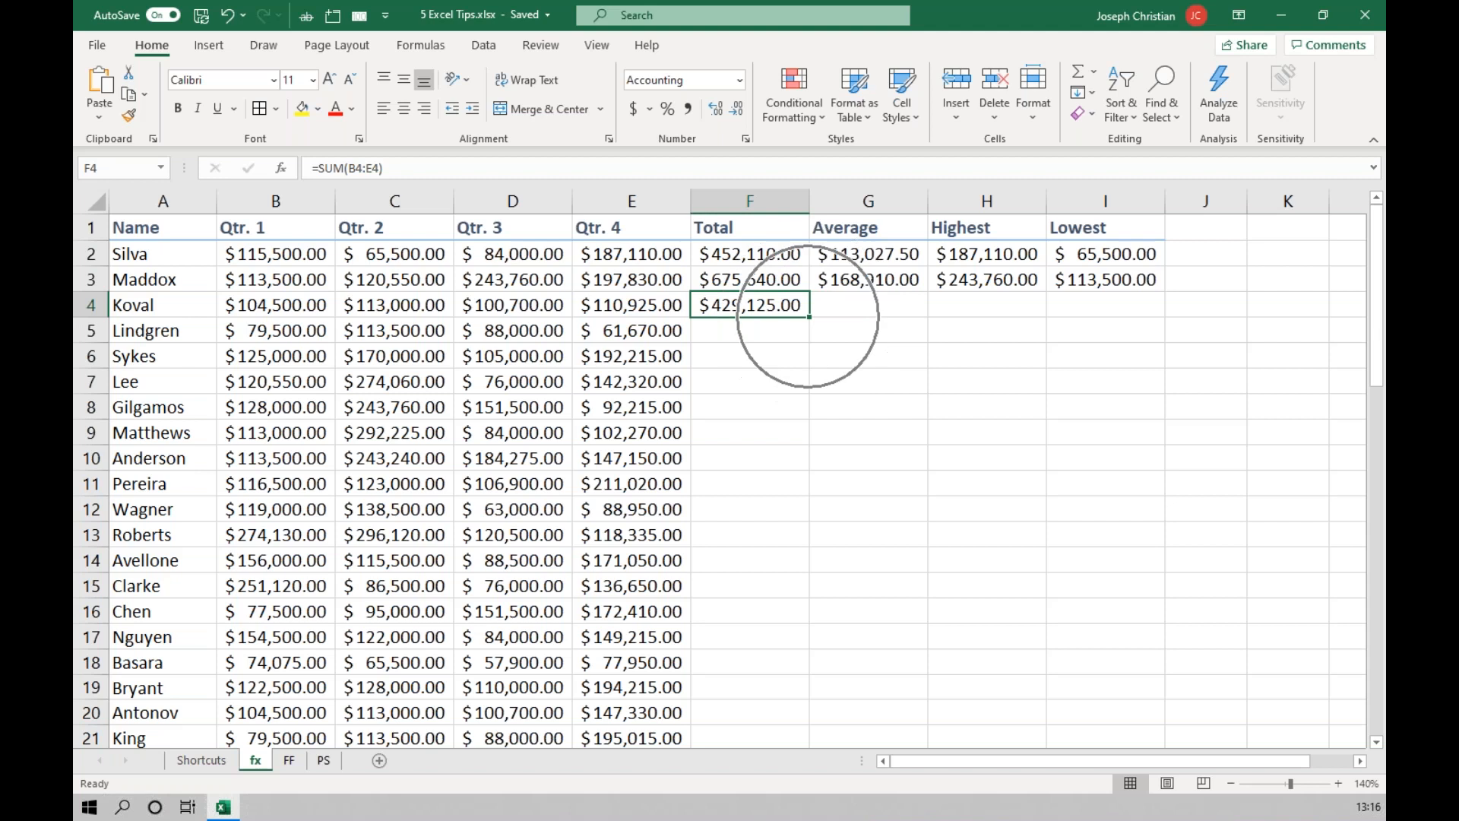
pyautogui.moveTo(808, 316)
pyautogui.mouseDown()
pyautogui.moveTo(810, 344)
pyautogui.moveTo(810, 316)
pyautogui.mouseUp()
pyautogui.press('ctrl')
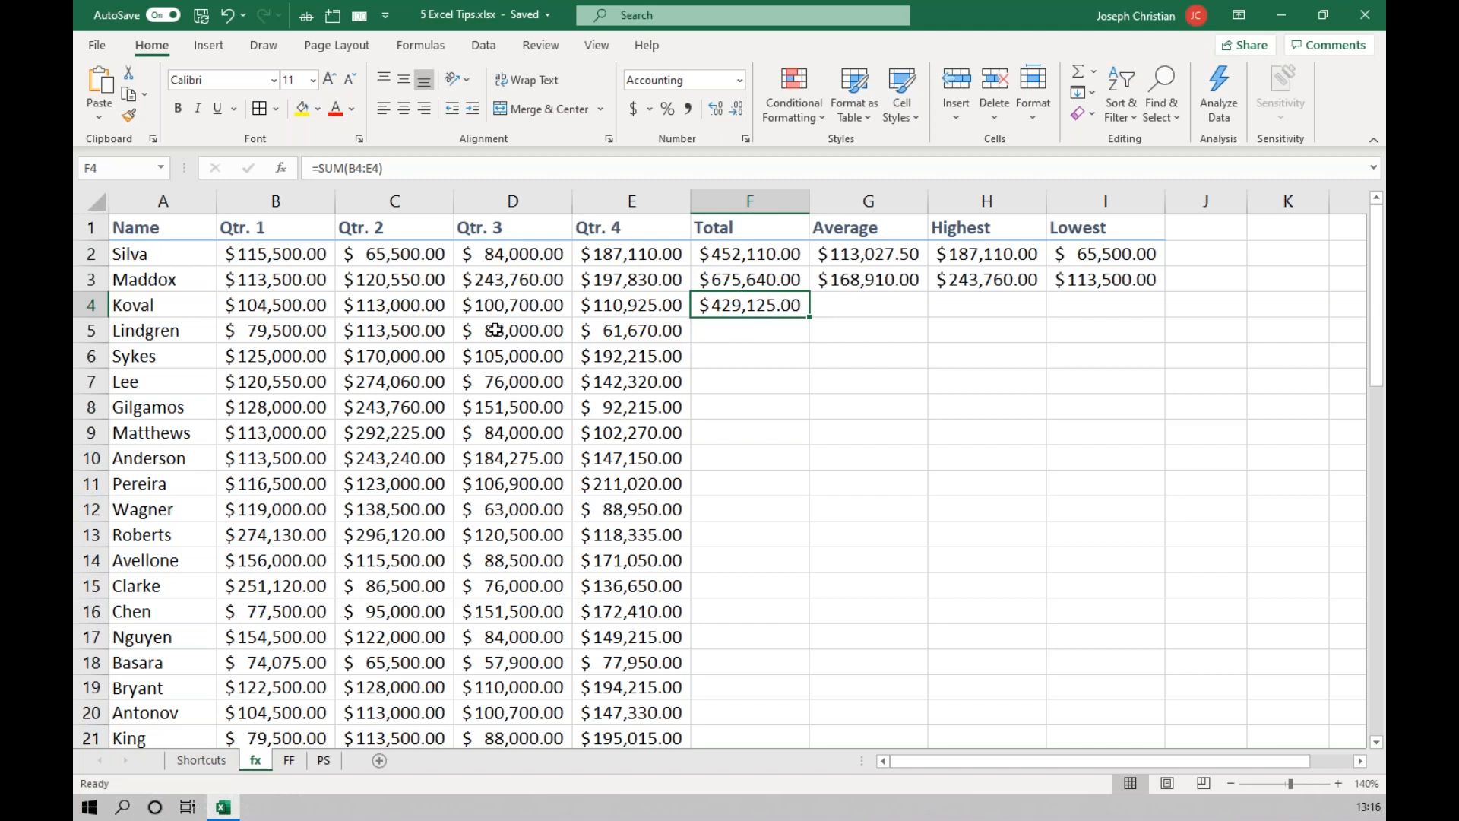
pyautogui.click(89, 332)
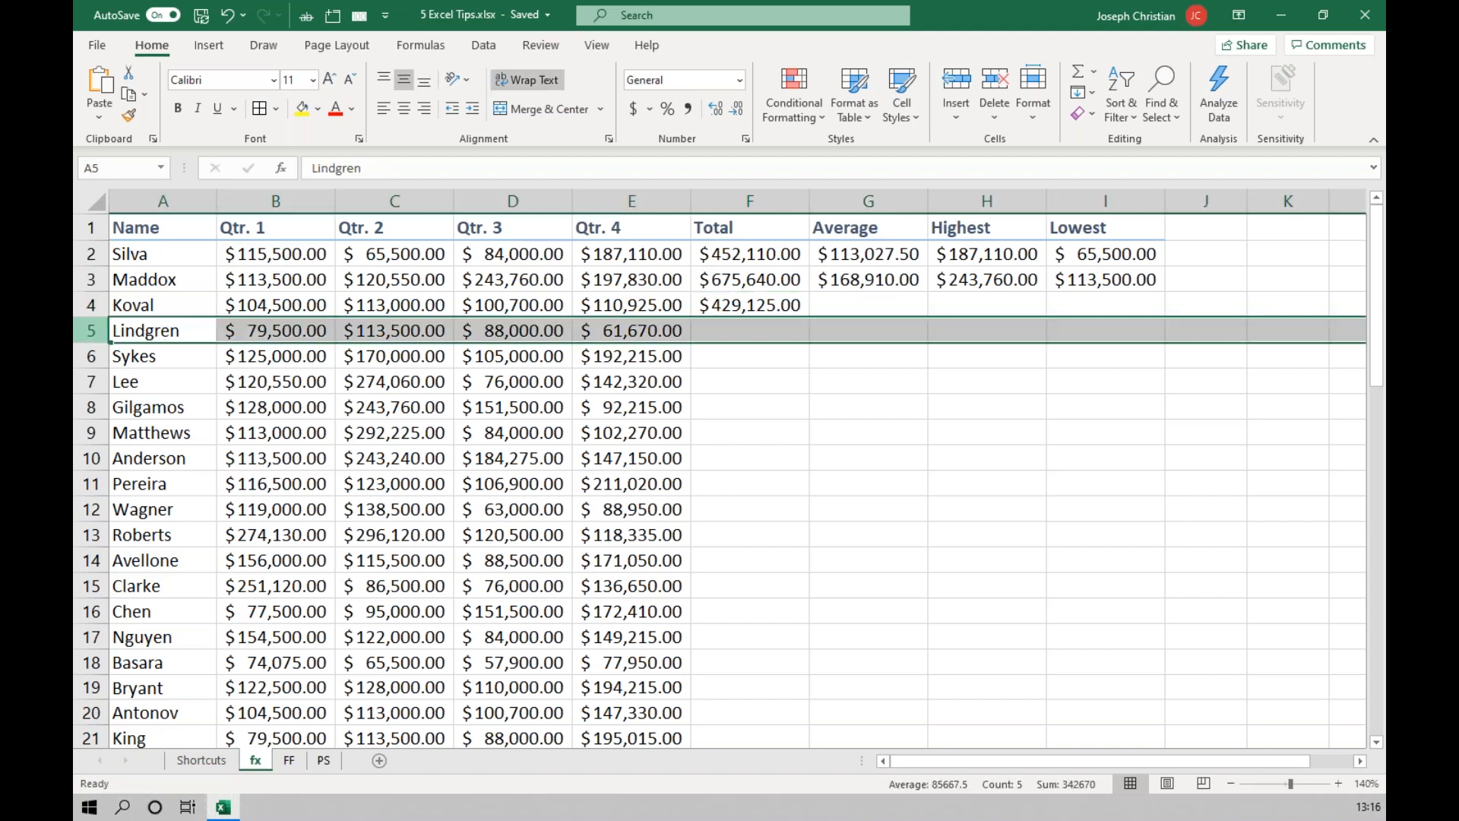
pyautogui.click(756, 304)
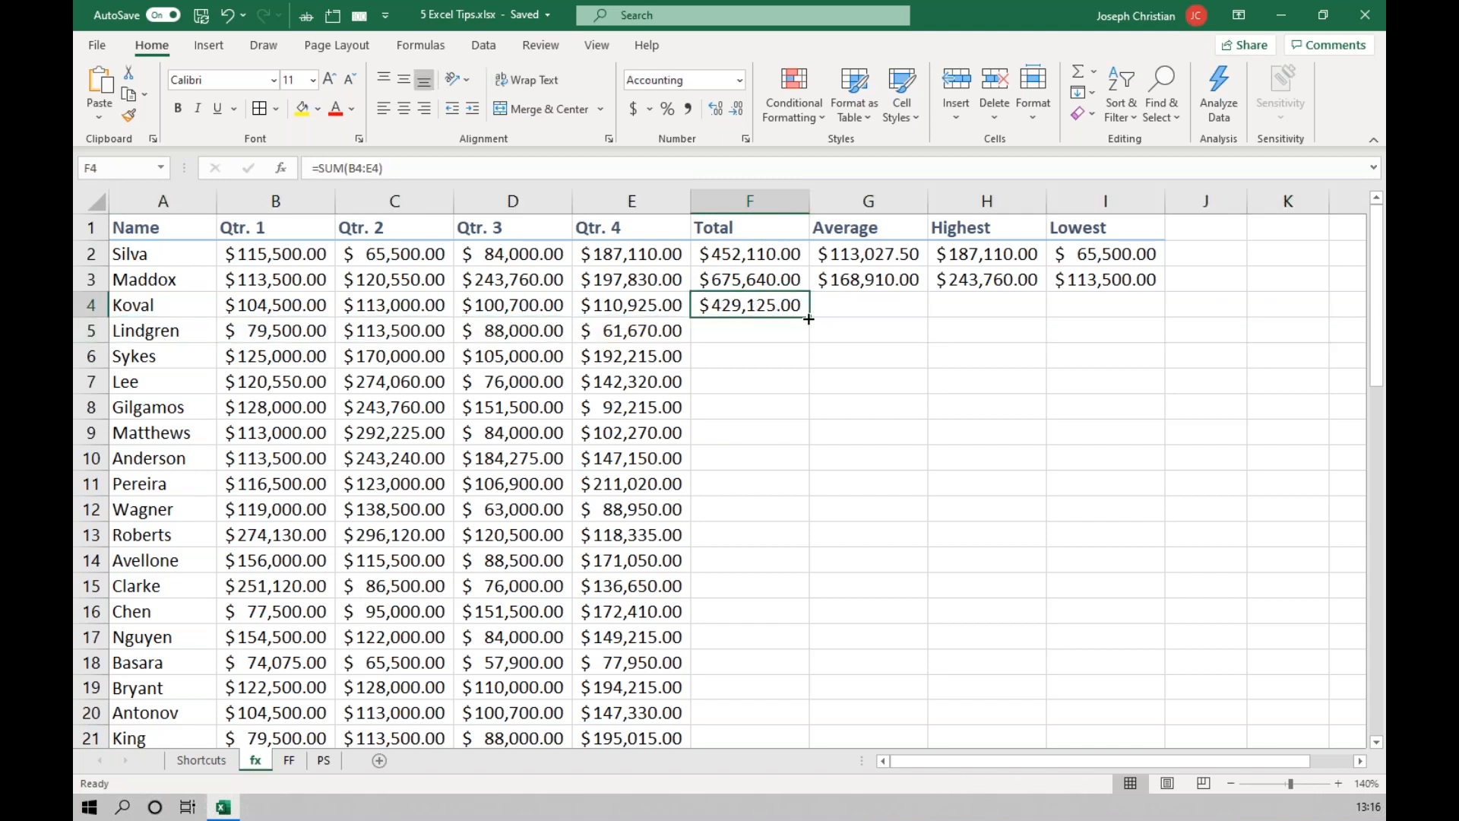
pyautogui.moveTo(808, 317); pyautogui.dragTo(810, 345)
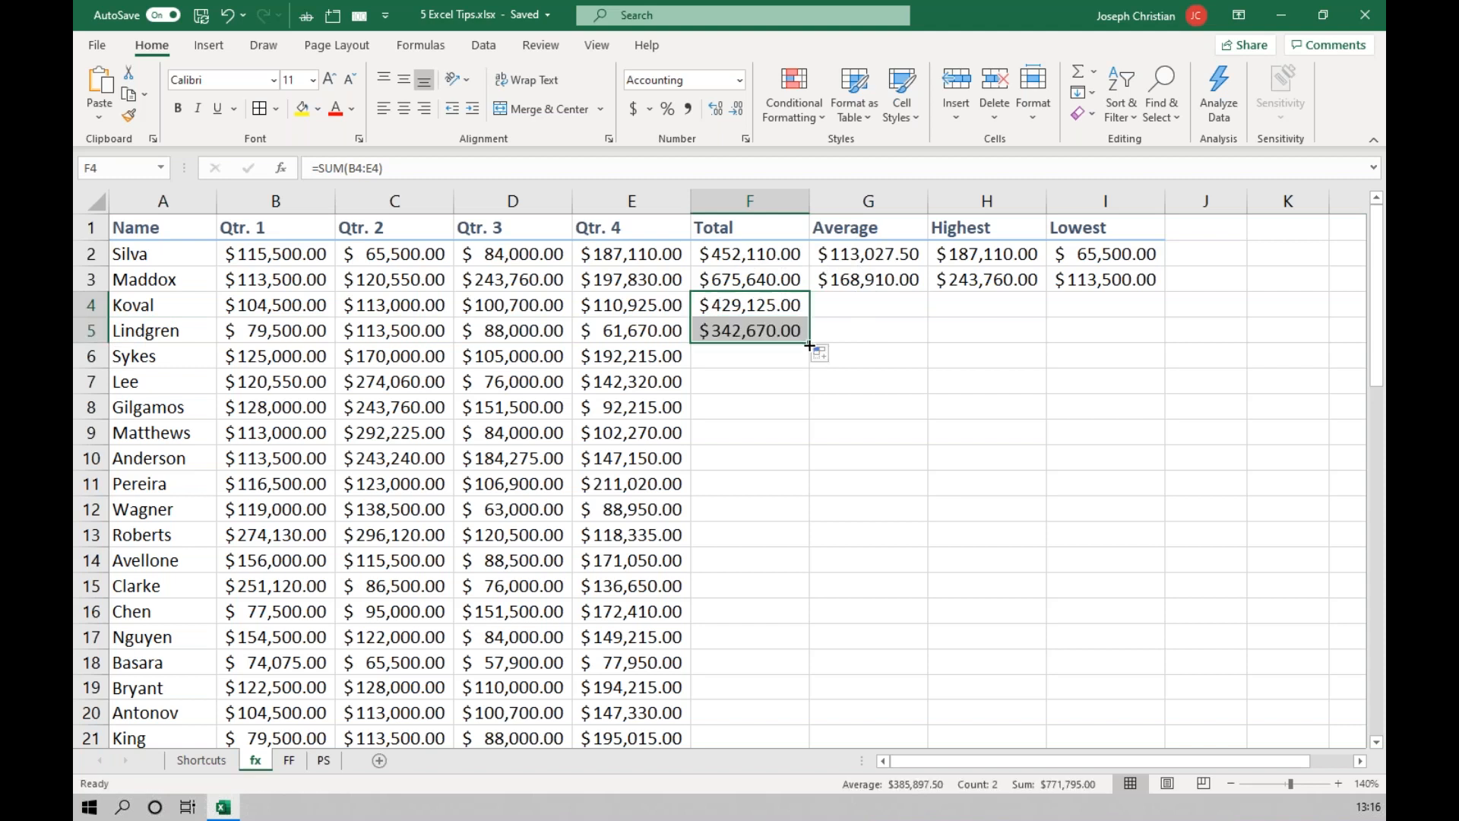
# Auto-fill the Total formula from F5 down to the last person's row, F25.
pyautogui.click(751, 330)
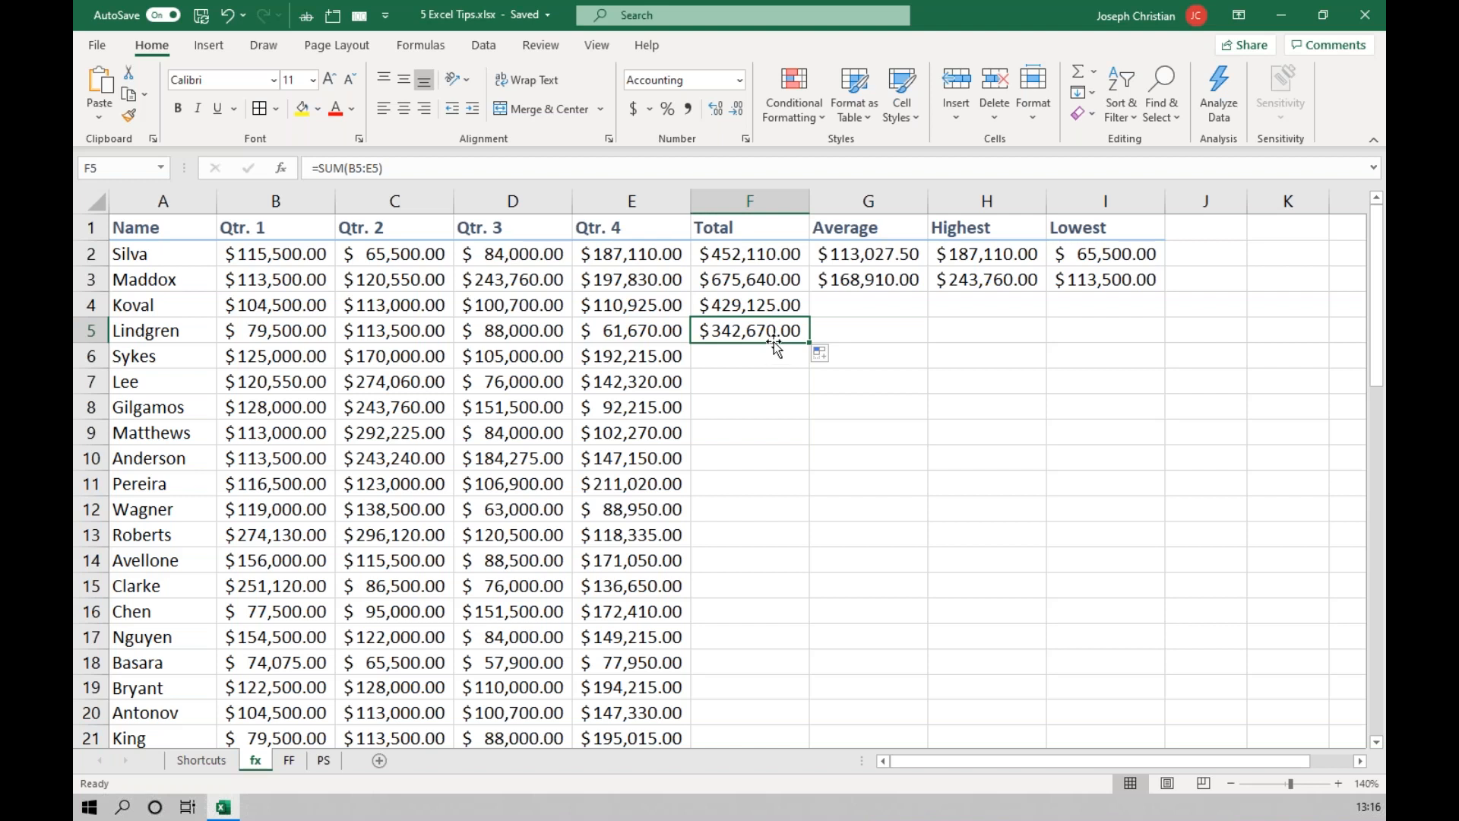
pyautogui.press('ctrl')
pyautogui.press('ctrl')
pyautogui.press('ctrl')
pyautogui.doubleClick(810, 342)
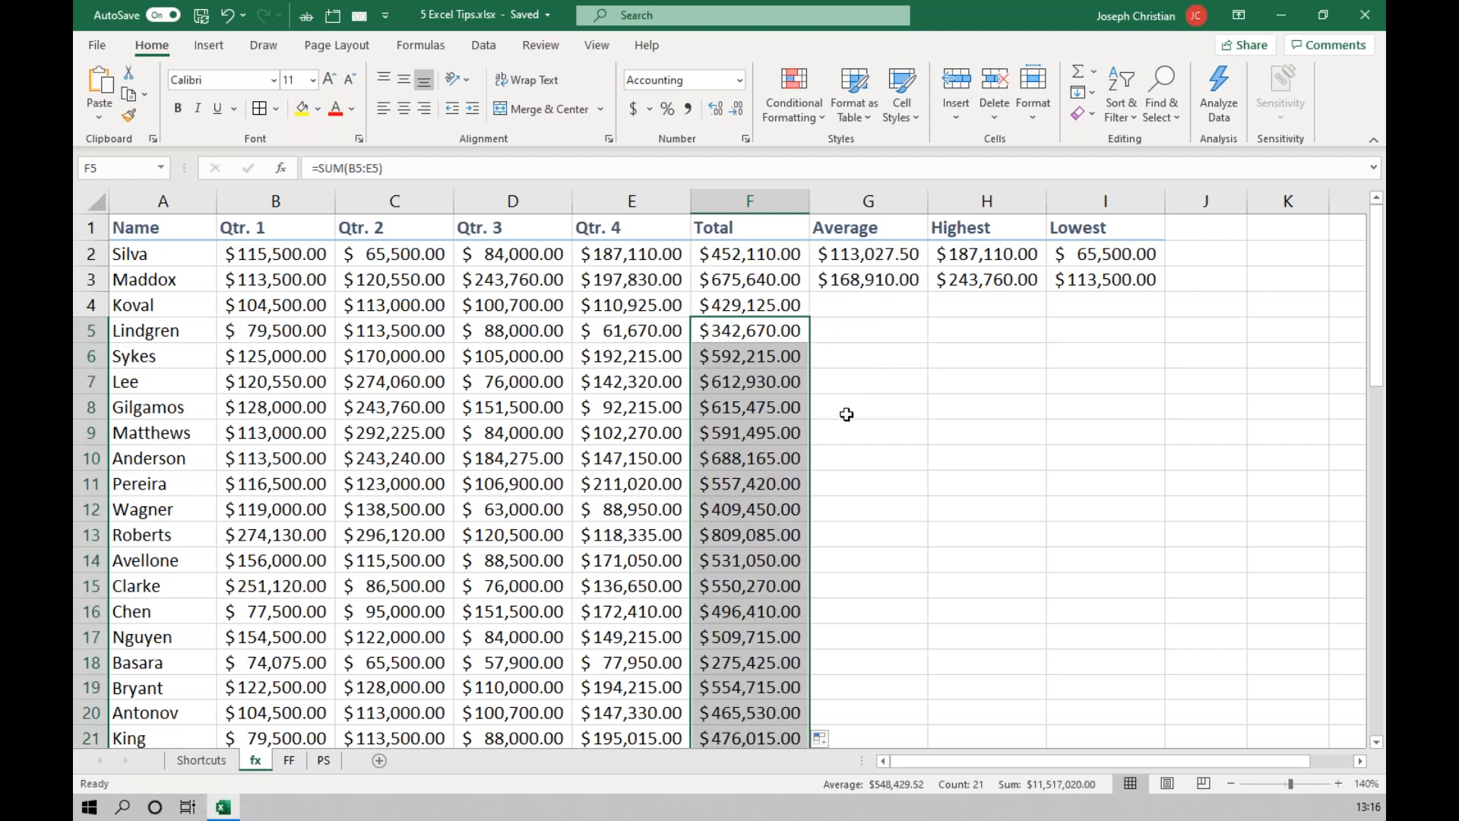
pyautogui.scroll(-4, 825, 382)
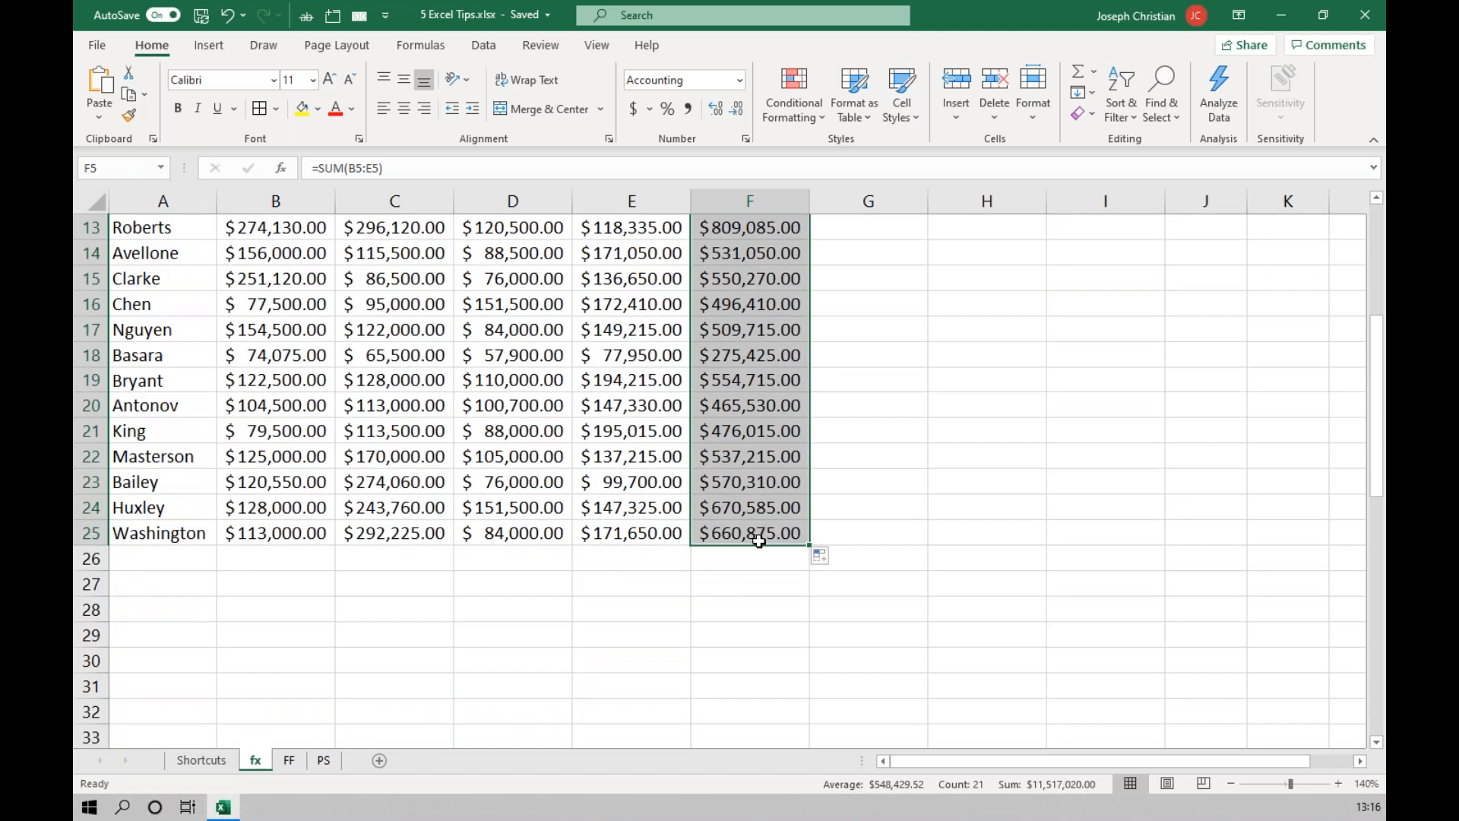
pyautogui.scroll(4, 873, 524)
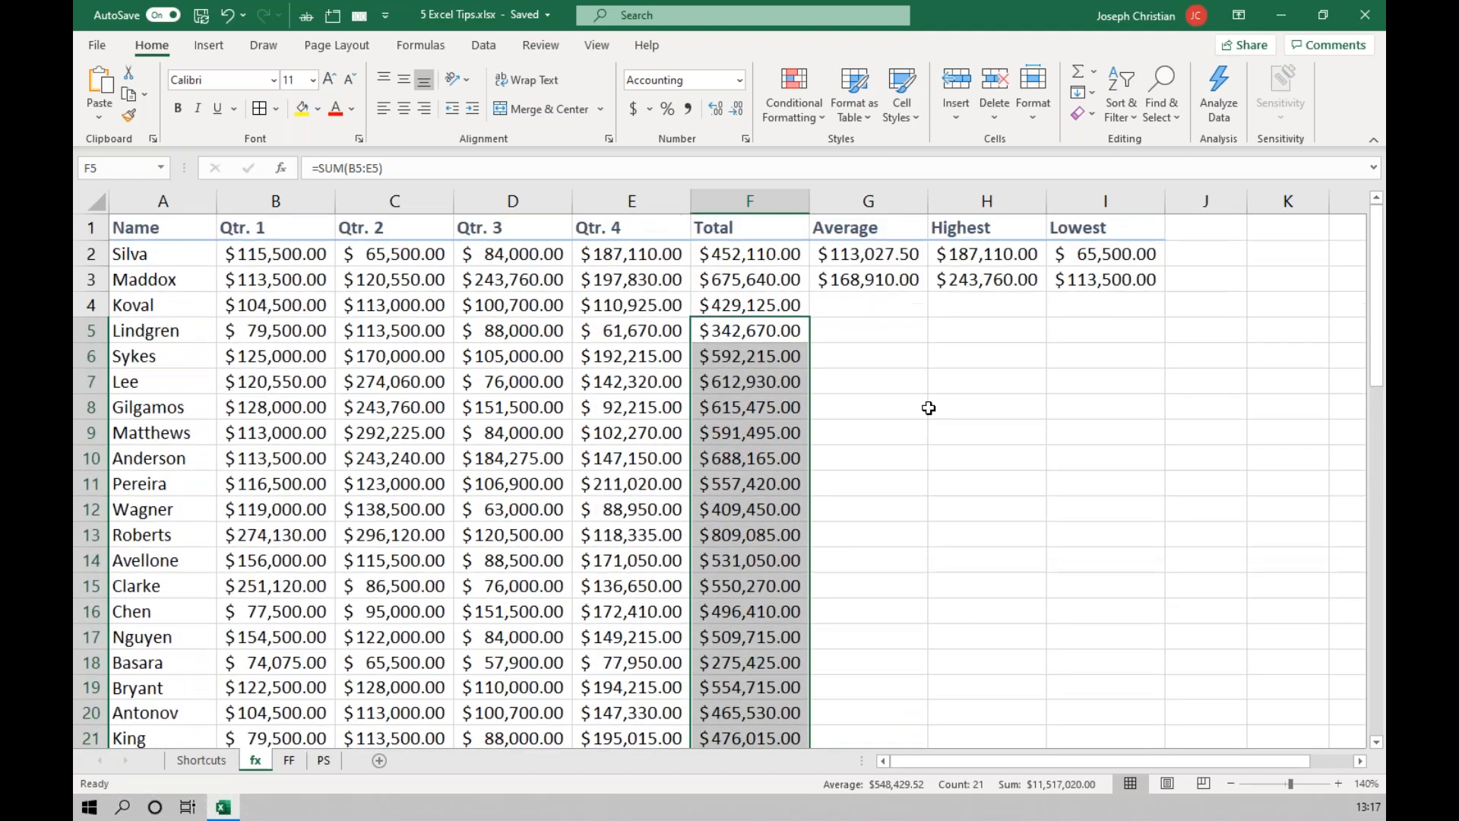
# Auto-fill the Average, Highest and Lowest formulas in G3:I3 together down to row 25.
pyautogui.moveTo(865, 280); pyautogui.dragTo(1106, 280)
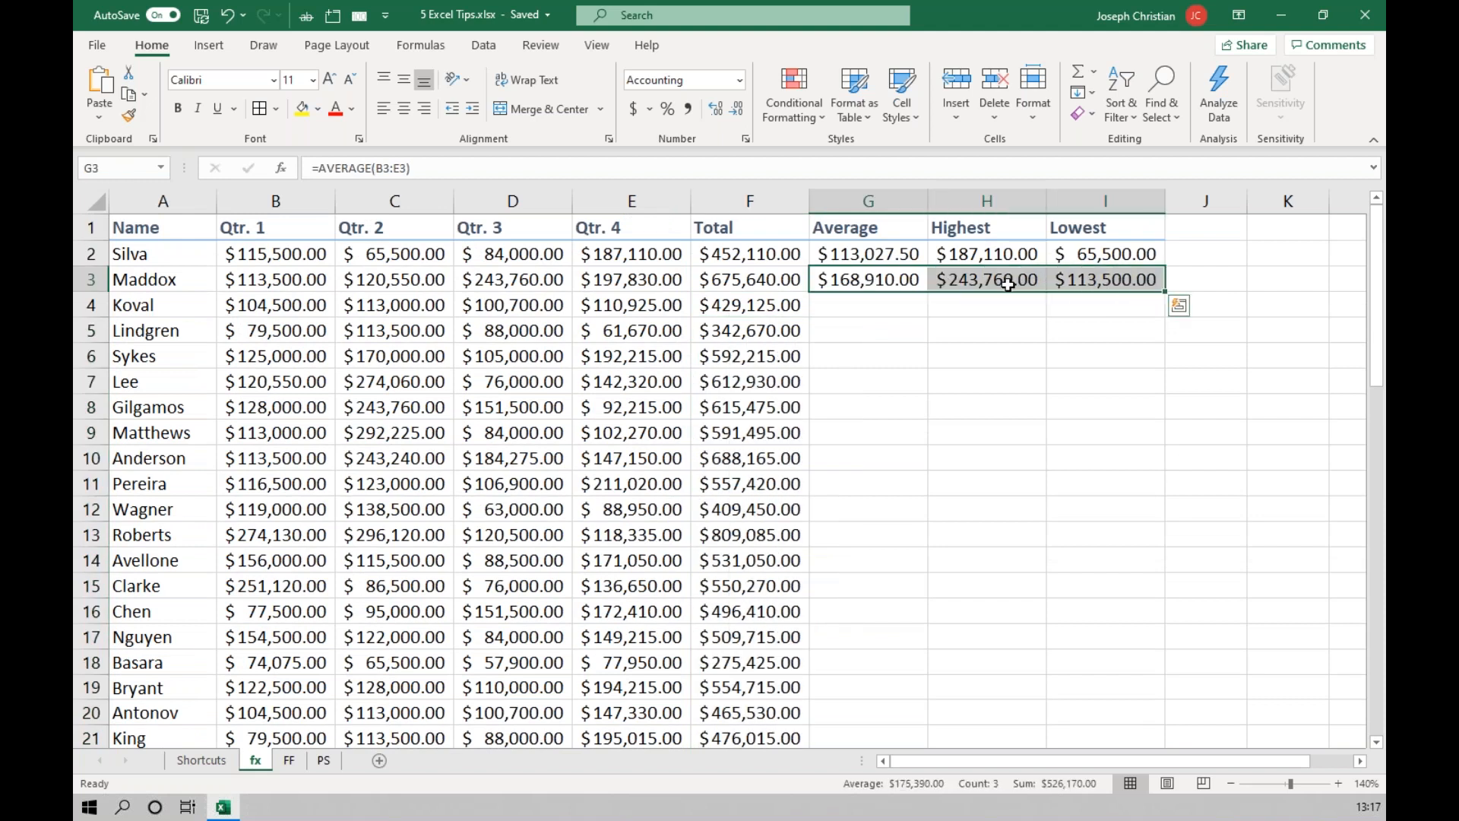
pyautogui.hotkey('ctrl', 'q')
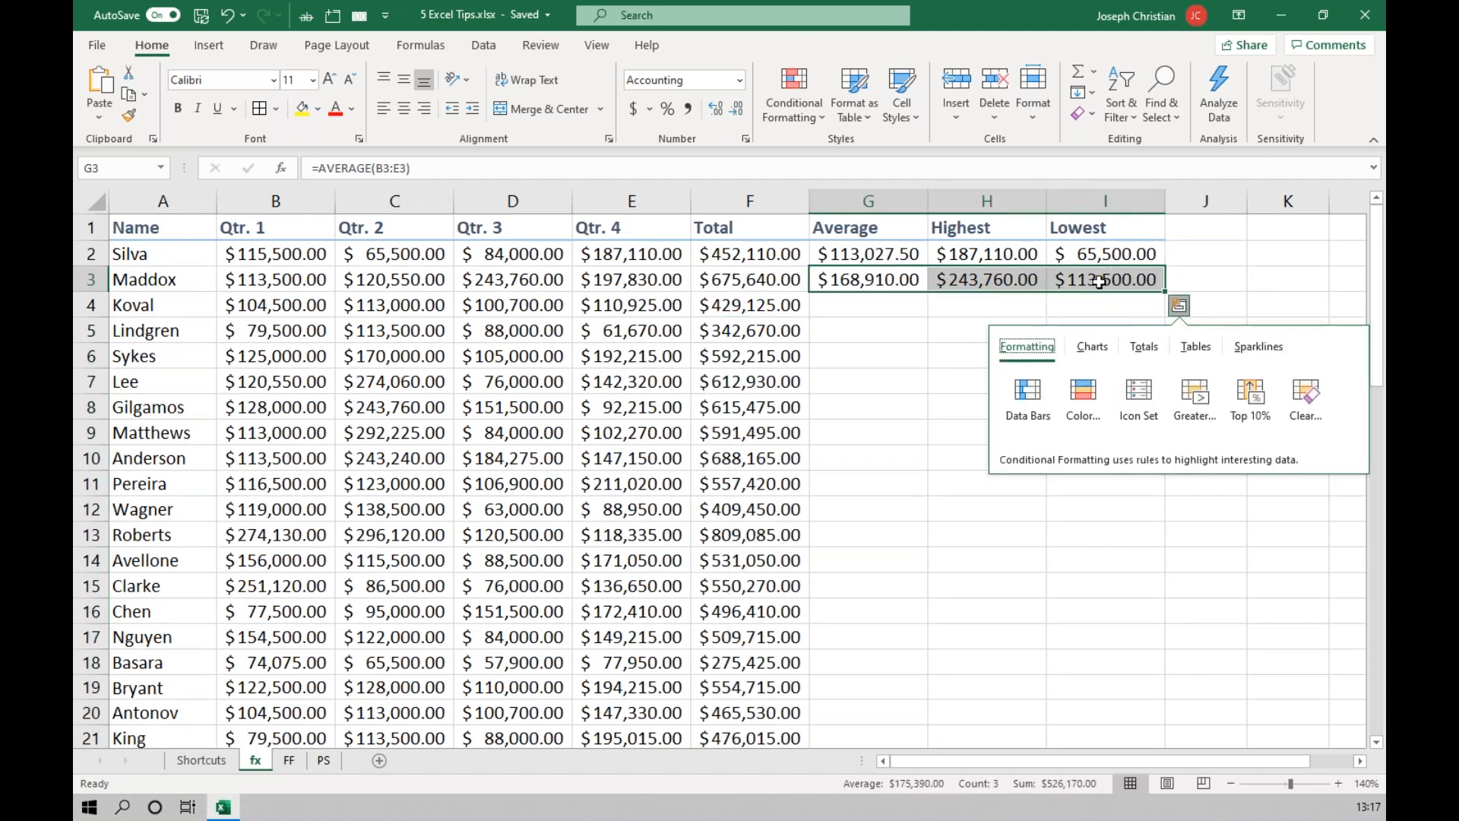
pyautogui.press('ctrl')
pyautogui.press('ctrl')
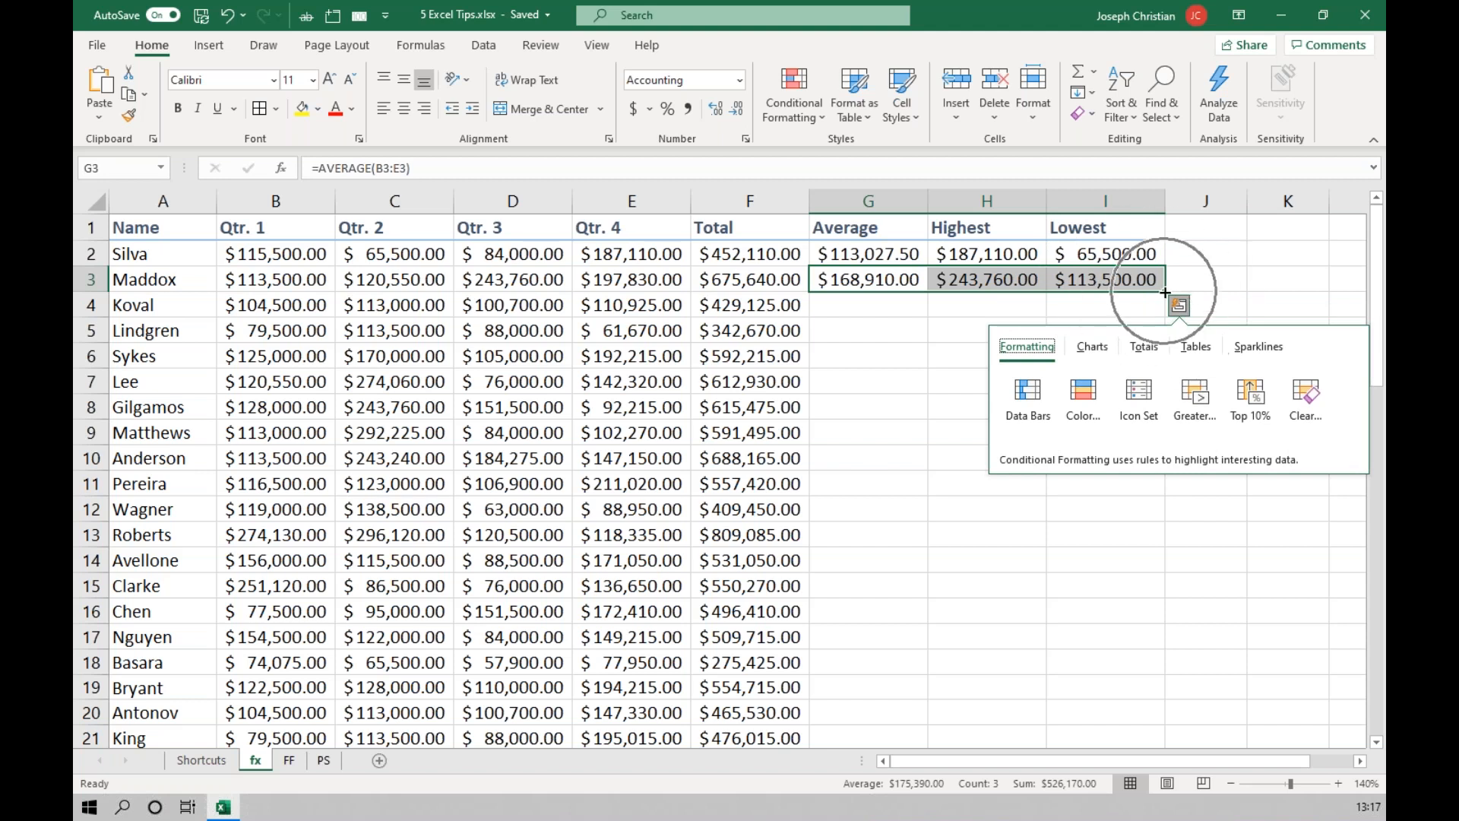
pyautogui.doubleClick(1165, 293)
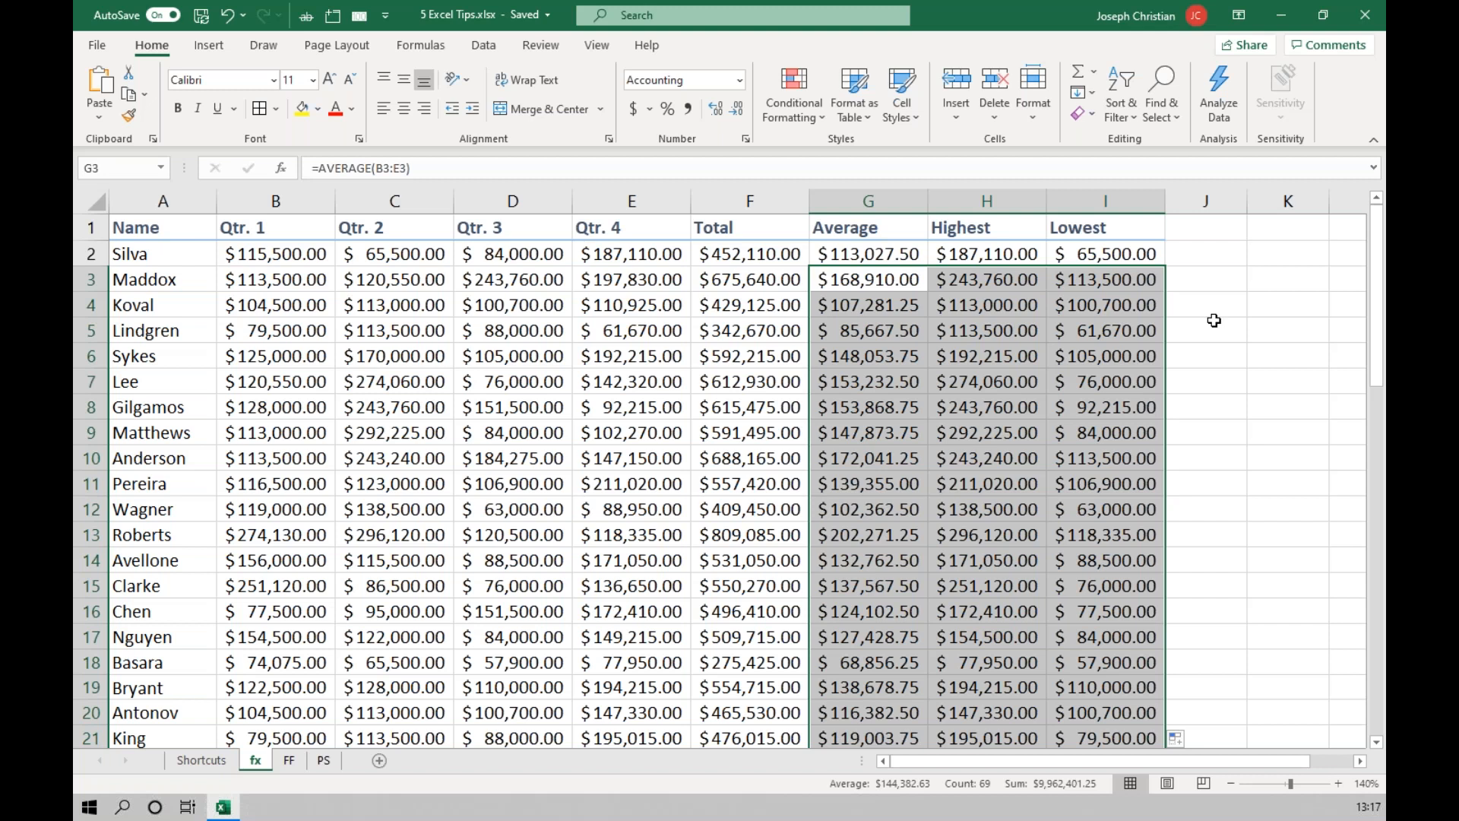
pyautogui.scroll(-2, 1213, 337)
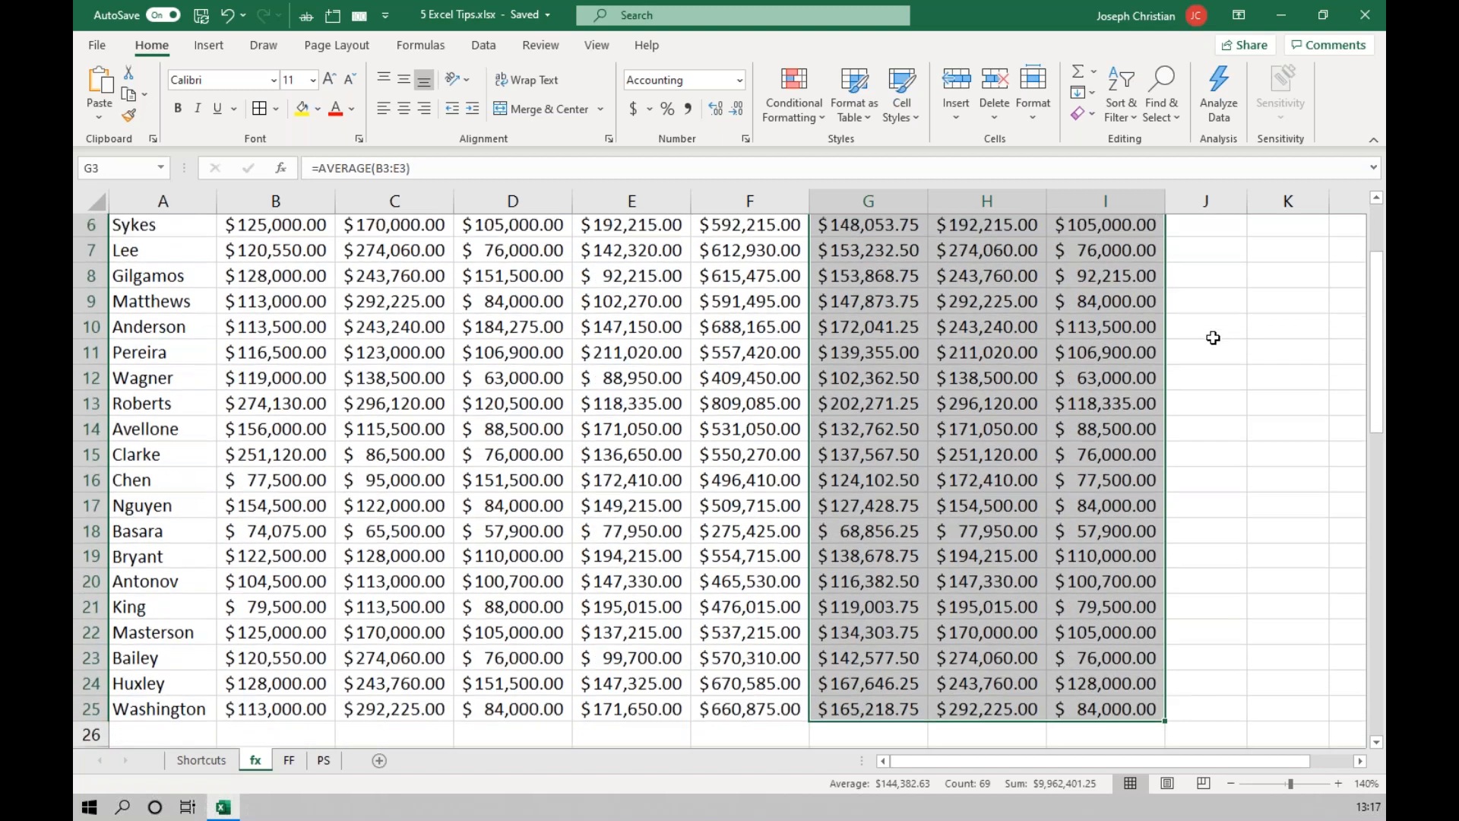
pyautogui.scroll(2, 1213, 337)
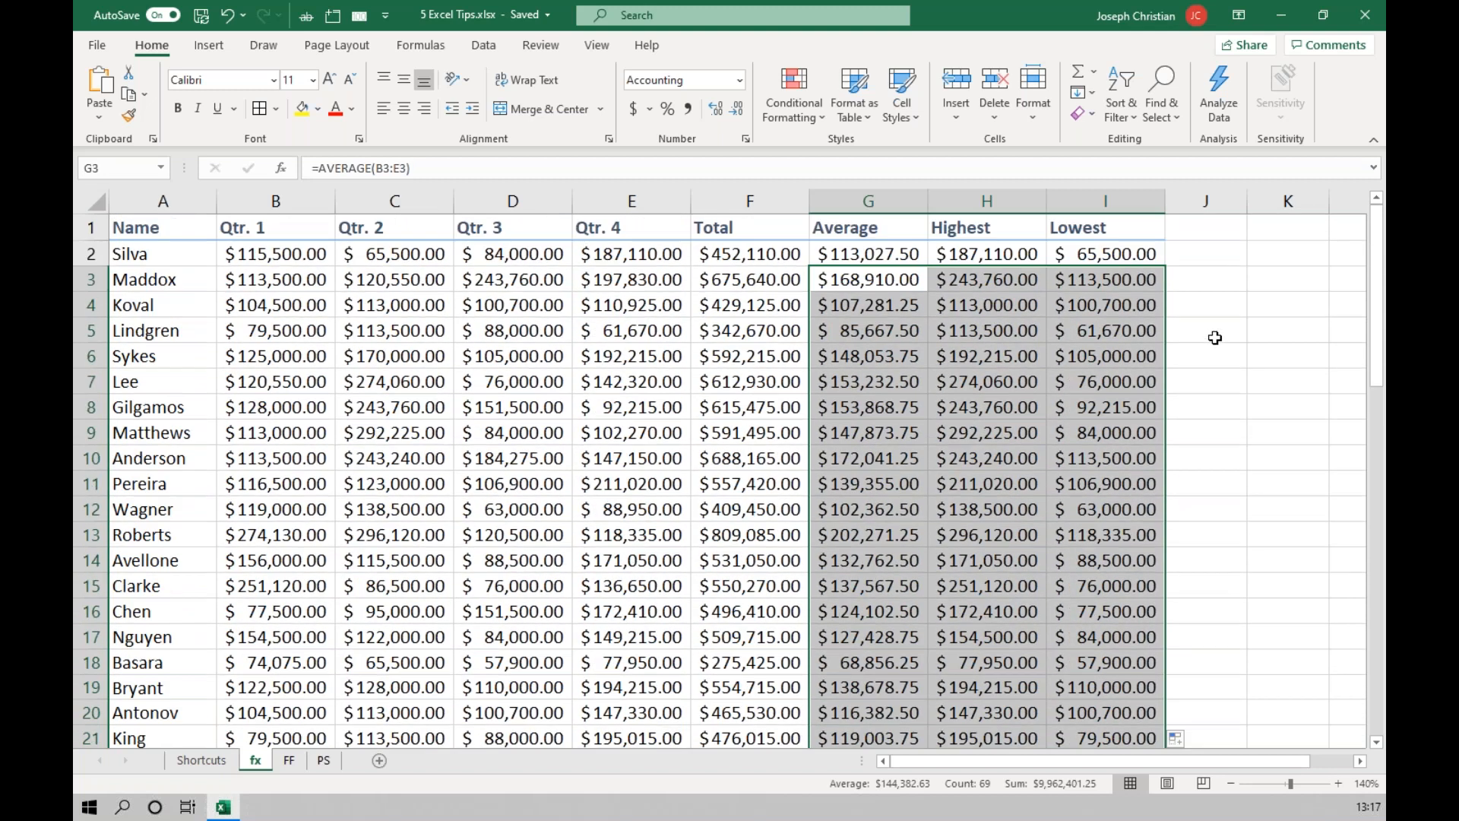
pyautogui.click(1188, 740)
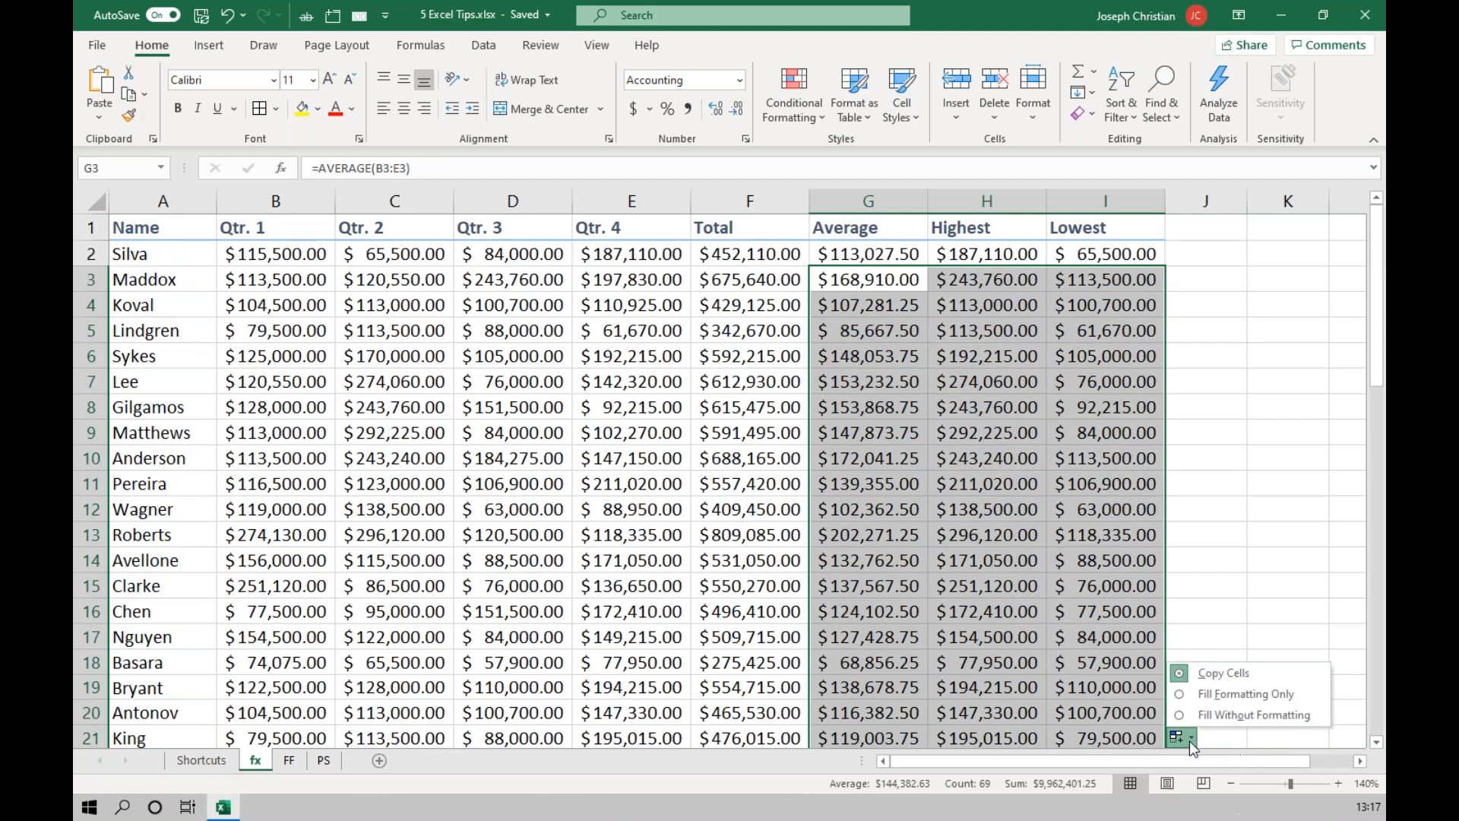
pyautogui.click(1188, 740)
# Format the first Lowest amount in I2 as bold, underlined and italic.
pyautogui.click(868, 255)
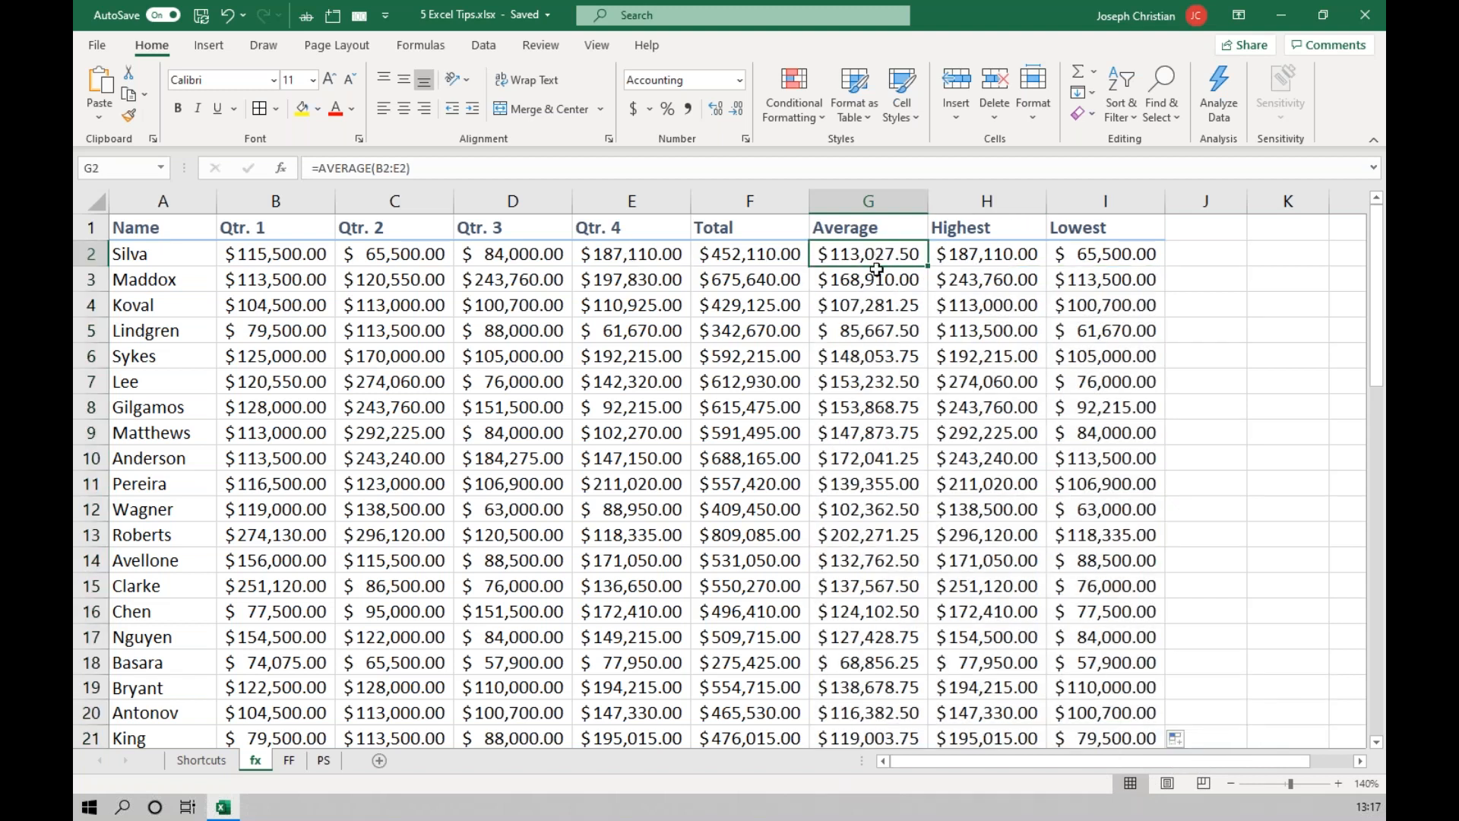
pyautogui.click(1118, 261)
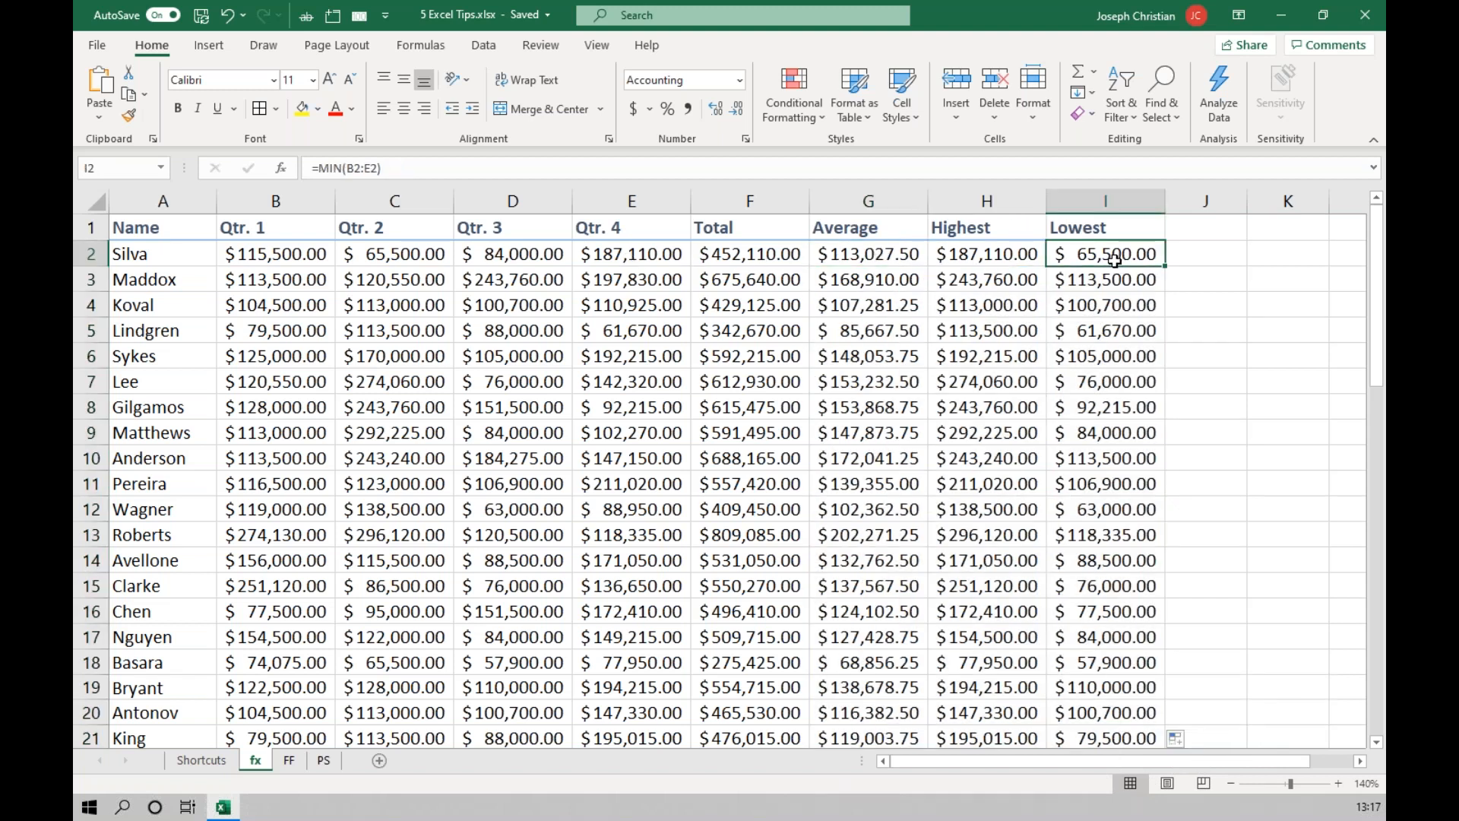
pyautogui.hotkey('ctrl', 'b')
pyautogui.click(1185, 272)
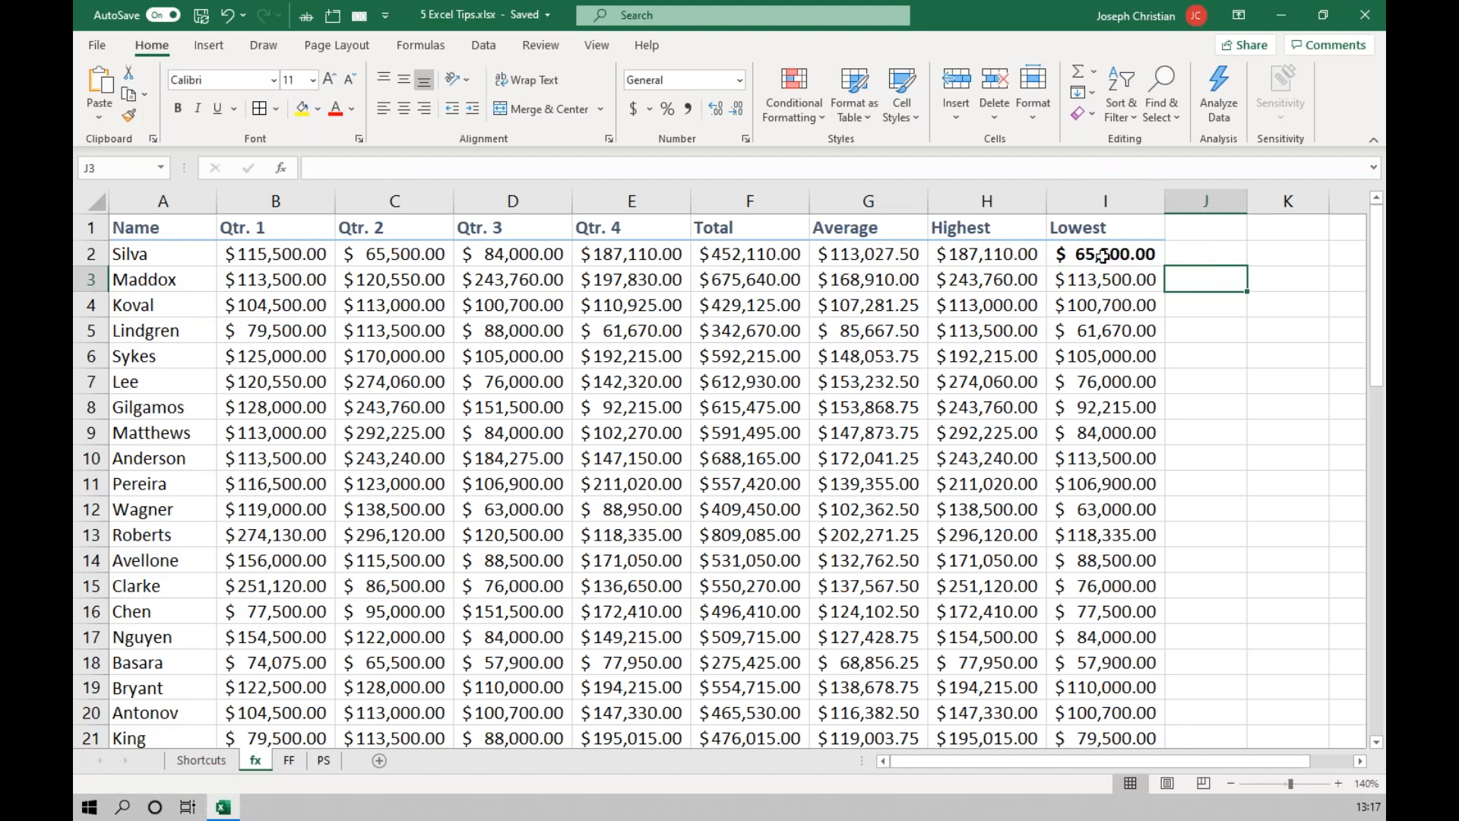
pyautogui.click(1102, 256)
pyautogui.hotkey('ctrl', 'u')
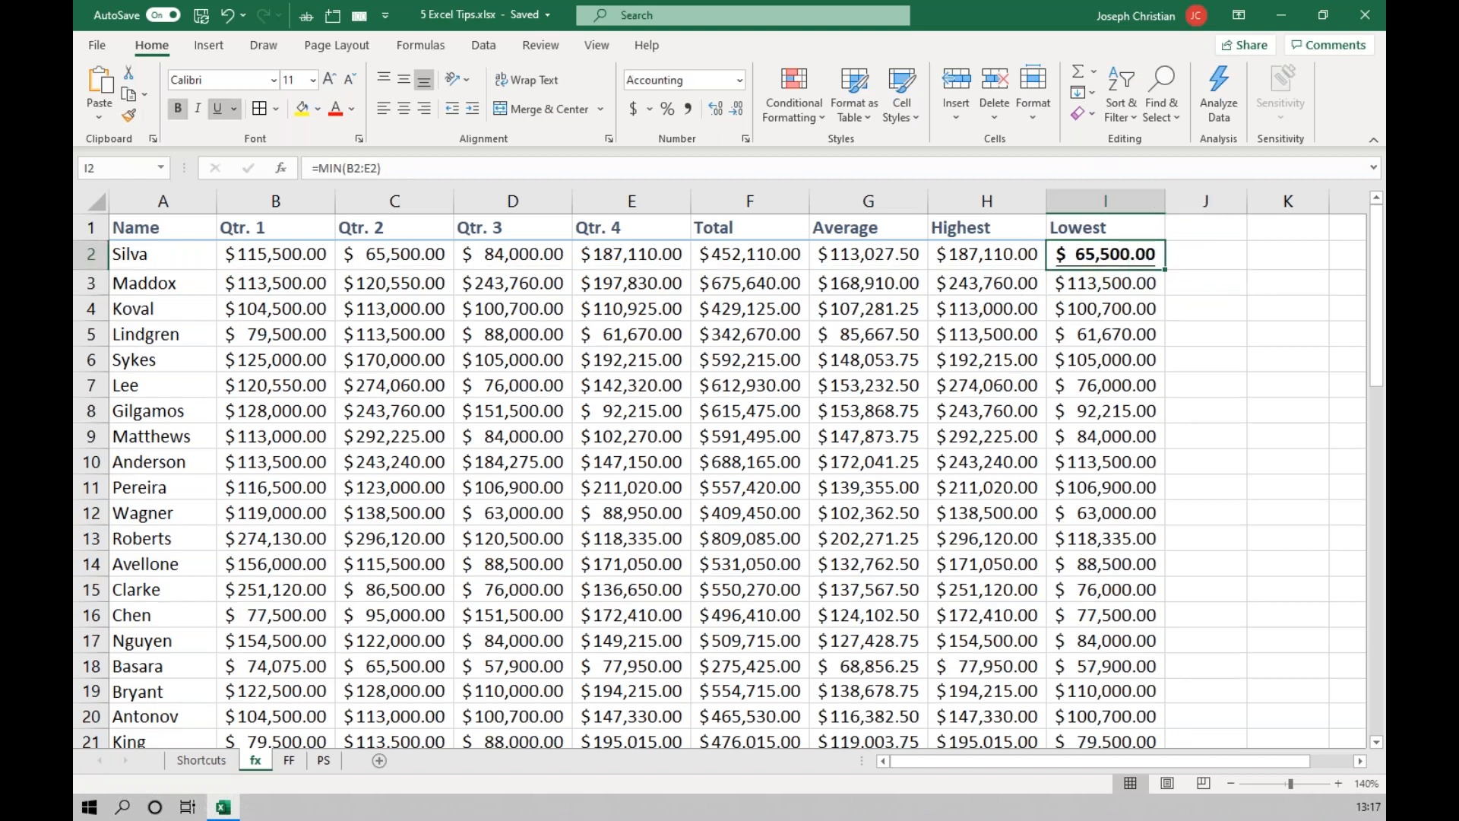
pyautogui.hotkey('ctrl', 'i')
# Fill the formatted Lowest cell I2 down to the last data row and AutoFit column I.
pyautogui.doubleClick(1166, 271)
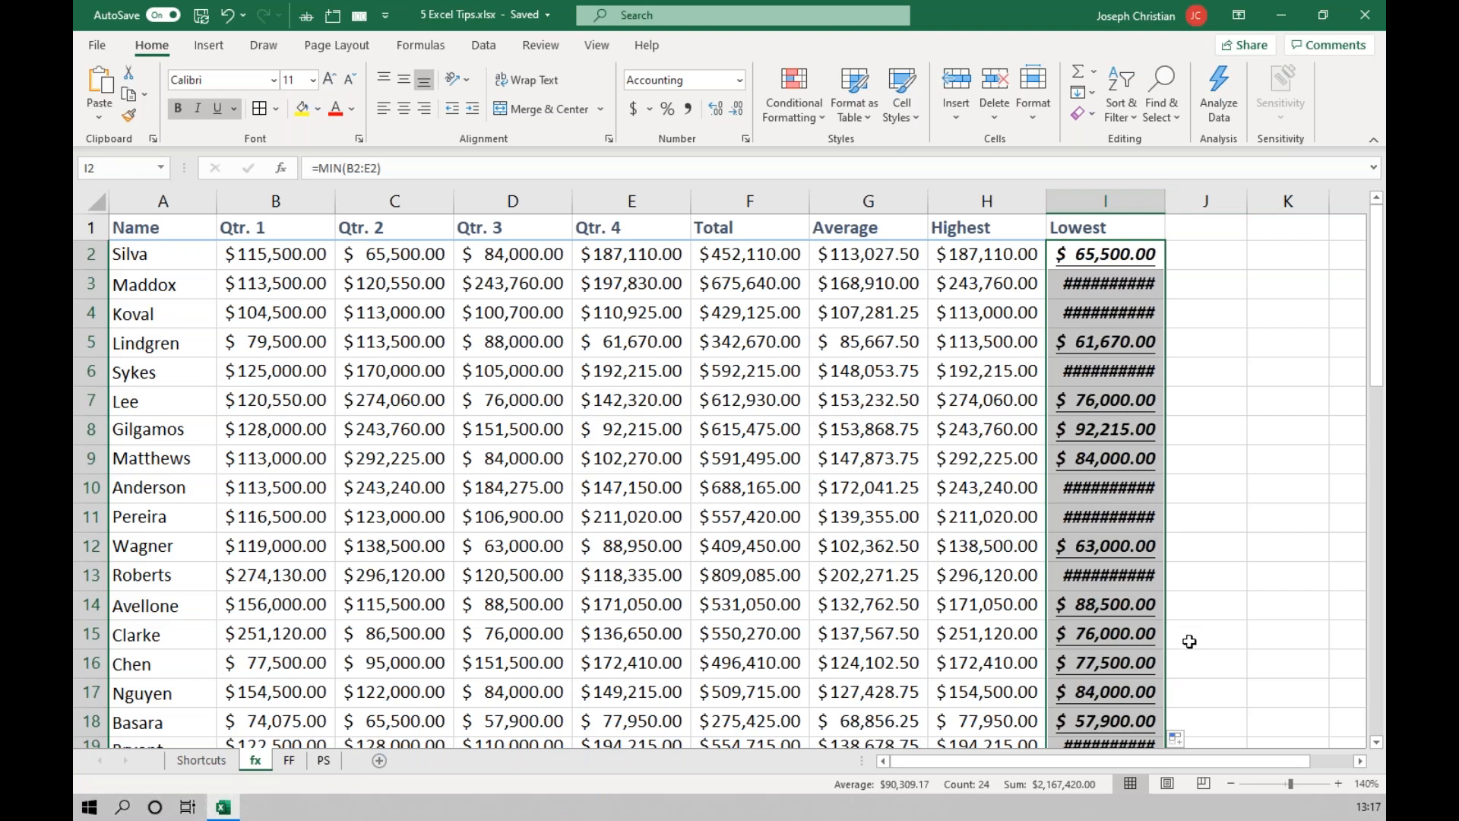
pyautogui.doubleClick(1165, 201)
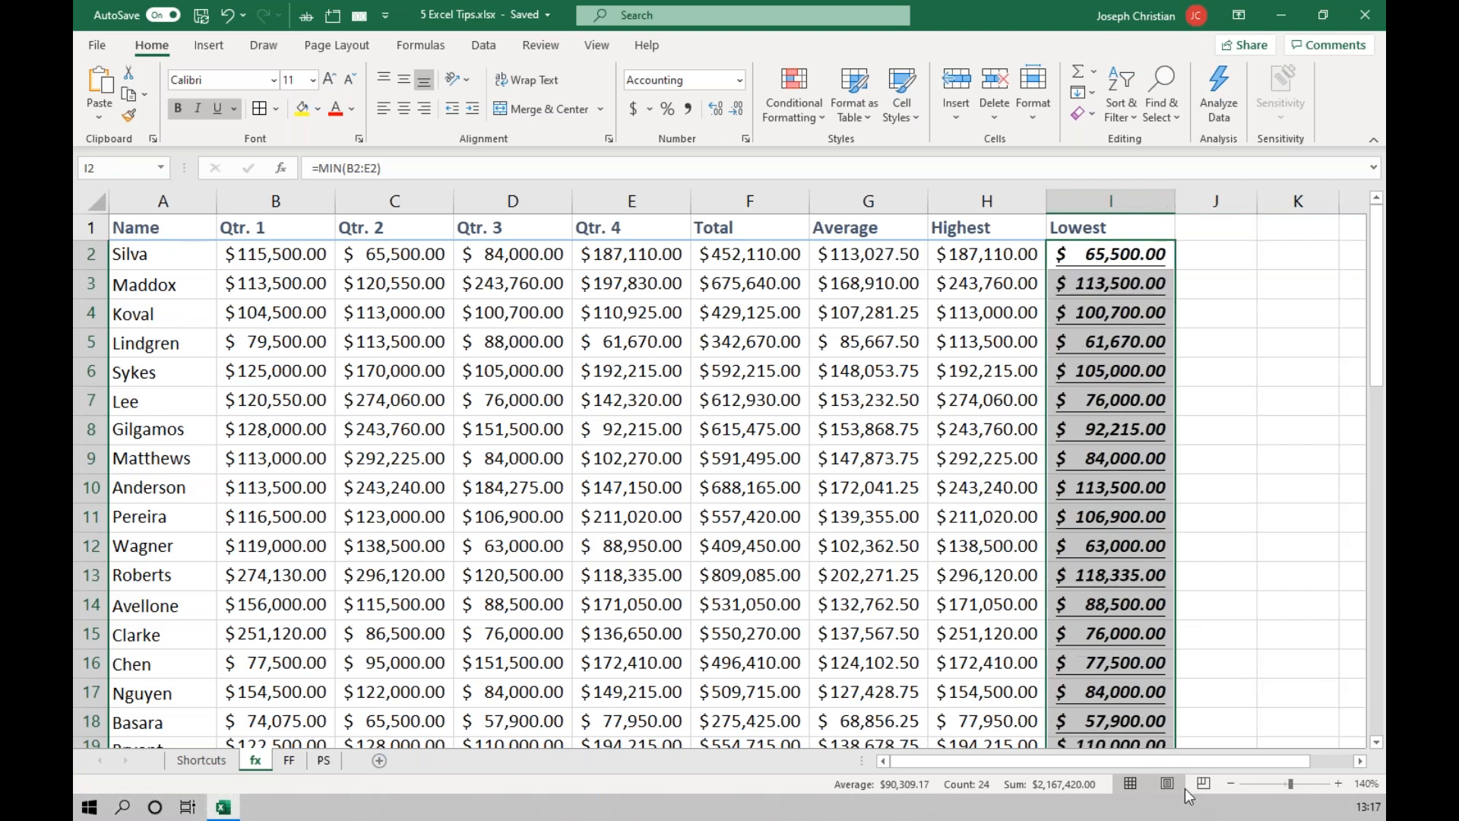
pyautogui.scroll(-1, 1190, 675)
pyautogui.scroll(1, 1191, 674)
pyautogui.moveTo(1175, 202); pyautogui.dragTo(1163, 207)
pyautogui.click(226, 17)
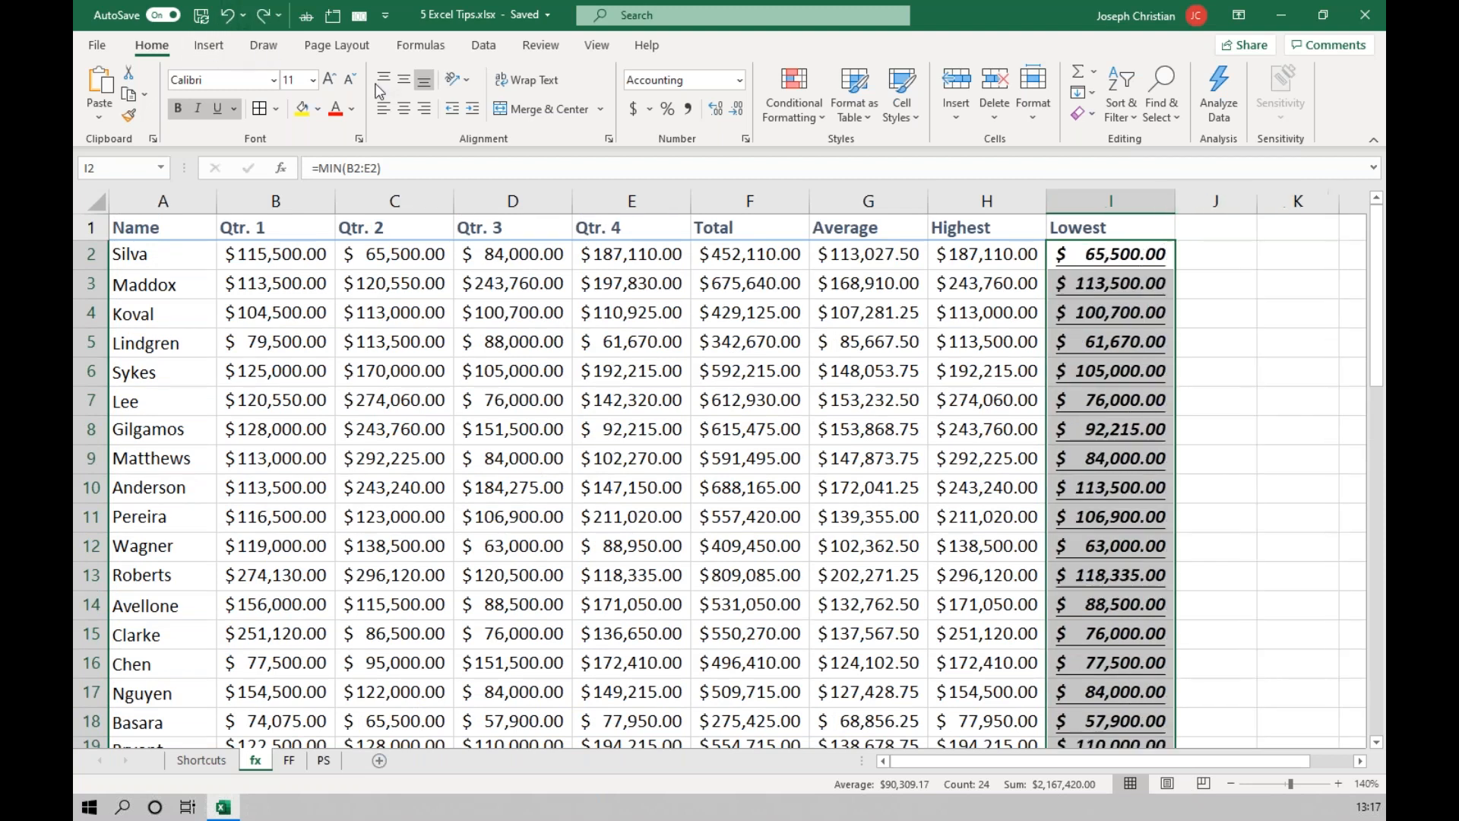
# Undo the column I AutoFit and formatted fill, and refill the Lowest formula down from I2 with Fill Without Formatting.
pyautogui.click(226, 17)
pyautogui.click(226, 16)
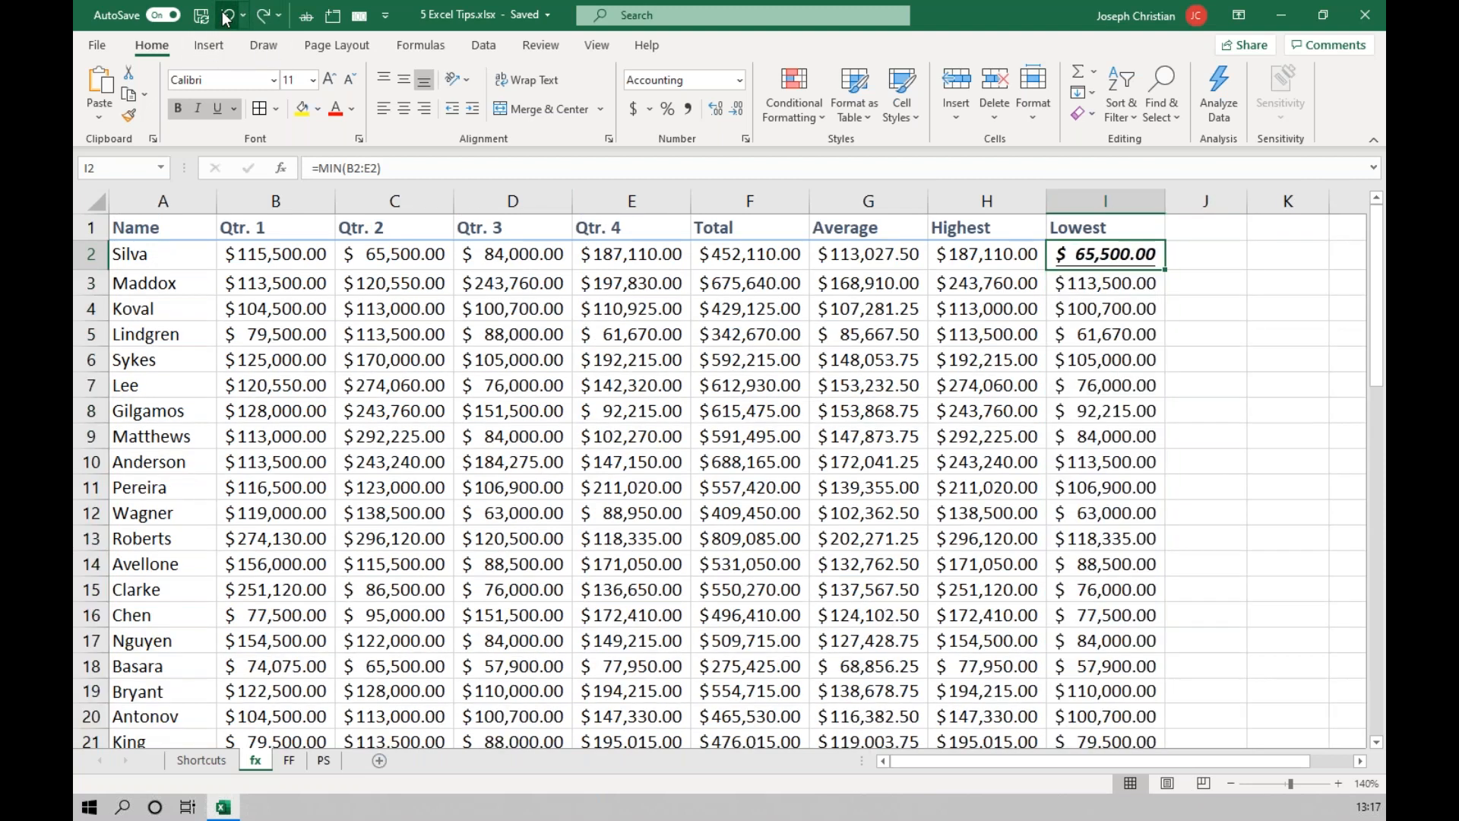
pyautogui.hotkey('ctrl', 'y')
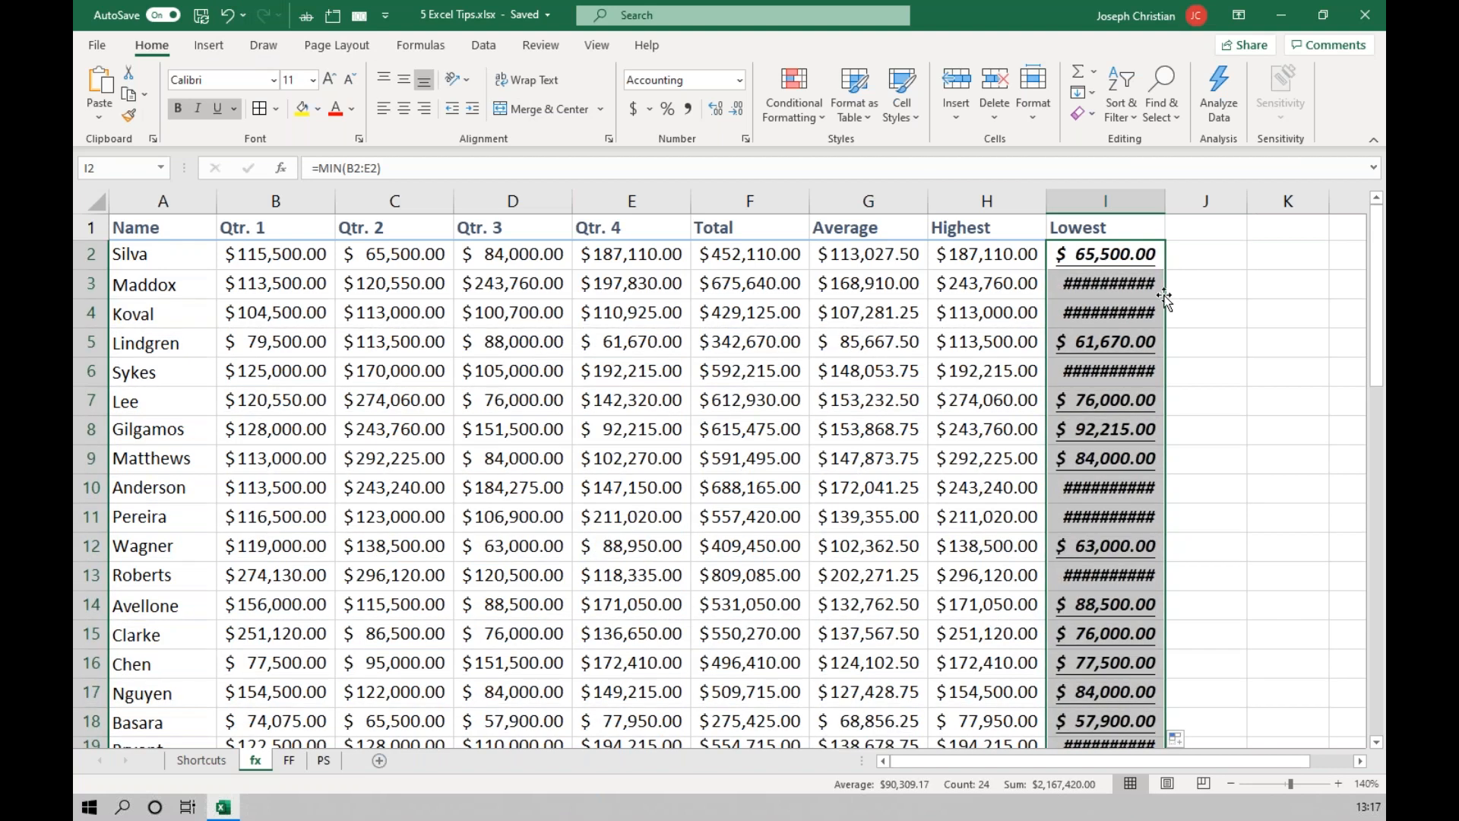
pyautogui.click(1180, 736)
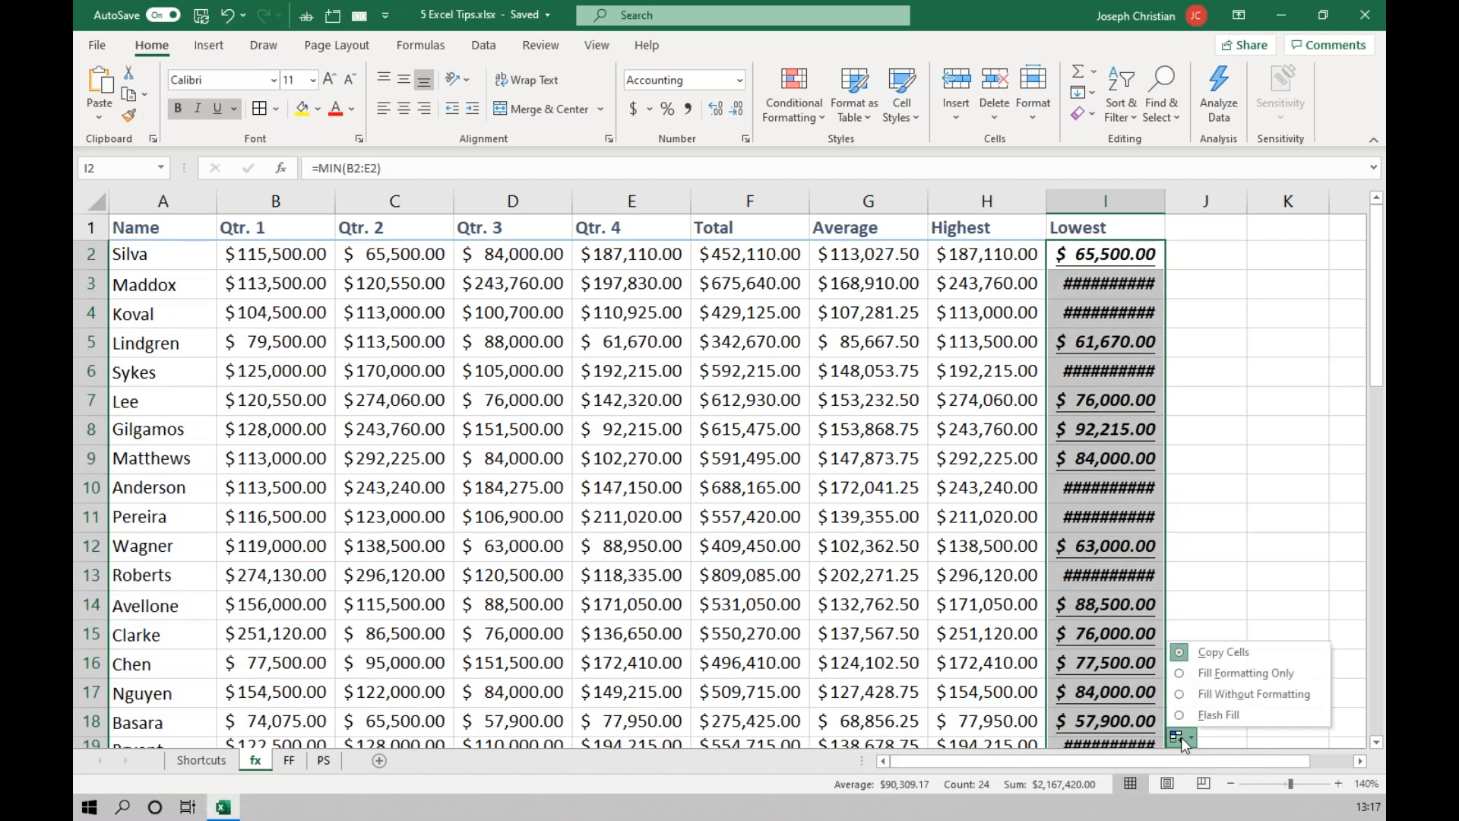
pyautogui.click(1236, 694)
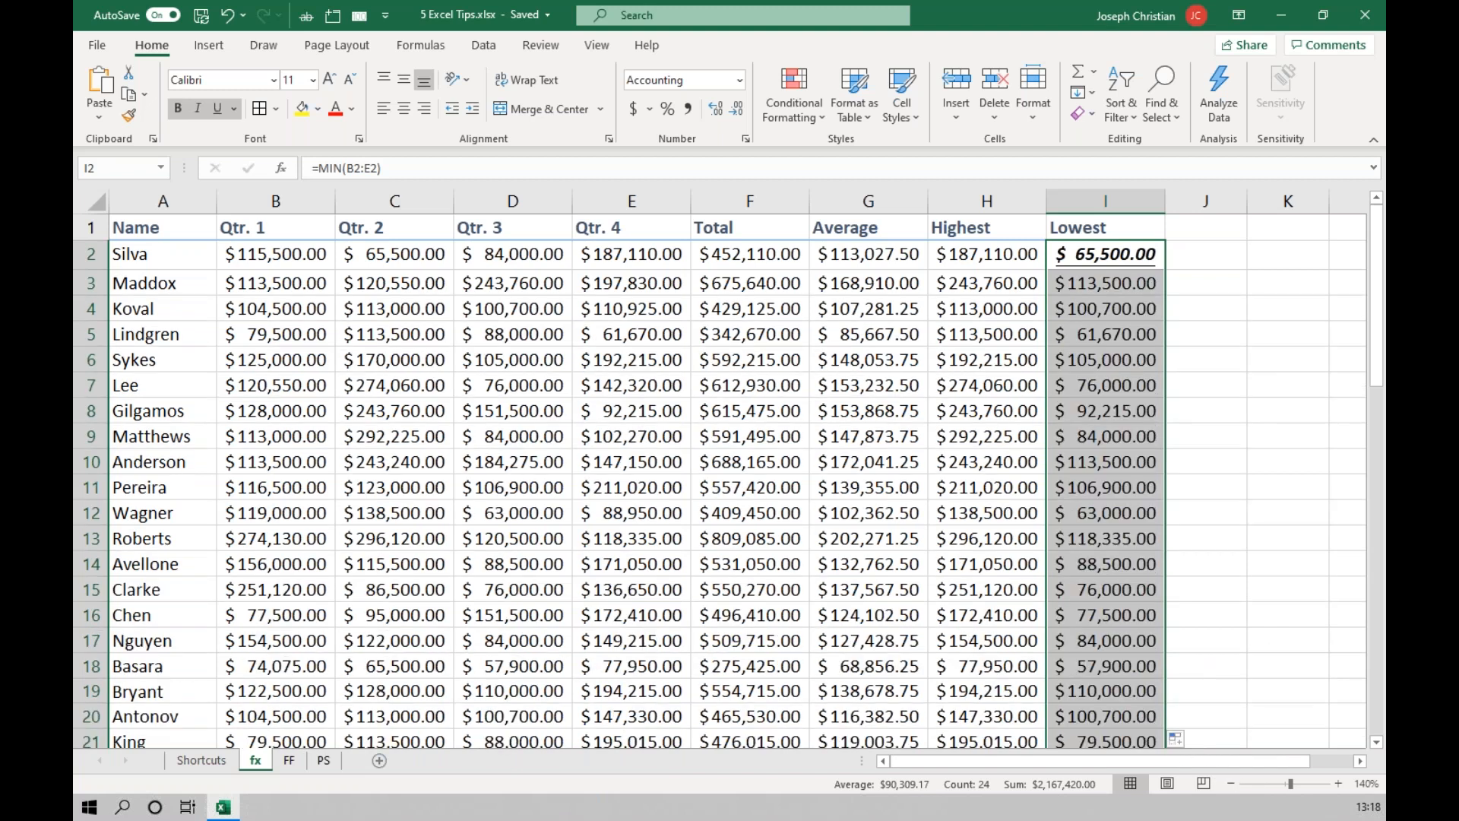
pyautogui.click(1178, 740)
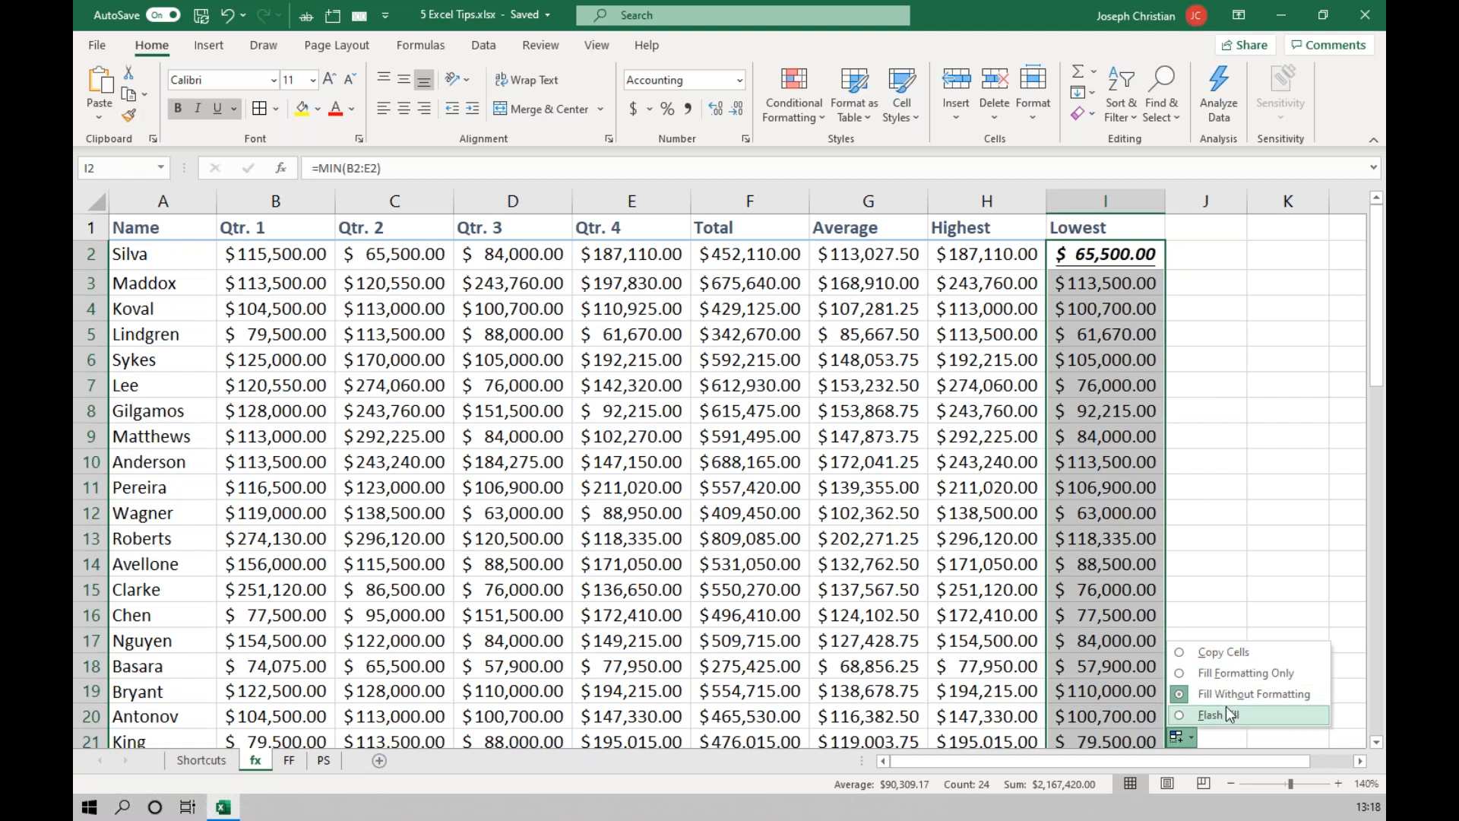
pyautogui.click(1257, 718)
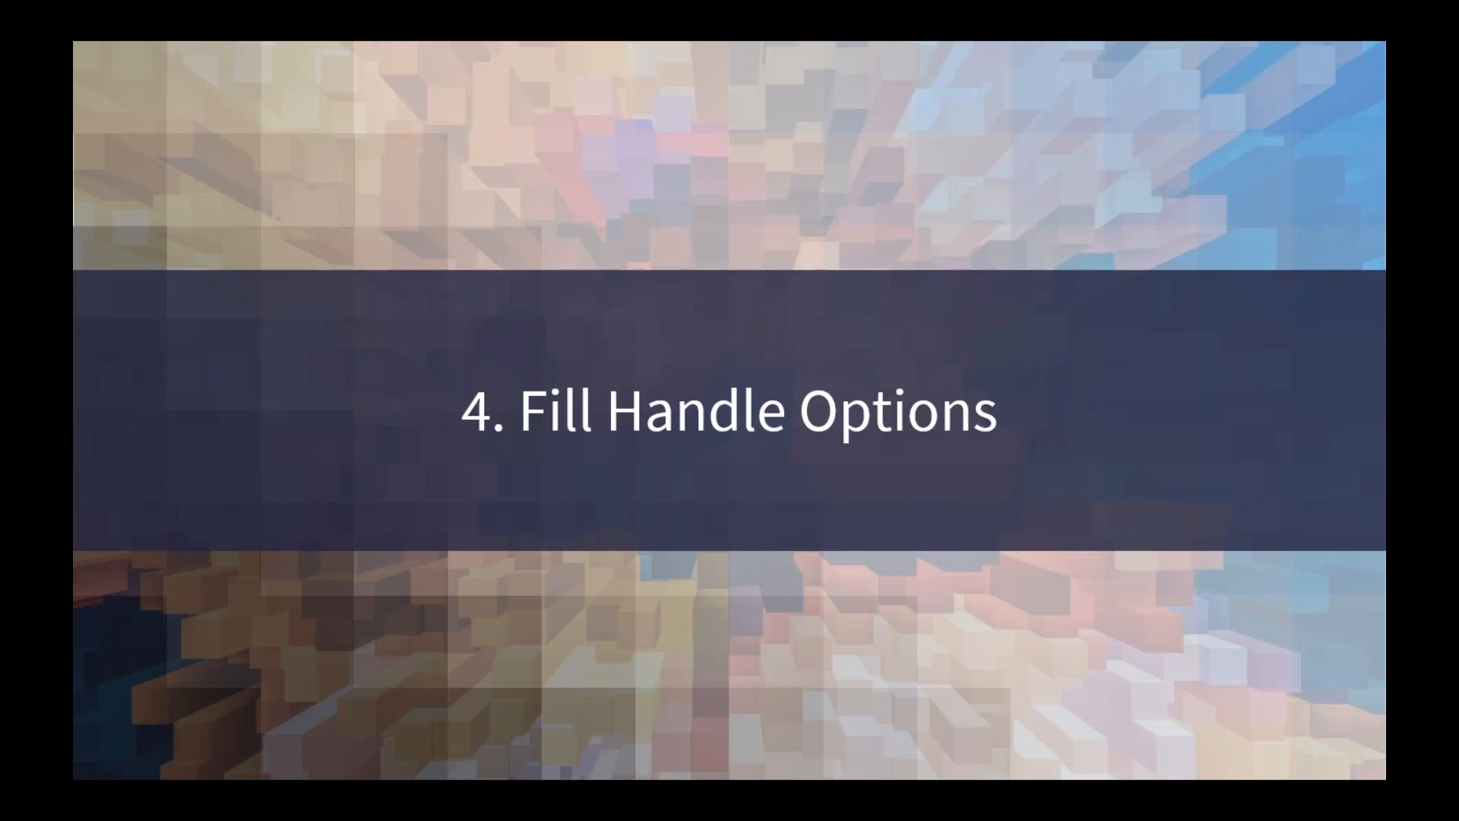
pyautogui.click(1187, 623)
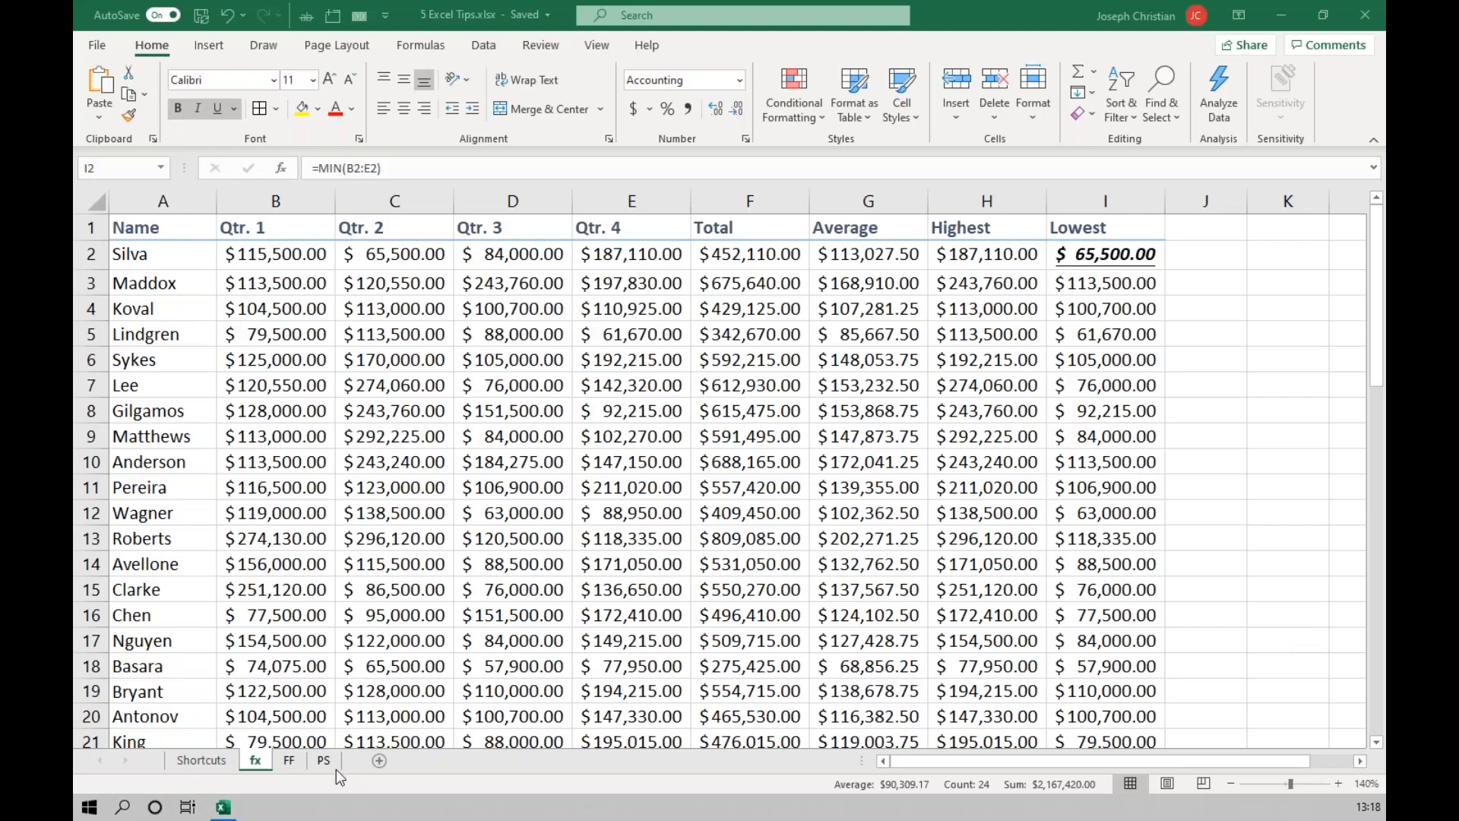
# Switch to the PS sheet and copy the author cell D3.
pyautogui.click(326, 763)
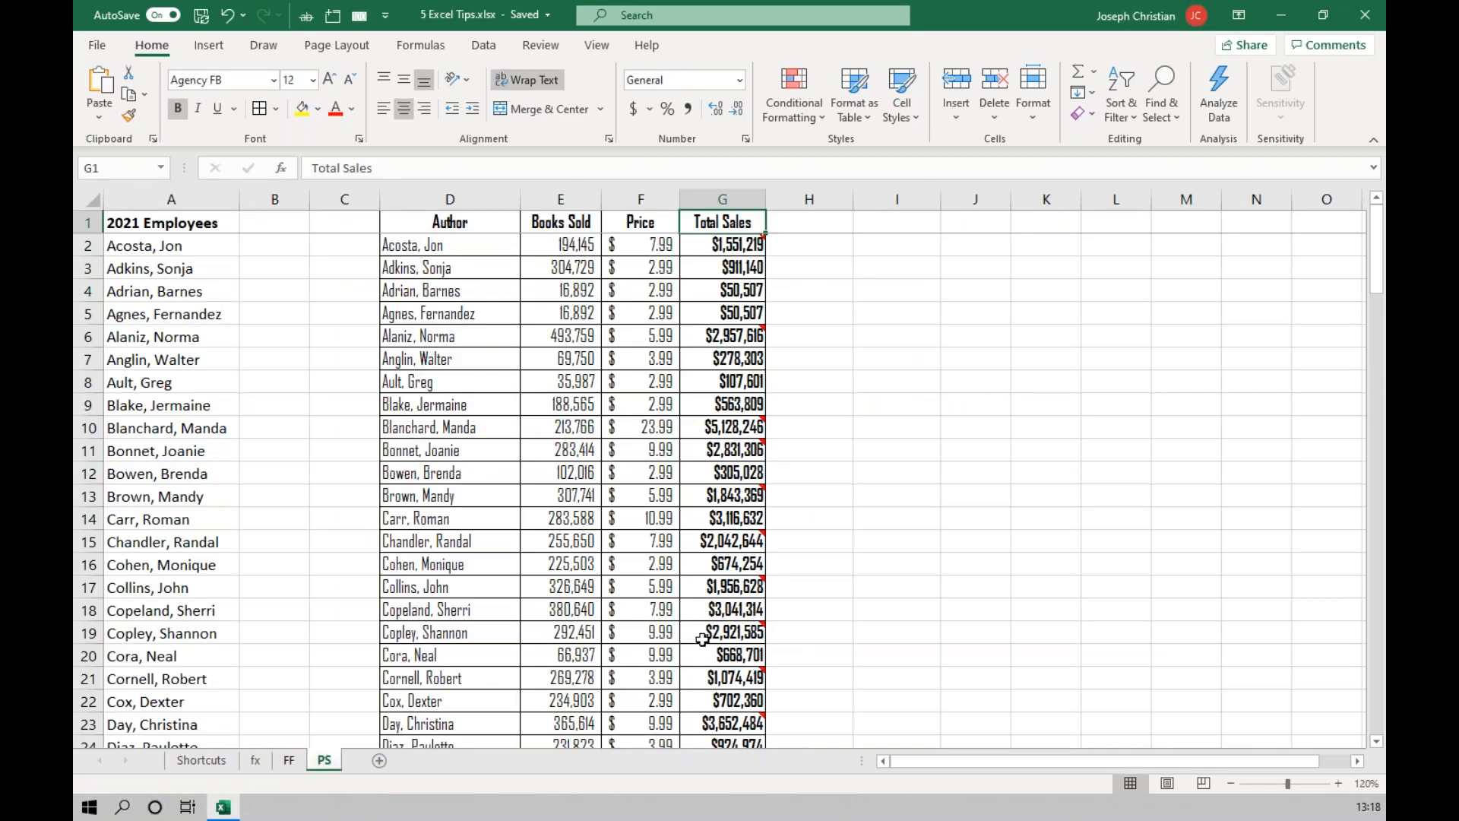
pyautogui.moveTo(756, 629)
pyautogui.click(484, 317)
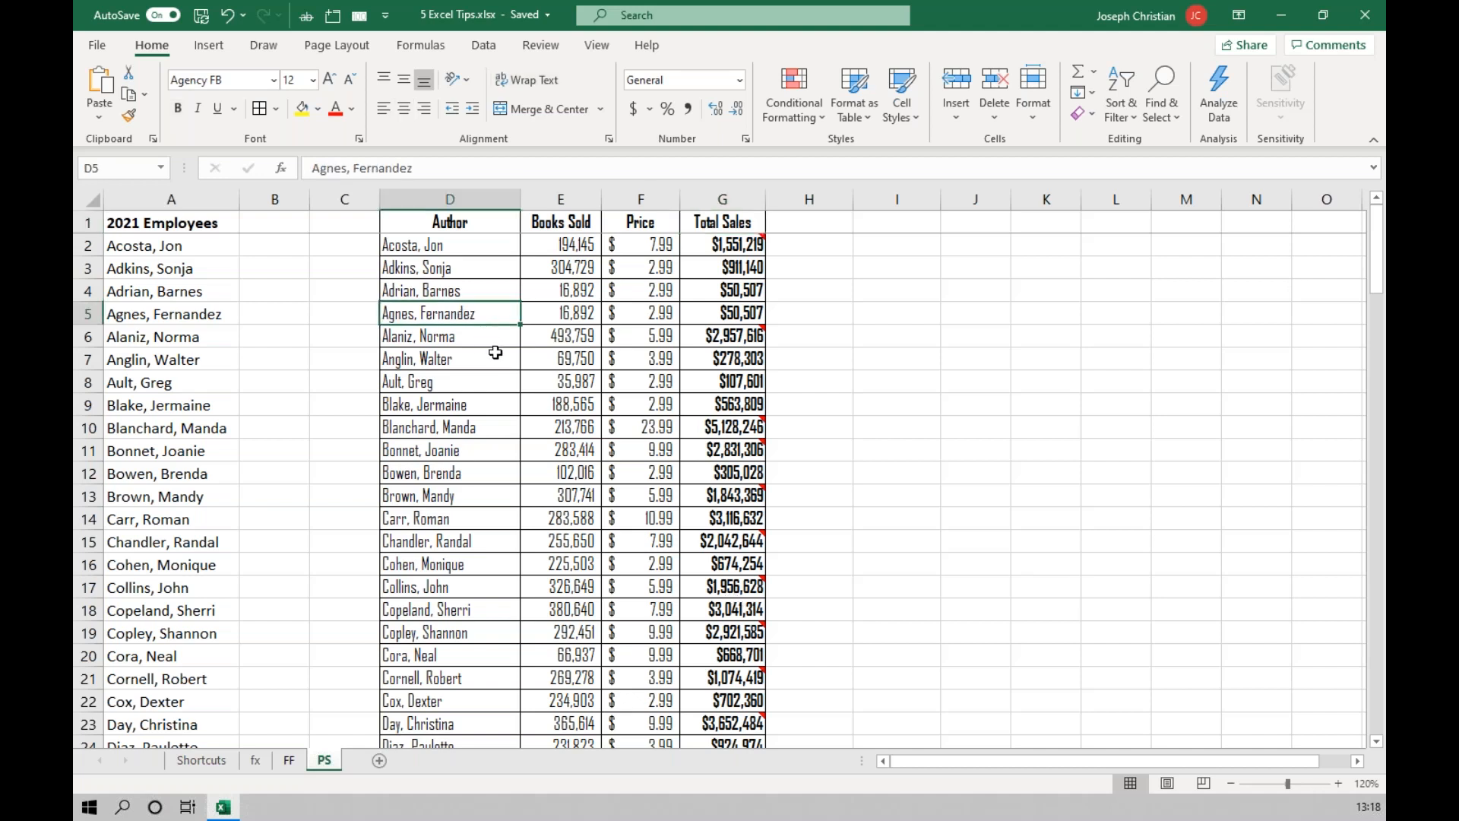
pyautogui.click(448, 272)
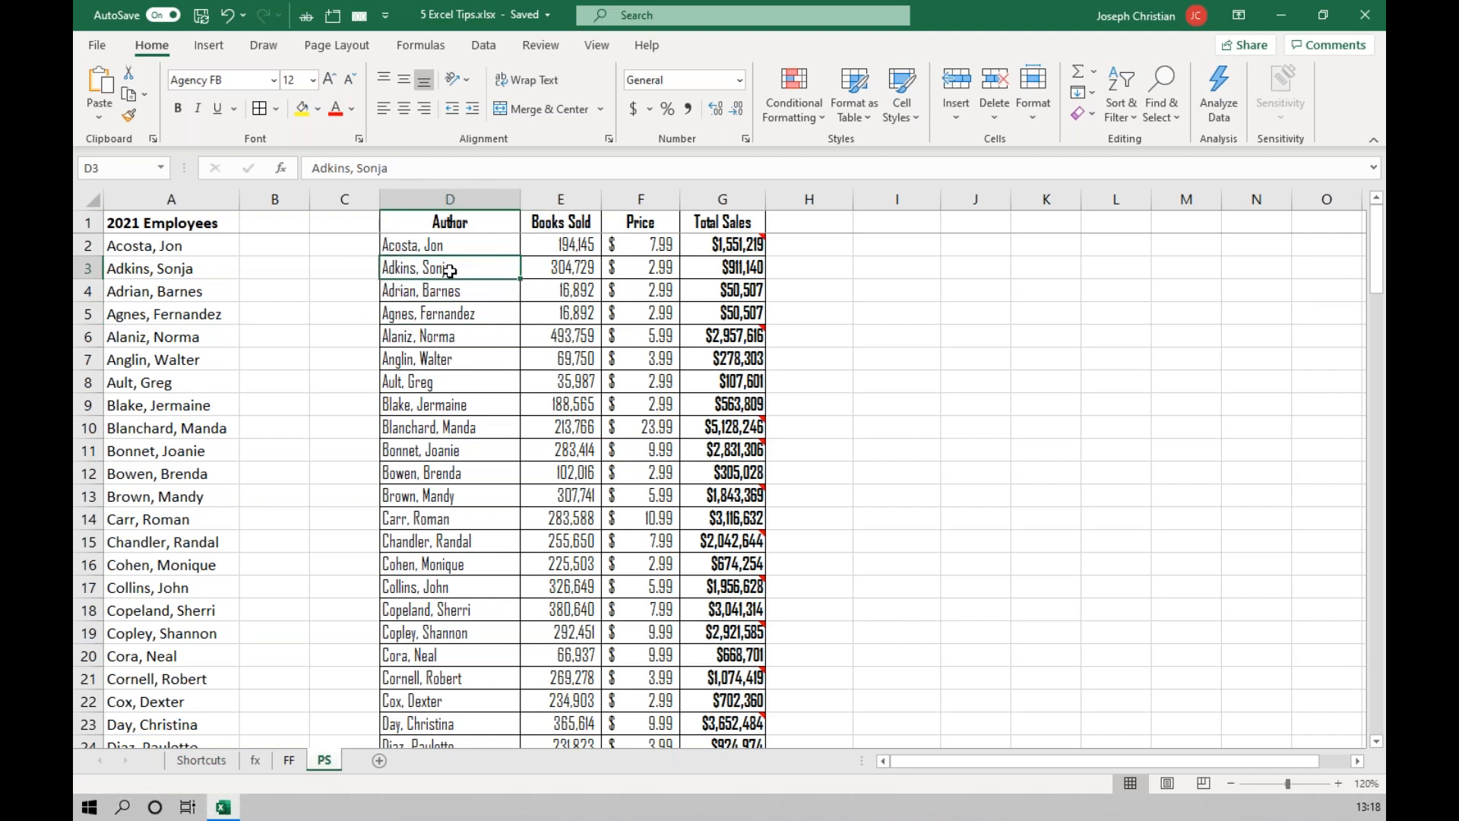
pyautogui.rightClick(450, 271)
pyautogui.click(499, 301)
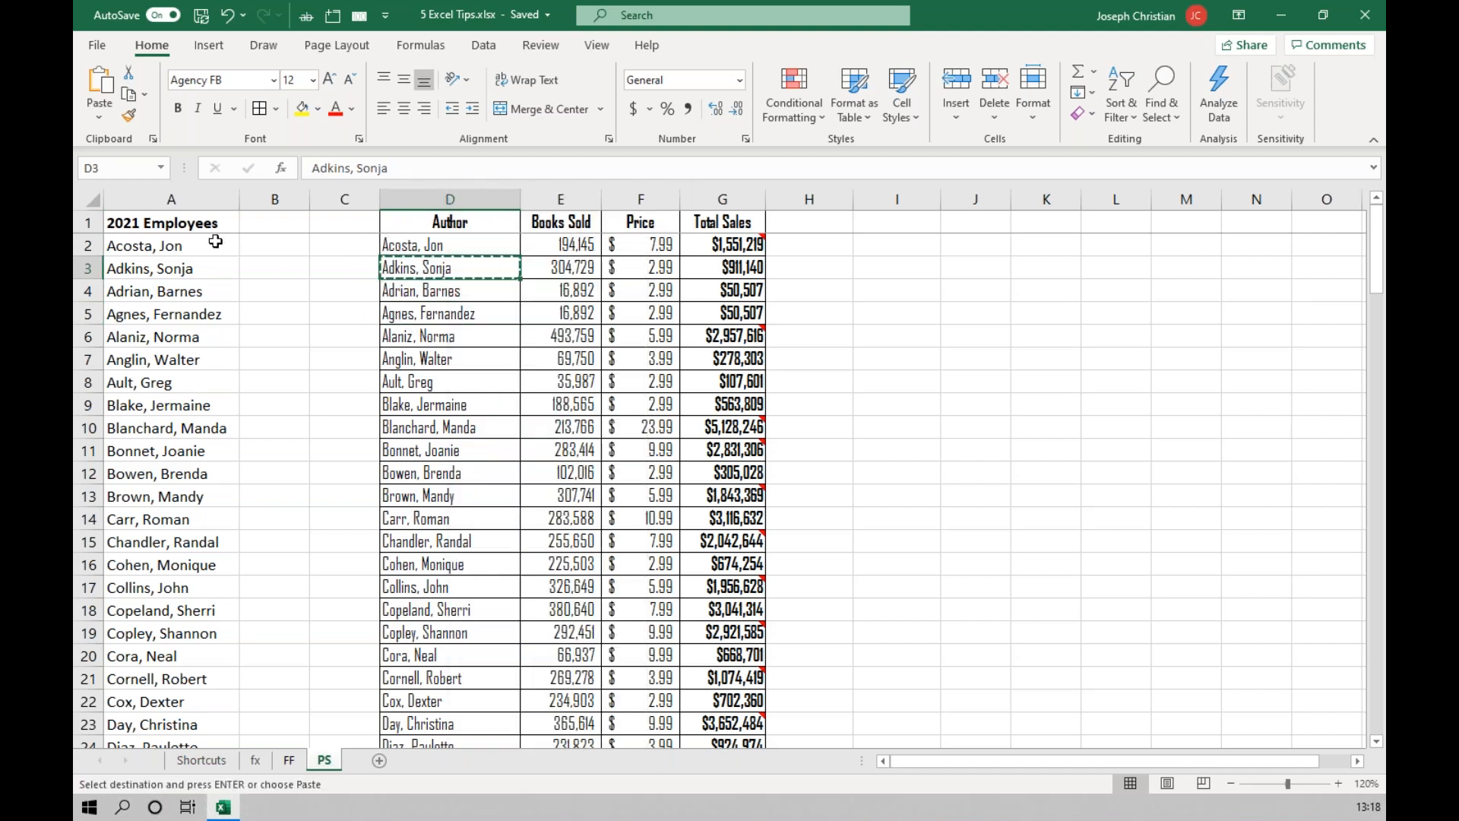
# Paste only the formats of the copied author cell onto the whole 2021 Employees column A using Paste Special.
pyautogui.click(186, 199)
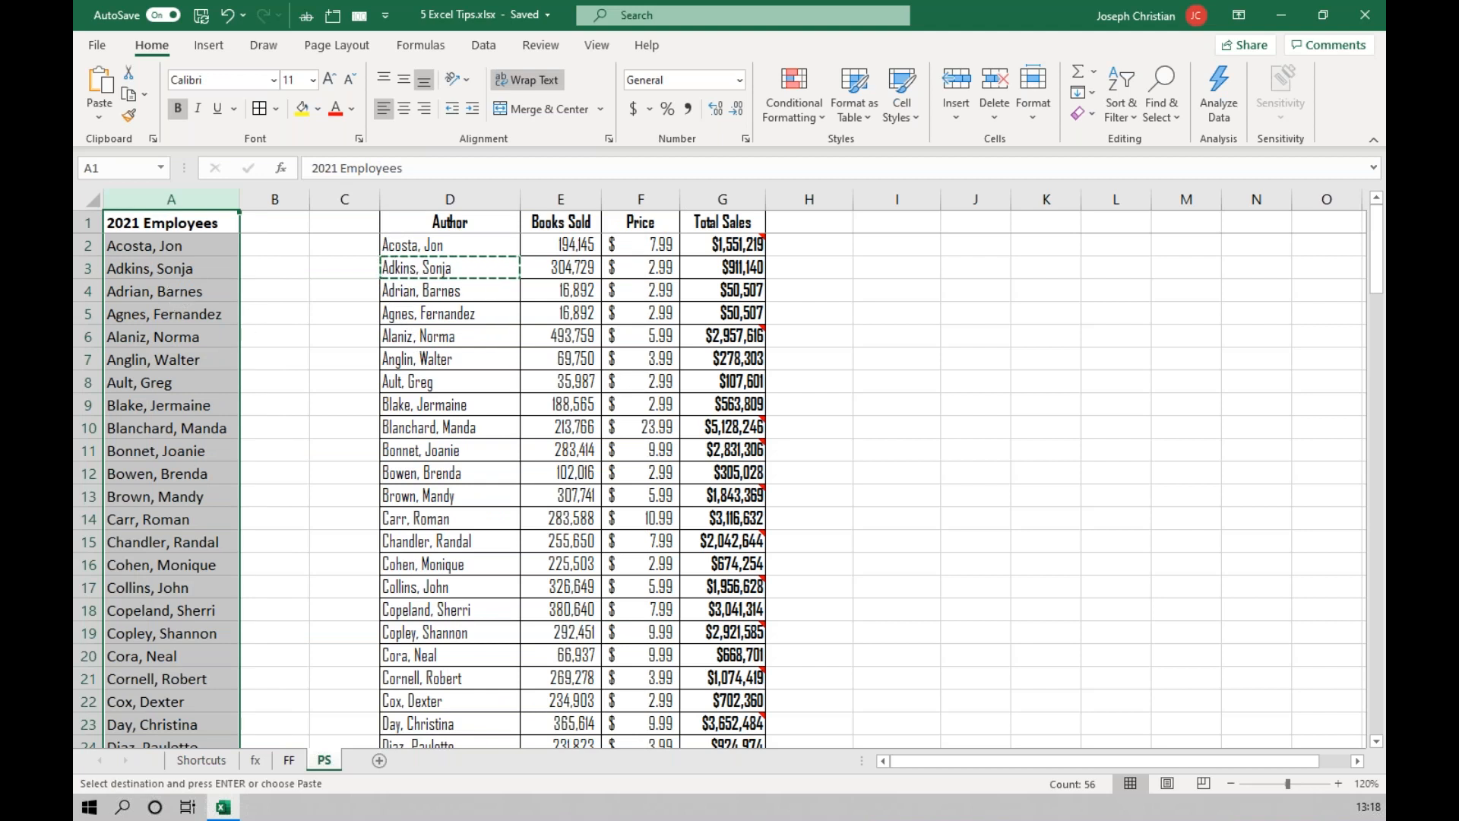
pyautogui.rightClick(177, 264)
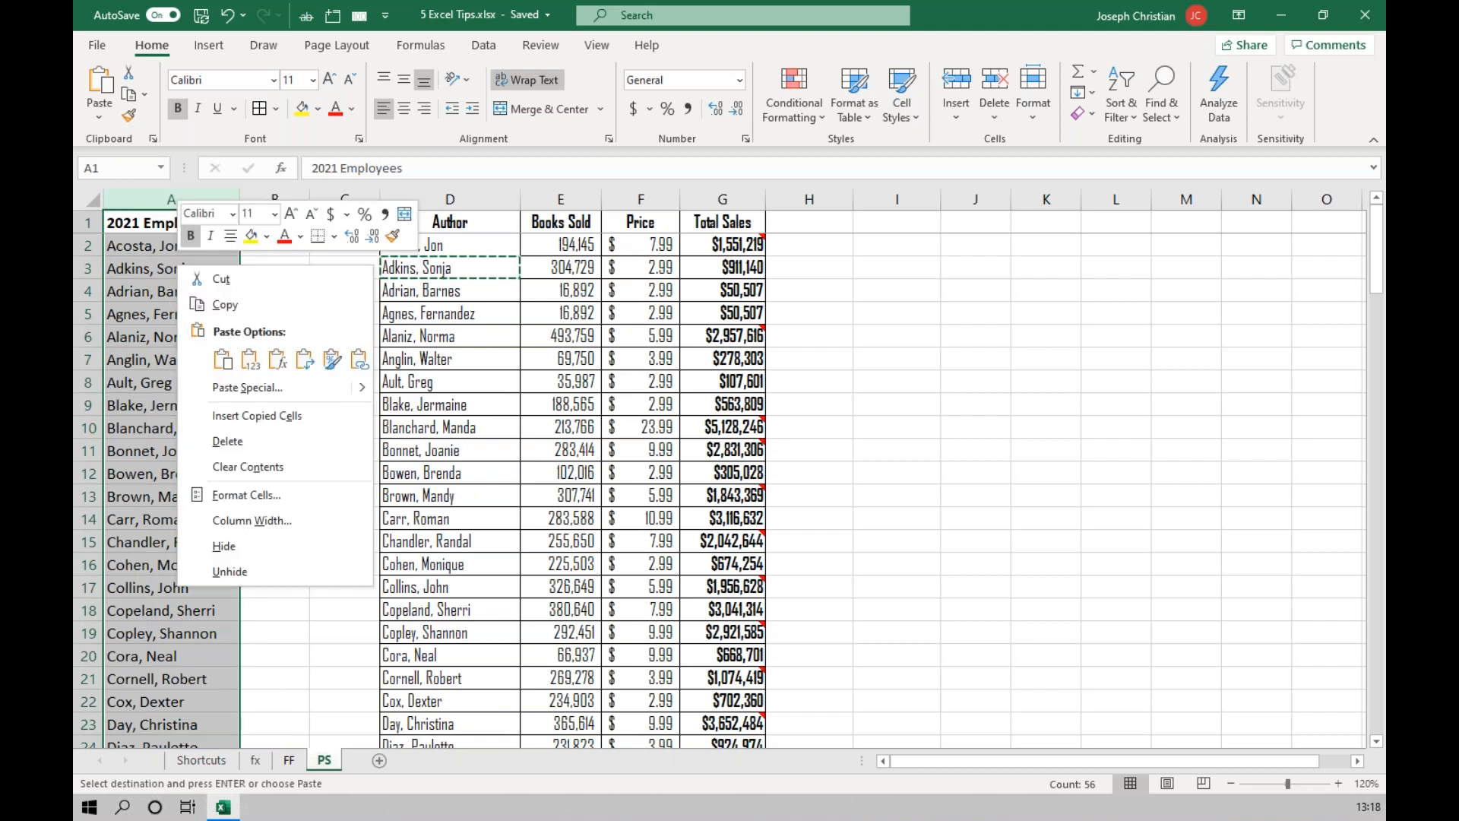
pyautogui.click(260, 397)
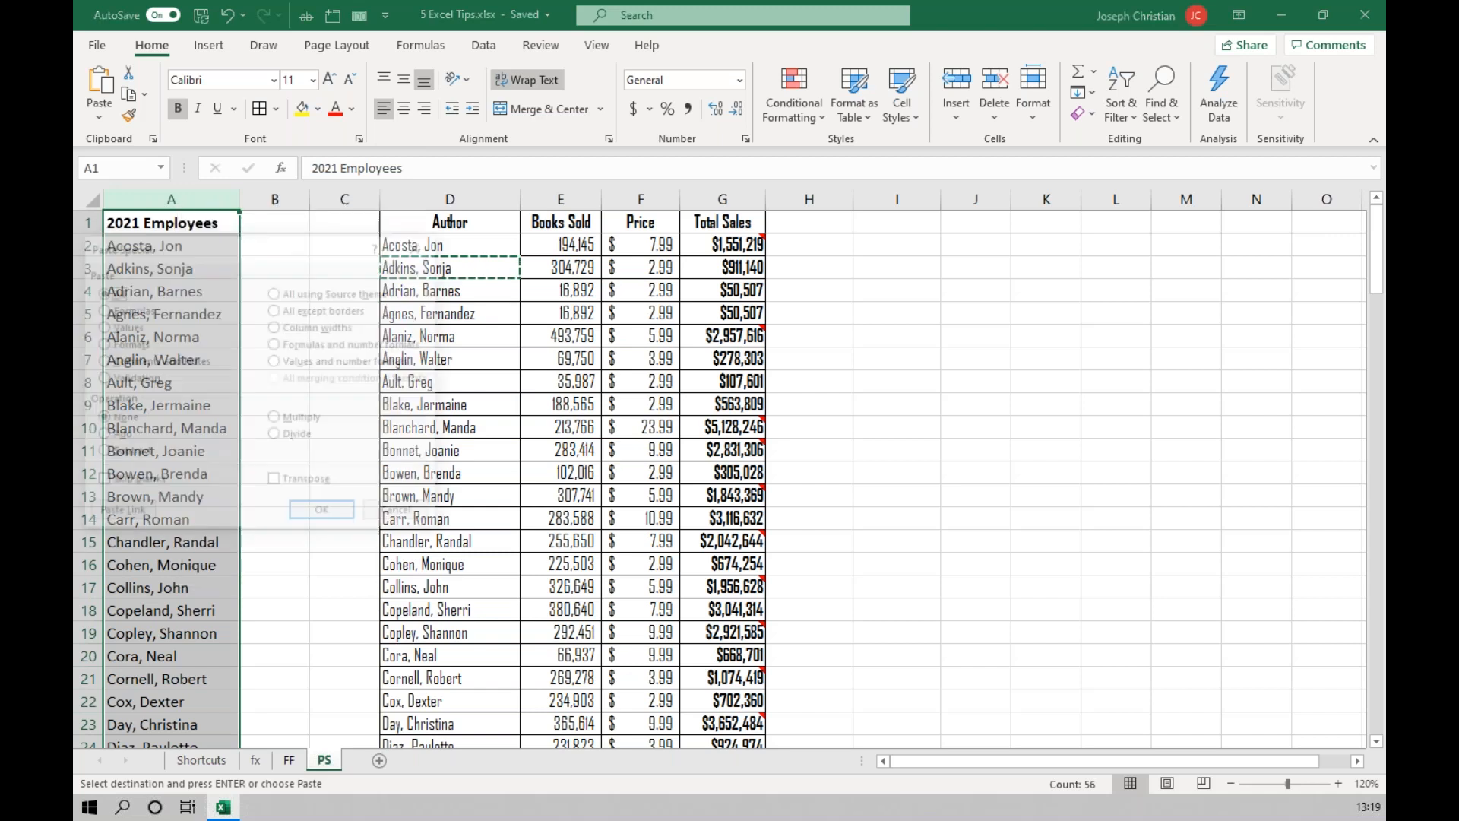
pyautogui.moveTo(247, 258); pyautogui.dragTo(1064, 257)
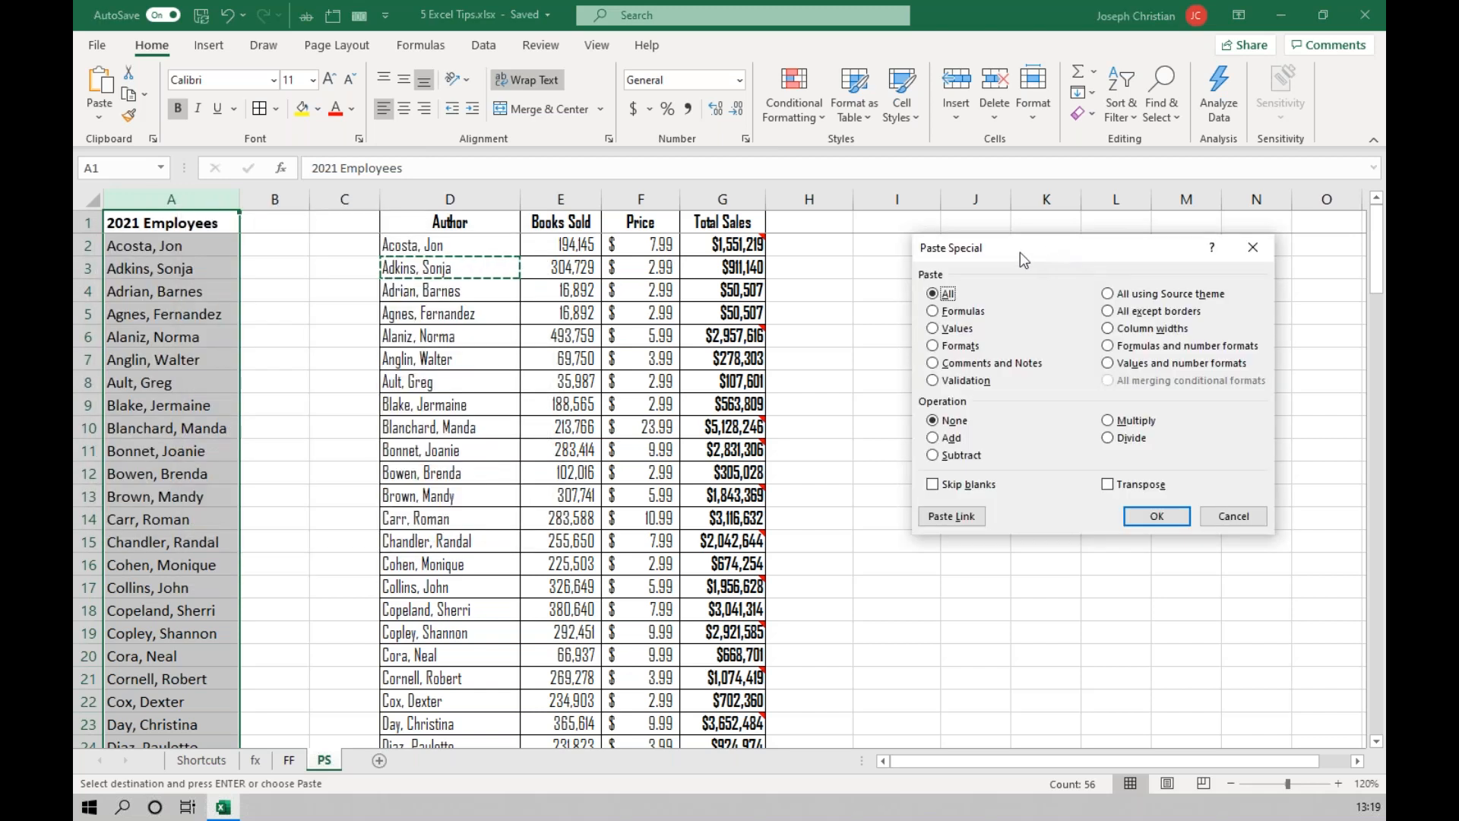
pyautogui.click(933, 346)
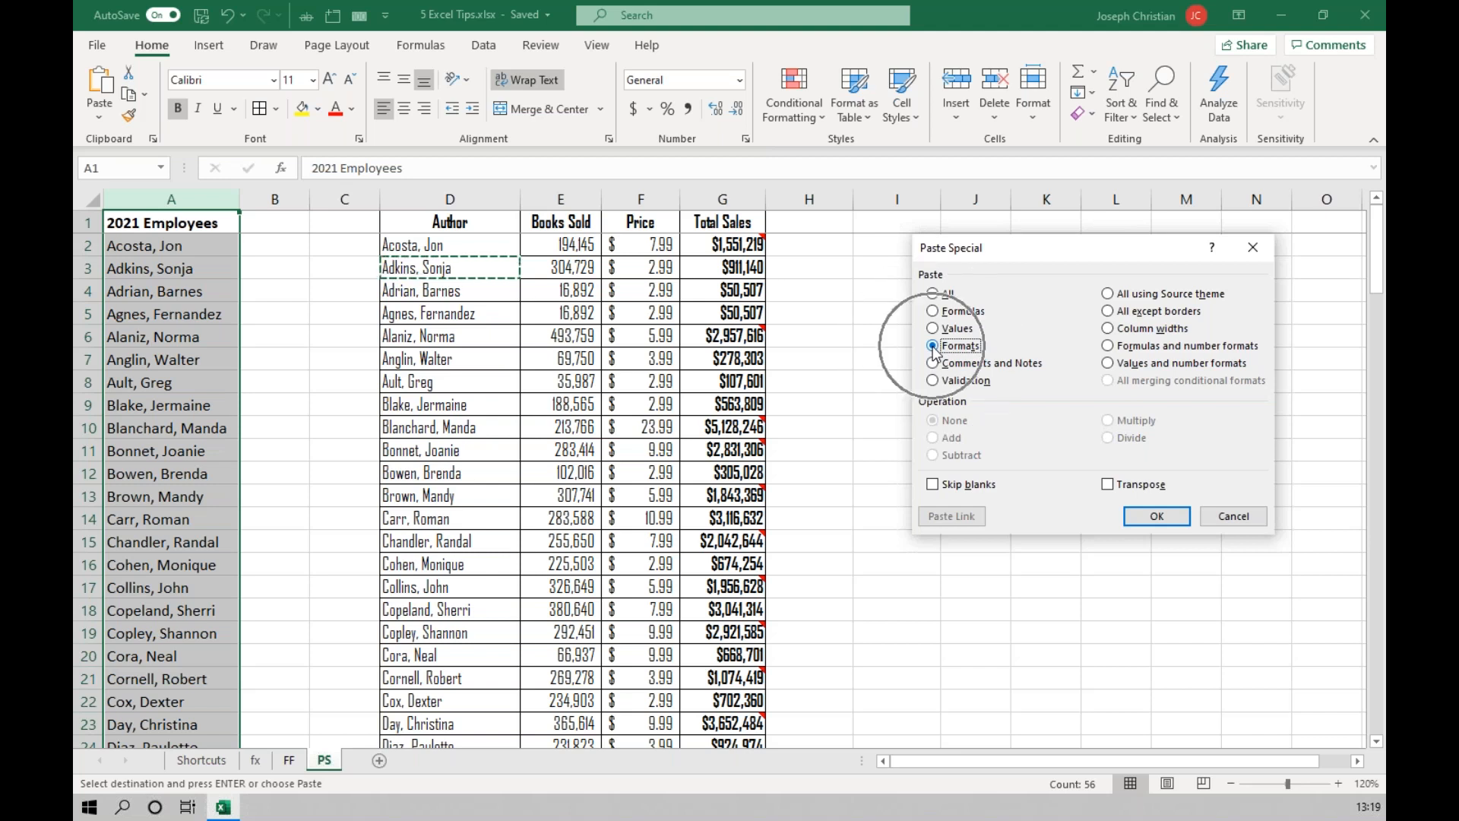
pyautogui.click(1156, 516)
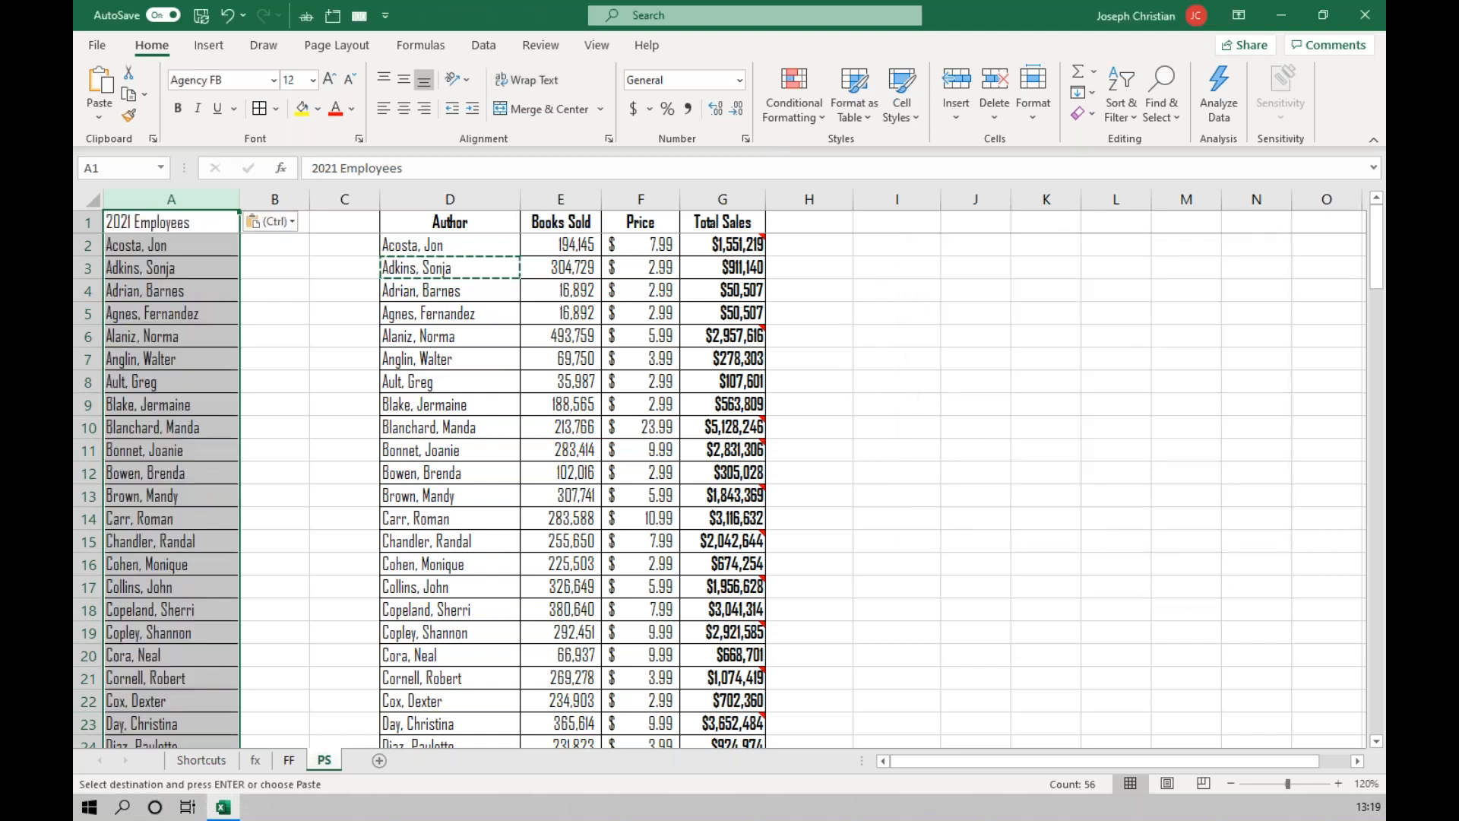
pyautogui.click(174, 268)
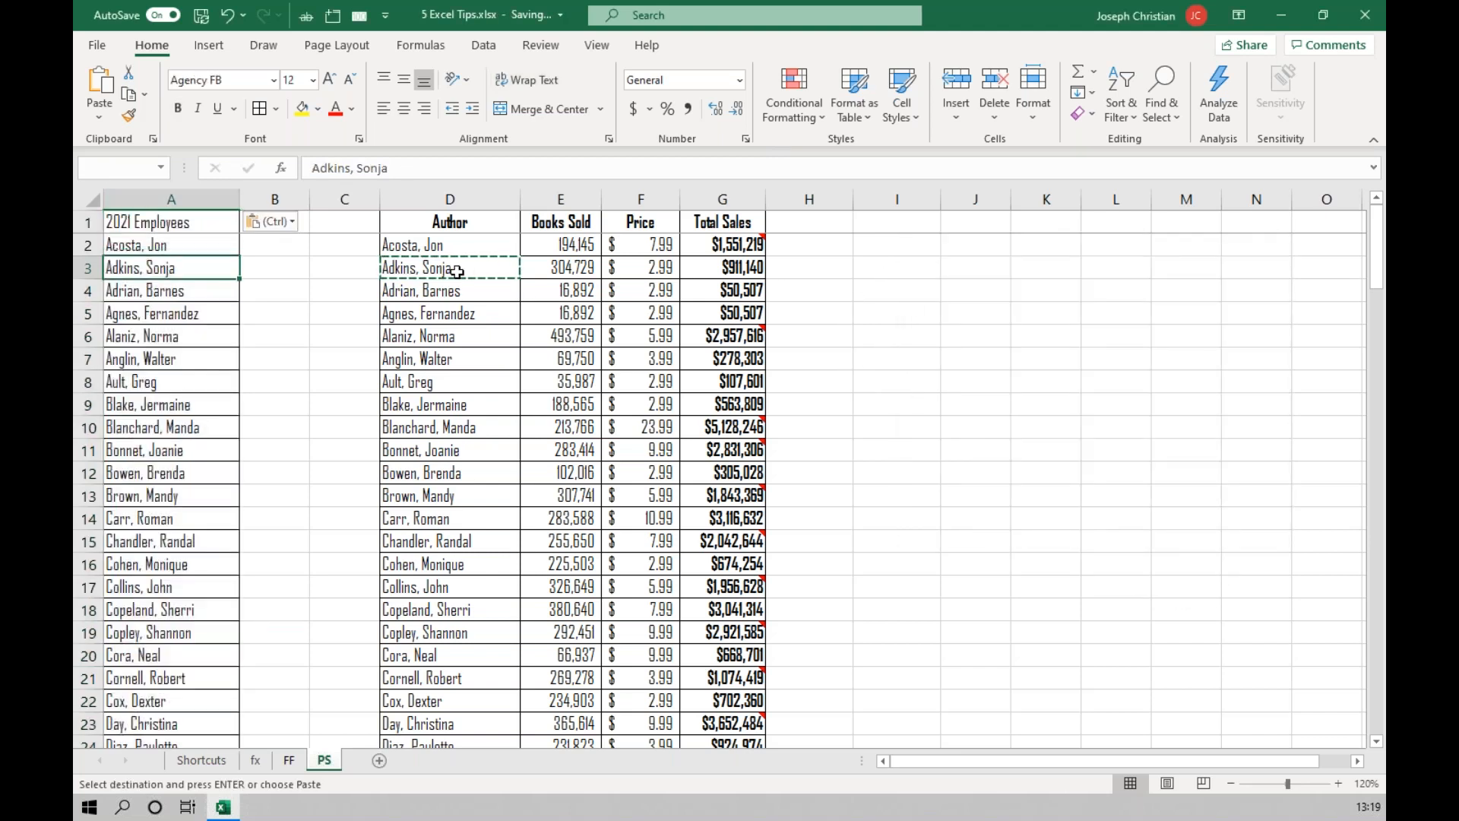
# Examine the notes attached to the Total Sales amounts, such as those on G2 and G6.
pyautogui.press('ctrl')
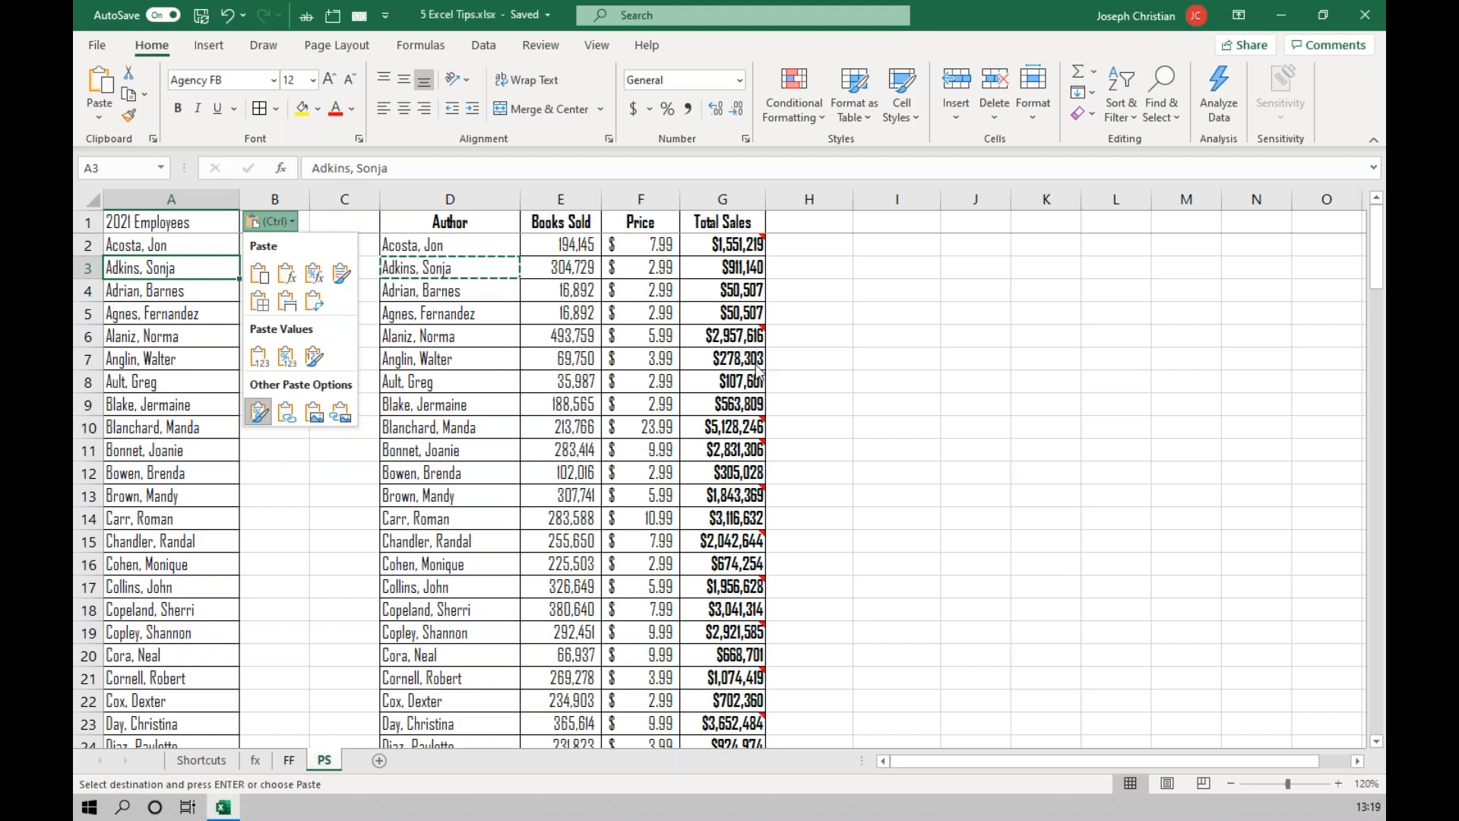
pyautogui.click(741, 243)
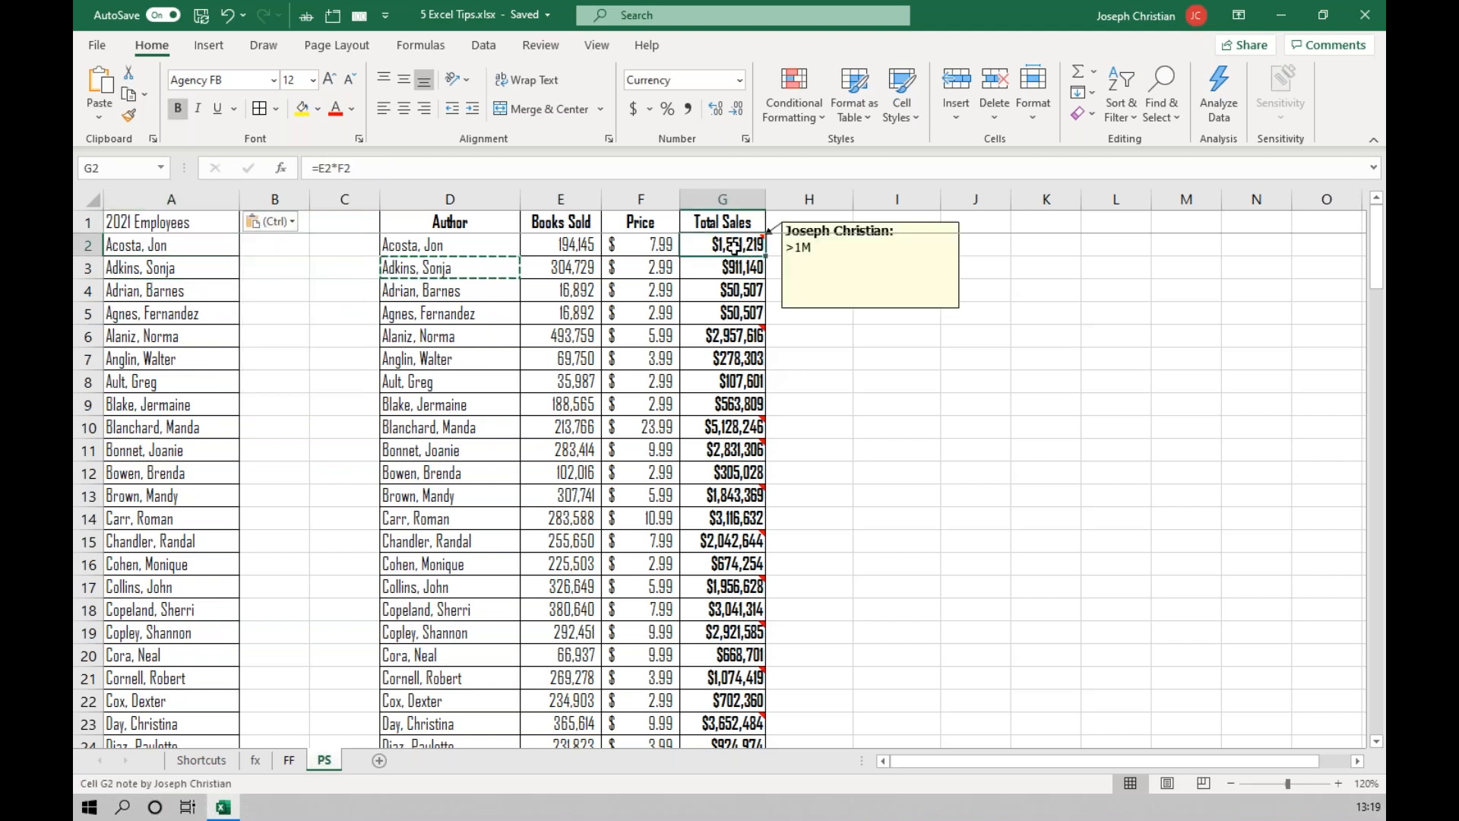
pyautogui.press('Down')
pyautogui.press('Down')
pyautogui.press('Down')
pyautogui.press('Down')
pyautogui.press('Down')
pyautogui.press('Down')
pyautogui.press('Down')
pyautogui.press('Down')
pyautogui.press('Down')
pyautogui.click(894, 403)
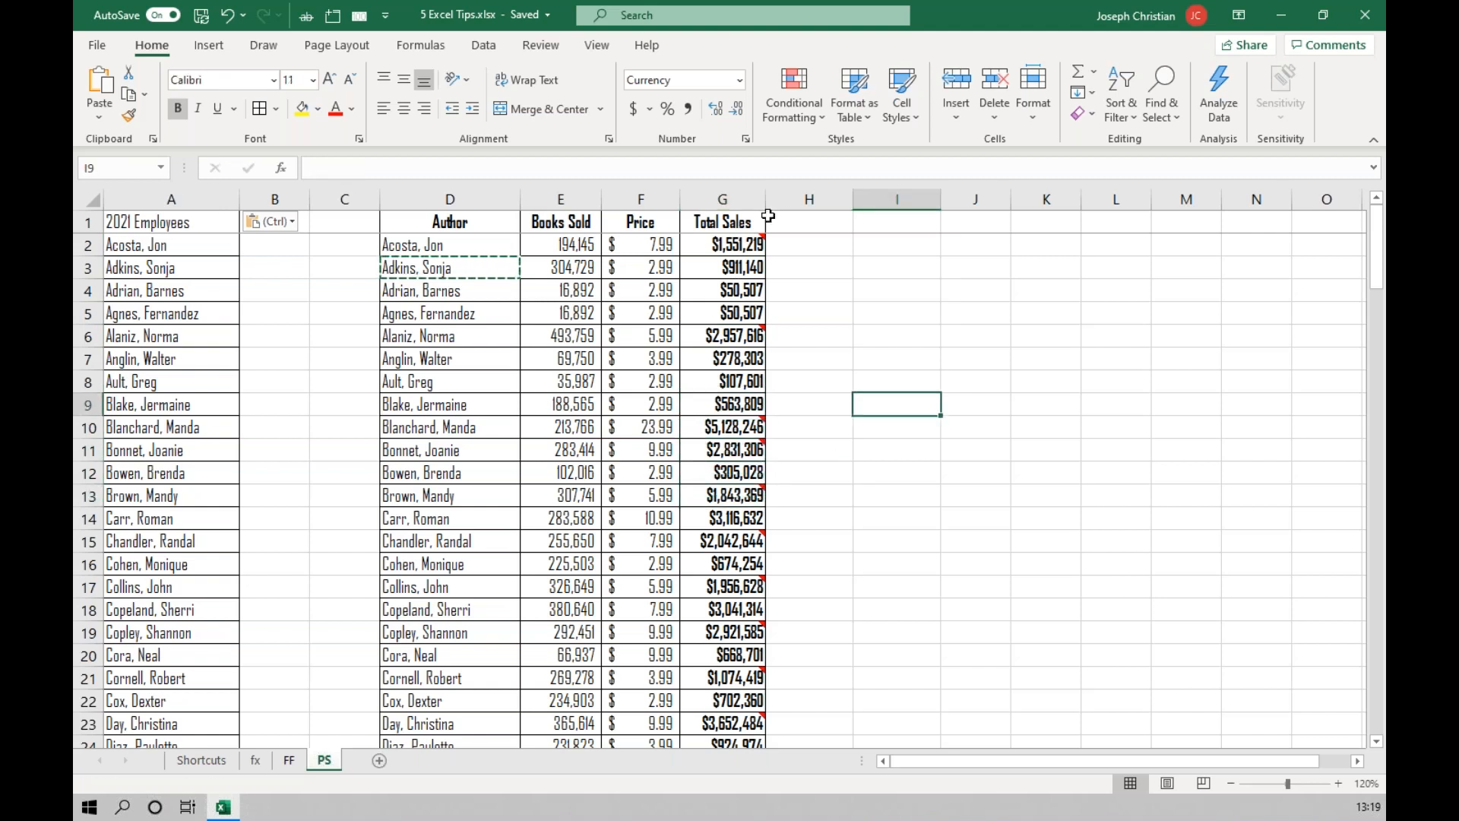
pyautogui.press('ctrl')
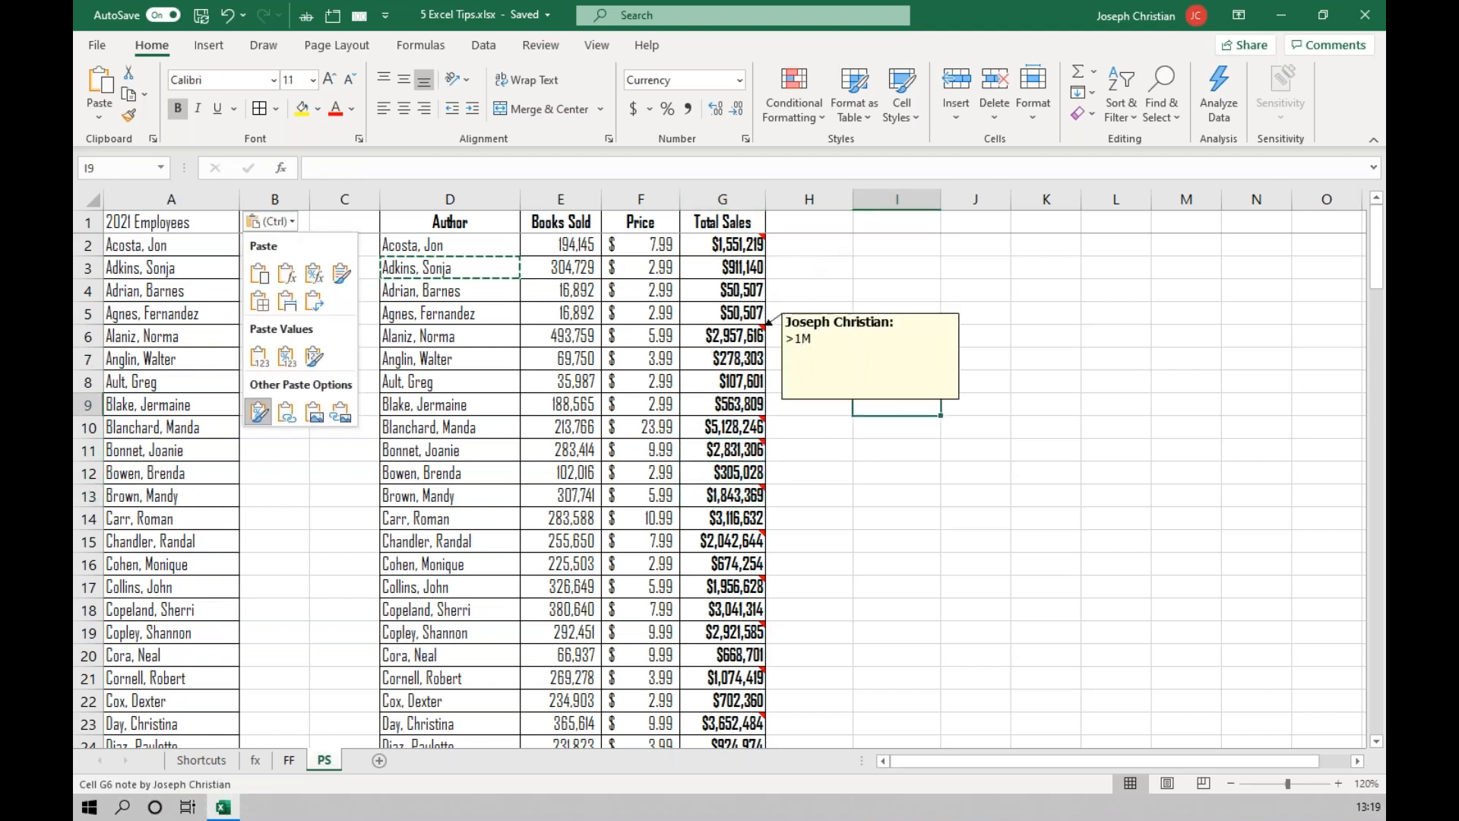
pyautogui.press('ctrl')
pyautogui.press('ctrl')
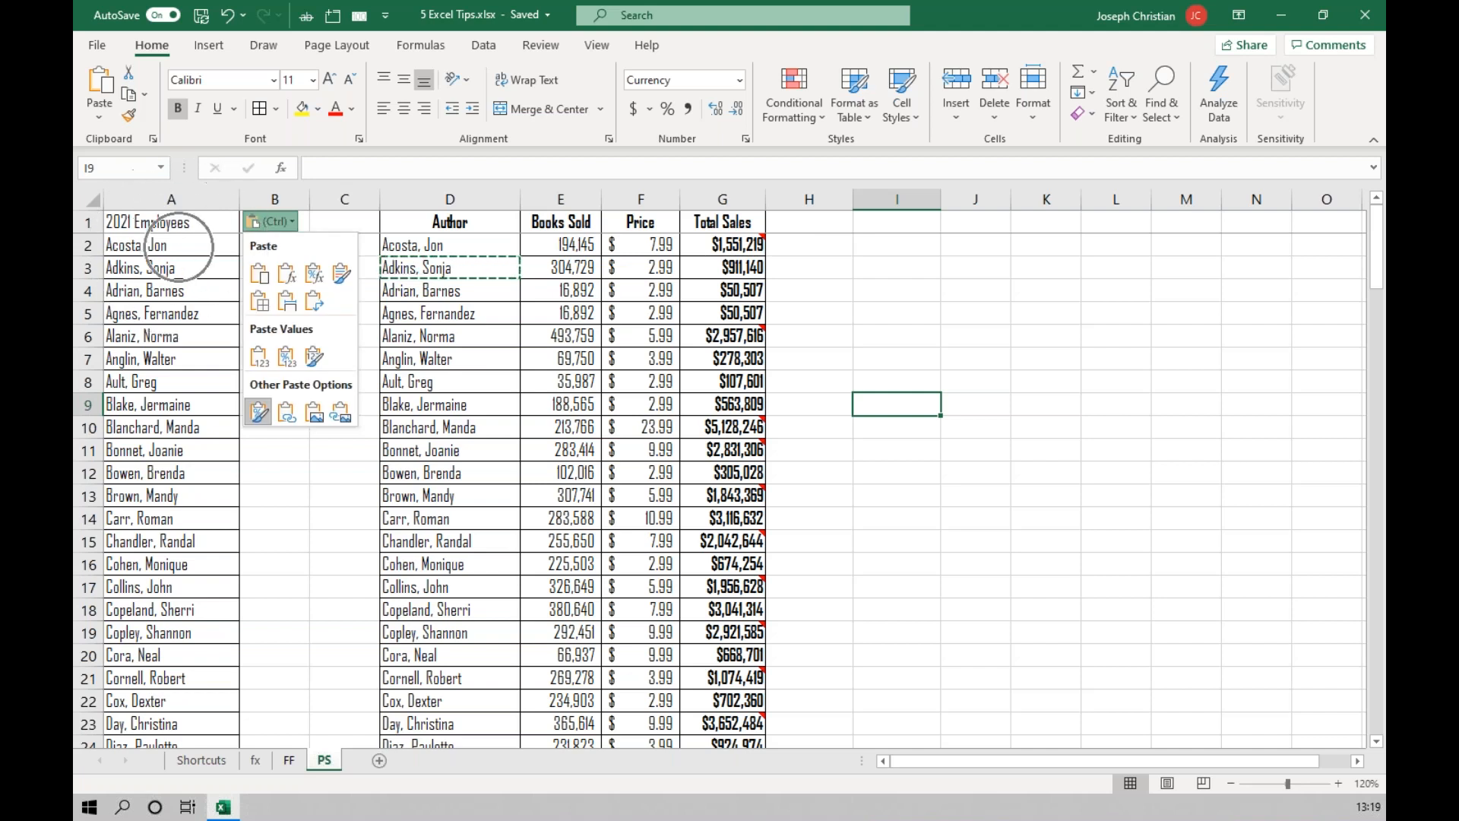
pyautogui.press('ctrl')
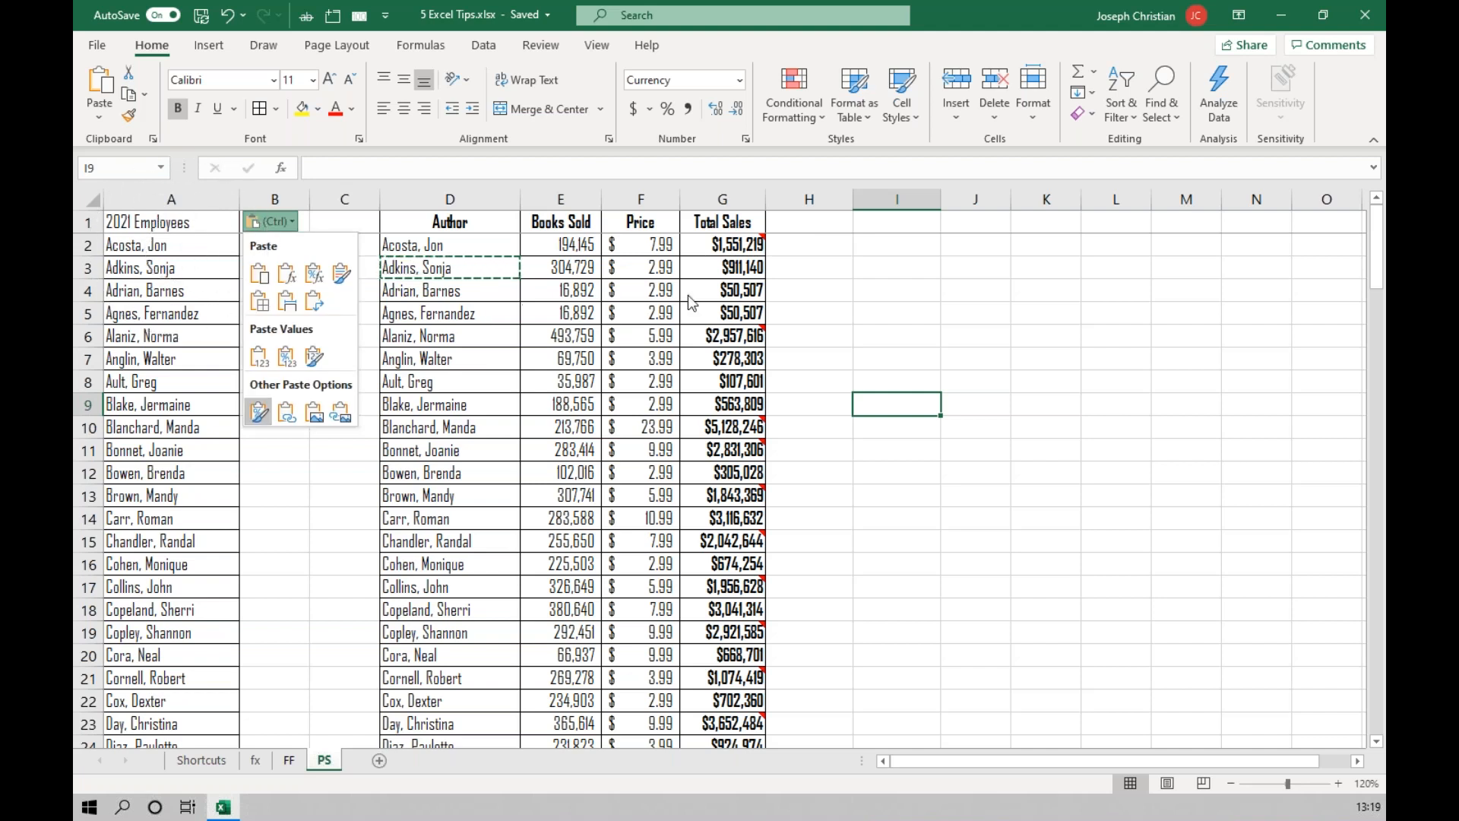
# Copy the whole Total Sales column G.
pyautogui.click(722, 199)
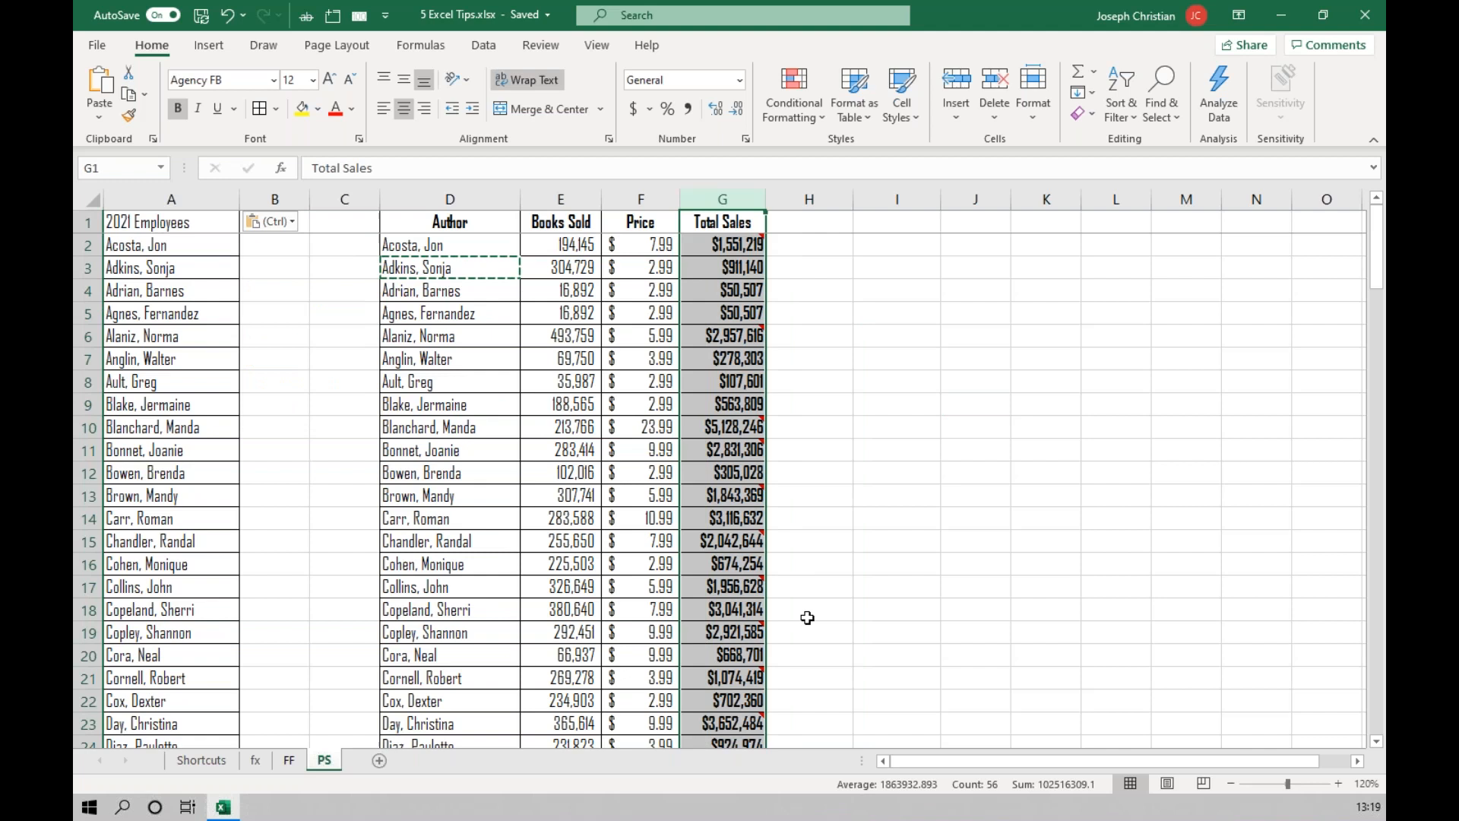
pyautogui.rightClick(732, 283)
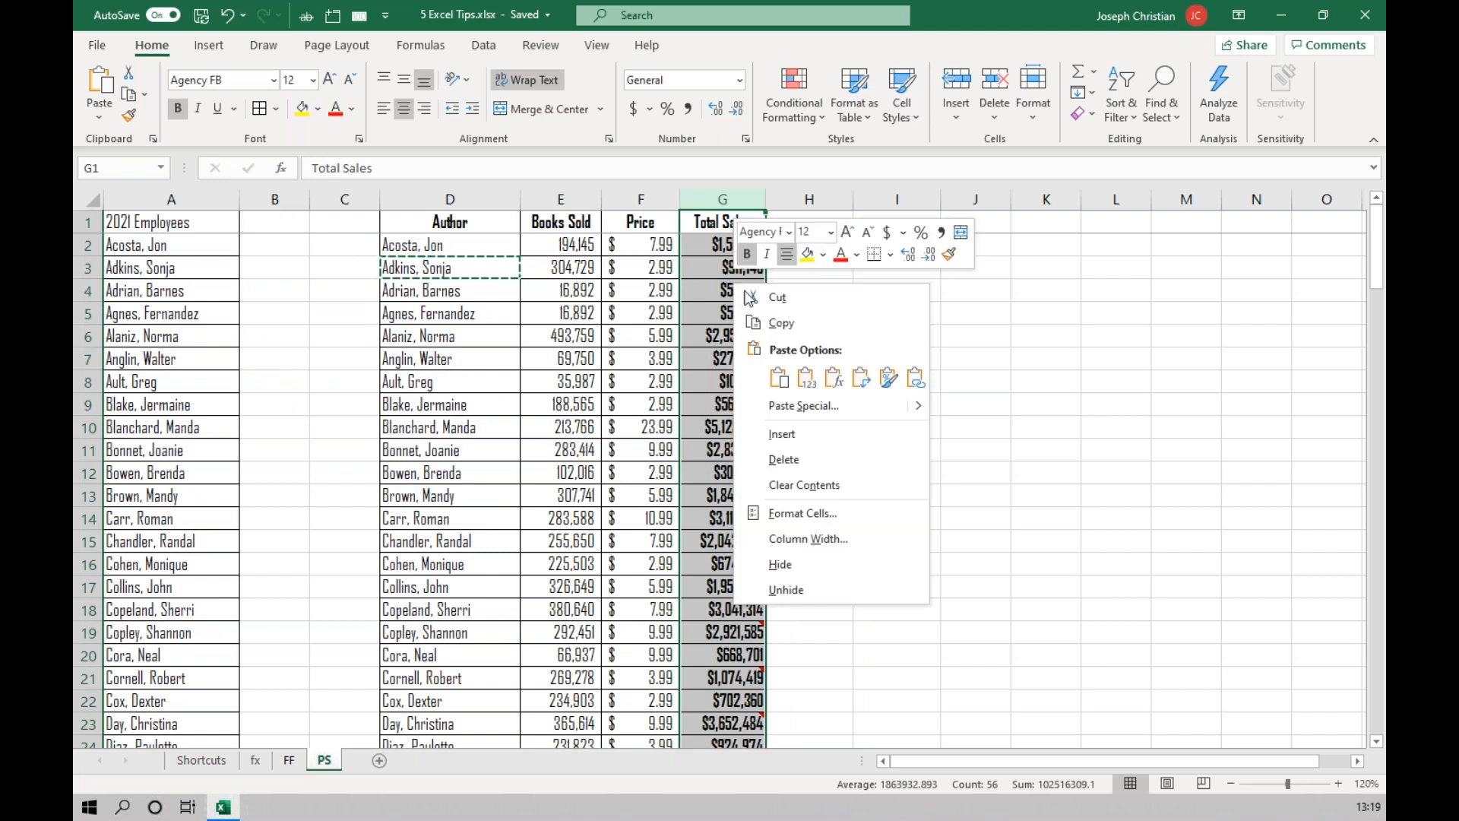
pyautogui.click(807, 327)
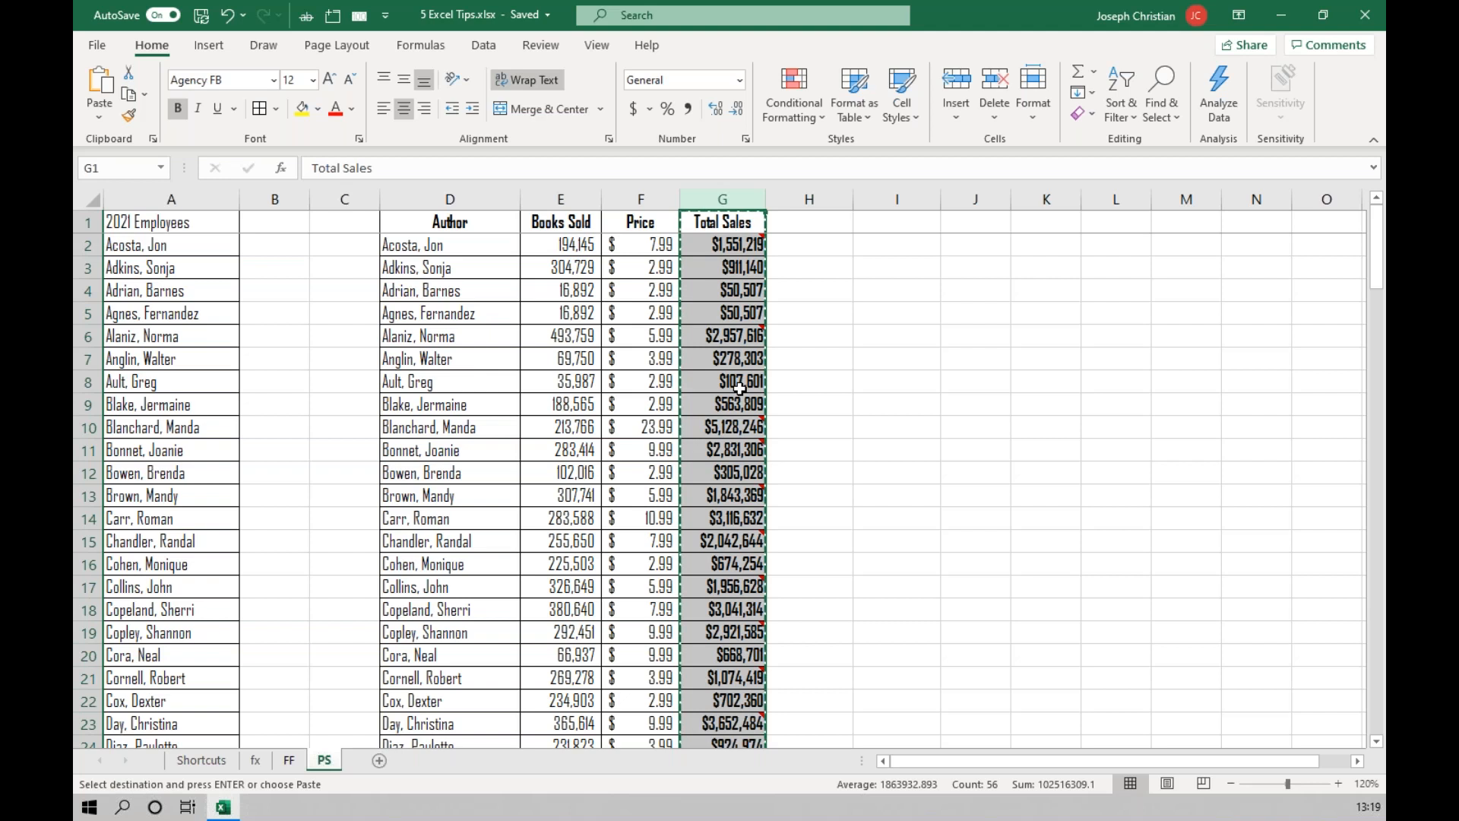
# Paste only the comments and notes onto the 2021 Employees column A with Paste Special, and check the marked cells.
pyautogui.click(170, 200)
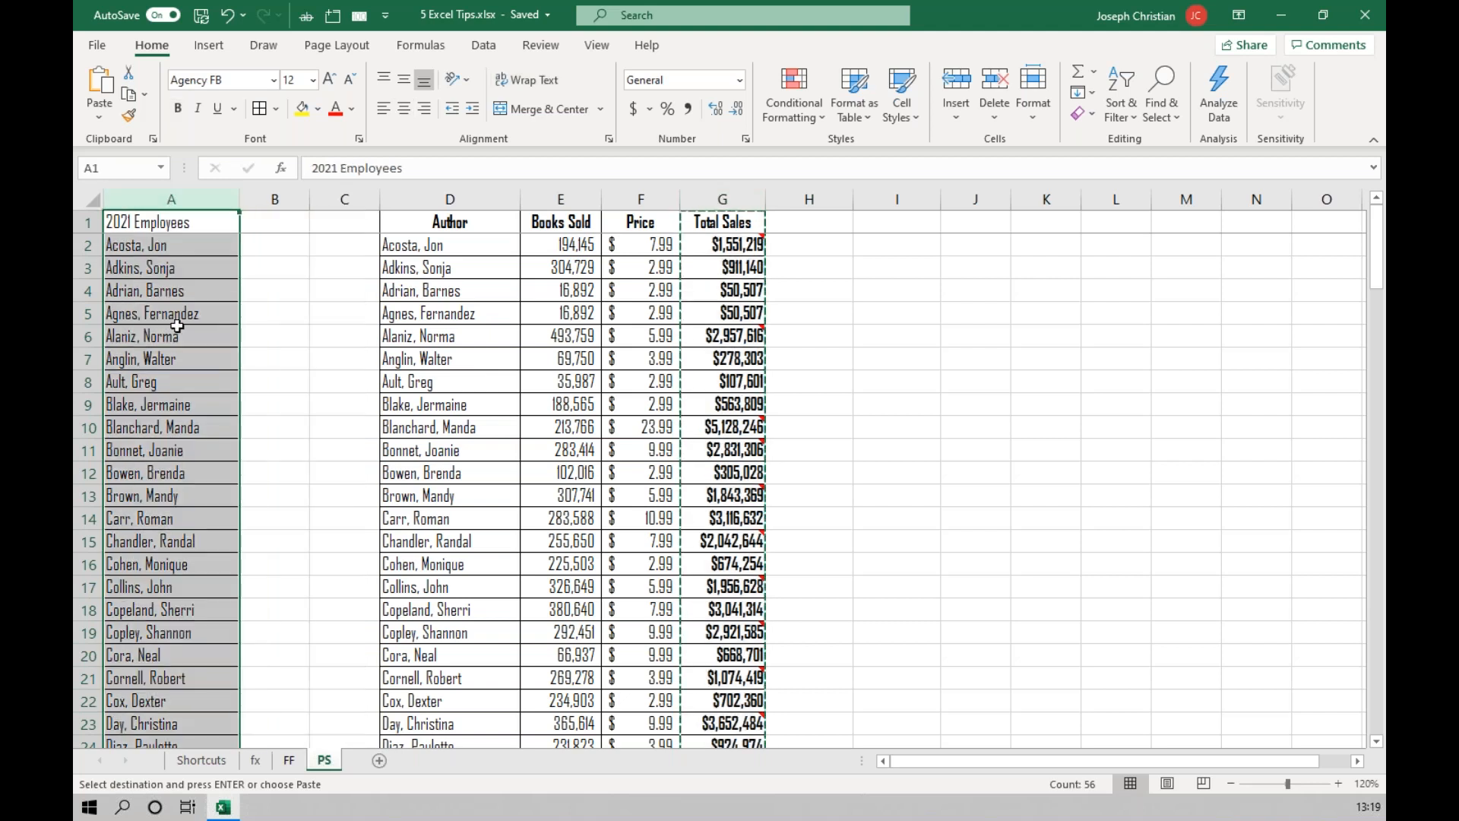
pyautogui.rightClick(199, 272)
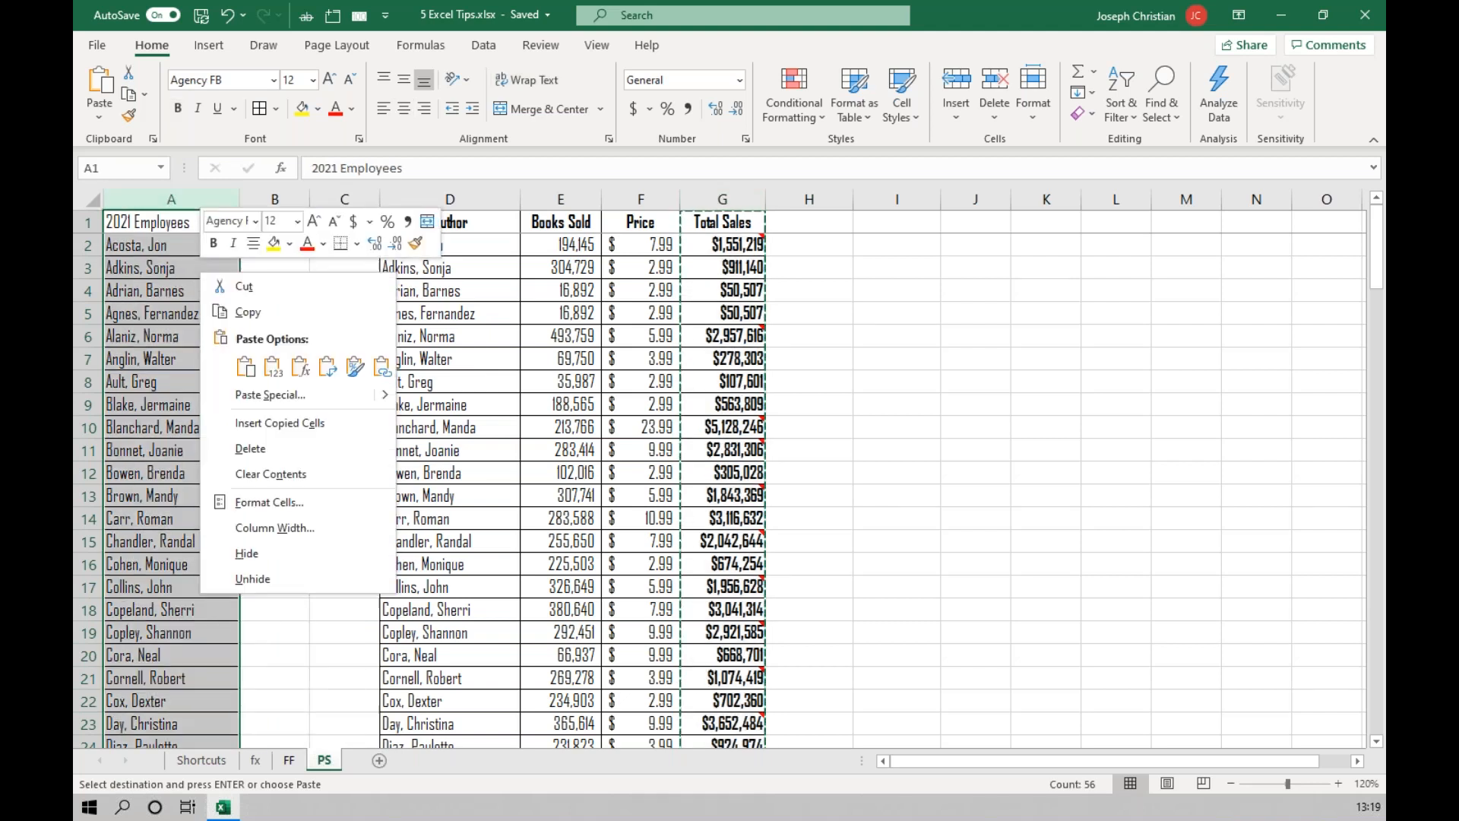
pyautogui.click(272, 394)
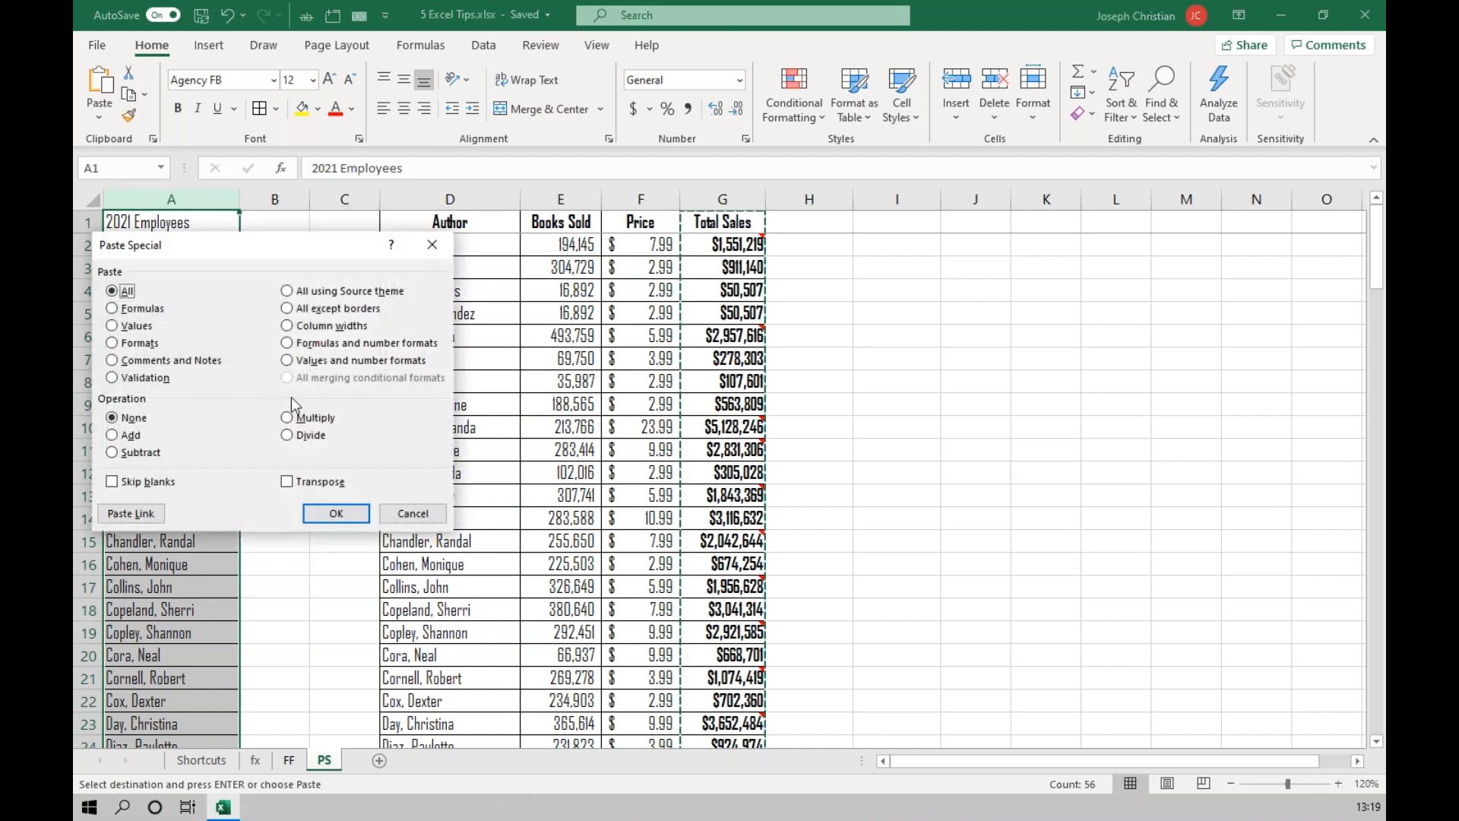
pyautogui.click(191, 361)
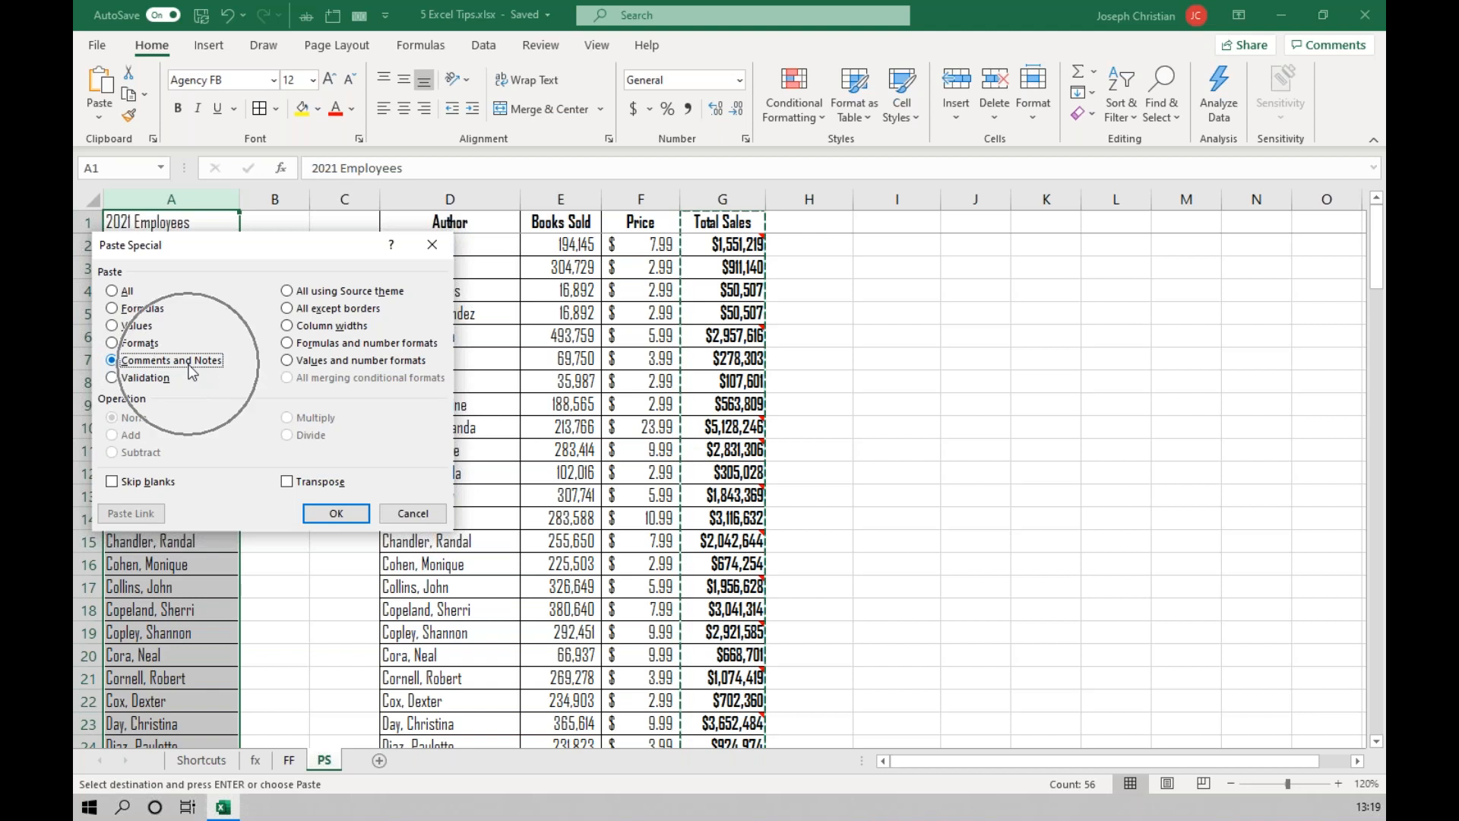
pyautogui.click(336, 515)
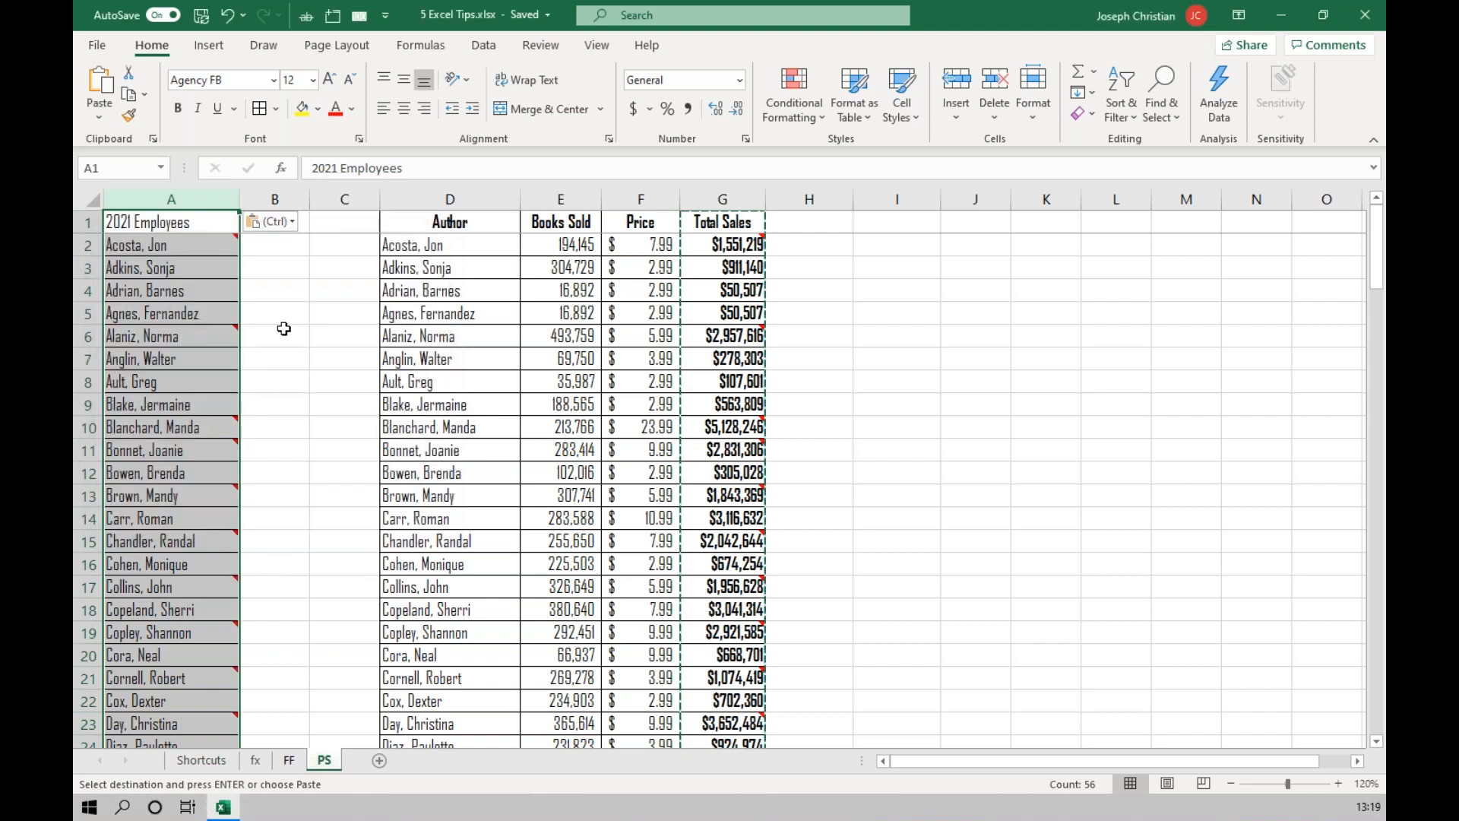
pyautogui.click(213, 336)
pyautogui.click(210, 430)
pyautogui.click(303, 334)
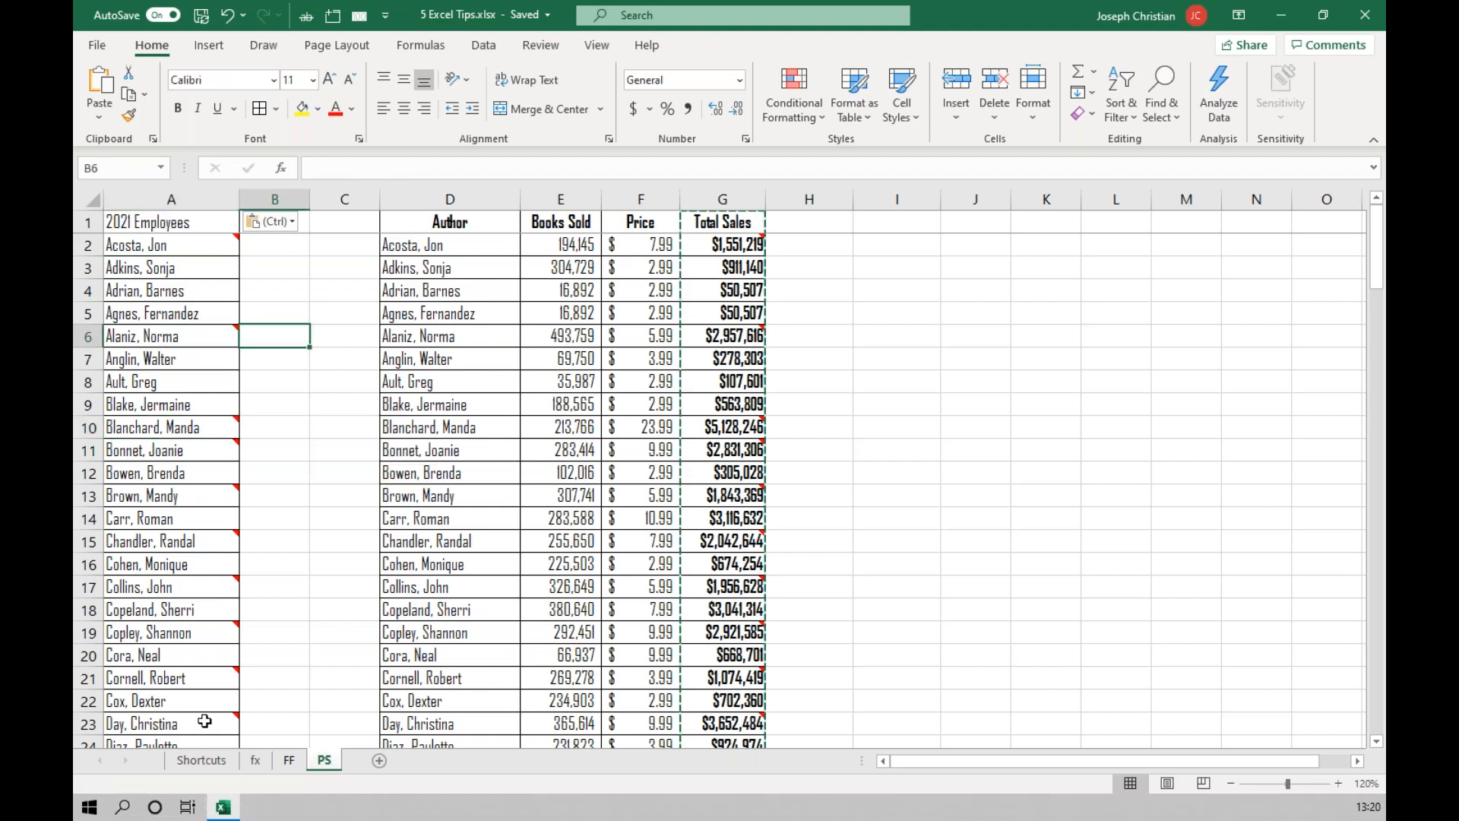
# Switch to the Shortcuts sheet and select the Company header cell A1.
pyautogui.click(204, 761)
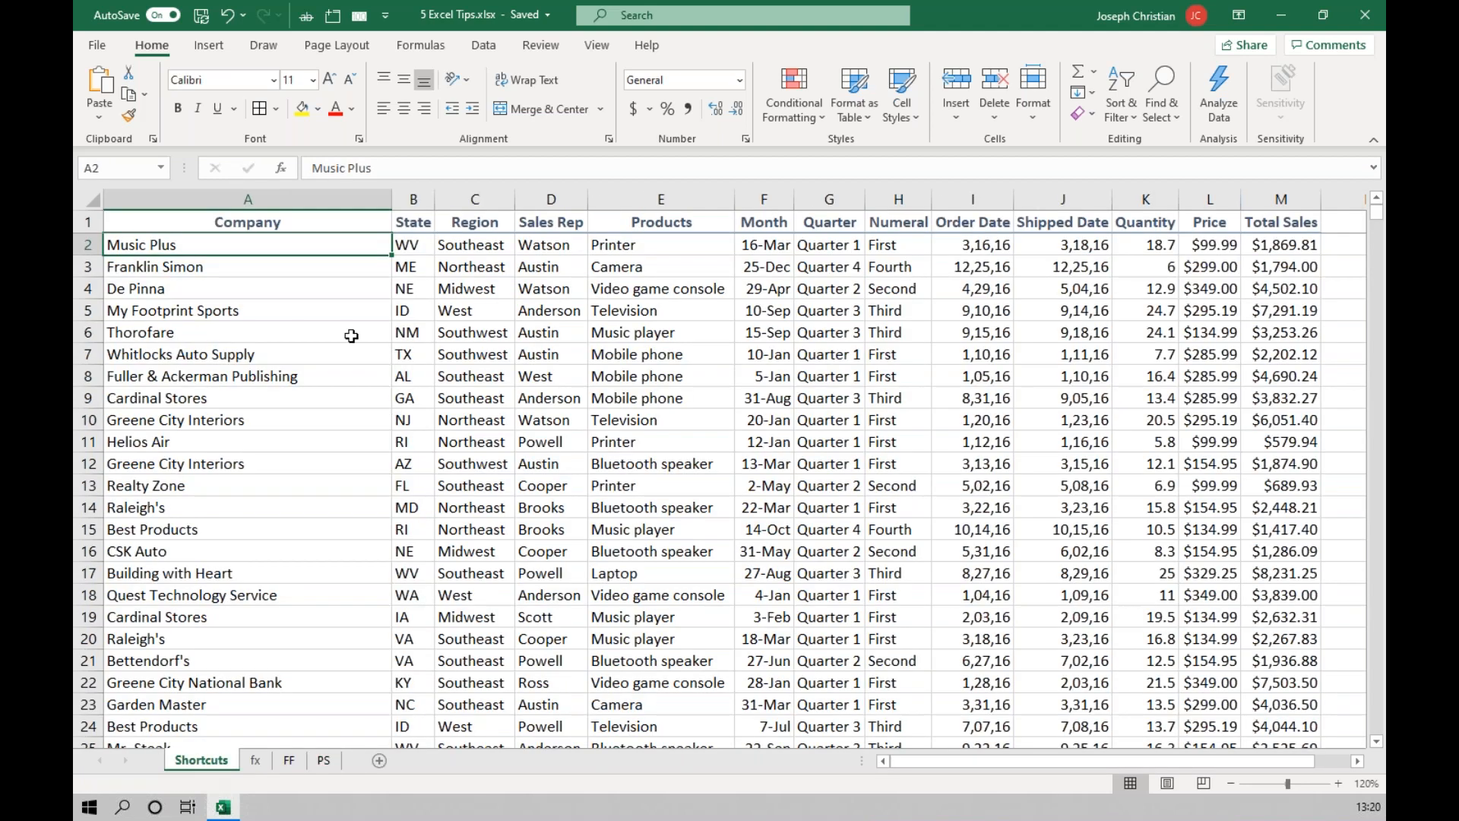
pyautogui.click(283, 224)
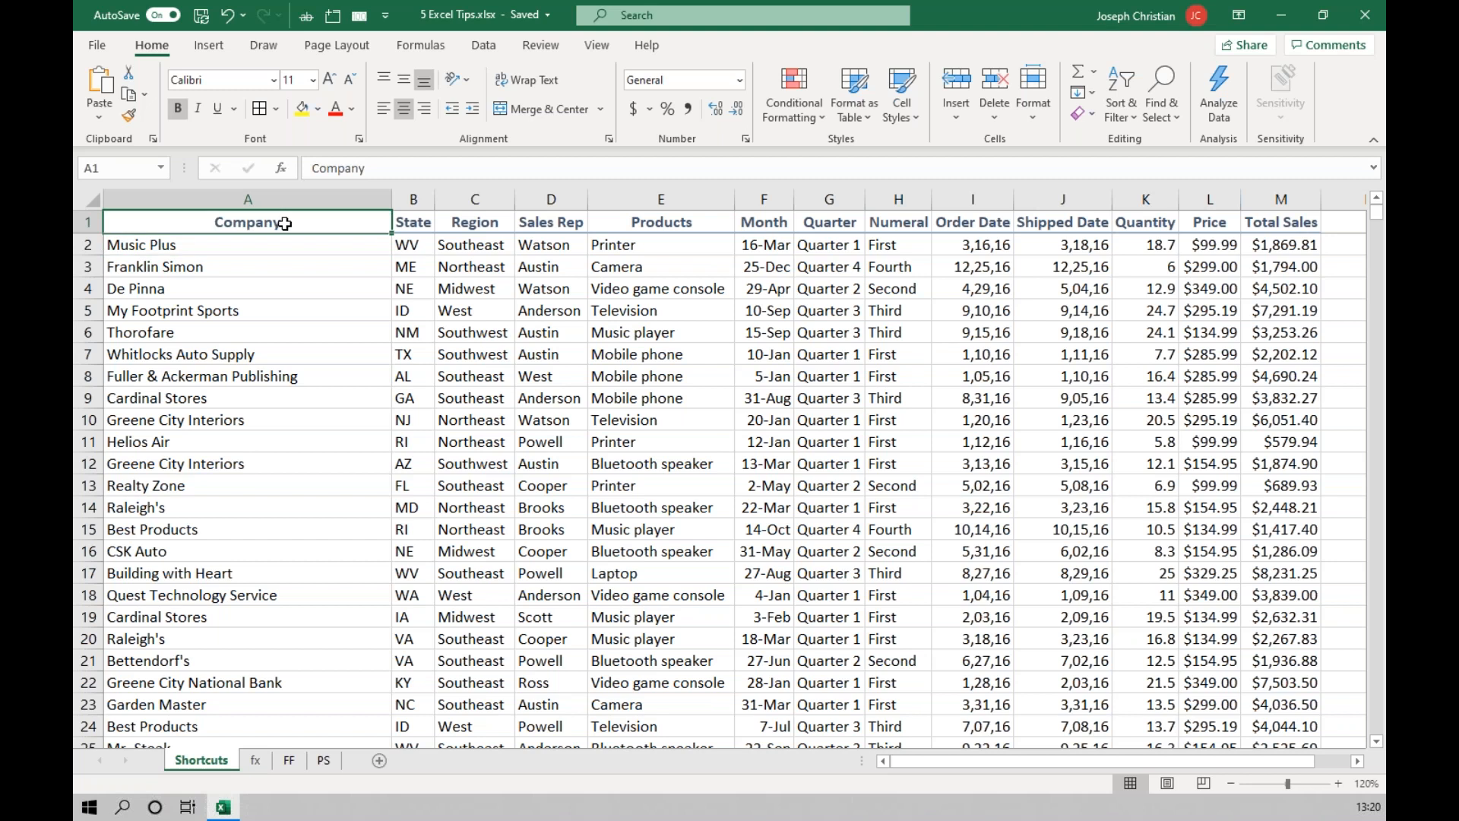
# Copy the entire data table on the Shortcuts sheet, from the Company header to its last cell, and switch to the PS sheet.
pyautogui.hotkey('ctrl', 'shift', 'End')
pyautogui.hotkey('ctrl', 'c')
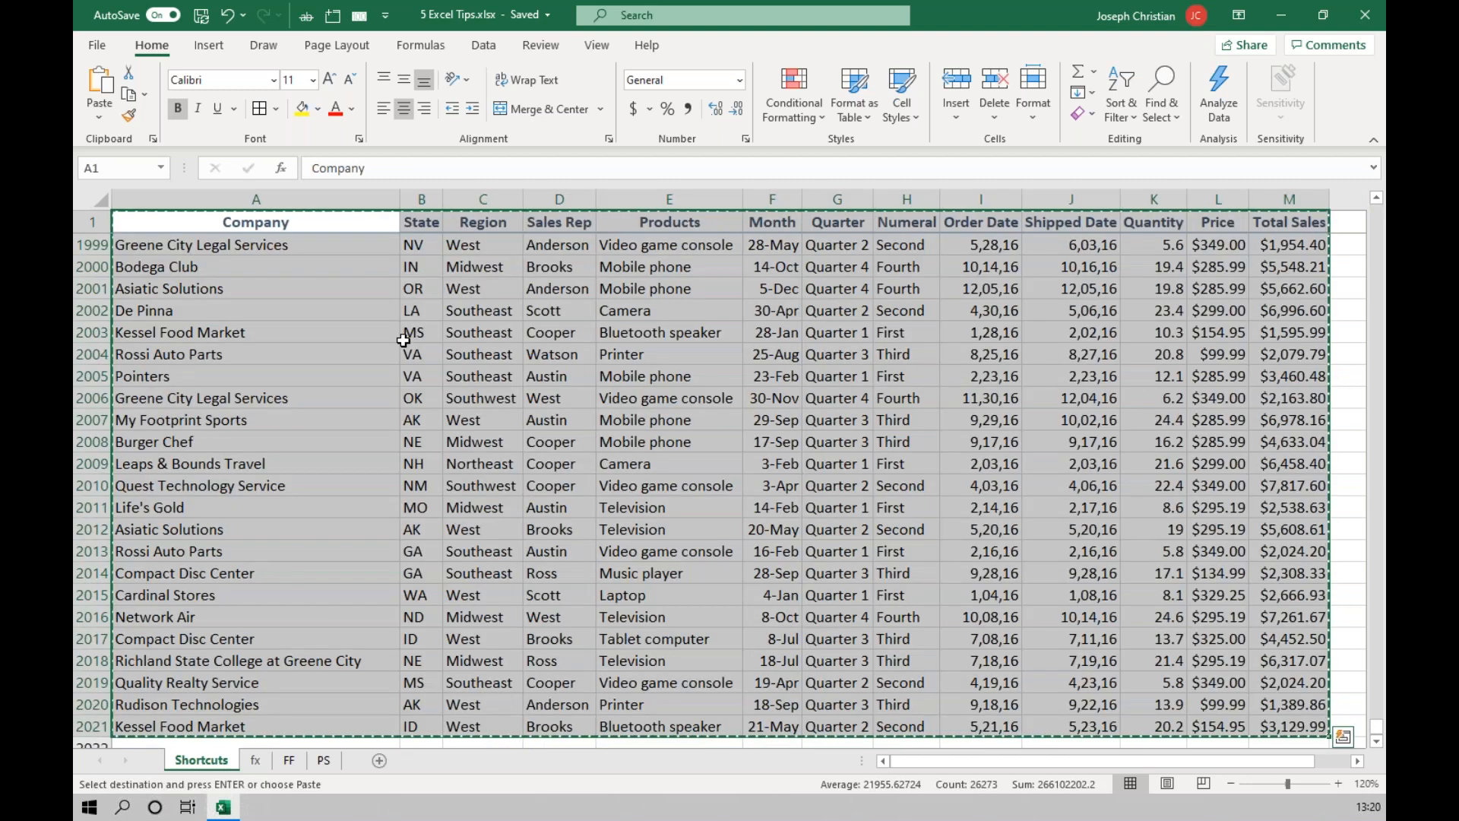
pyautogui.click(324, 761)
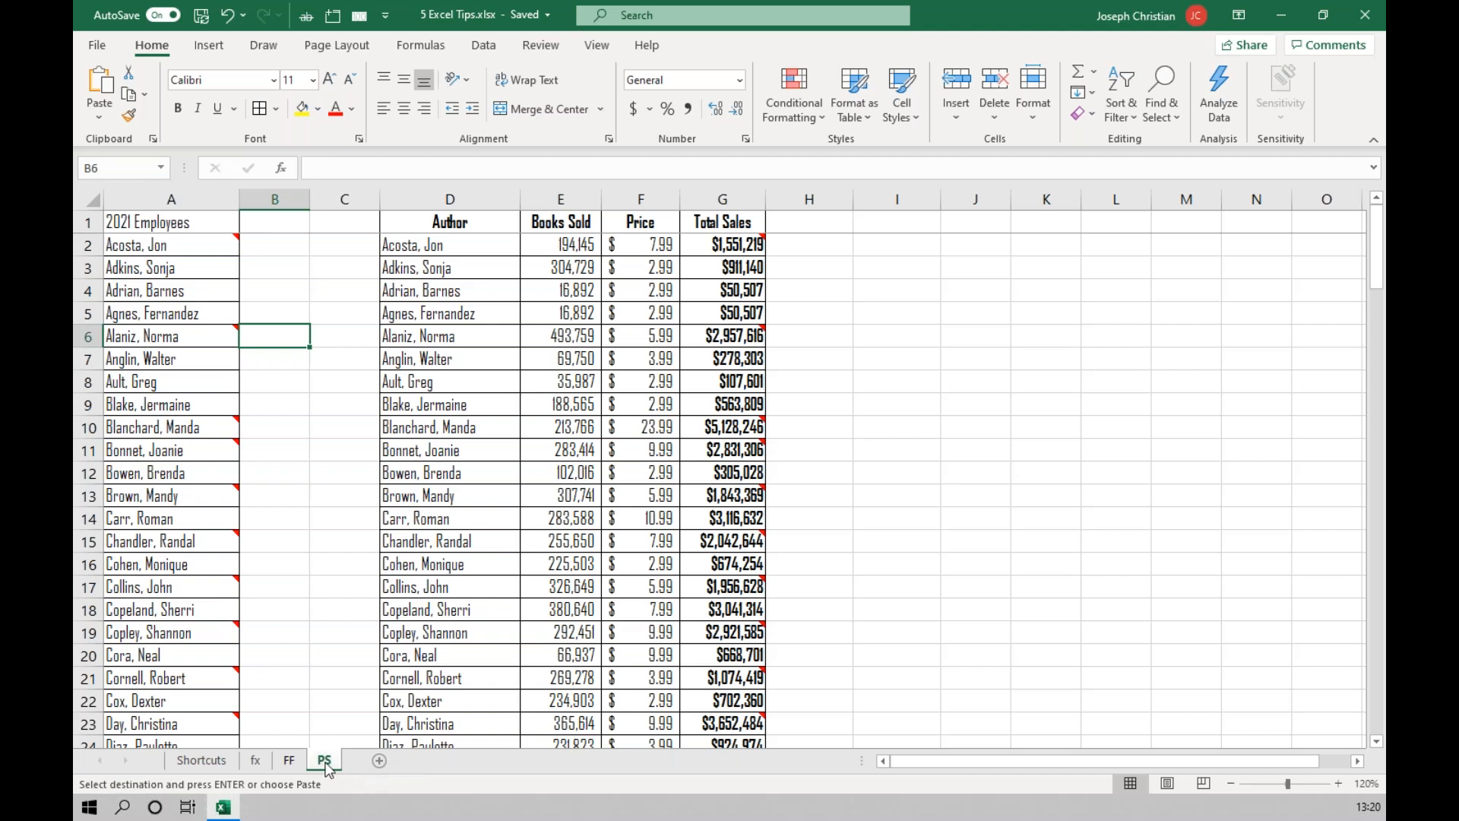
pyautogui.scroll(-4, 664, 544)
pyautogui.scroll(5, 879, 398)
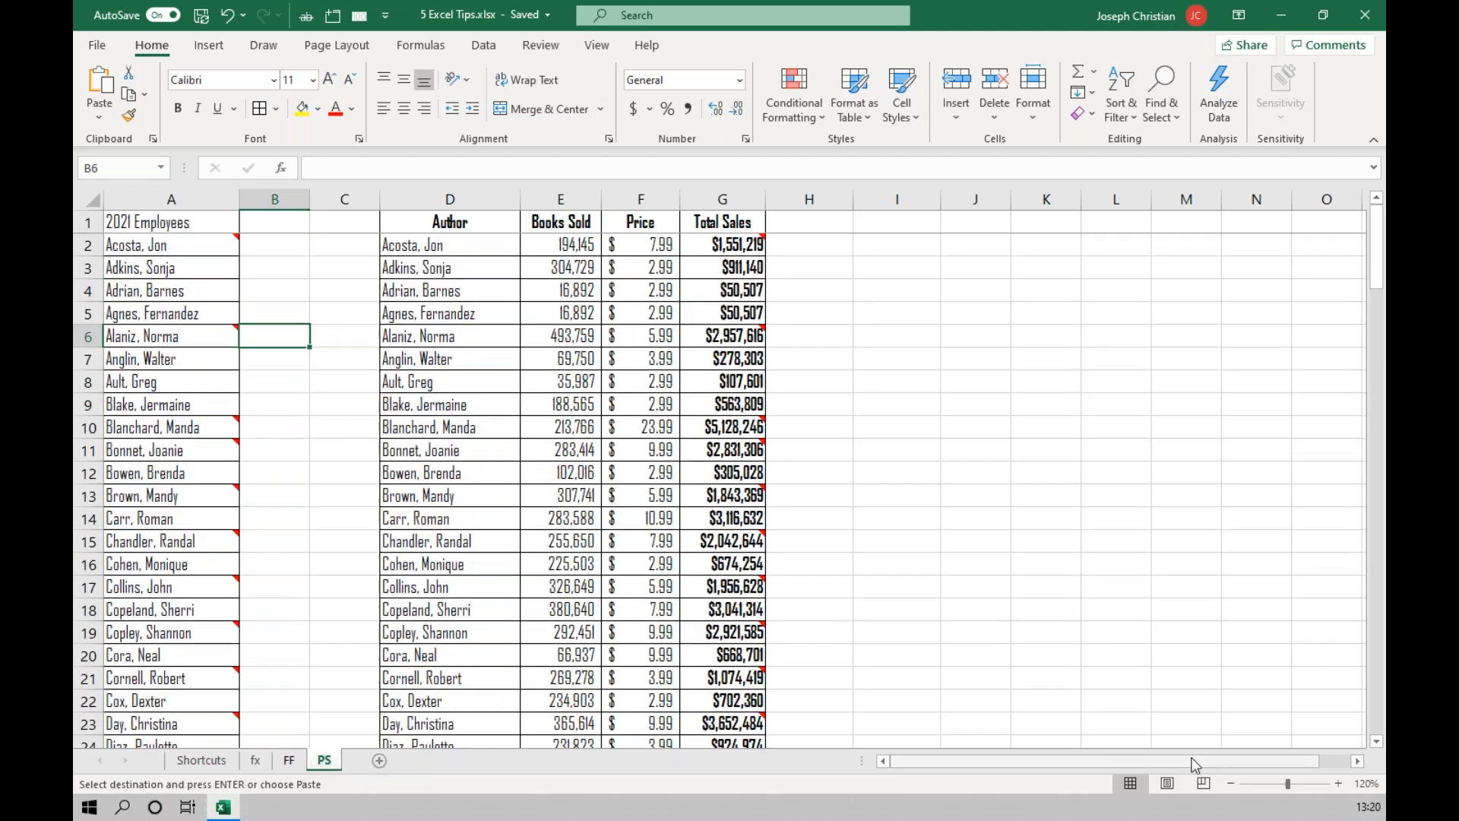
# Paste the copied table into the empty area beside Total Sales, starting at cell I1.
pyautogui.moveTo(1192, 763); pyautogui.dragTo(1363, 763)
pyautogui.click(1362, 760)
pyautogui.click(1363, 759)
pyautogui.click(1362, 760)
pyautogui.click(1363, 760)
pyautogui.click(1363, 760)
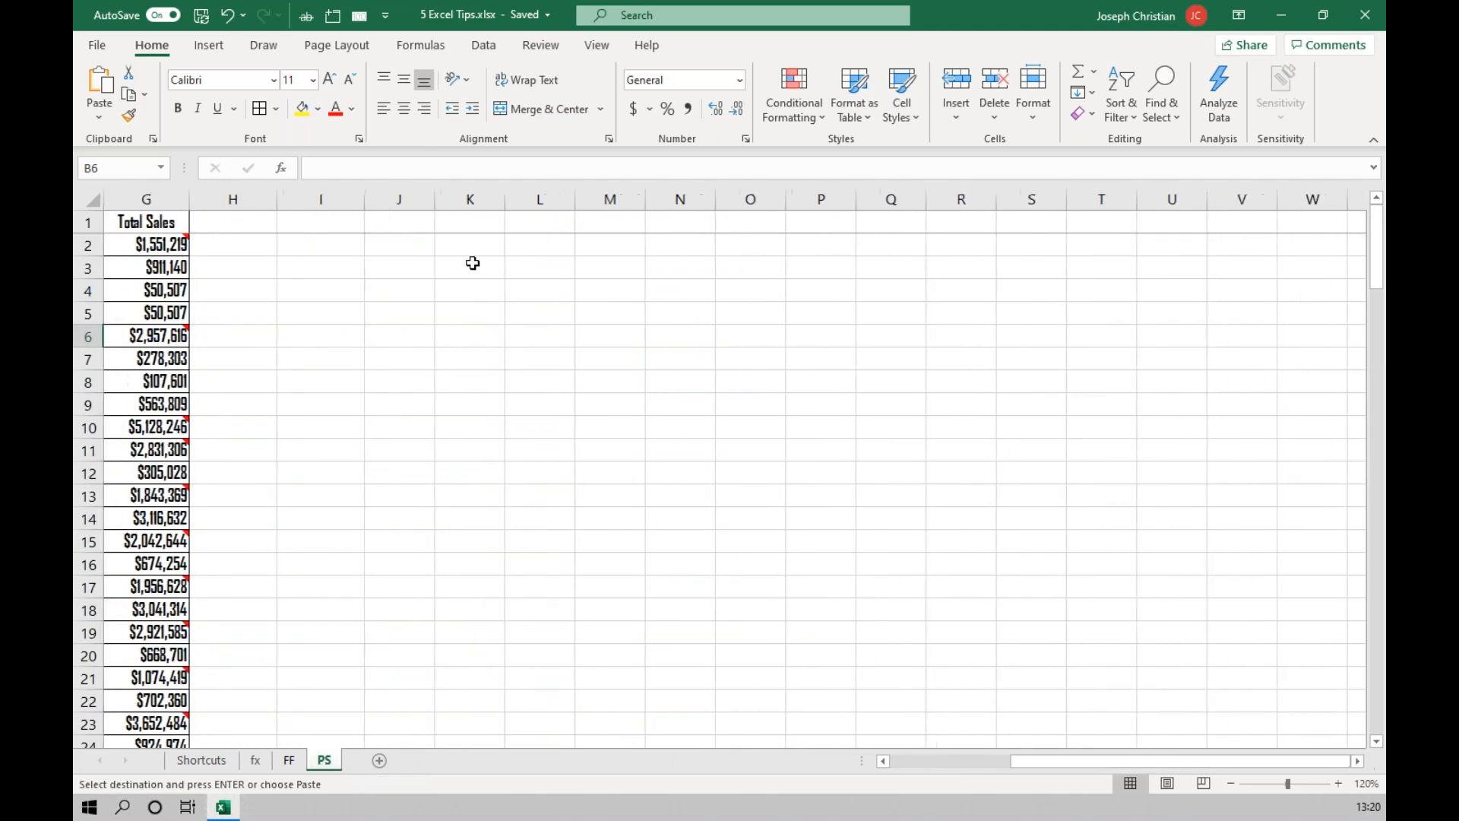
pyautogui.click(344, 223)
pyautogui.hotkey('ctrl', 'v')
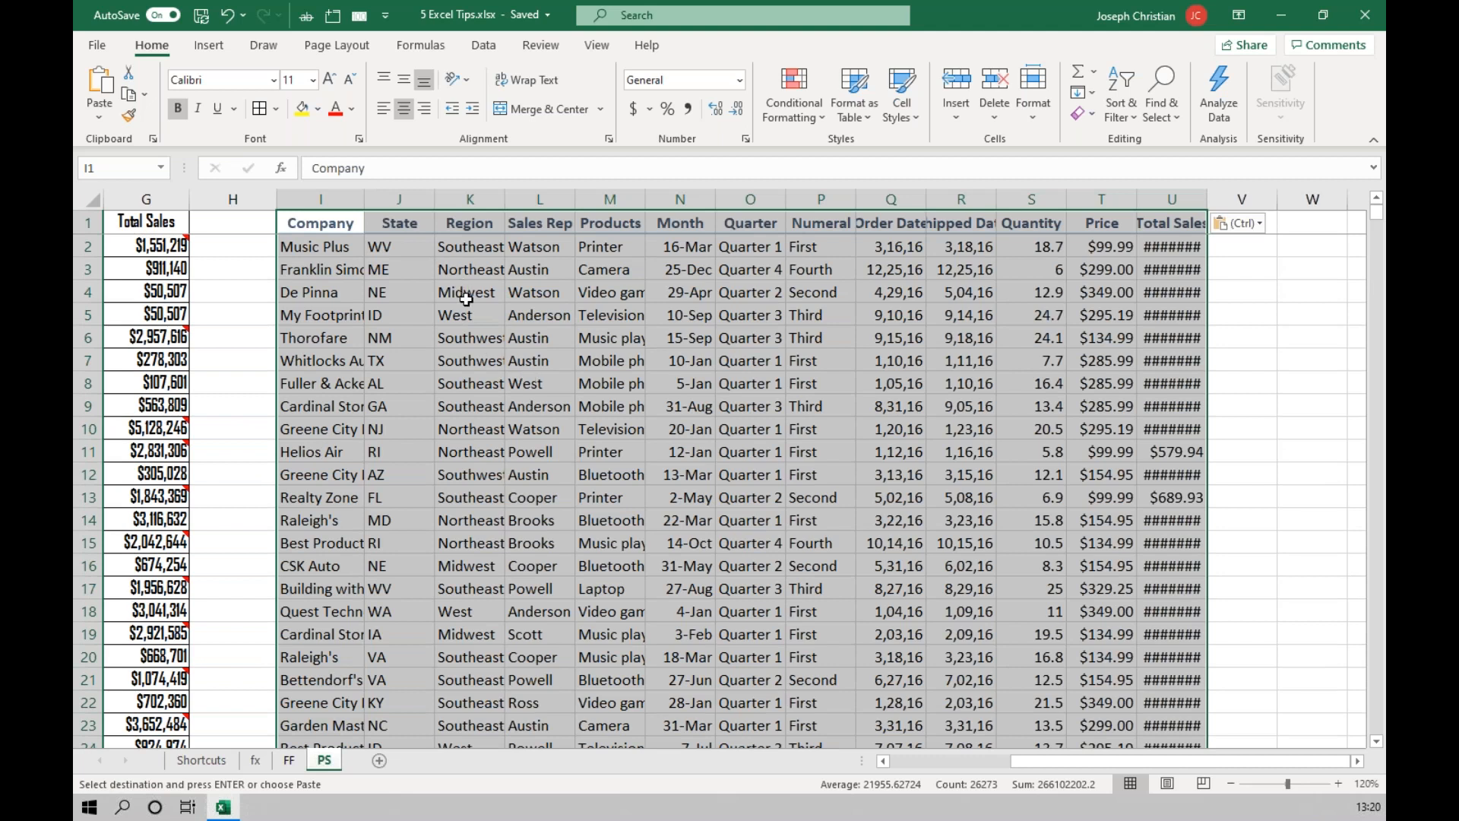
# Apply the source table's column widths to the pasted table with Paste Special, then deselect the range.
pyautogui.rightClick(354, 269)
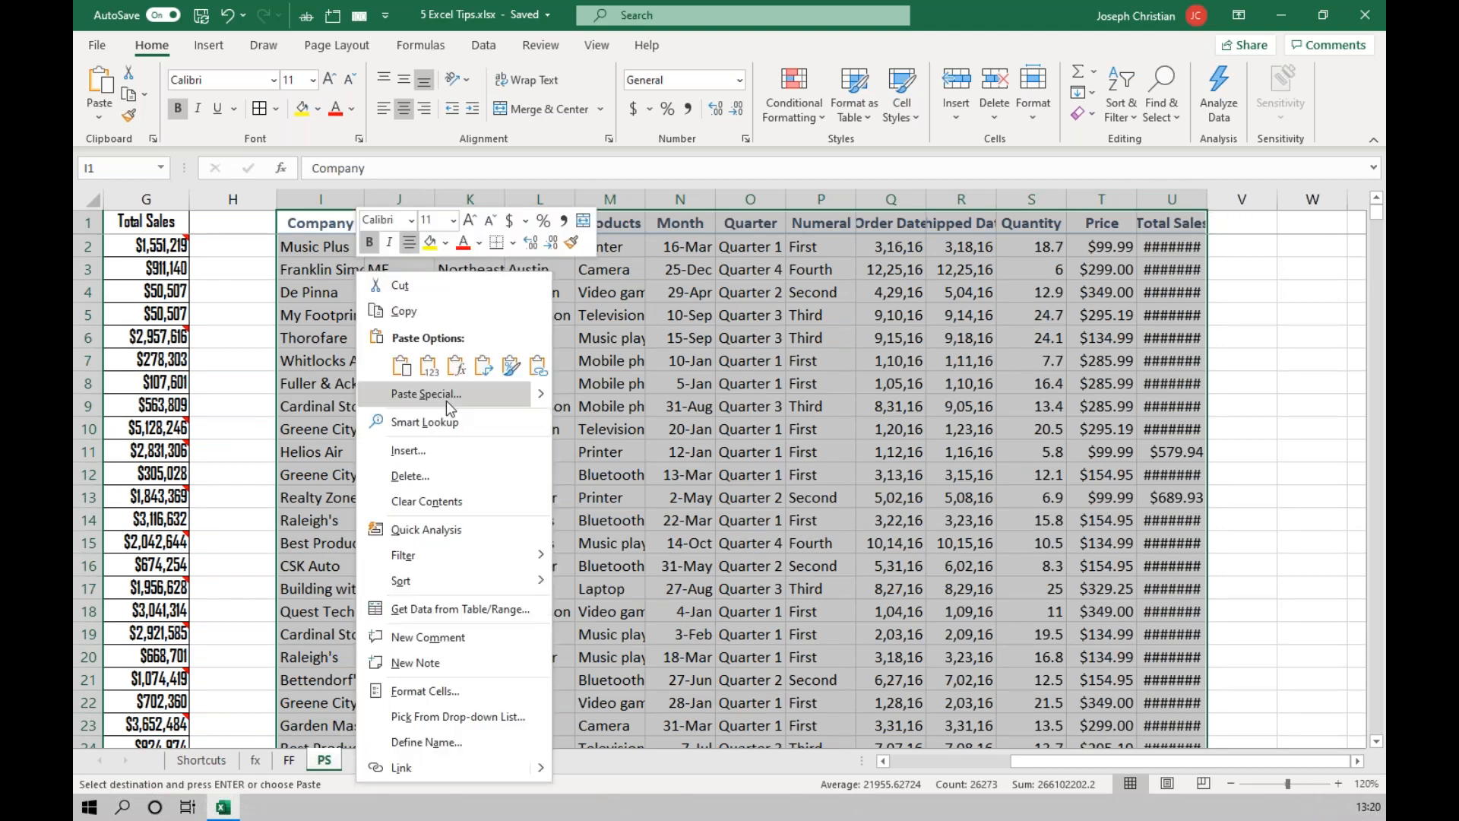
pyautogui.click(446, 396)
pyautogui.click(508, 337)
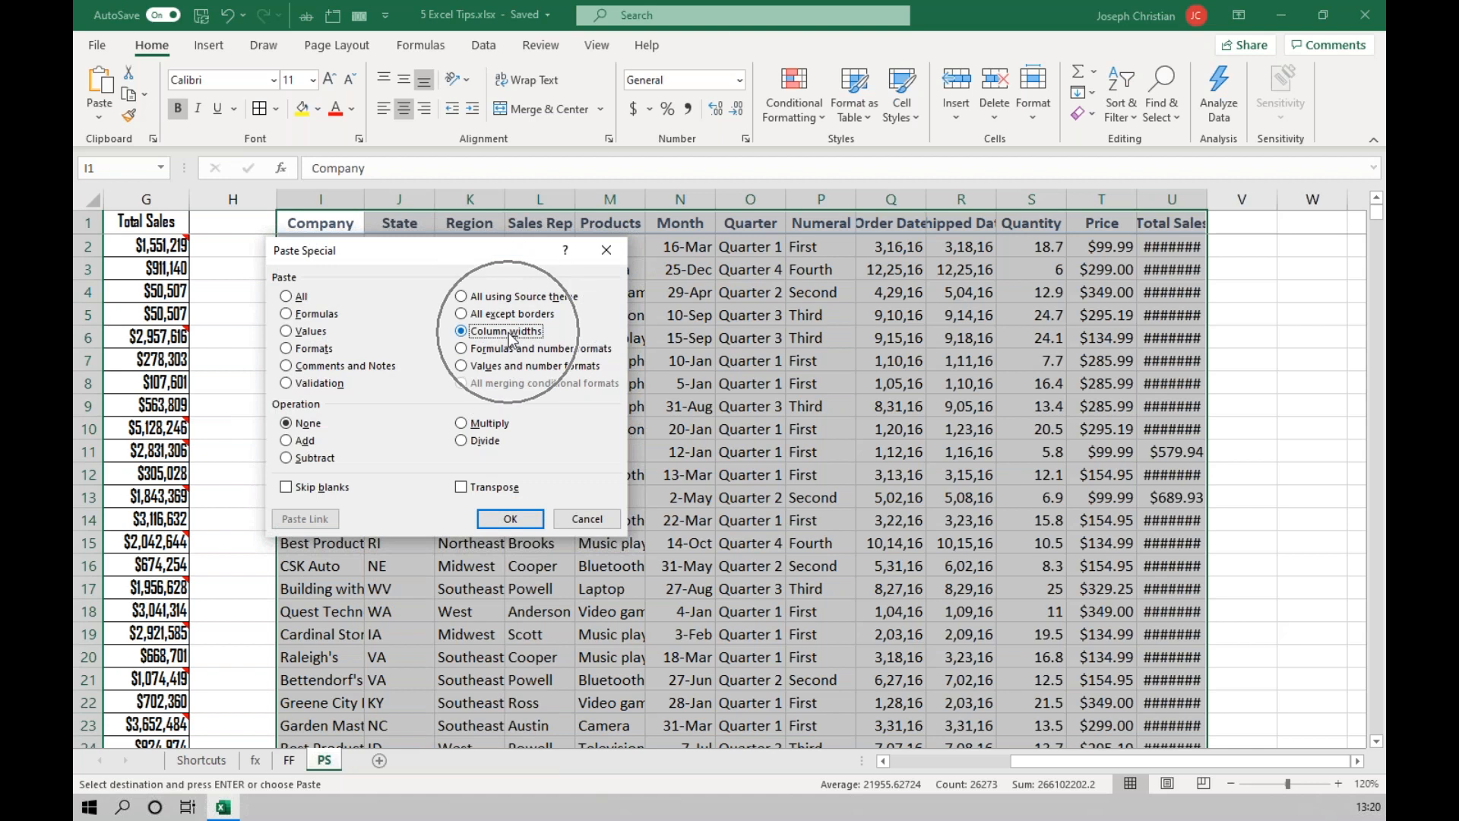
pyautogui.click(507, 519)
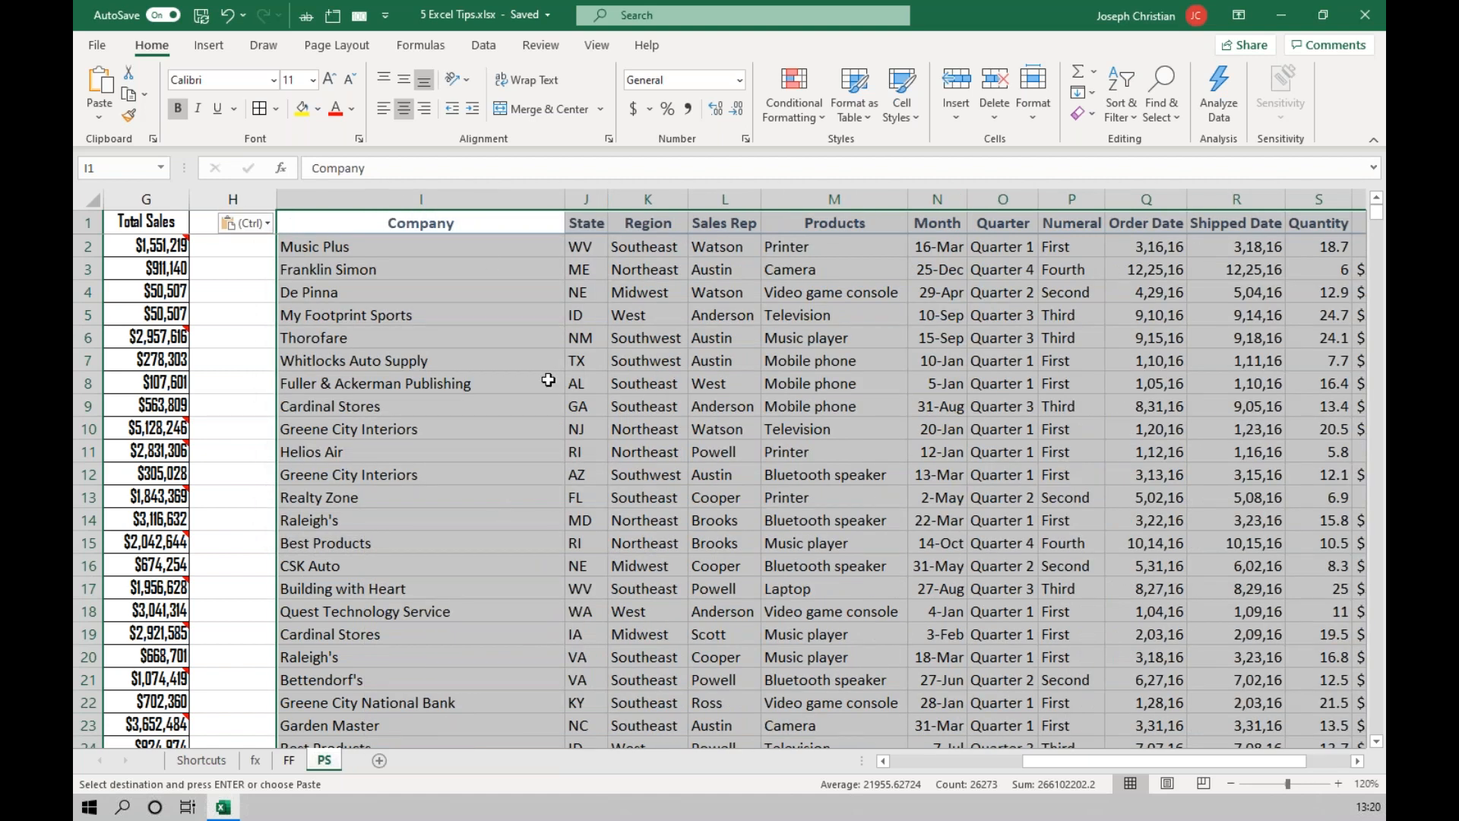
pyautogui.click(547, 379)
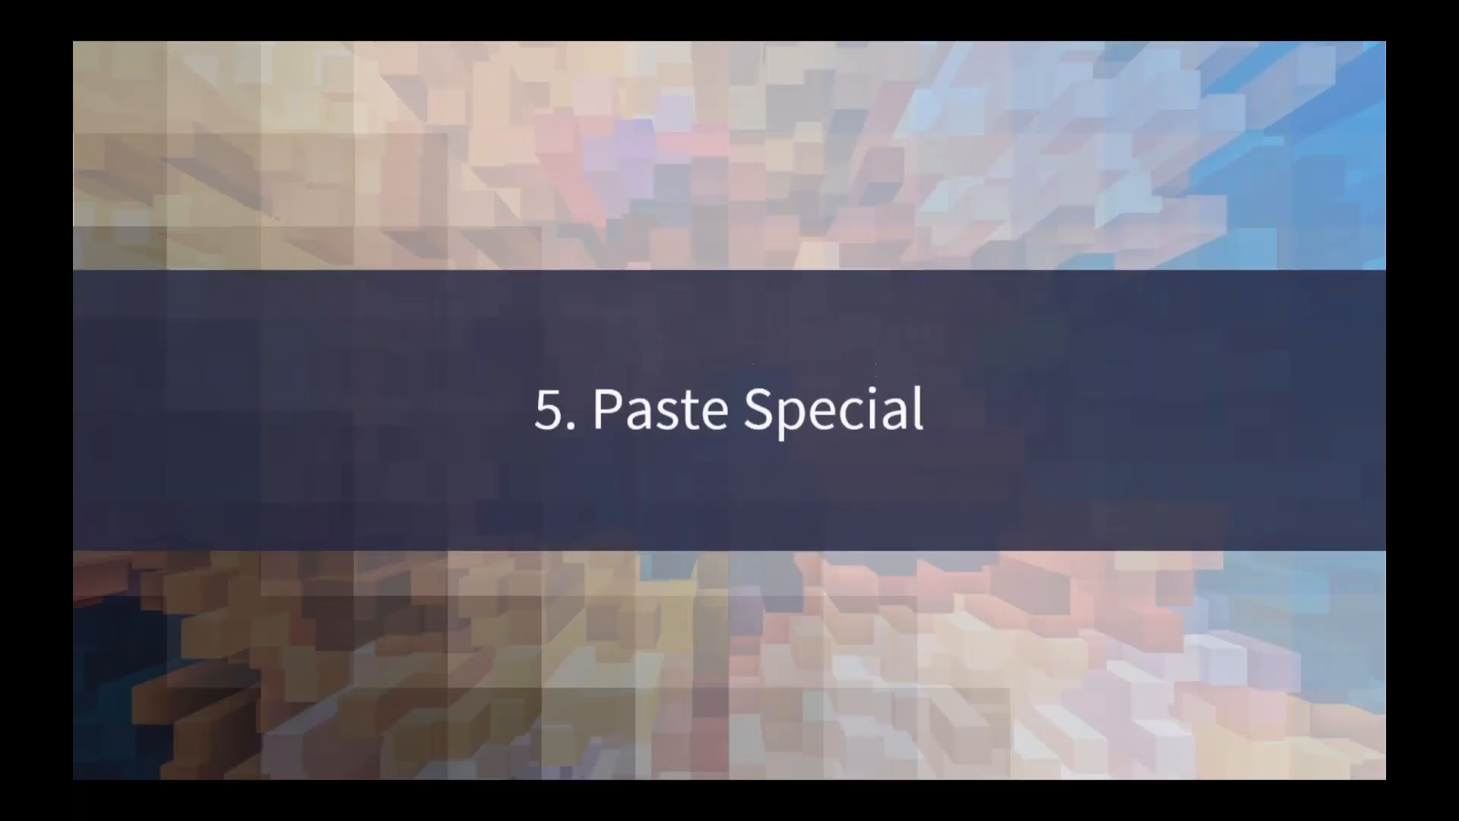
pyautogui.click(1144, 477)
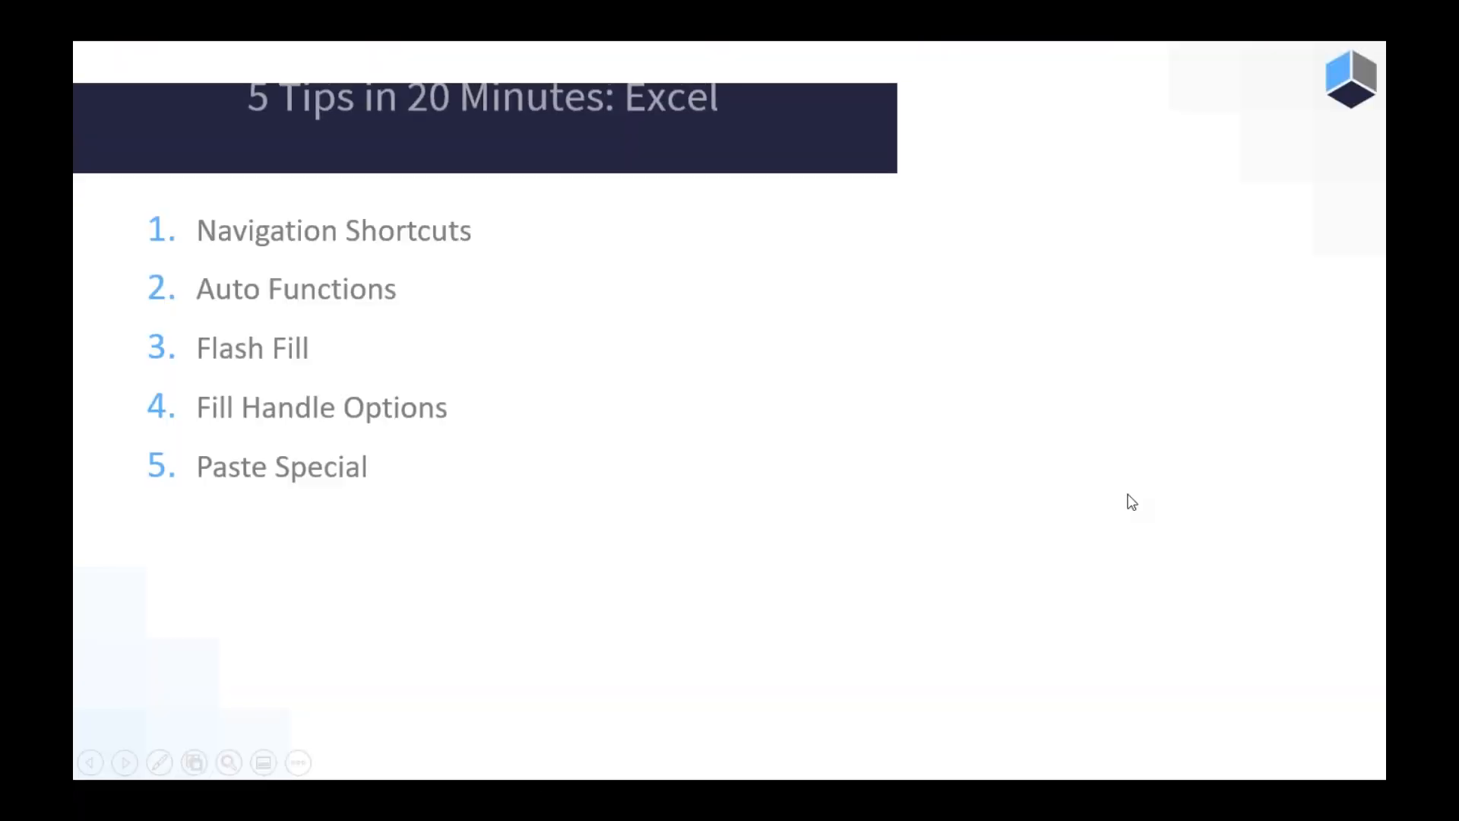